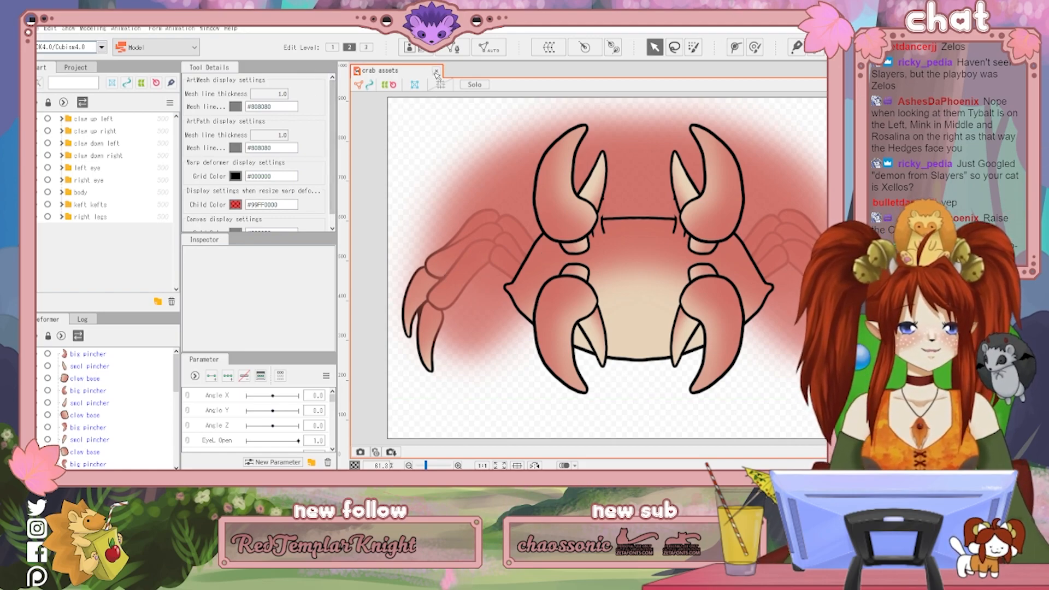
Close the current crab assets model and reopen it in the rigging editor with the corrected, cleanly shaded crab artwork
click(470, 266)
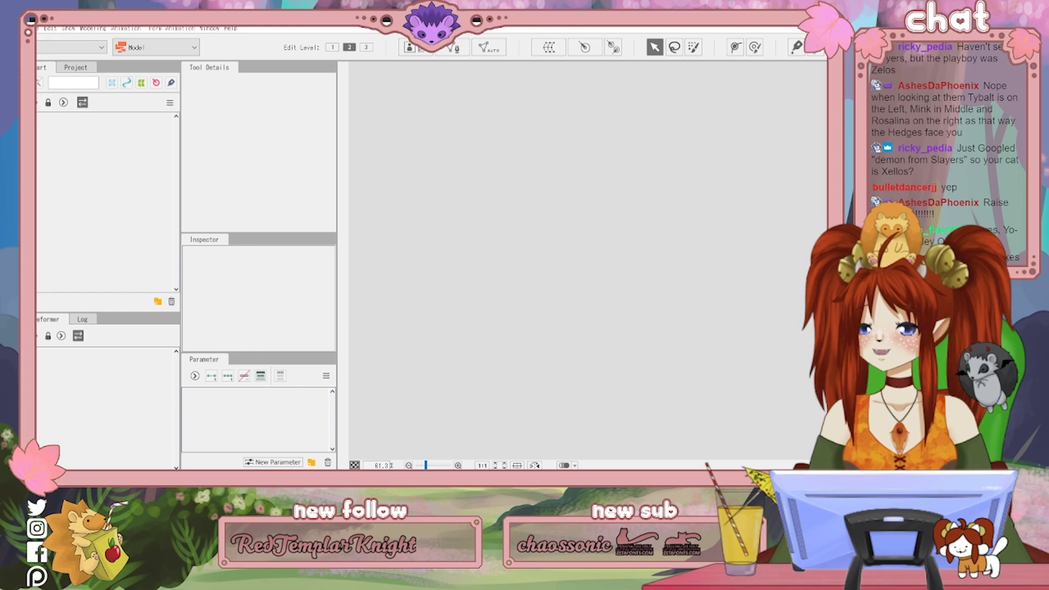
key(alt+Tab)
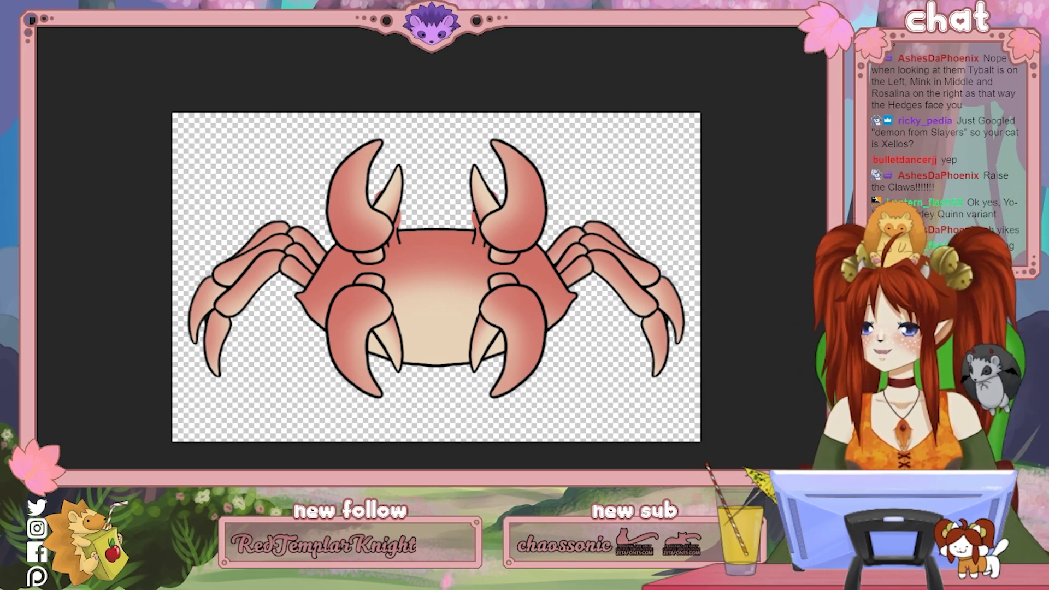
key(alt+Tab)
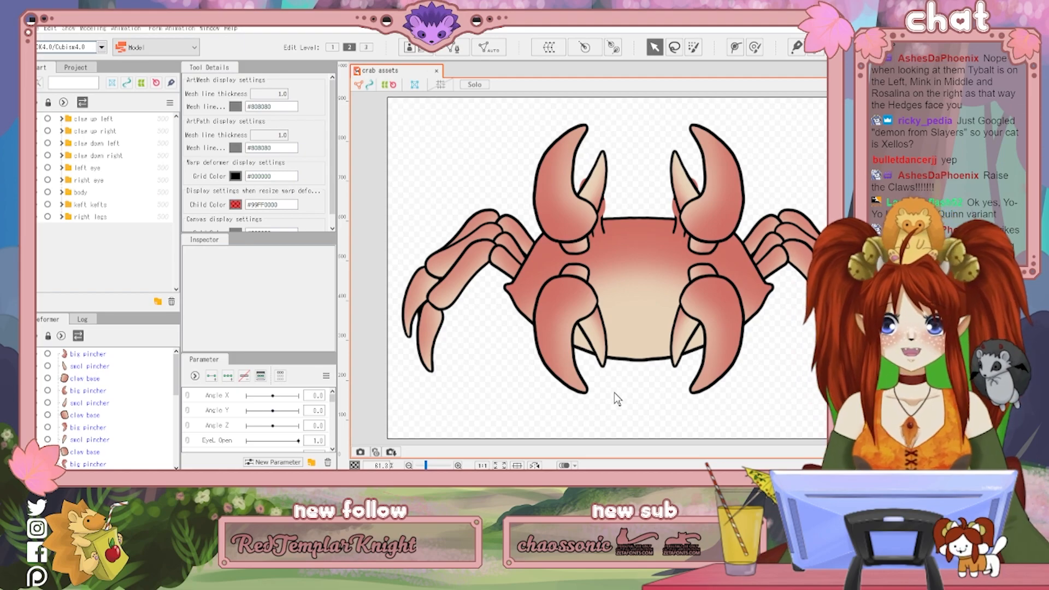
Create a root warp deformer named body over the whole crab, narrow the side panels, and widen the deformer on both sides
click(608, 442)
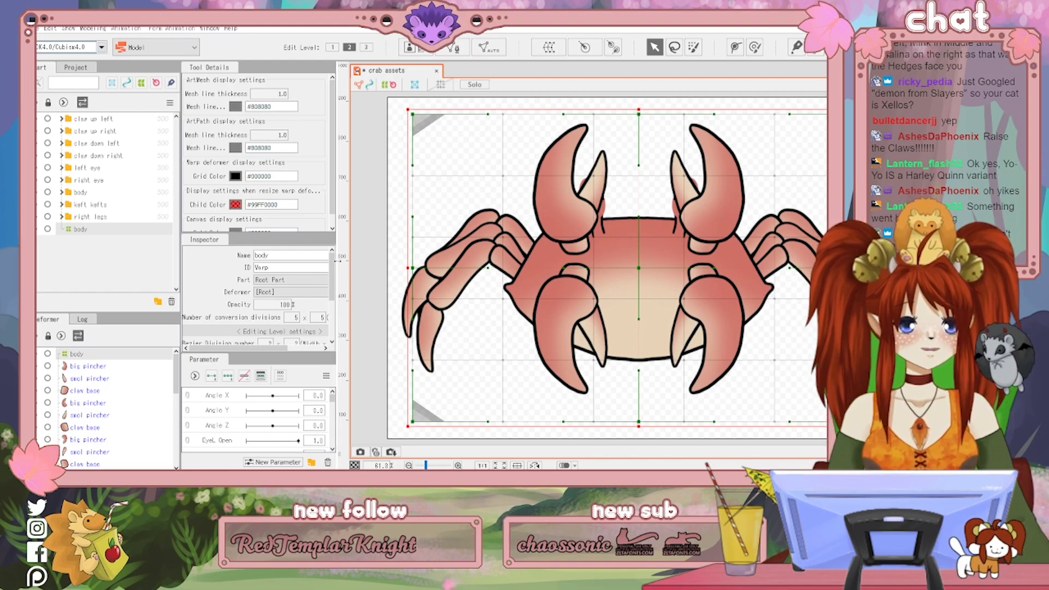
drag(338, 261, 274, 261)
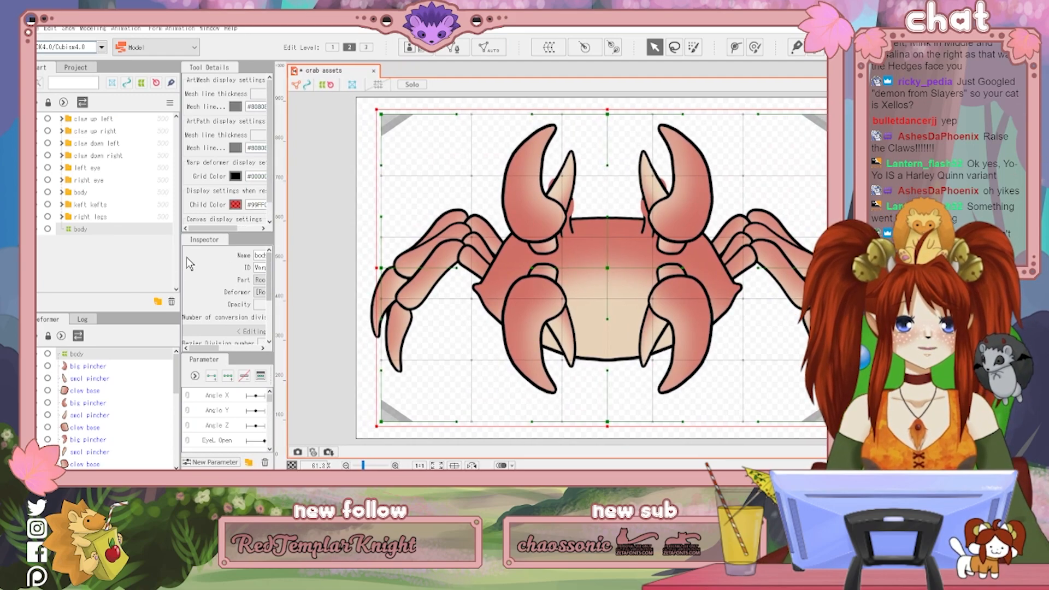
drag(180, 257, 134, 256)
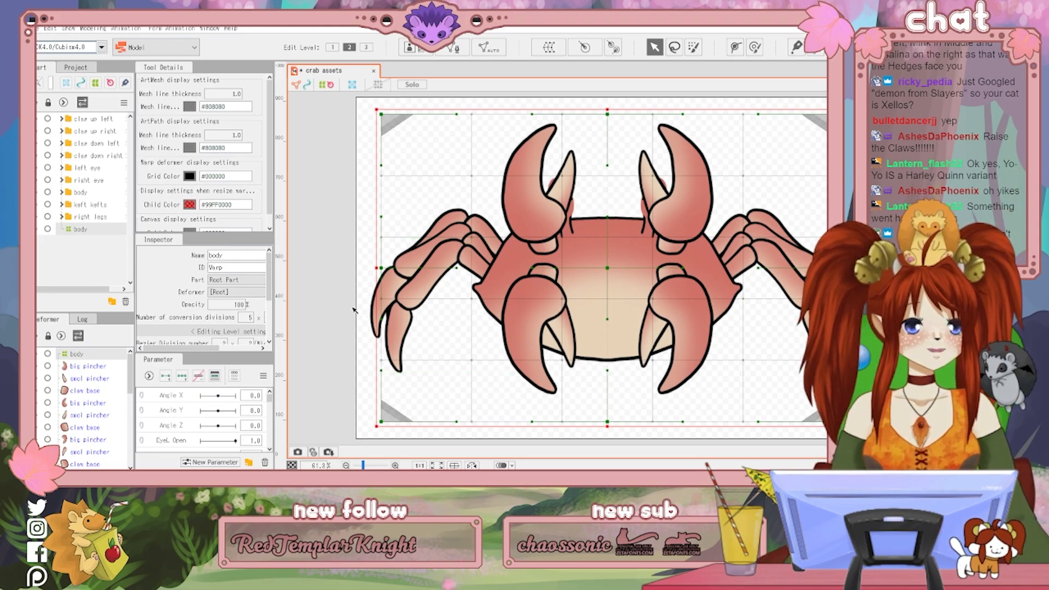
drag(377, 268, 362, 268)
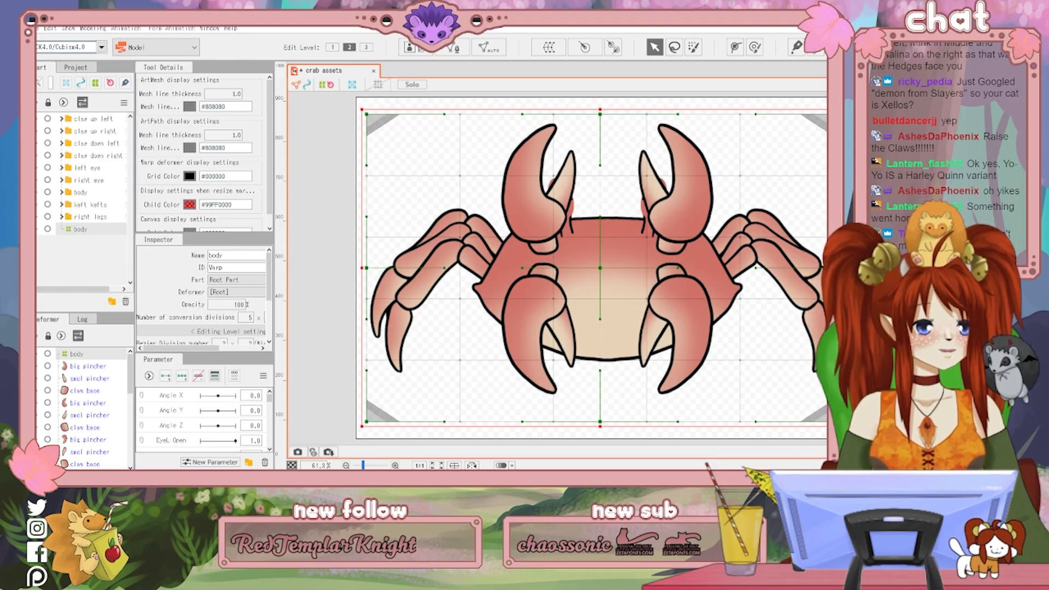
drag(838, 267, 853, 268)
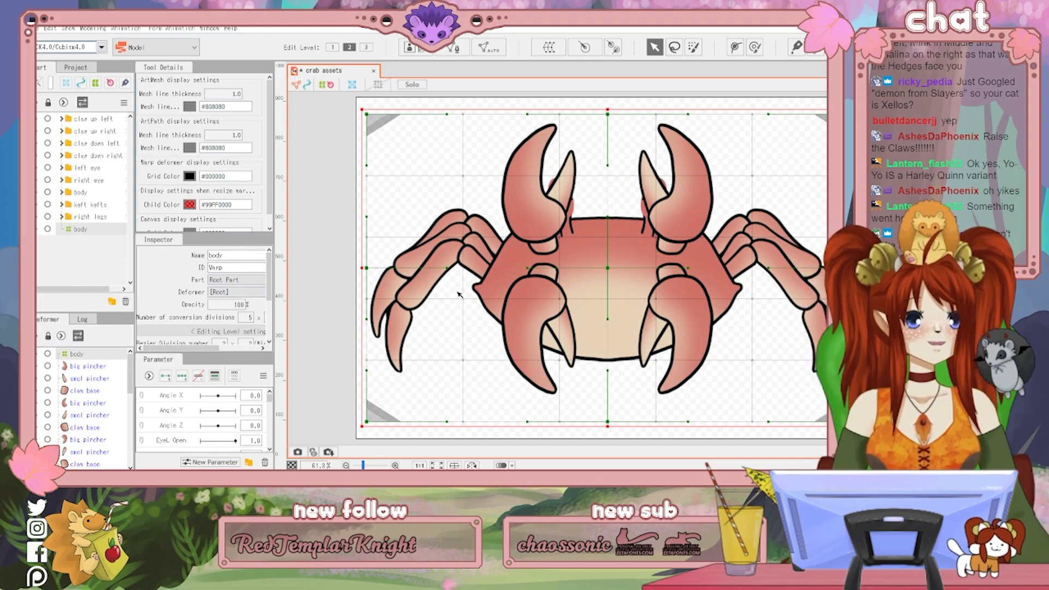
Rename the body warp deformer as body z
click(309, 297)
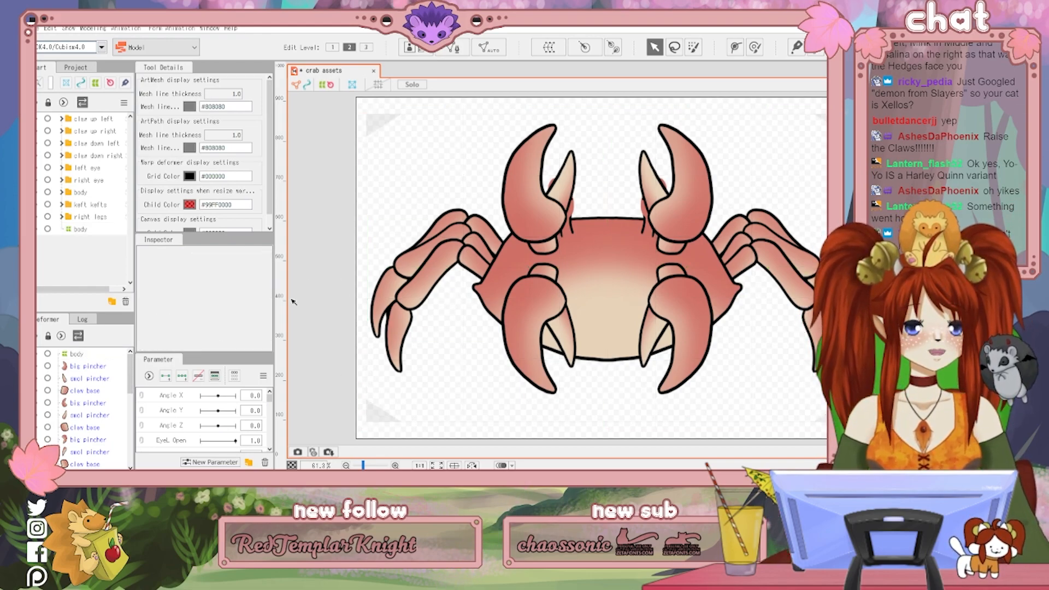
click(80, 358)
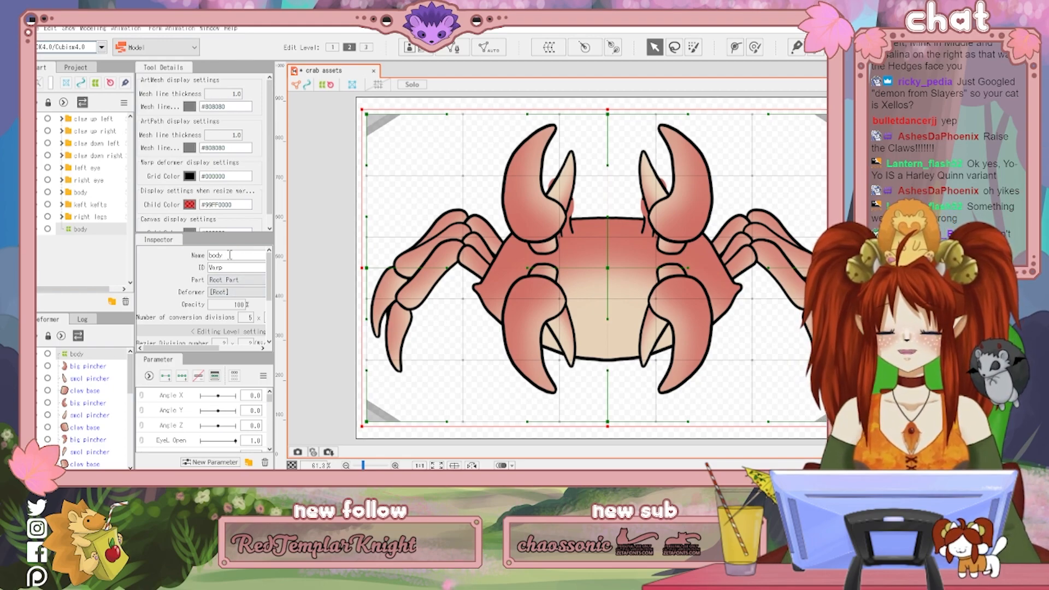
click(304, 252)
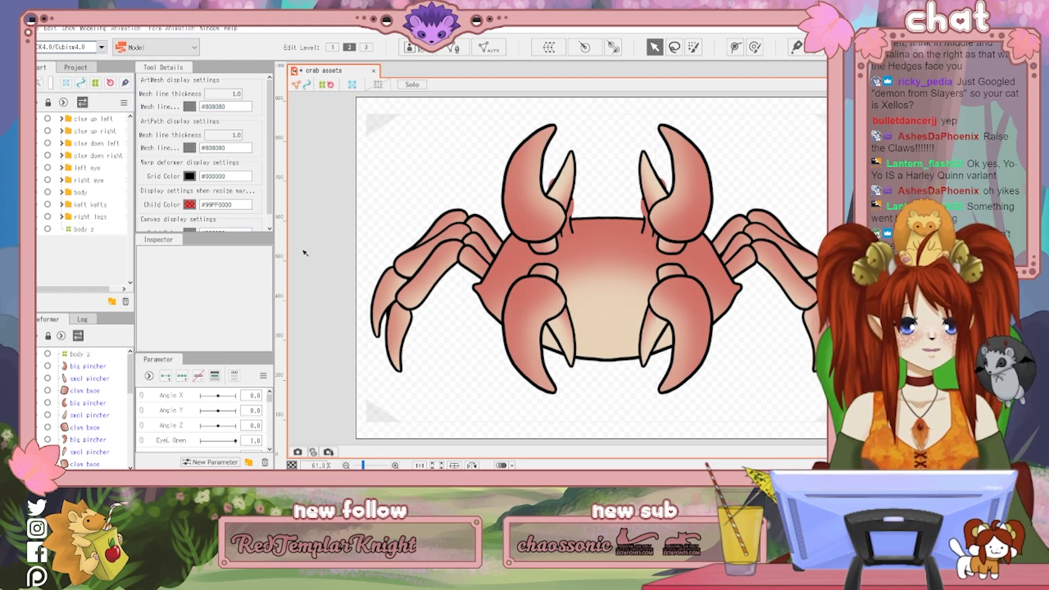
Create a warp deformer named left legs under body z and shrink it around the crab's left legs
click(68, 356)
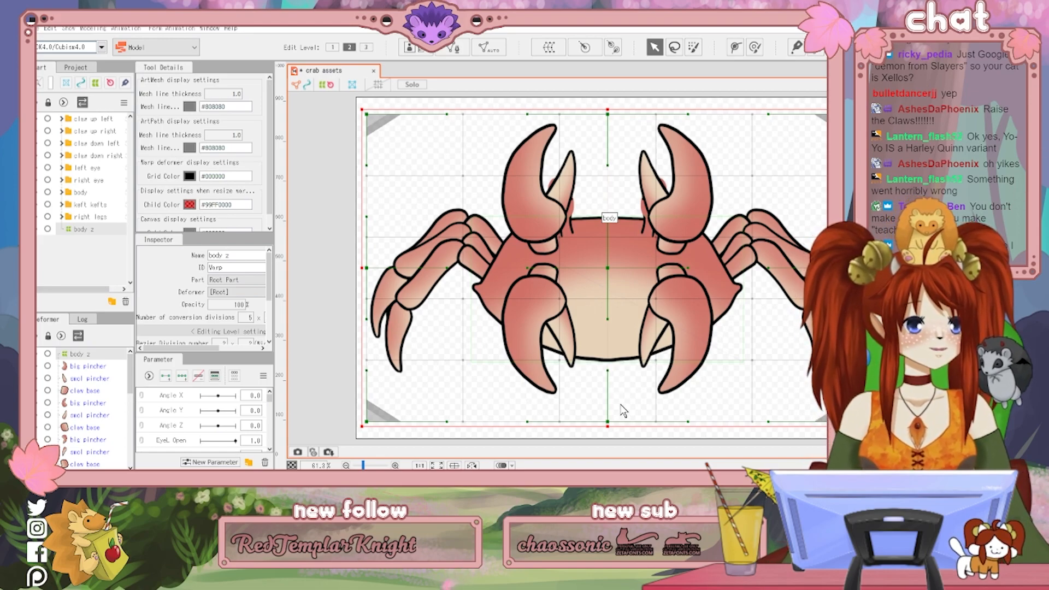
click(620, 442)
drag(385, 410, 668, 388)
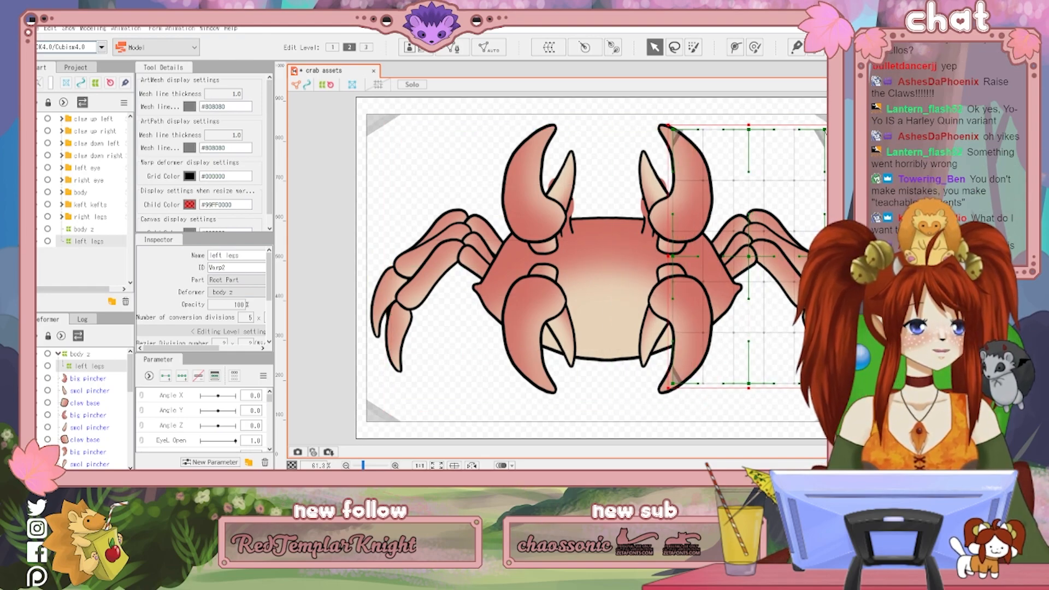
drag(667, 127, 668, 198)
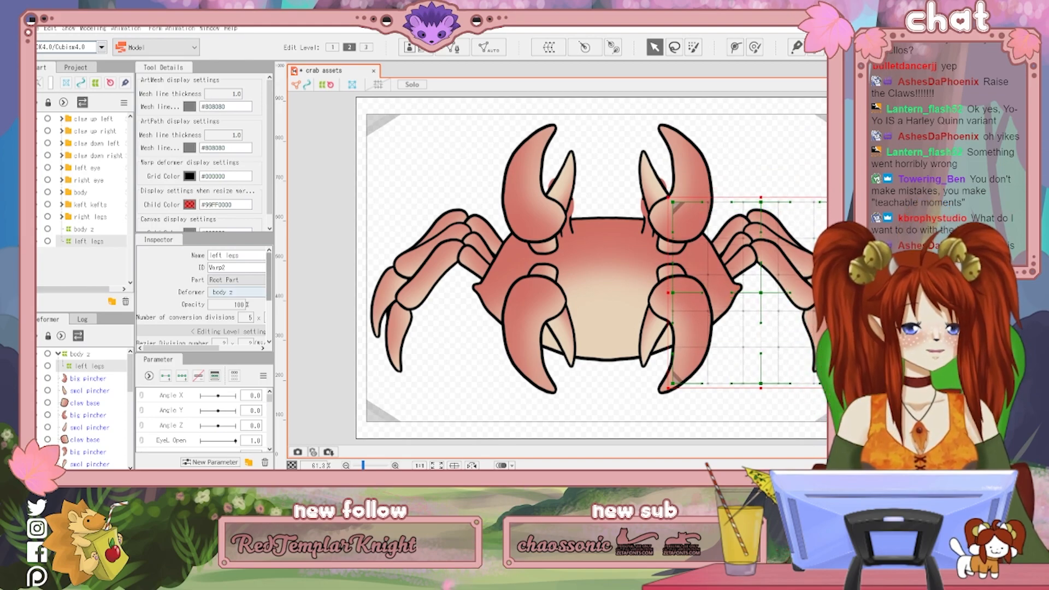
Create a warp deformer named right legs under body z, fit it around the crab's right legs, and compare it with left legs
click(89, 354)
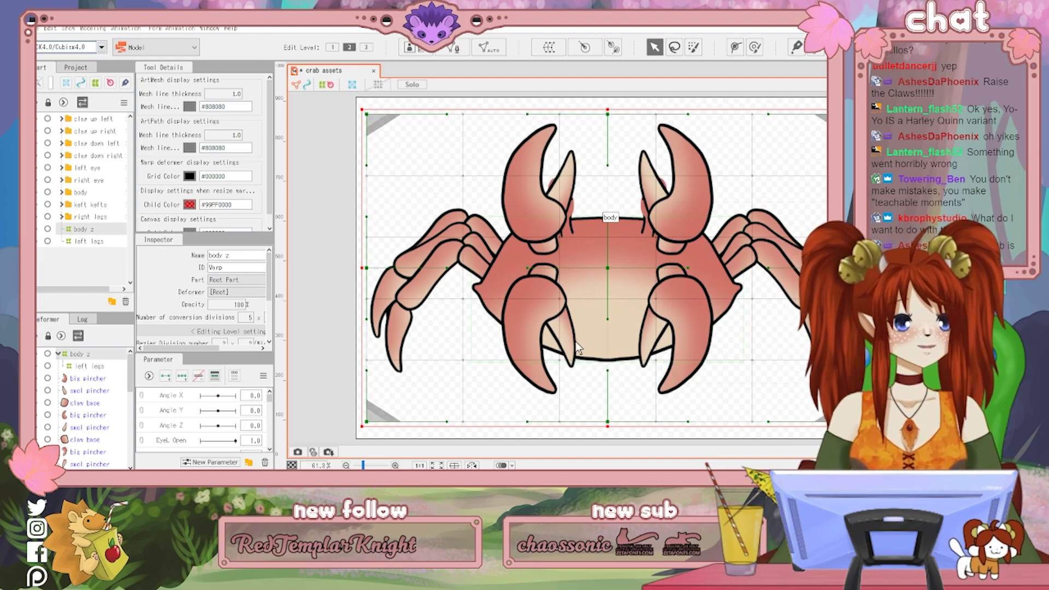
click(615, 446)
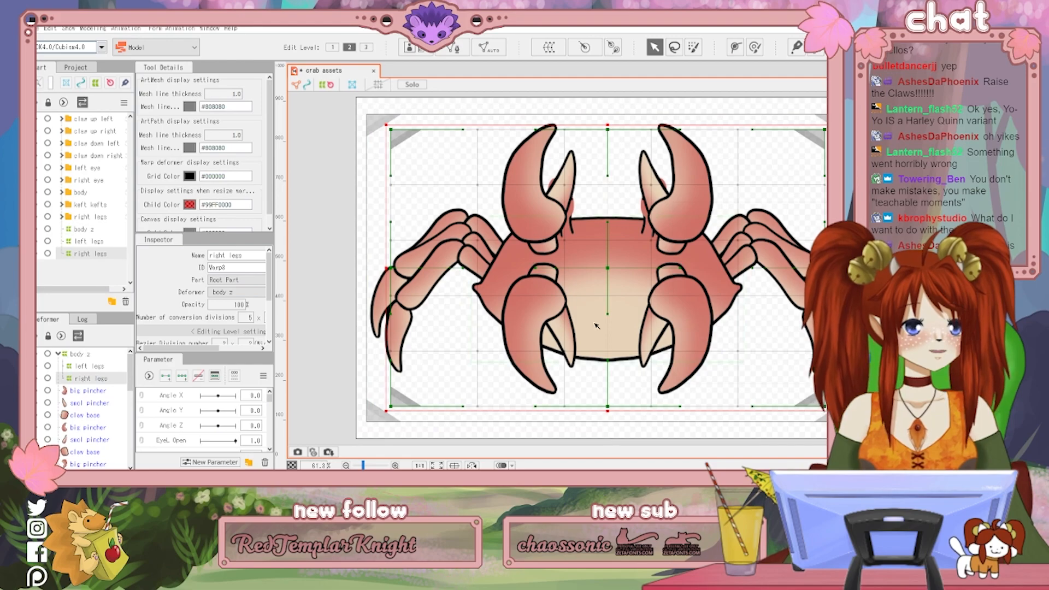
drag(825, 129, 530, 195)
mouse_move(390, 196)
mouse_down()
mouse_move(362, 202)
mouse_move(366, 212)
mouse_move(370, 200)
mouse_up()
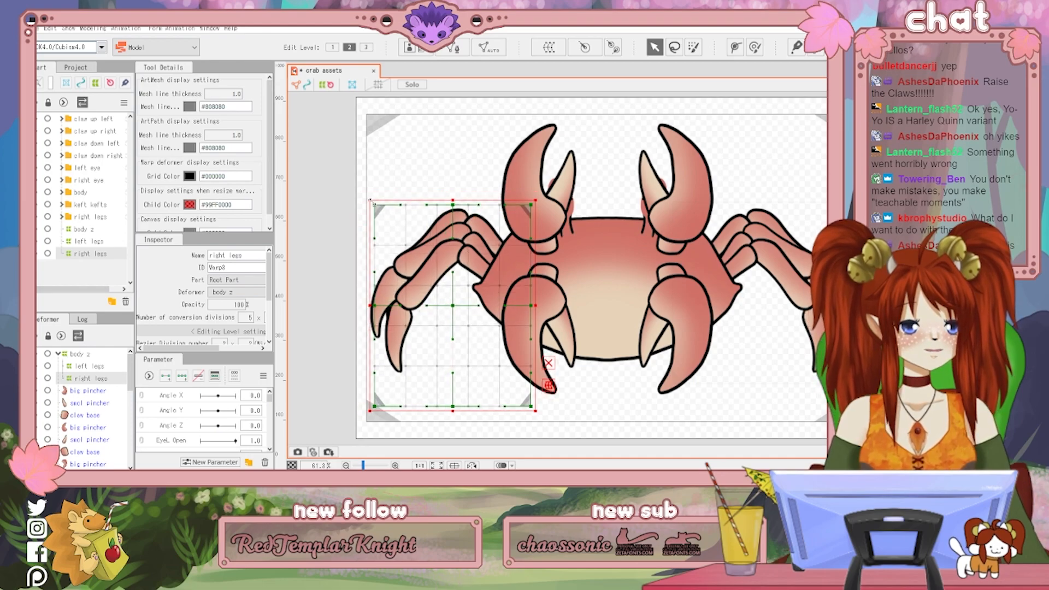
drag(450, 407, 453, 382)
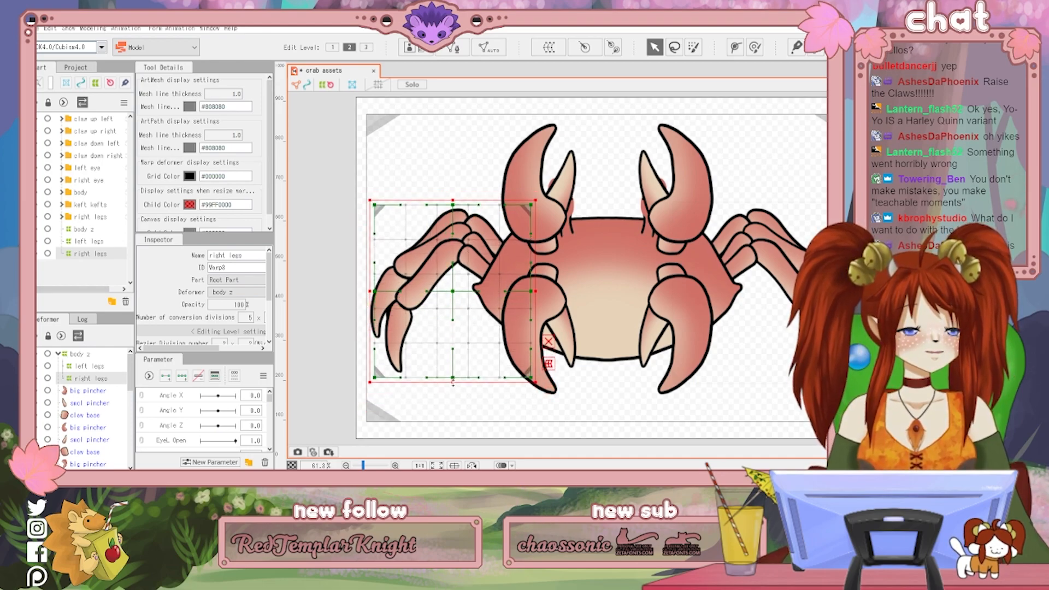
click(87, 368)
click(94, 377)
click(93, 369)
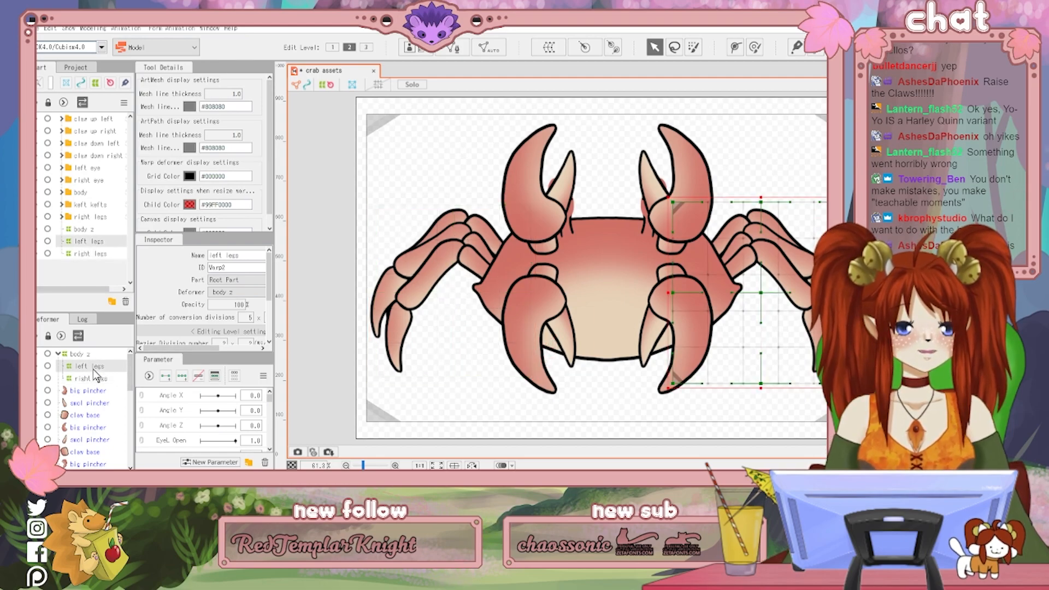
click(92, 378)
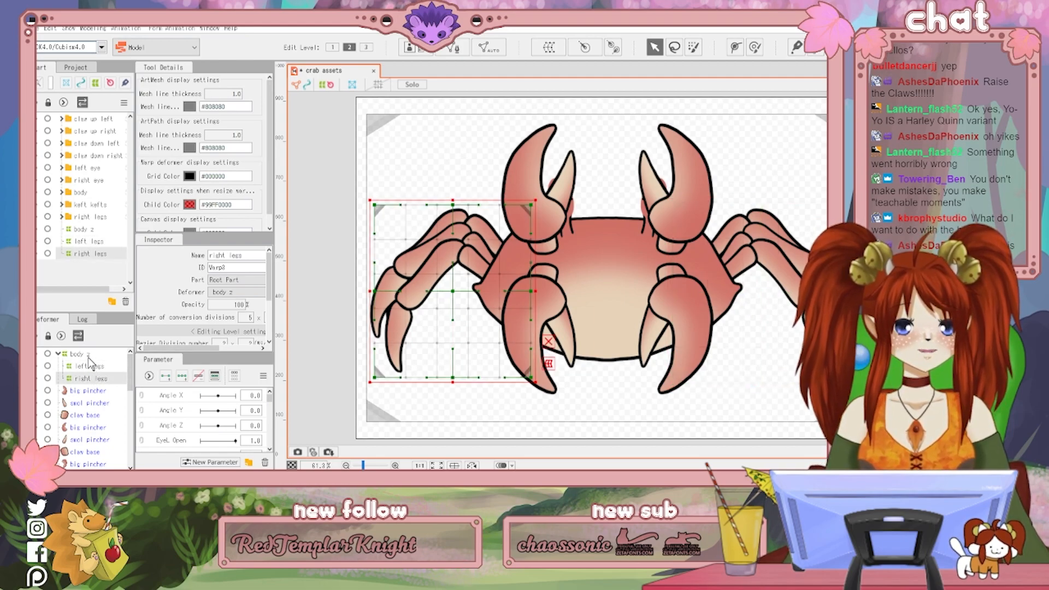
Create a warp deformer named claw up under body z and fit it around the two raised claws
click(82, 354)
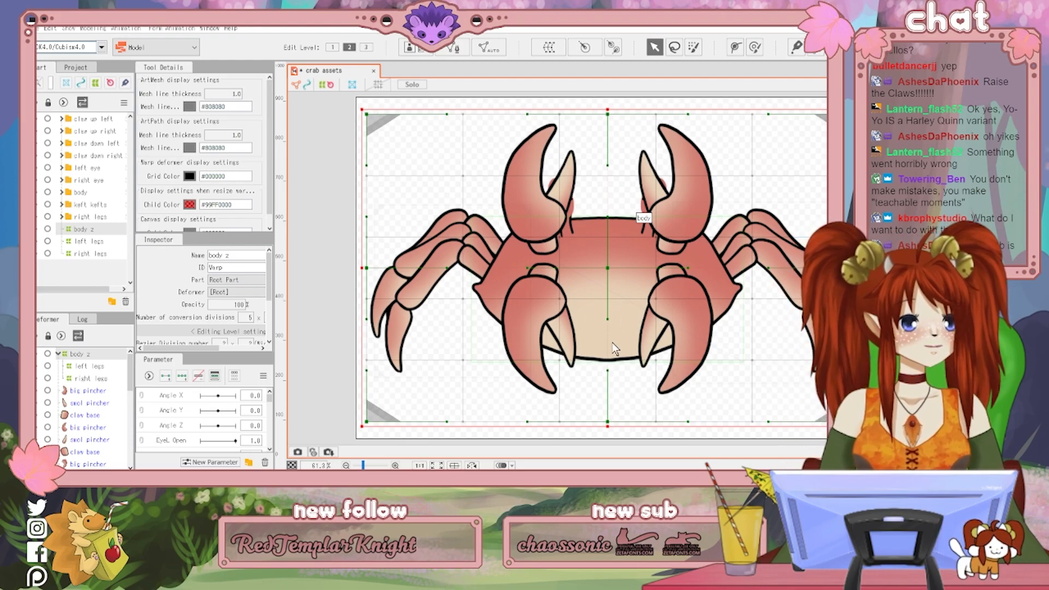
click(605, 447)
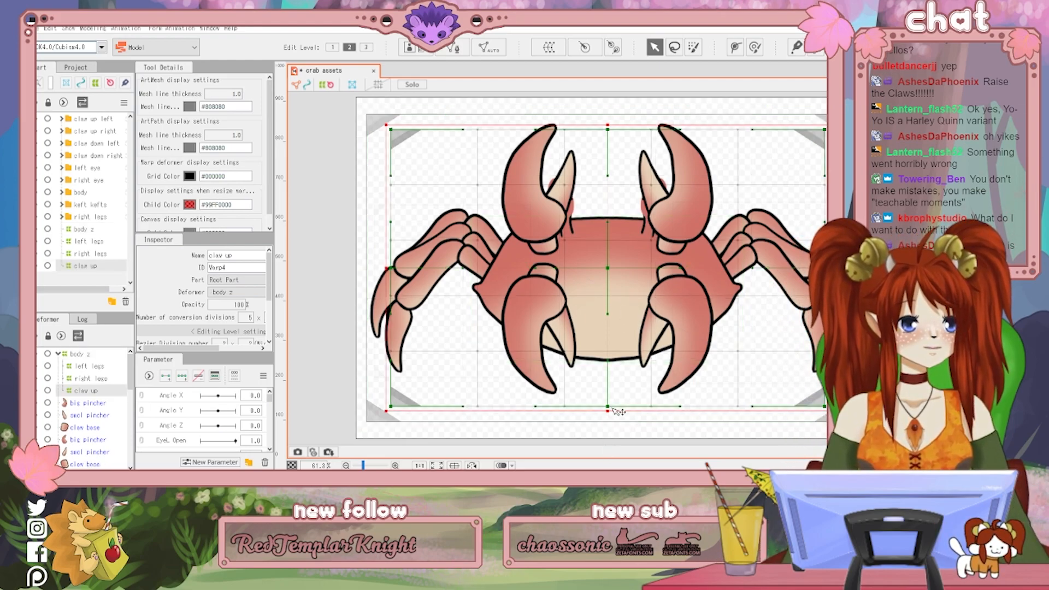
drag(609, 410, 628, 261)
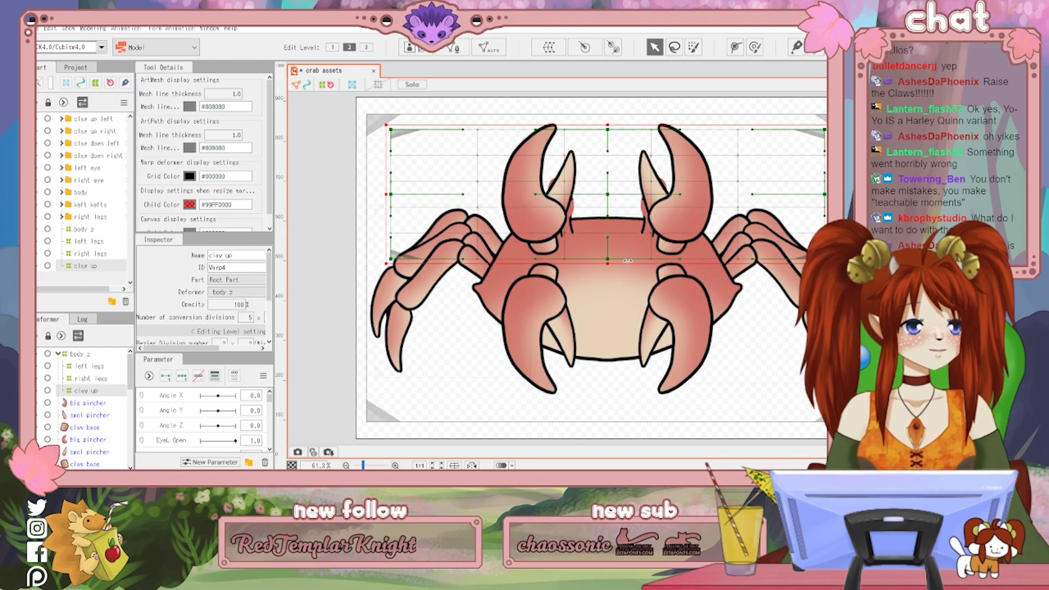
drag(384, 194, 482, 194)
drag(826, 194, 733, 192)
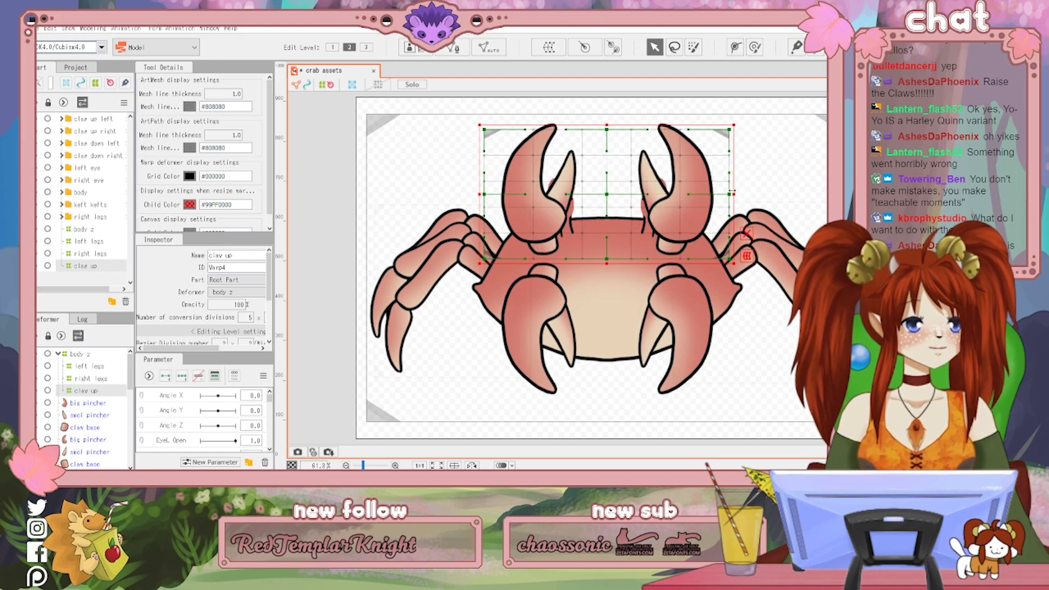
drag(607, 128, 607, 119)
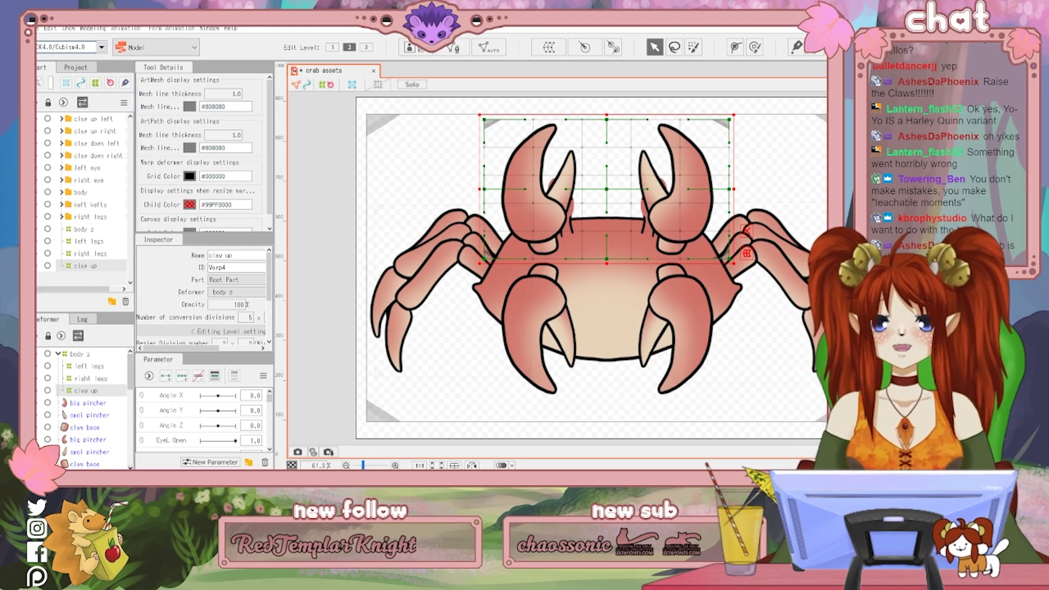
Create a warp deformer named claw down under body z and fit it around the two lowered claws
click(79, 354)
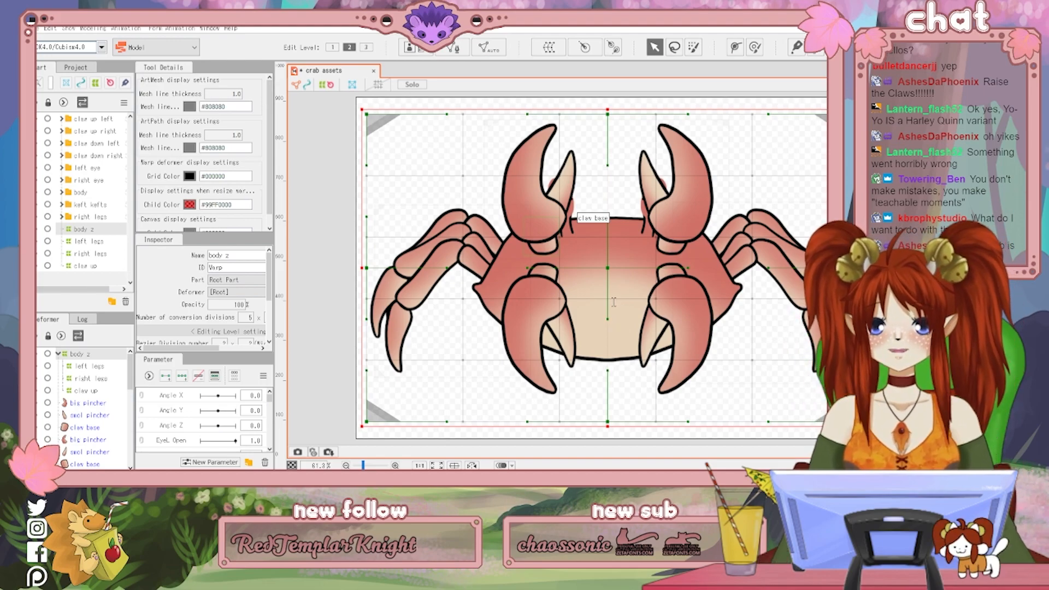
click(618, 441)
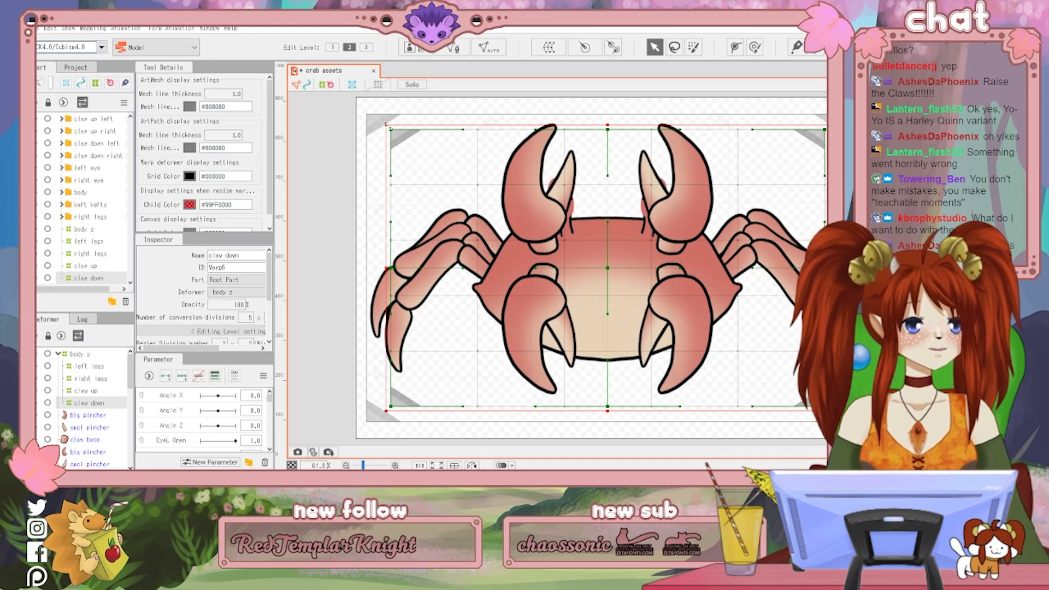
drag(382, 120, 496, 252)
key(ctrl+z)
drag(824, 253, 718, 258)
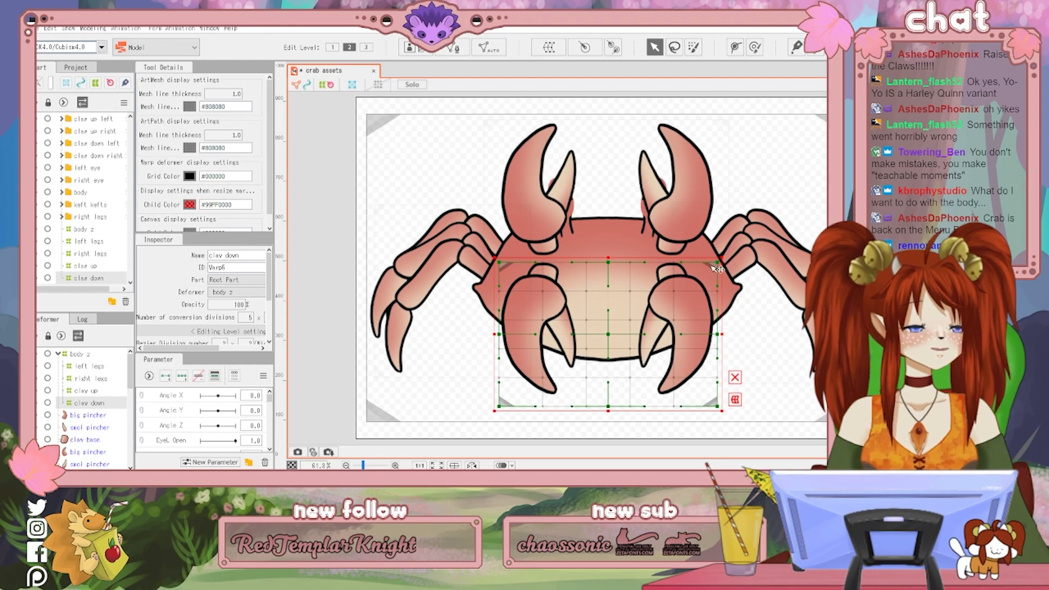
drag(608, 409, 604, 404)
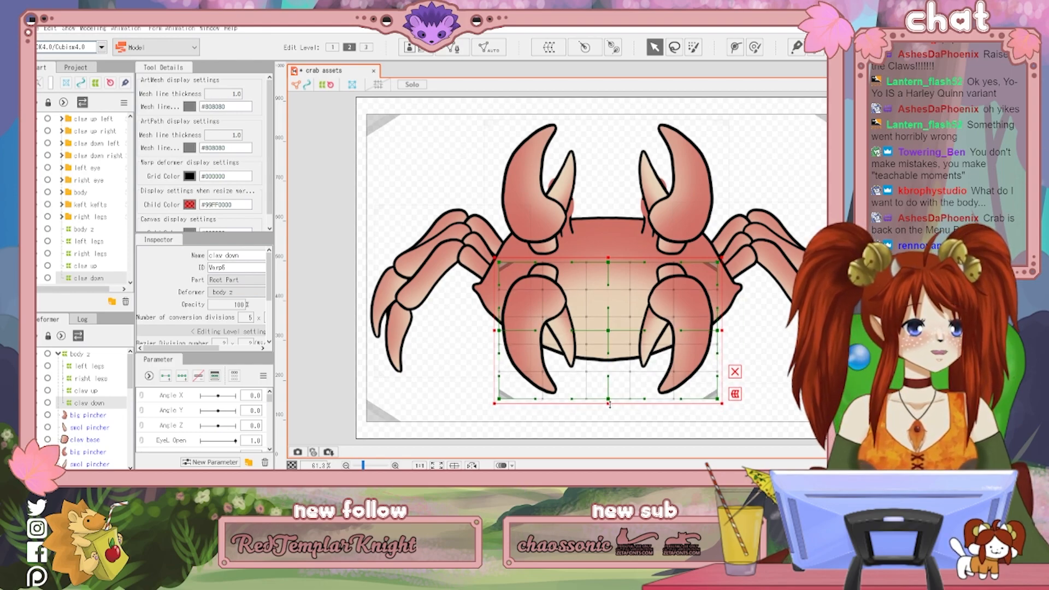
Create a warp deformer named left eye under body z and shrink it around the eye behind the crab's upper left claw
click(87, 356)
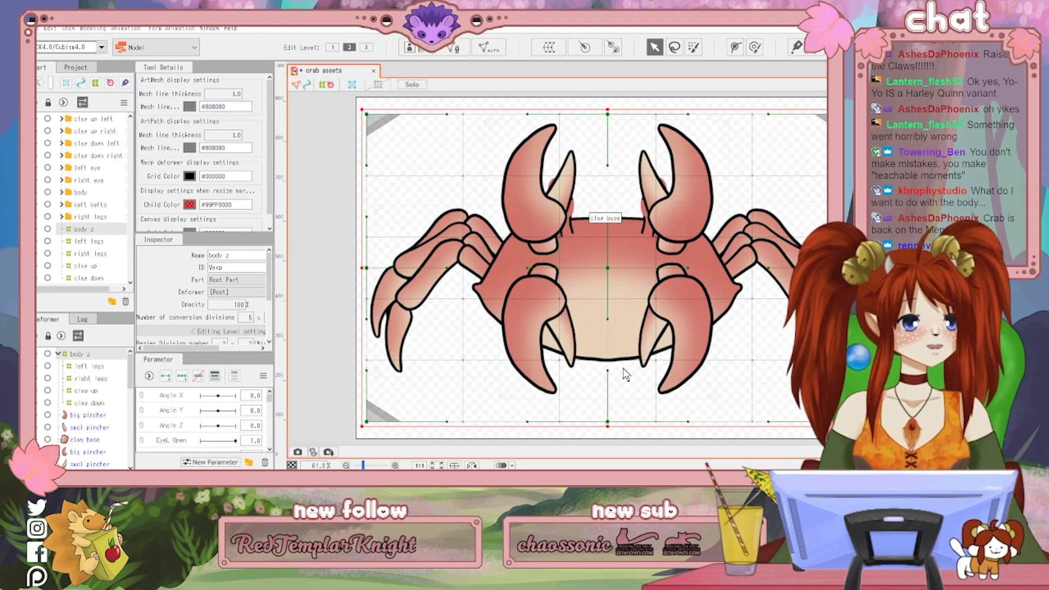
click(624, 450)
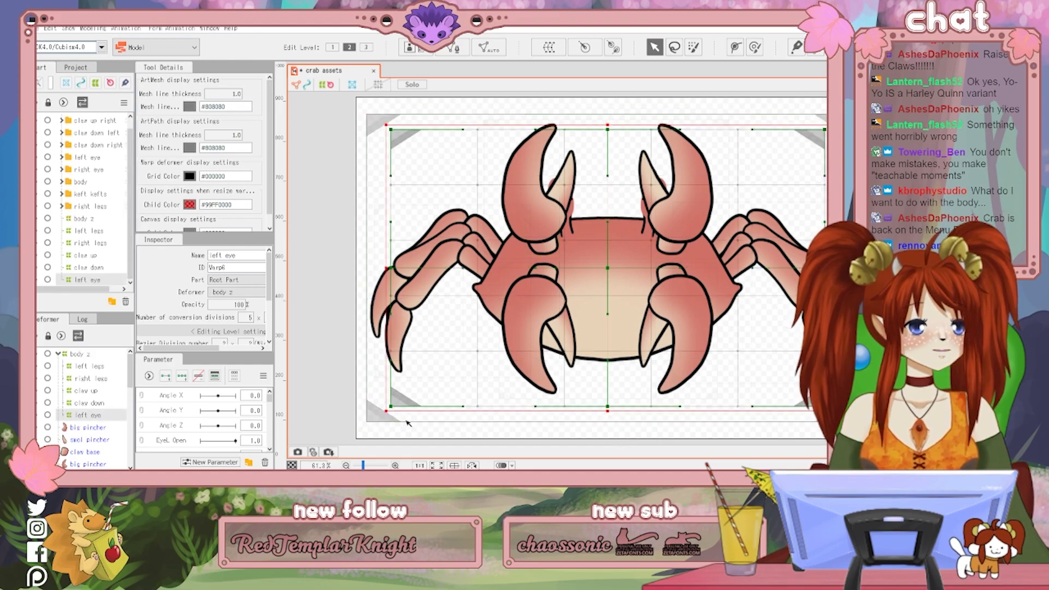
drag(387, 411, 633, 244)
drag(824, 130, 682, 168)
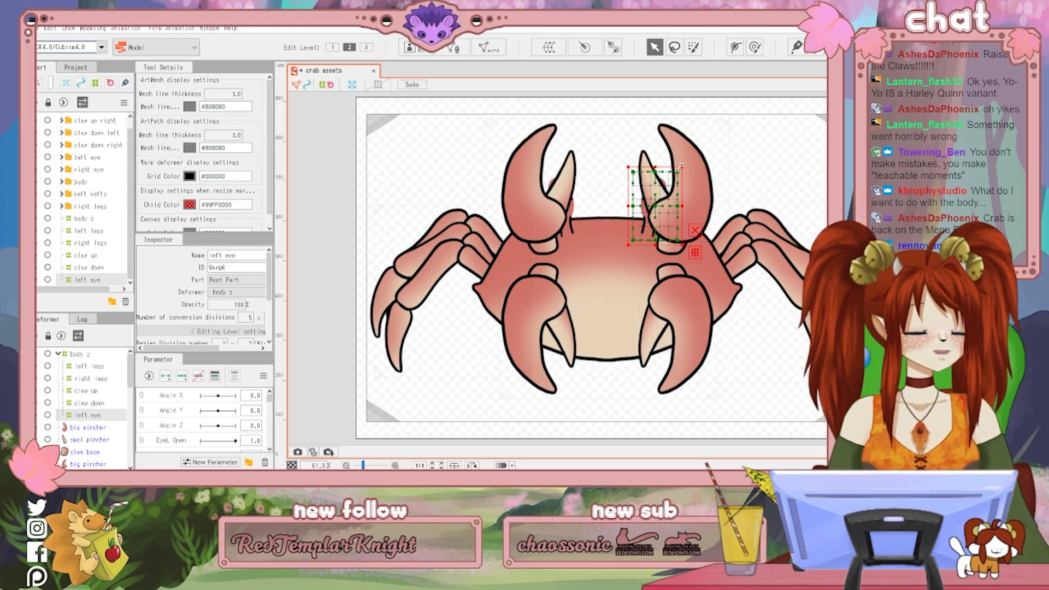
Create a warp deformer named right eye under body z and shrink it around the eye behind the crab's upper right claw
click(80, 355)
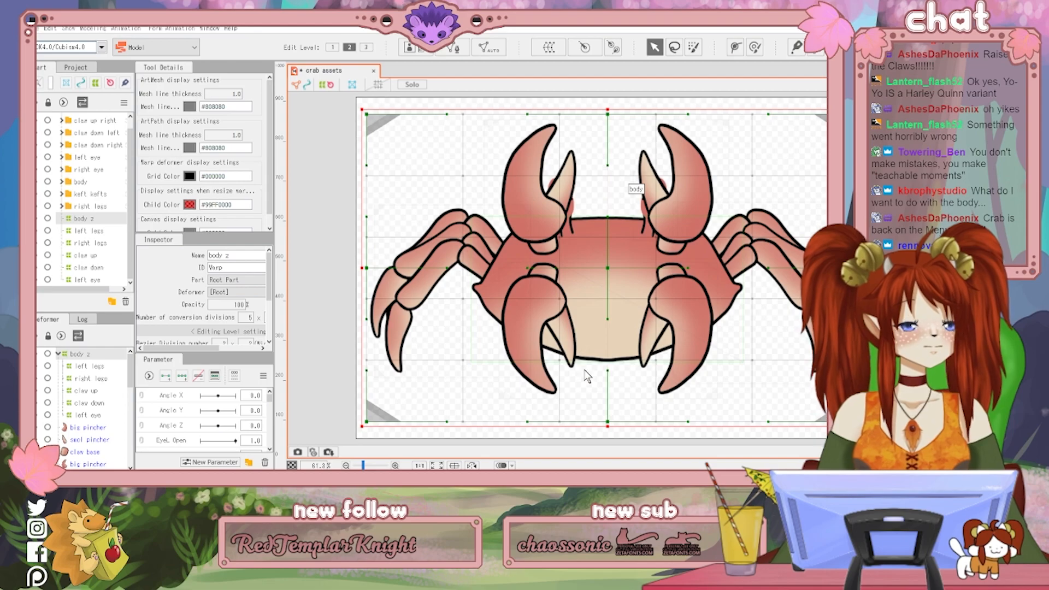
click(618, 435)
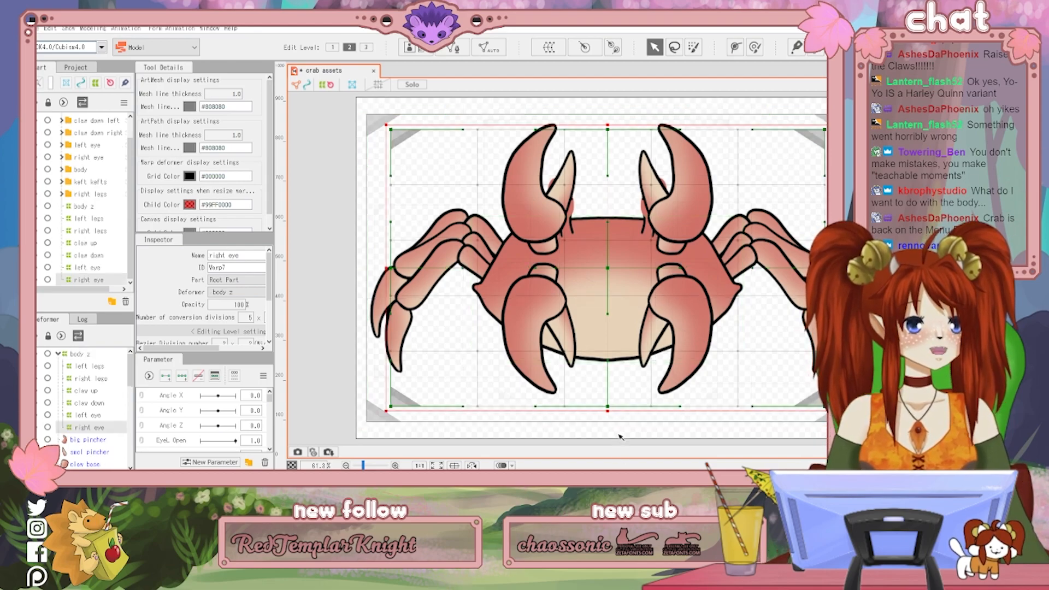
drag(824, 407, 585, 247)
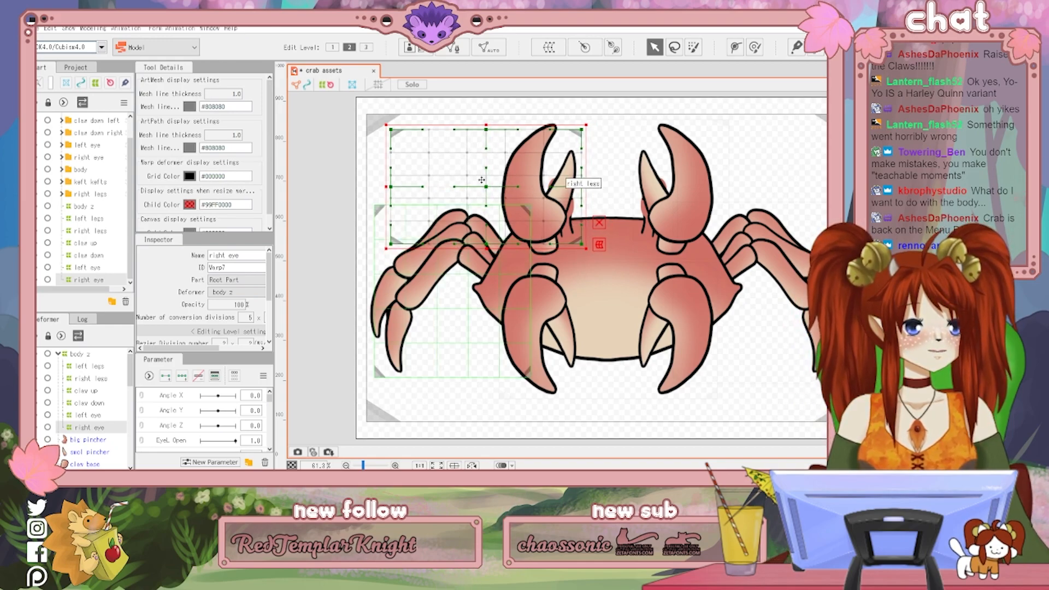
drag(384, 120, 425, 90)
key(ctrl+z)
drag(384, 122, 533, 170)
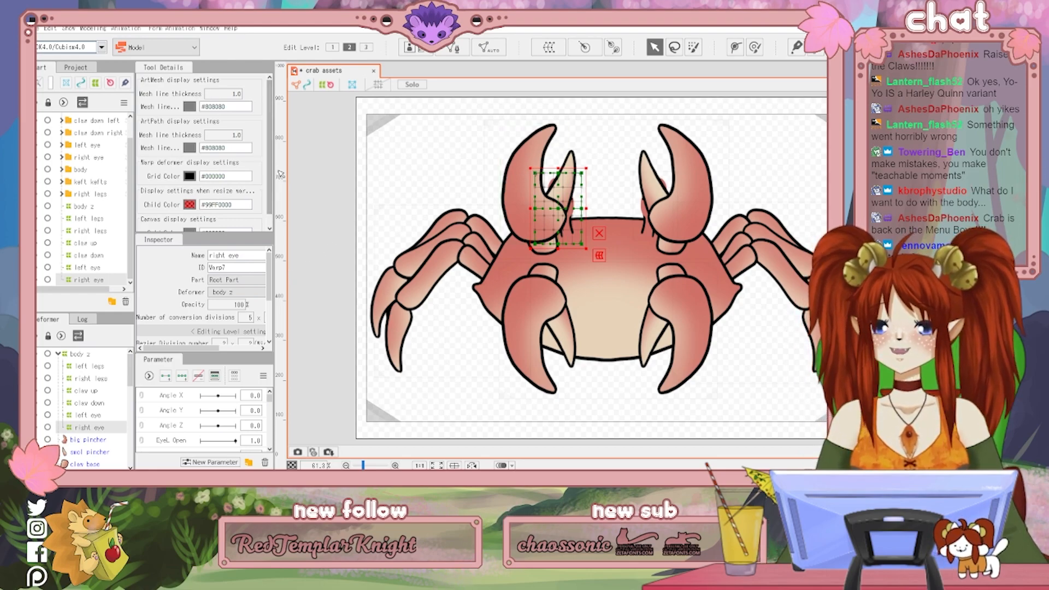
click(343, 200)
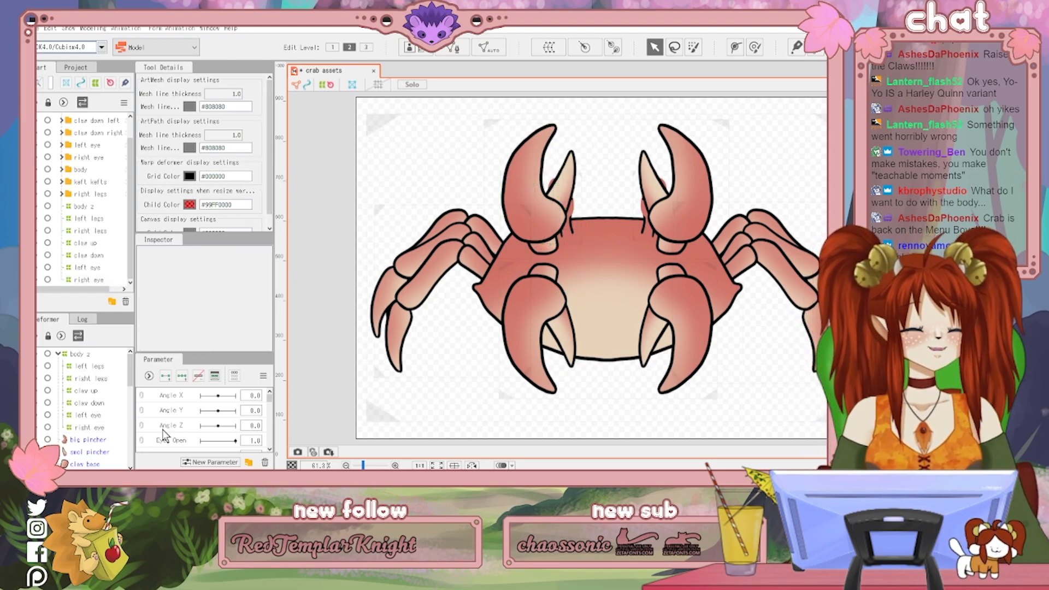
Select all of the crab's art meshes and generate automatic meshes for them
click(93, 440)
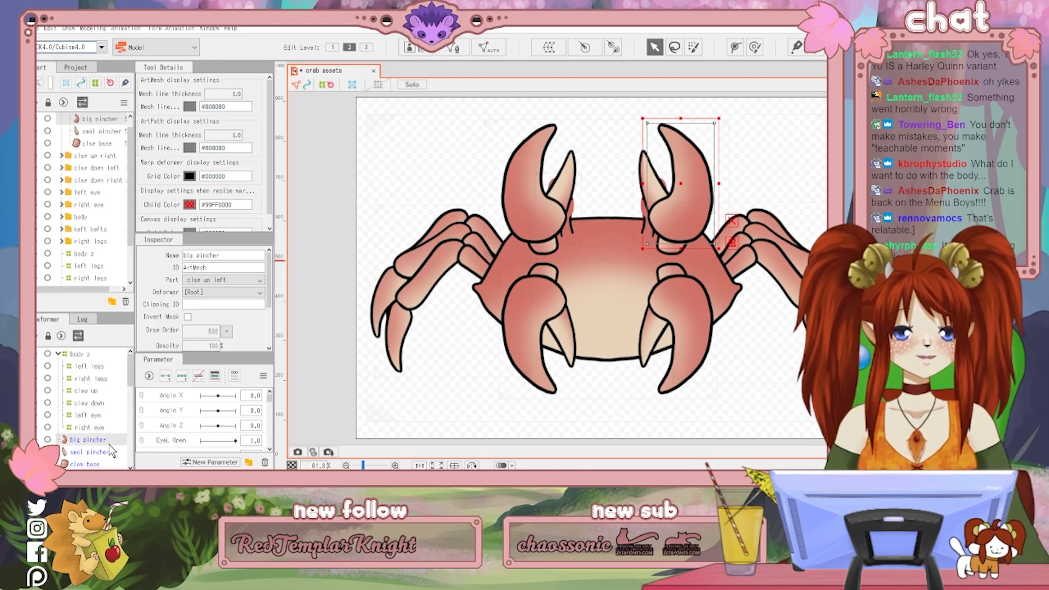
scroll(107, 441, down, 2)
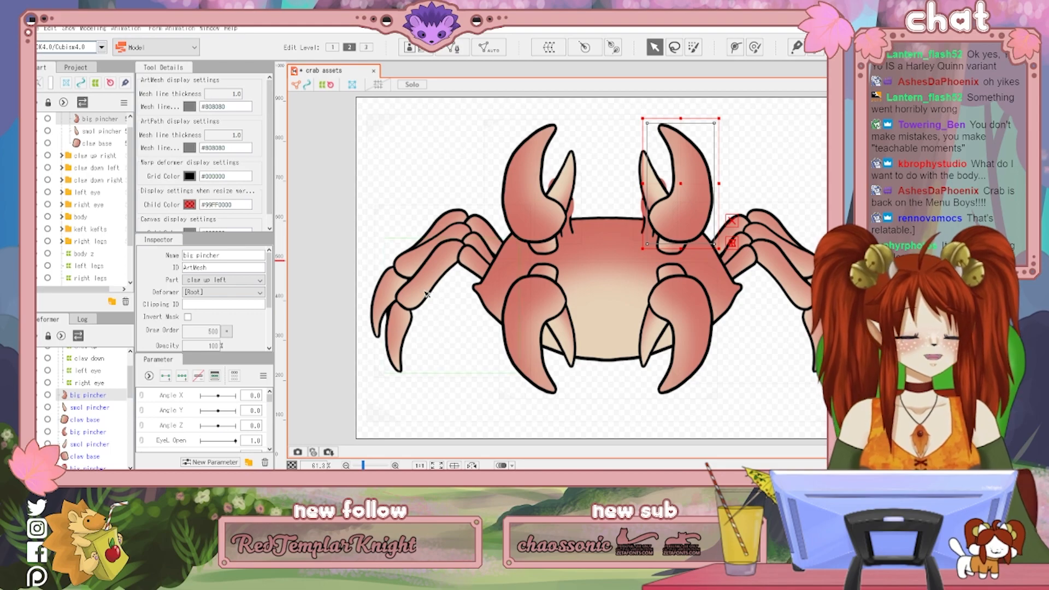
ctrl+click(103, 408)
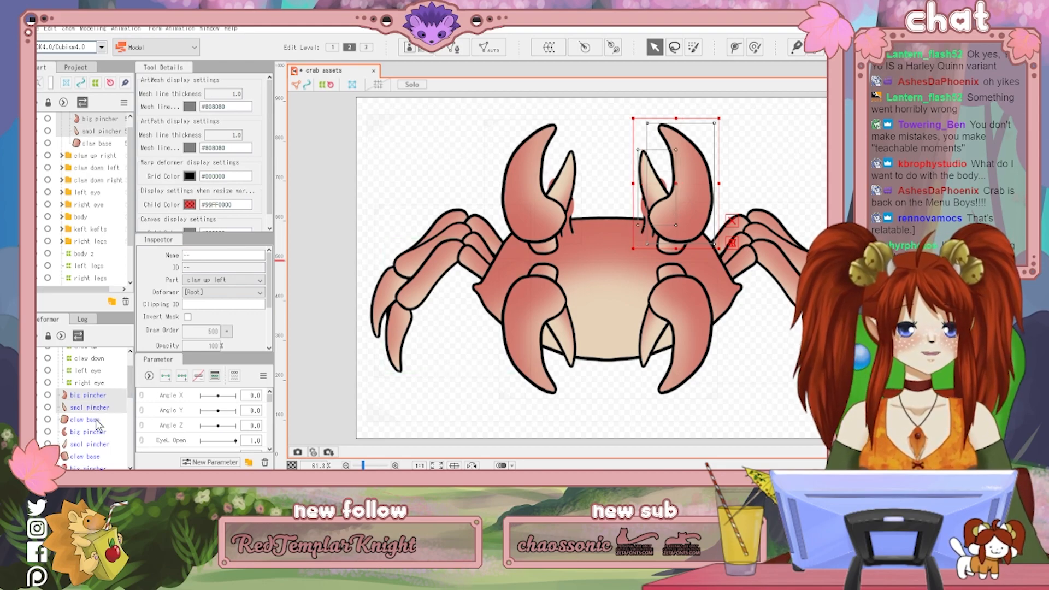
scroll(105, 438, down, 3)
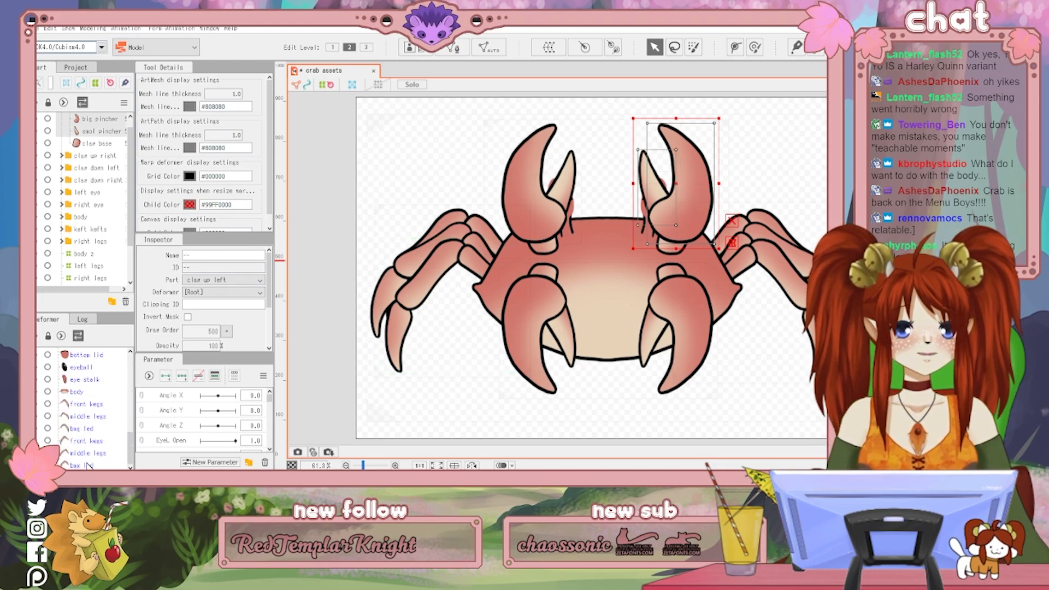
key(ctrl+a)
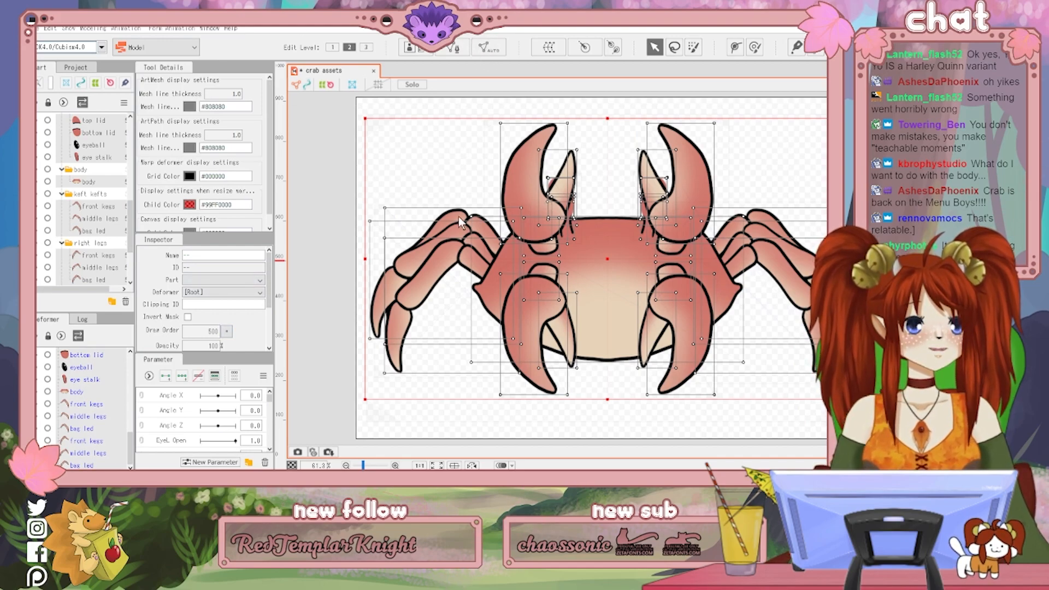
click(352, 84)
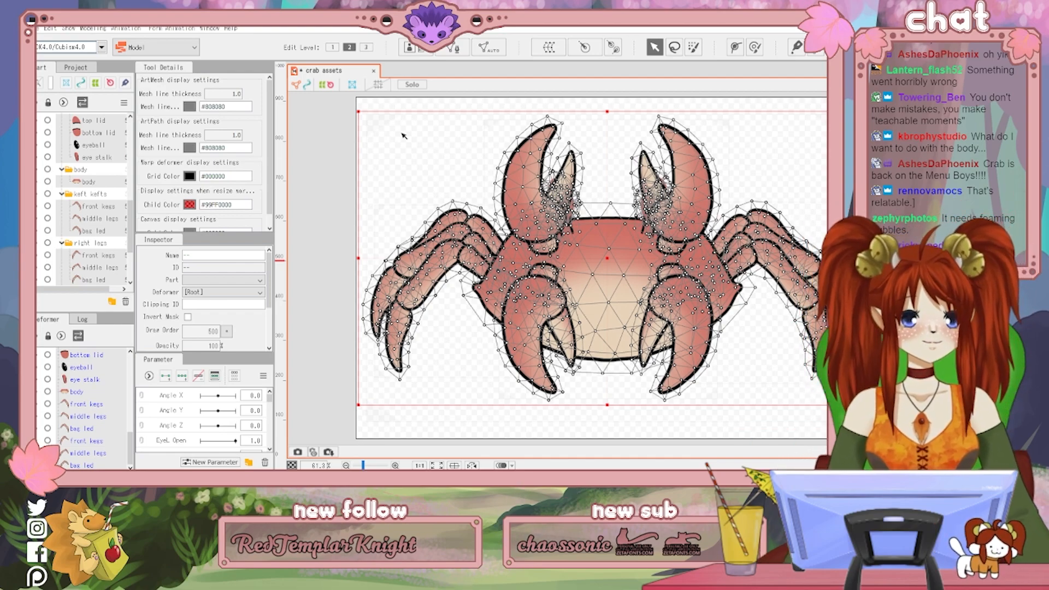
click(319, 201)
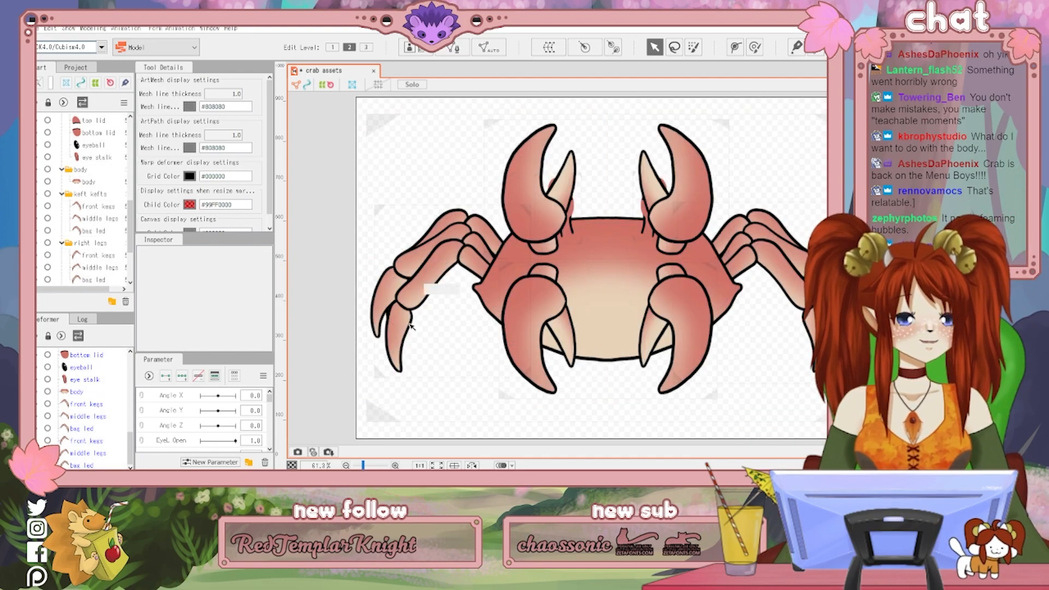
Save the model as a new file named crab
click(37, 28)
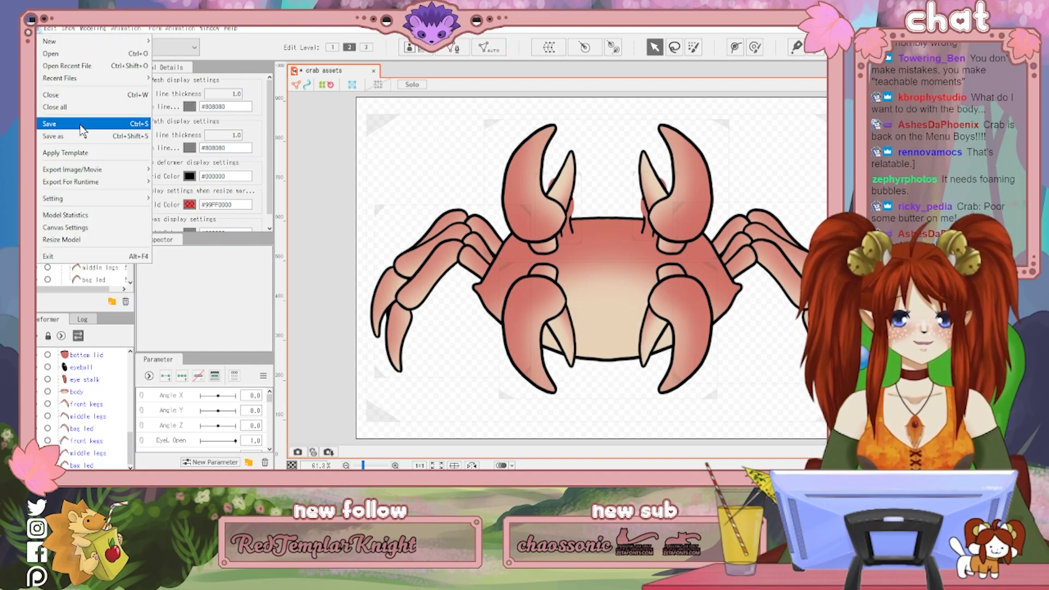
click(83, 136)
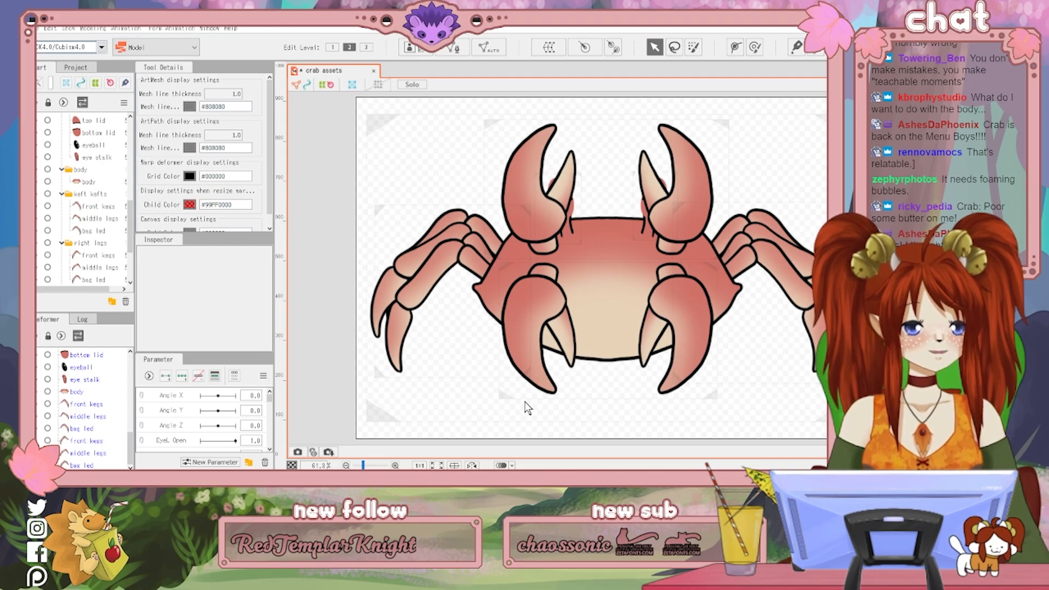
key(ctrl+s)
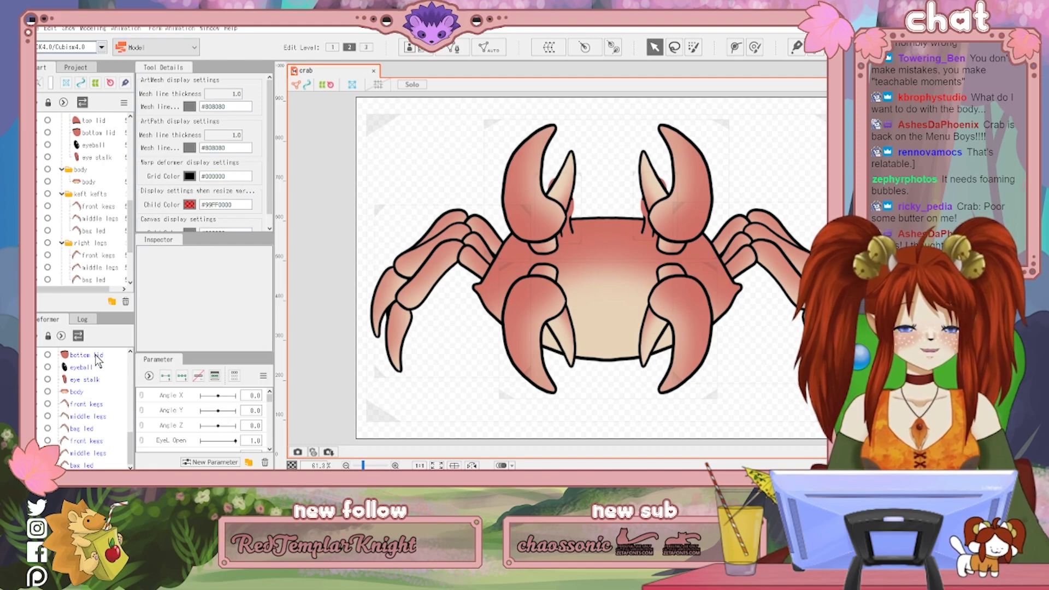
Assign the front, middle and back leg meshes of the right legs part to the right legs deformer
scroll(97, 382, up, 5)
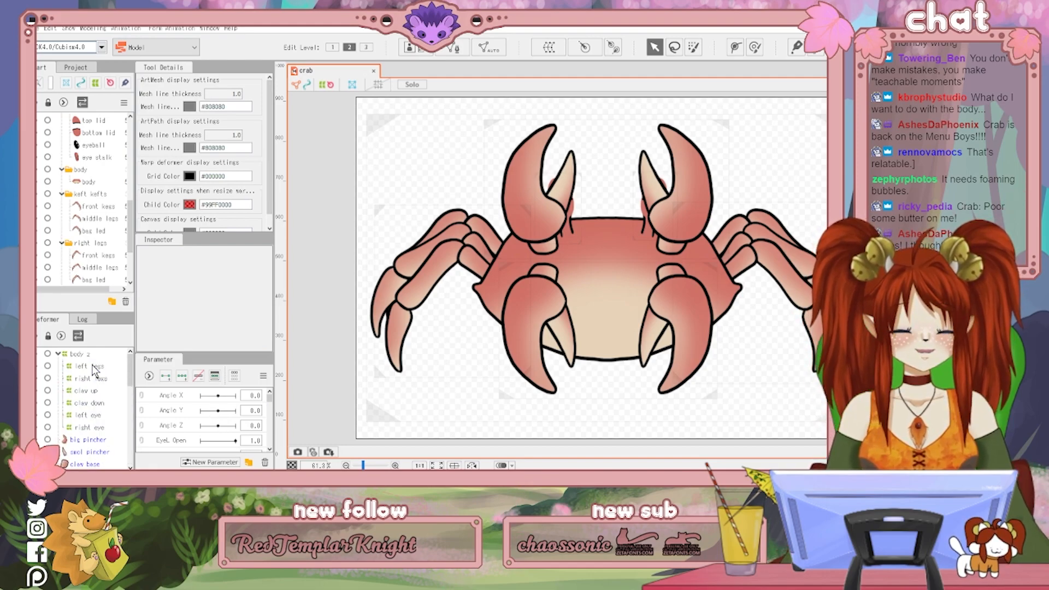
click(95, 441)
scroll(107, 448, down, 5)
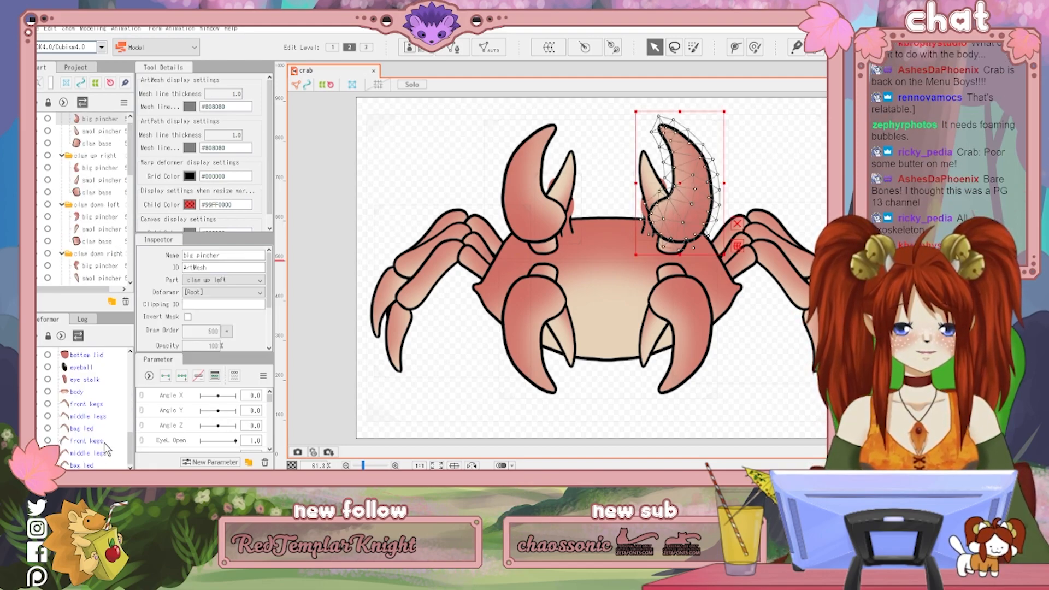
click(85, 465)
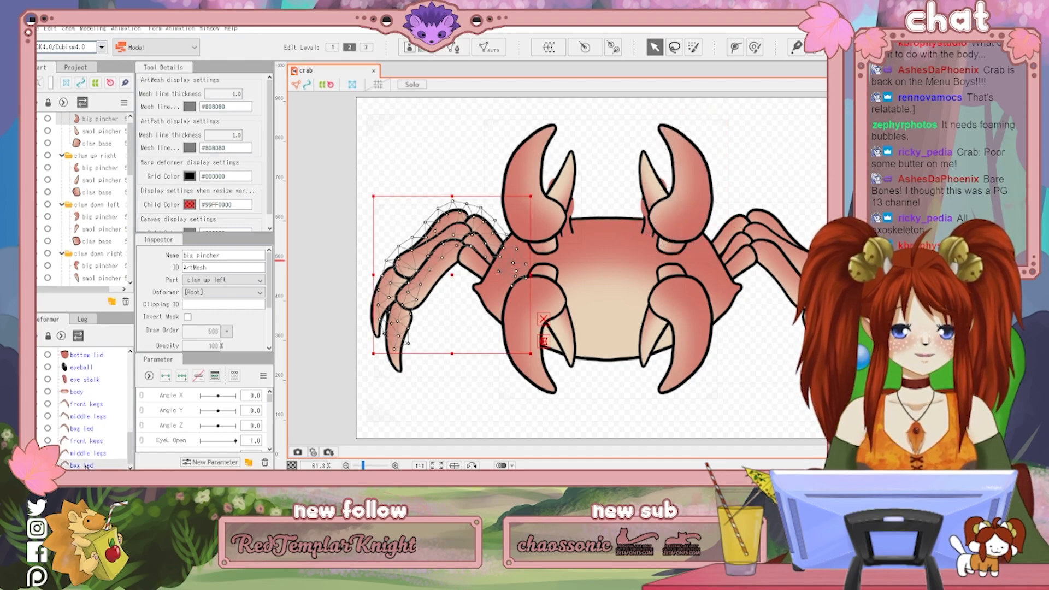
shift+click(104, 442)
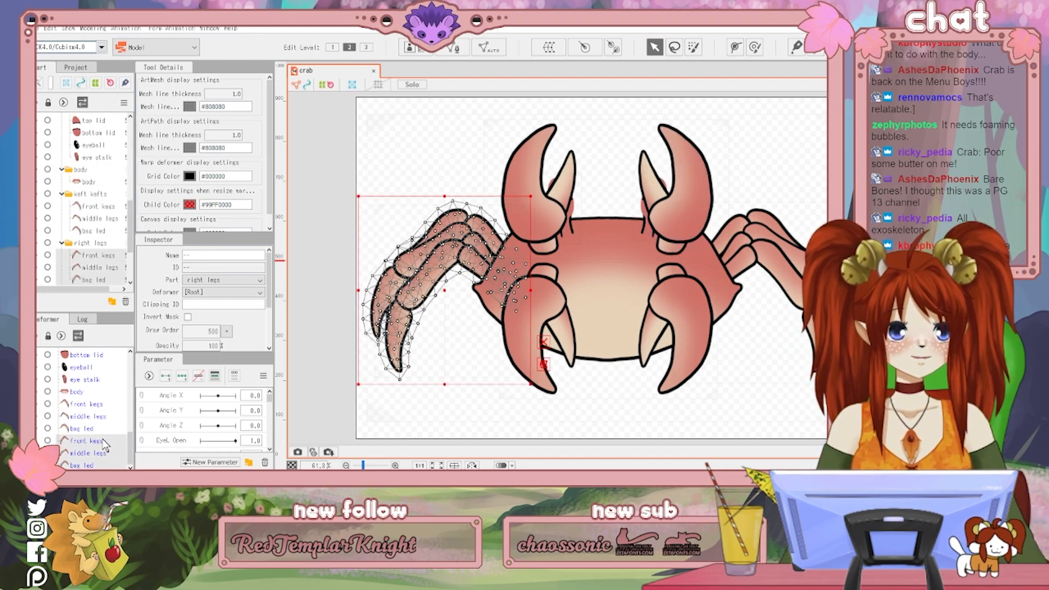
click(219, 296)
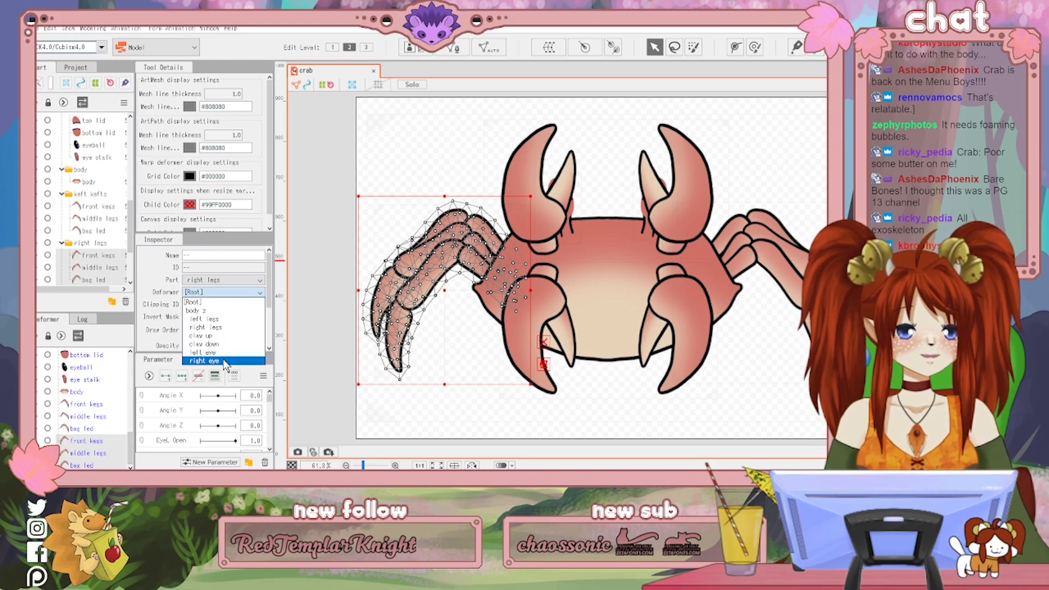
click(210, 327)
Assign the front, middle and back leg meshes on the crab's left side to the left legs deformer
scroll(85, 437, up, 3)
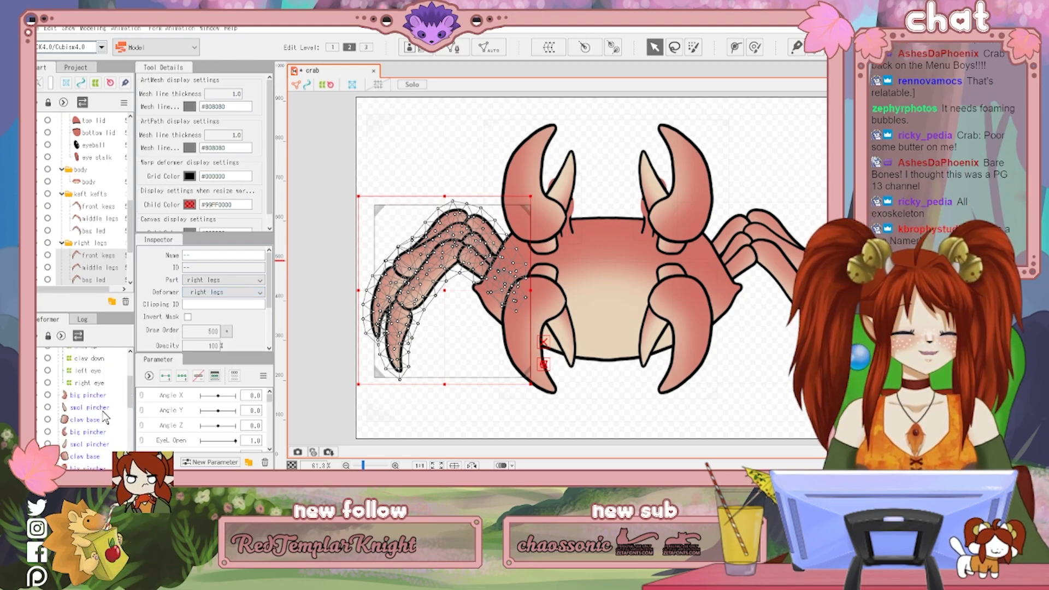
click(86, 467)
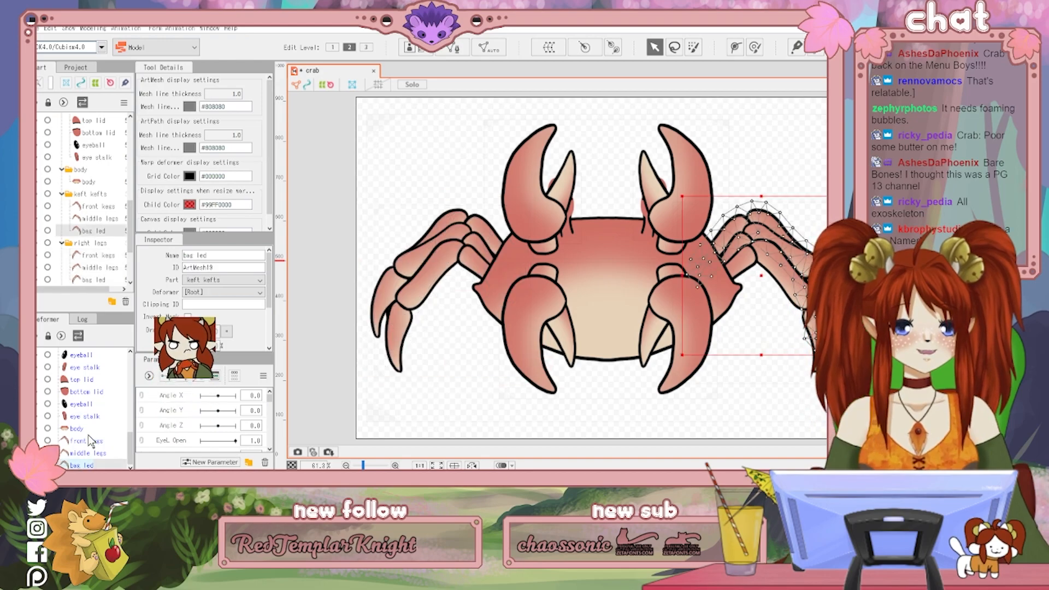
shift+click(89, 441)
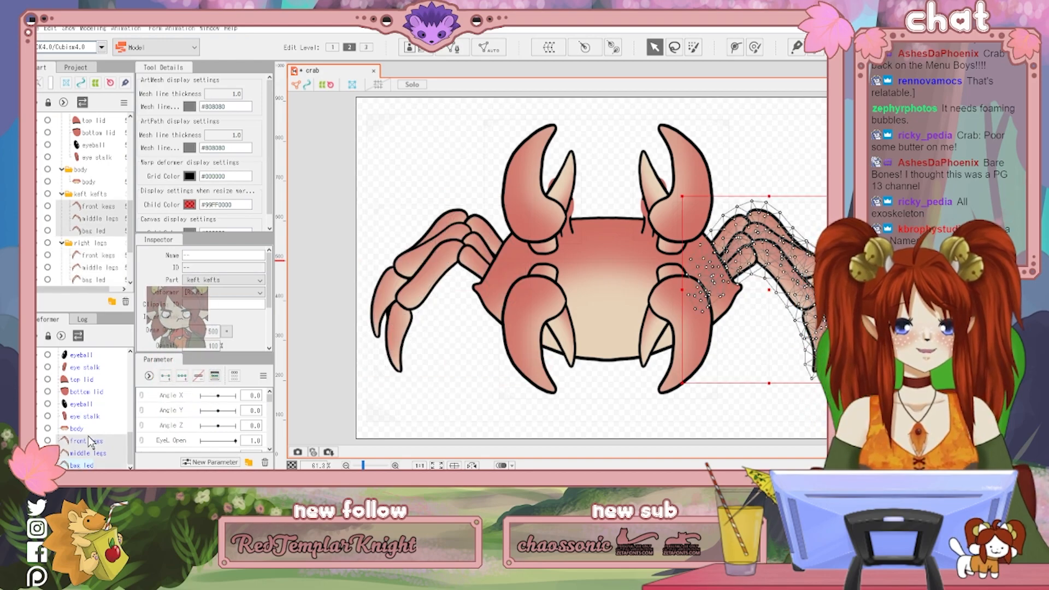
click(232, 293)
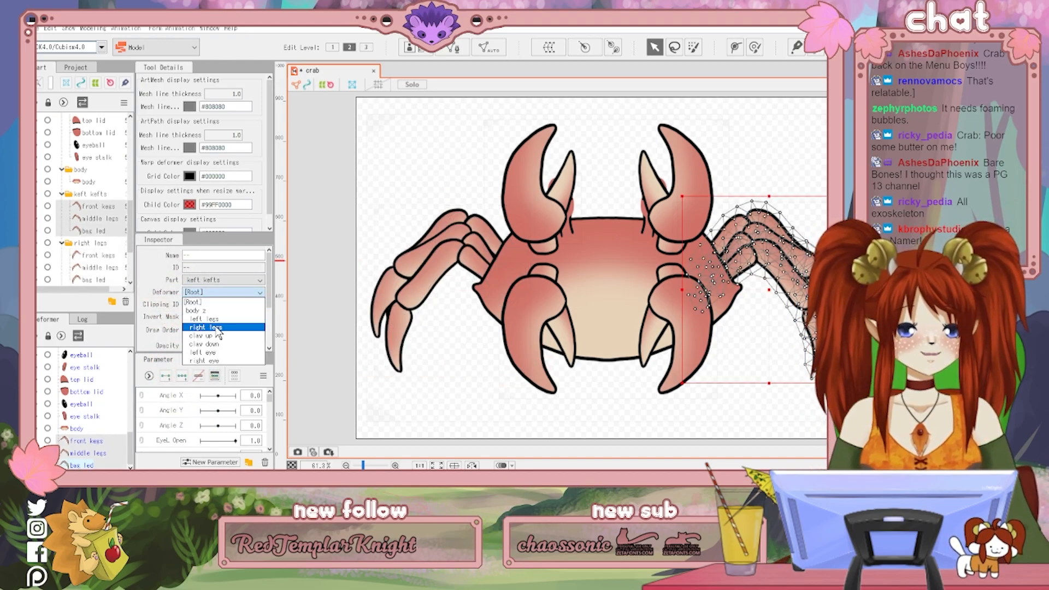
click(215, 319)
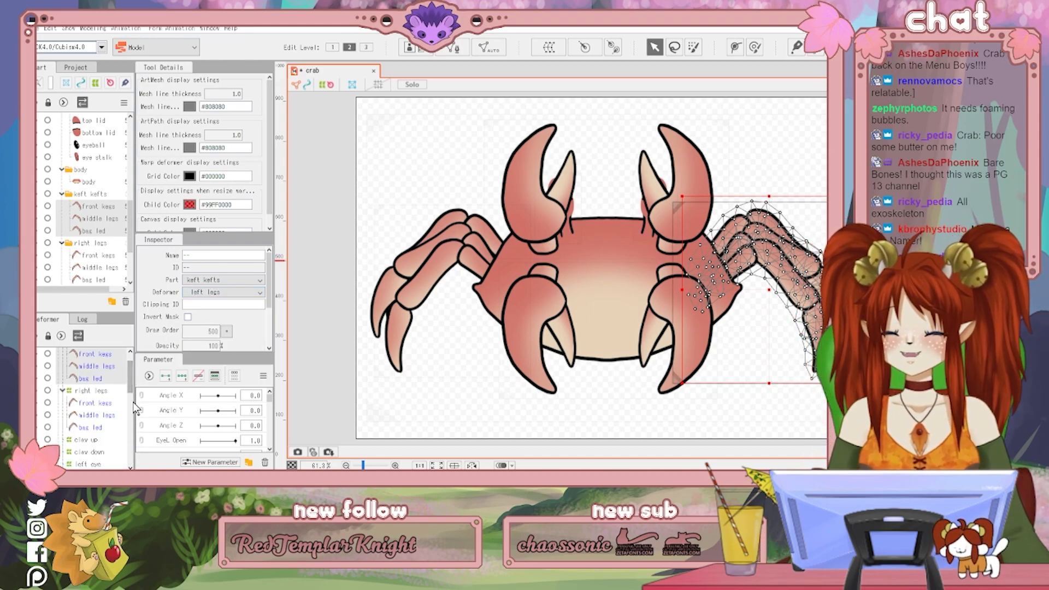
Assign the body mesh to the body z deformer
scroll(131, 402, down, 5)
scroll(98, 403, down, 3)
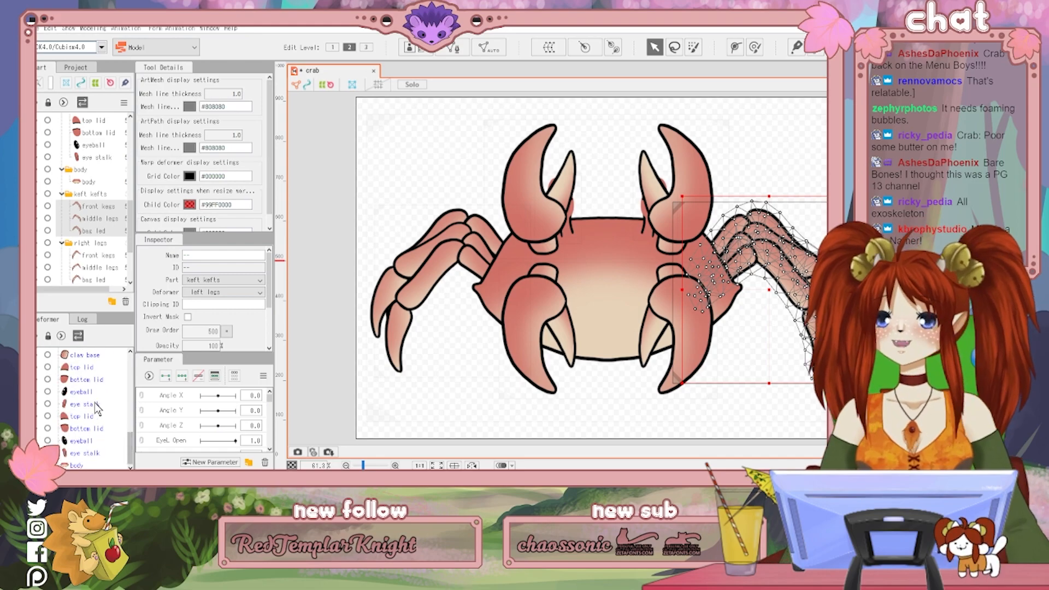
click(80, 466)
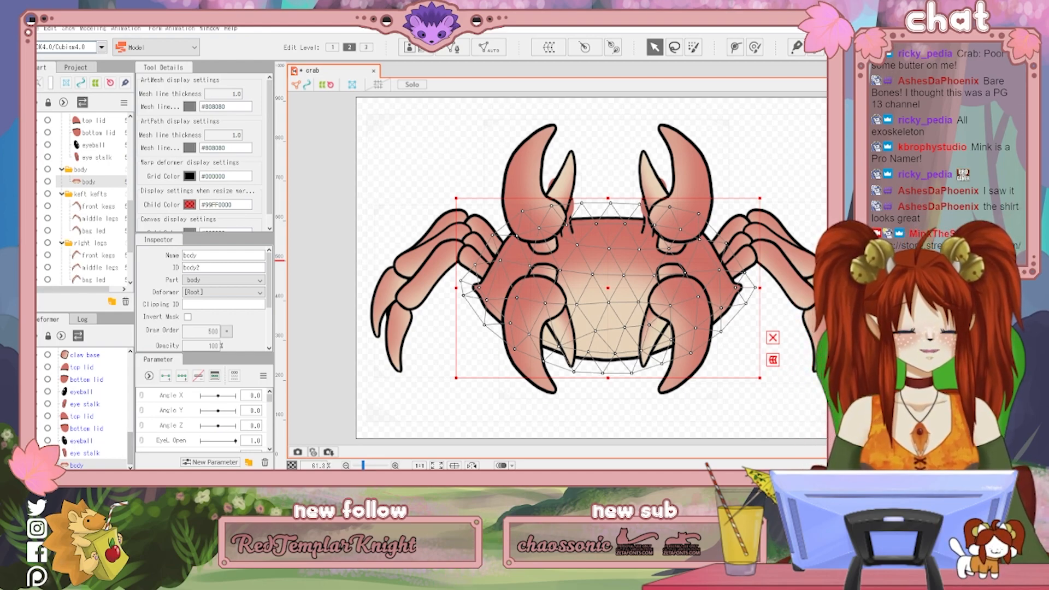
click(229, 292)
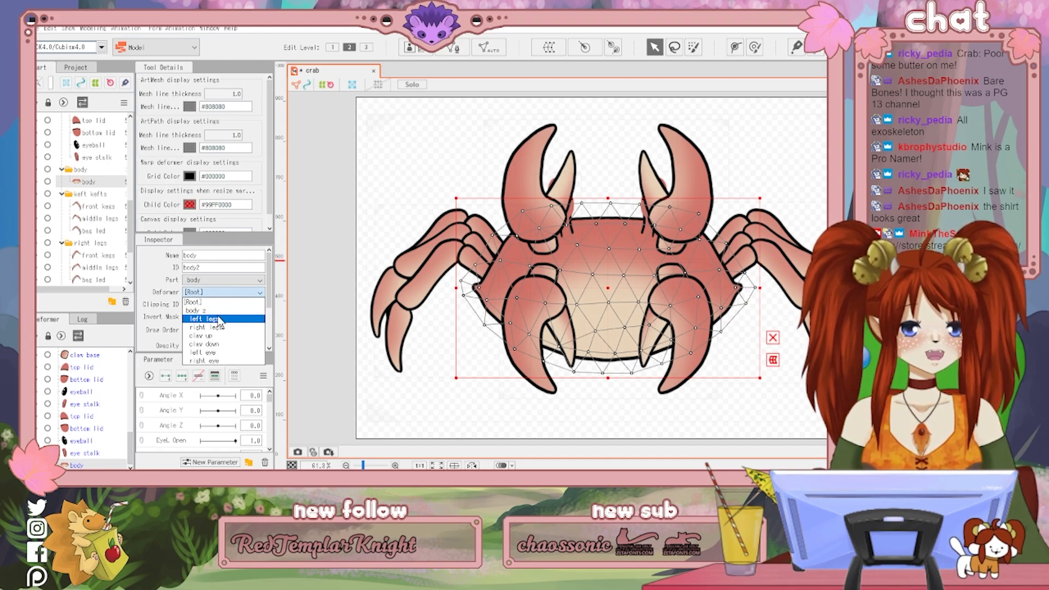
click(199, 311)
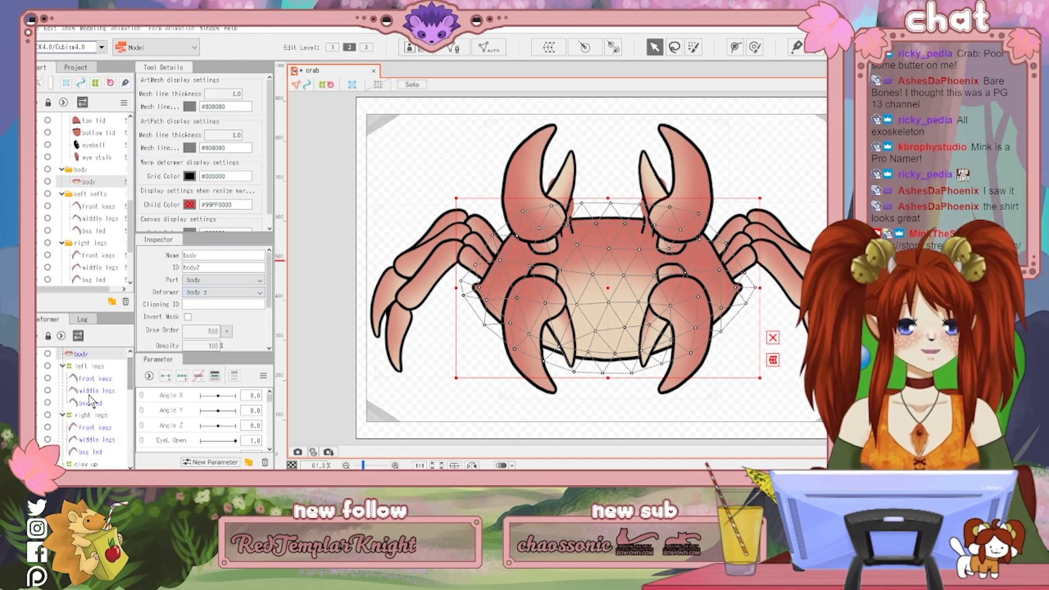
Assign the right eye's top lid, bottom lid, eyeball and eye stalk meshes to the right eye deformer
scroll(90, 426, down, 5)
scroll(97, 452, up, 4)
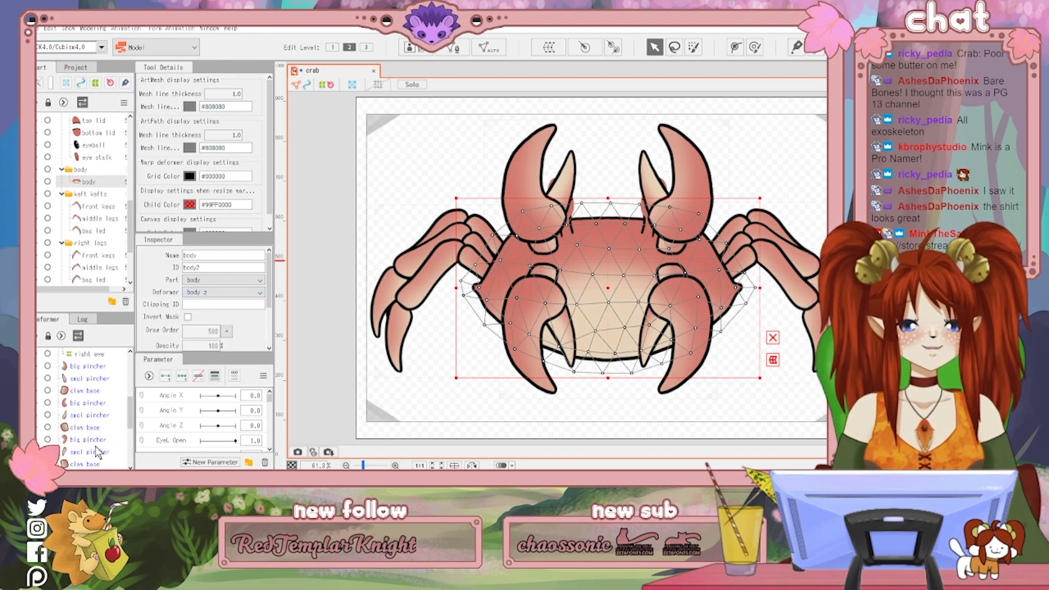
scroll(101, 429, down, 4)
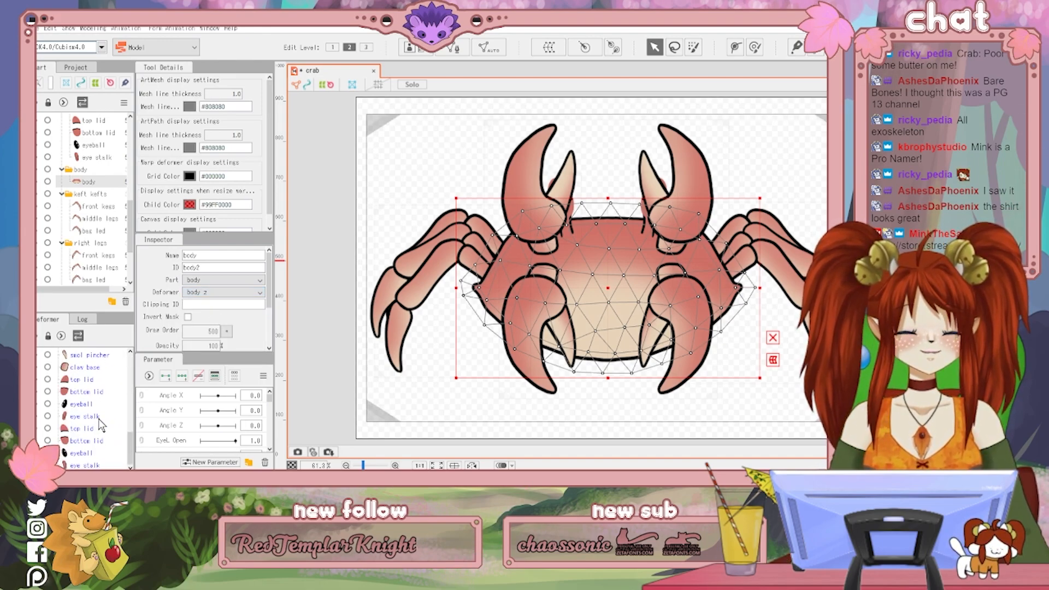
click(90, 465)
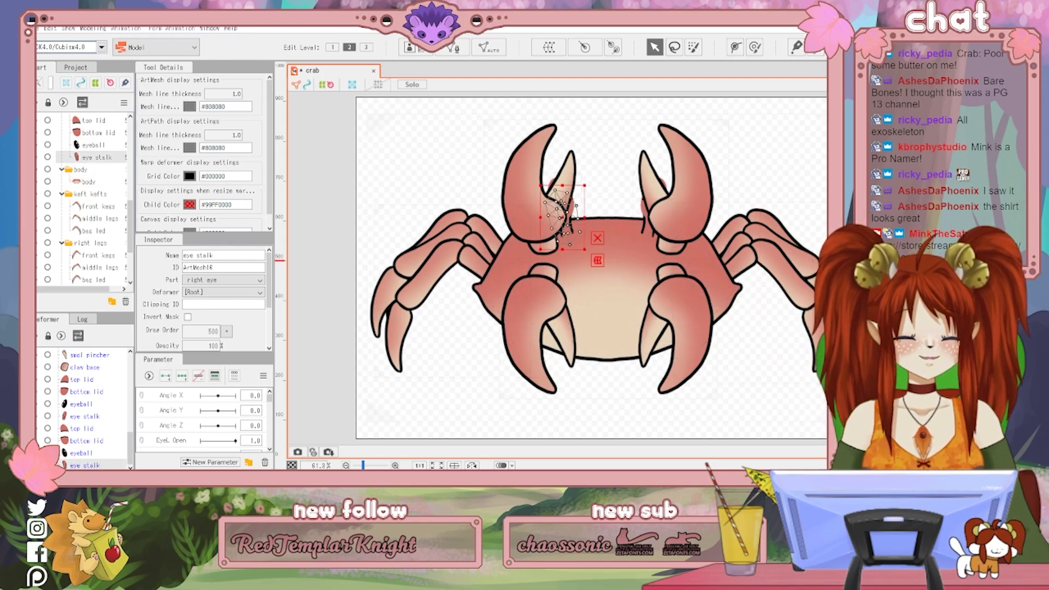
ctrl+click(87, 454)
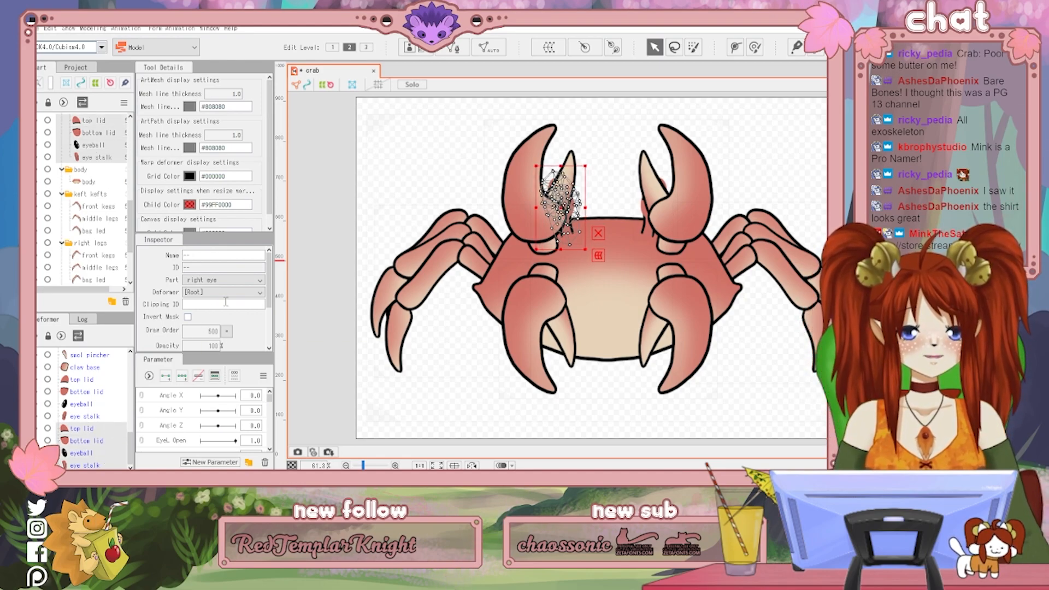
click(240, 293)
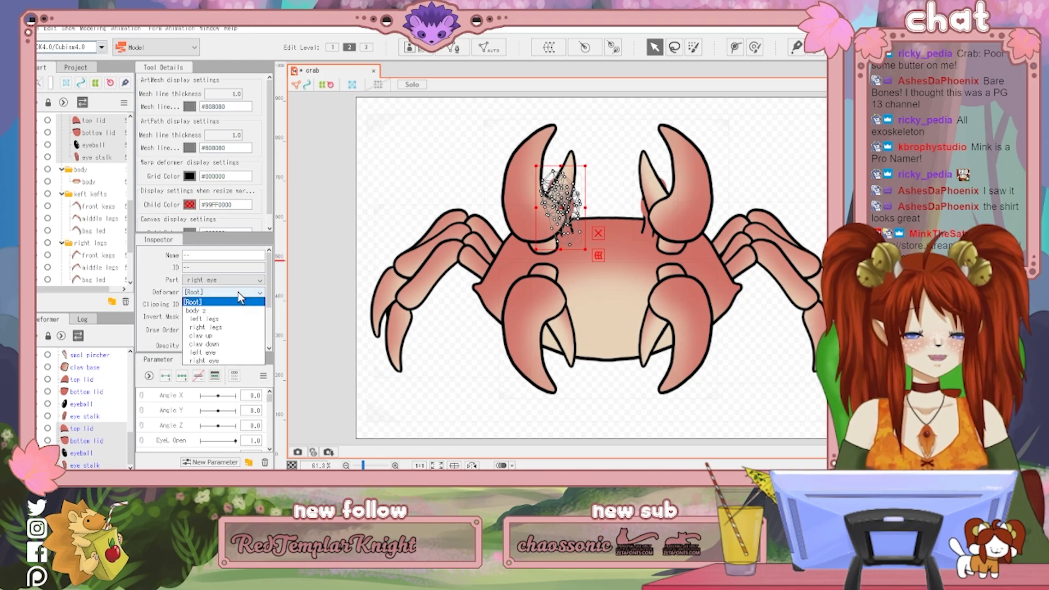
click(210, 361)
scroll(89, 437, up, 3)
scroll(88, 462, down, 3)
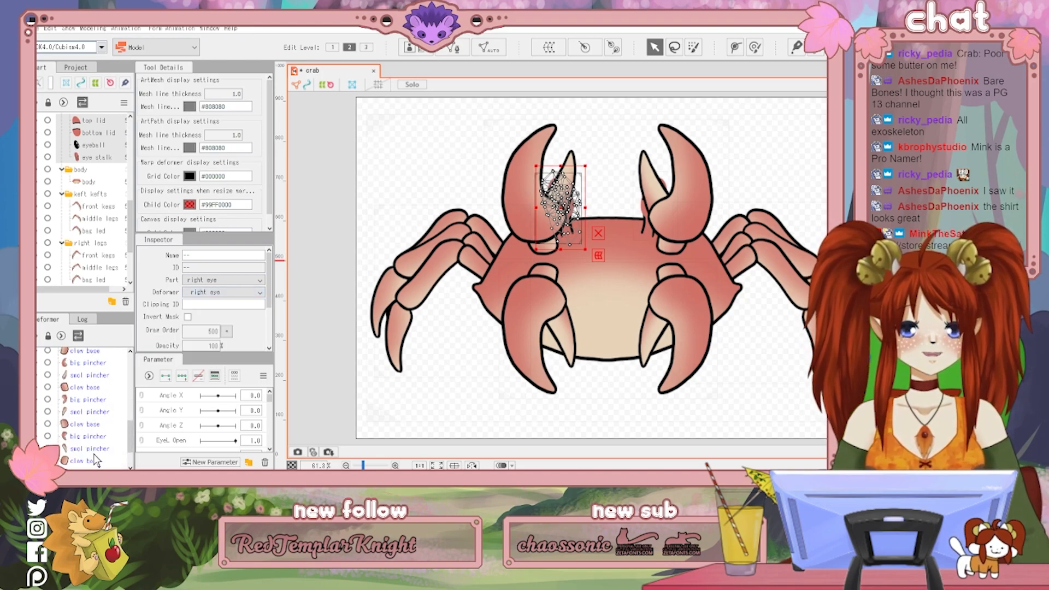
Assign the left eye's top lid, bottom lid, eyeball and eye stalk meshes to the left eye deformer
click(86, 441)
click(100, 428)
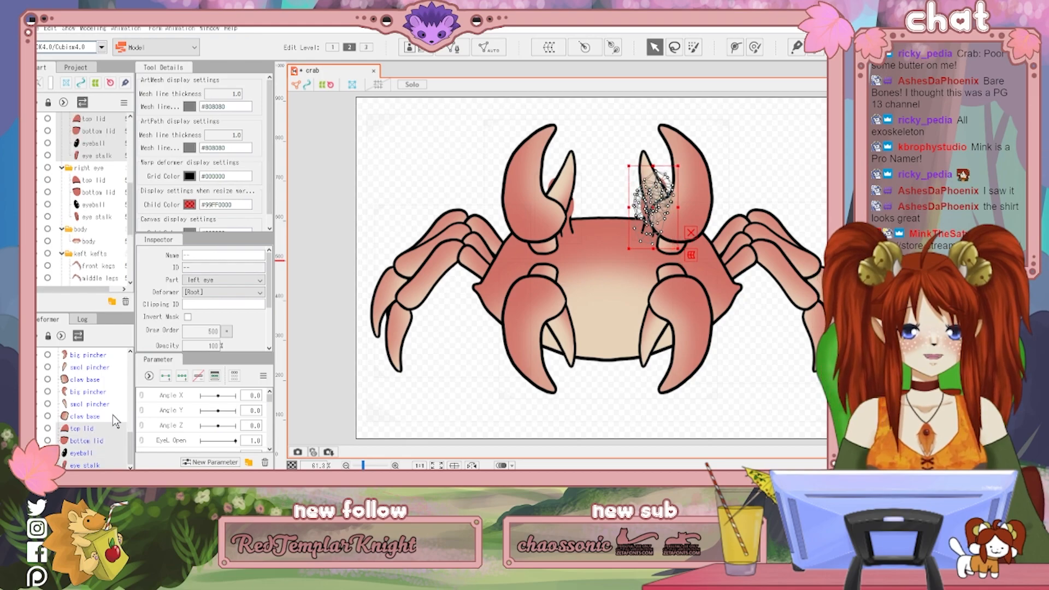
click(236, 279)
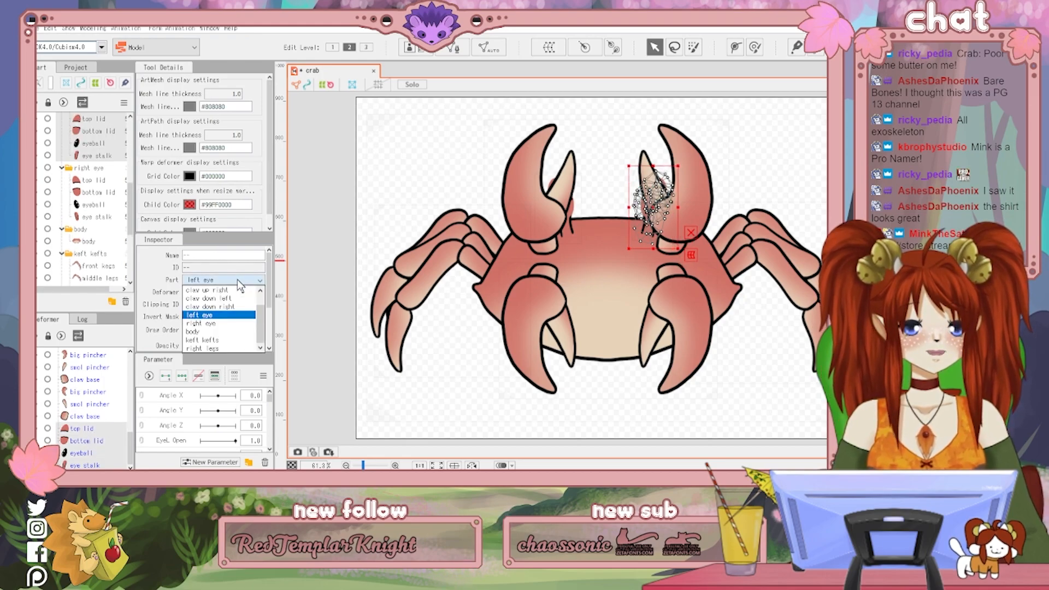
click(237, 279)
click(237, 292)
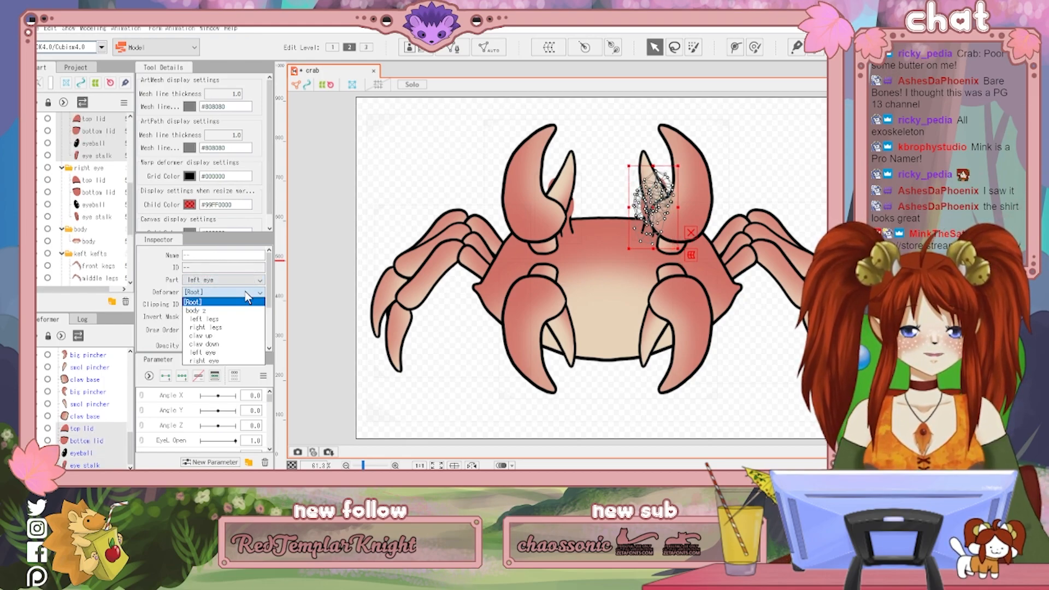
click(213, 352)
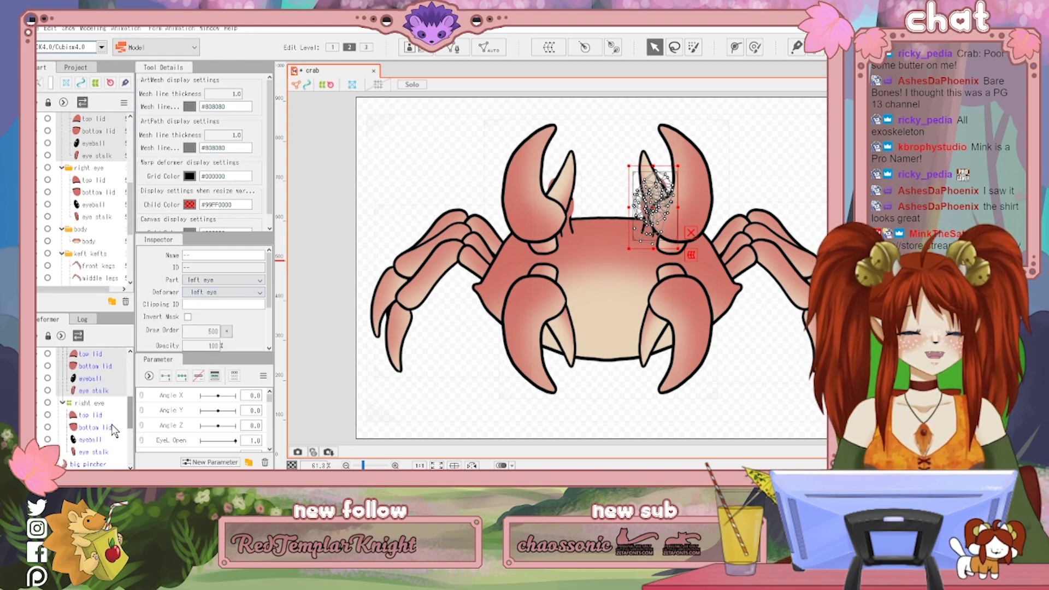
Assign the big pincher, smol pincher and claw base meshes of both lowered claws to the claw down deformer
click(87, 465)
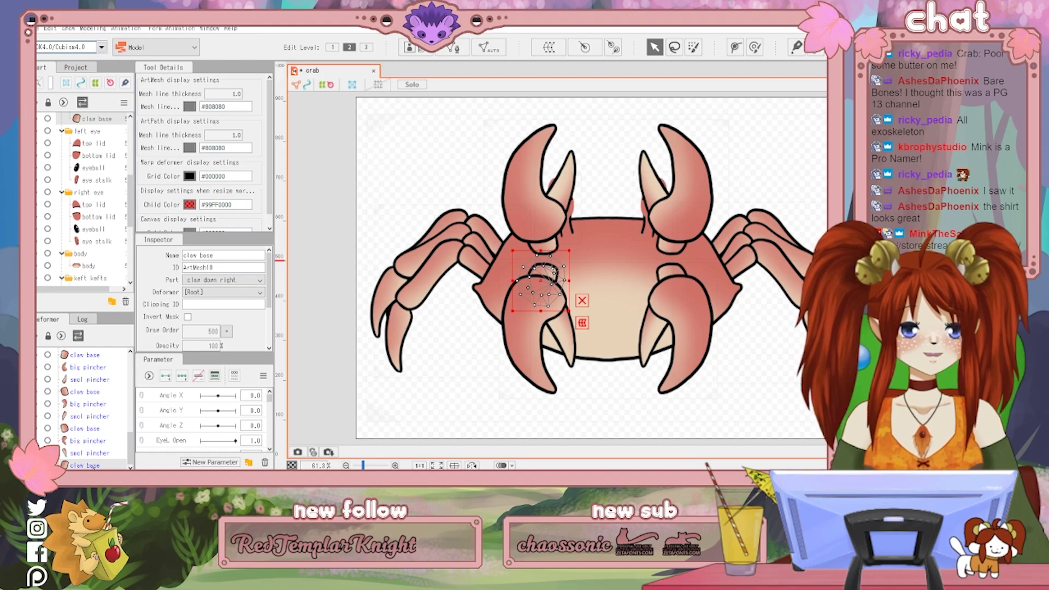
shift+click(96, 442)
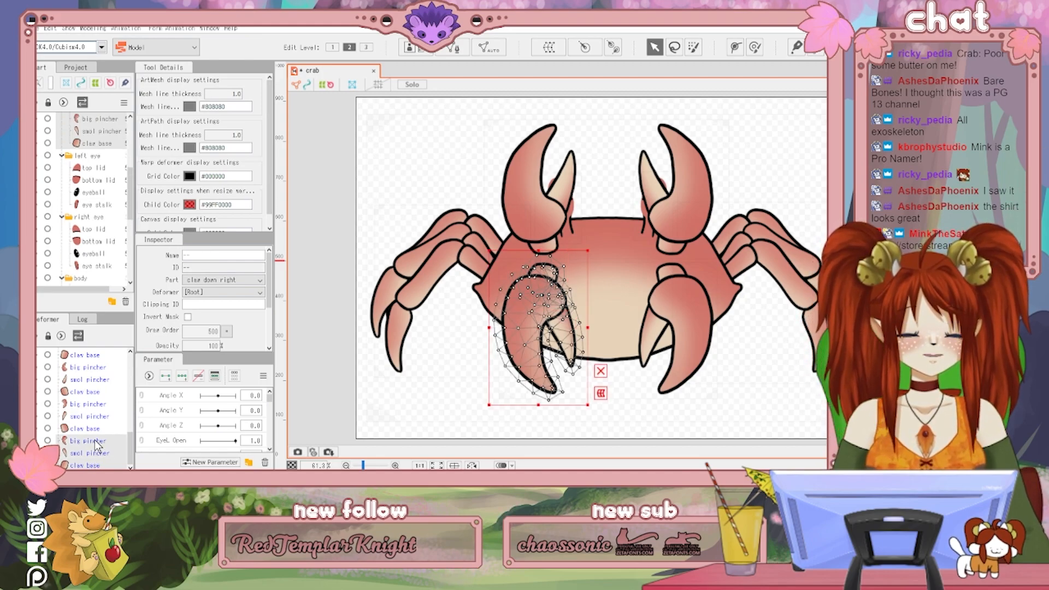
ctrl+click(96, 429)
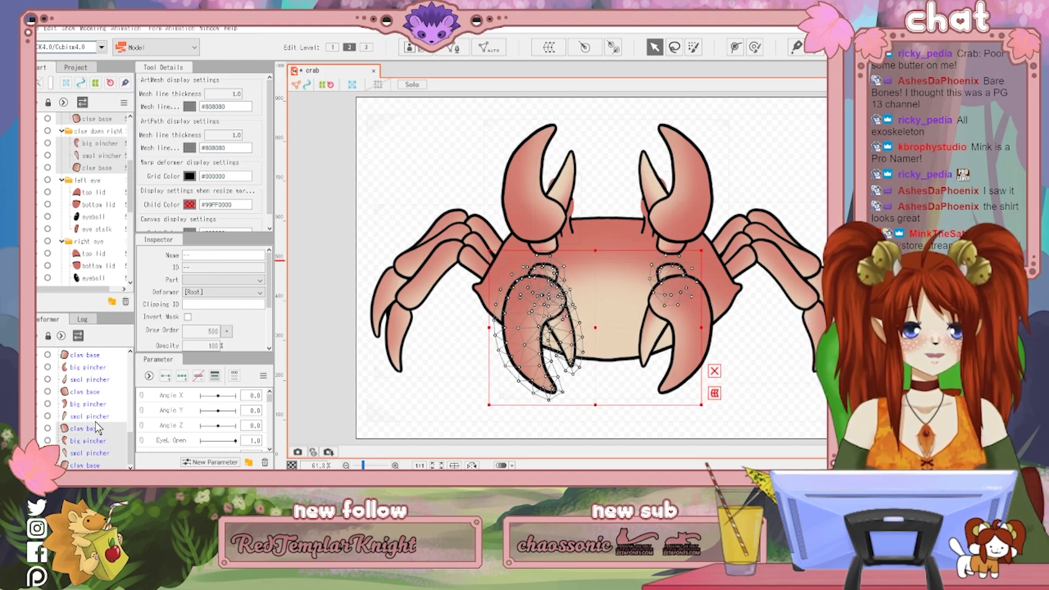
shift+click(100, 406)
ctrl+click(100, 405)
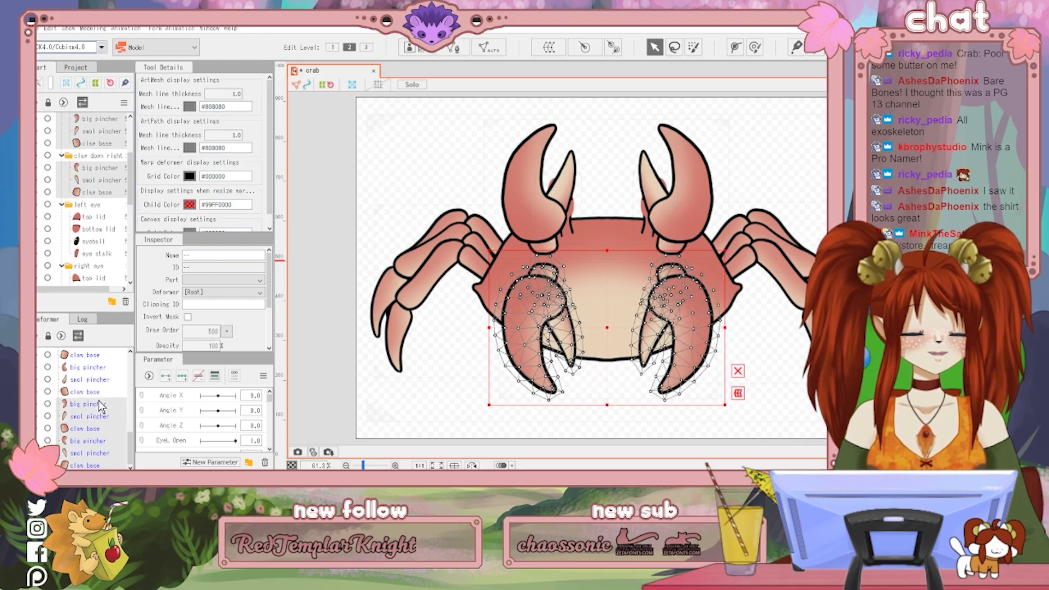
click(223, 292)
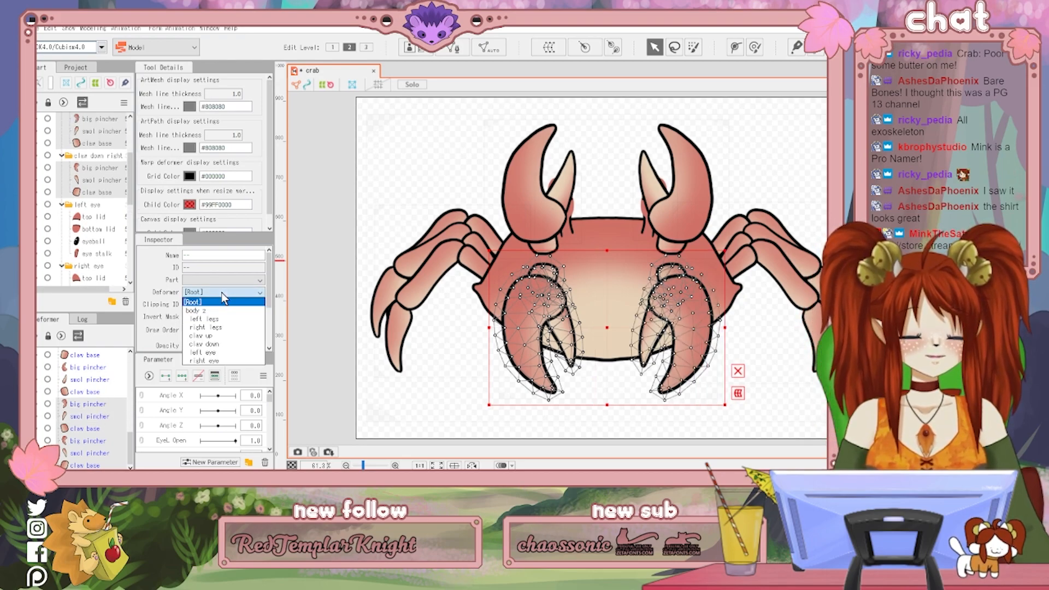
click(224, 344)
Assign the big pincher, smol pincher and claw base meshes of both raised claws to the claw up deformer
scroll(109, 462, down, 3)
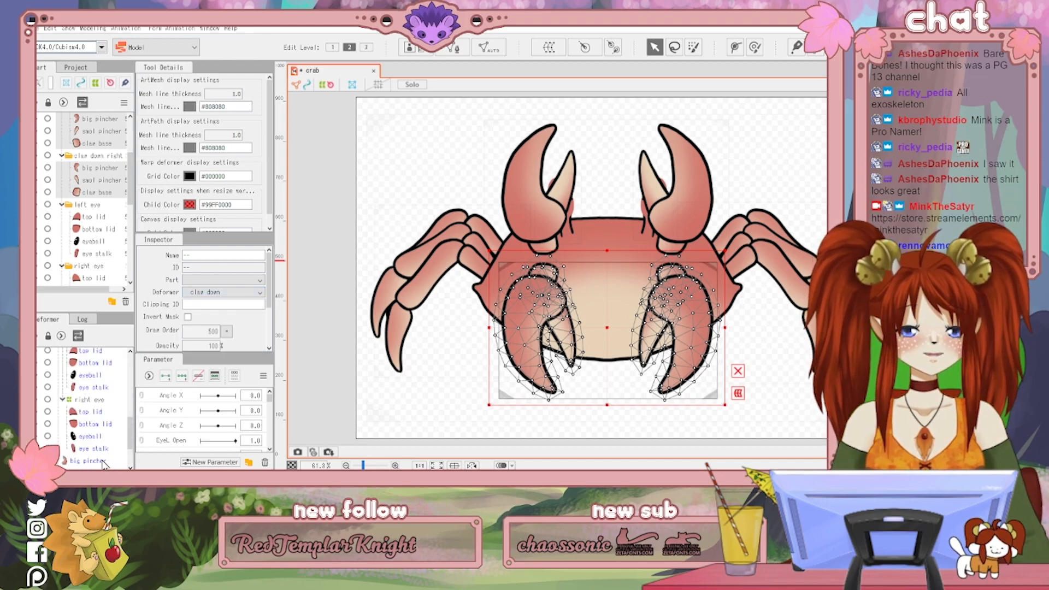
click(100, 465)
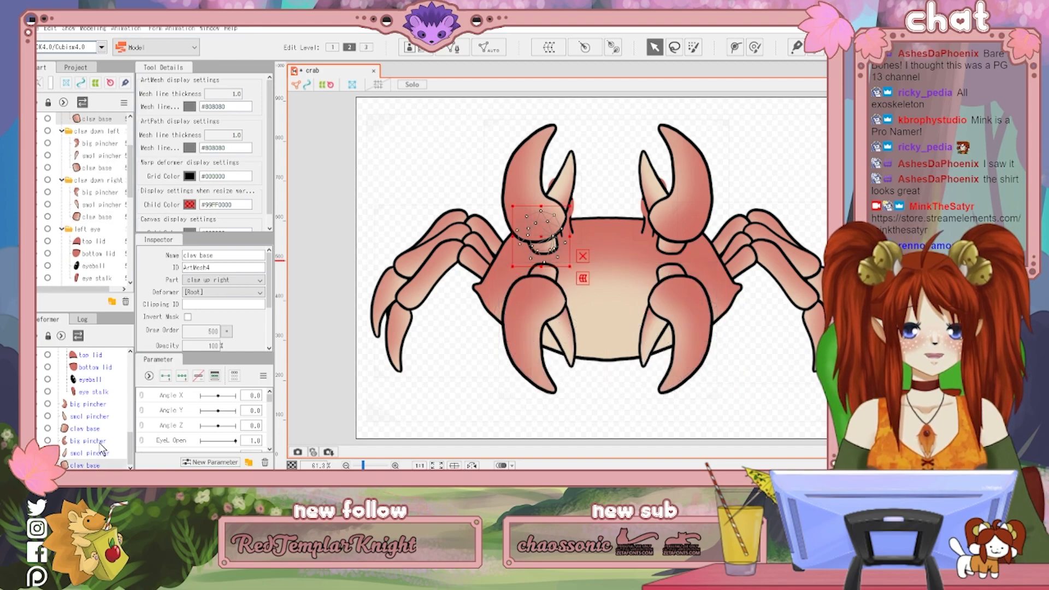
shift+click(101, 406)
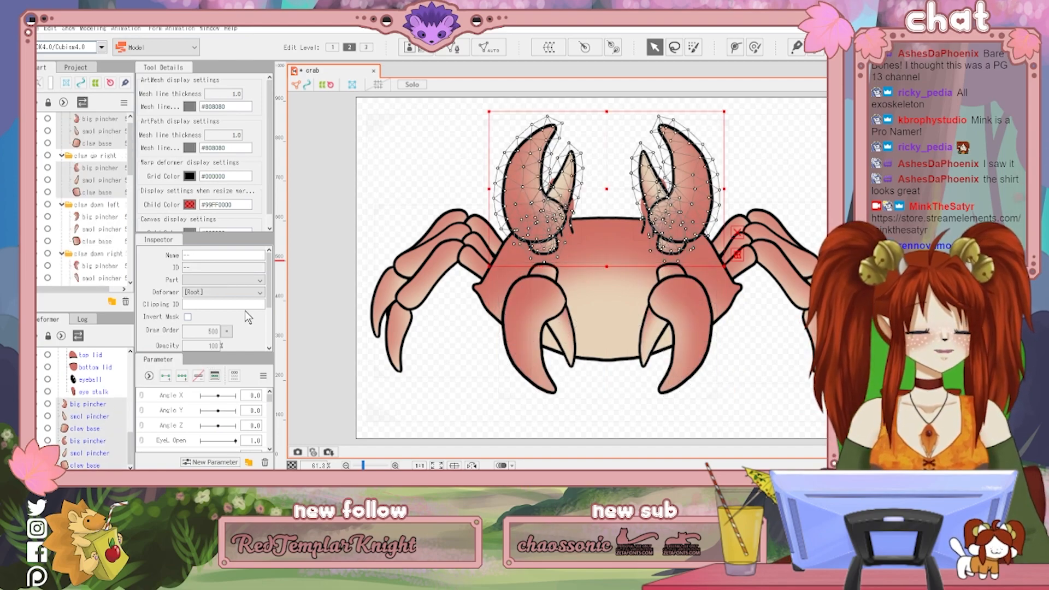
click(262, 293)
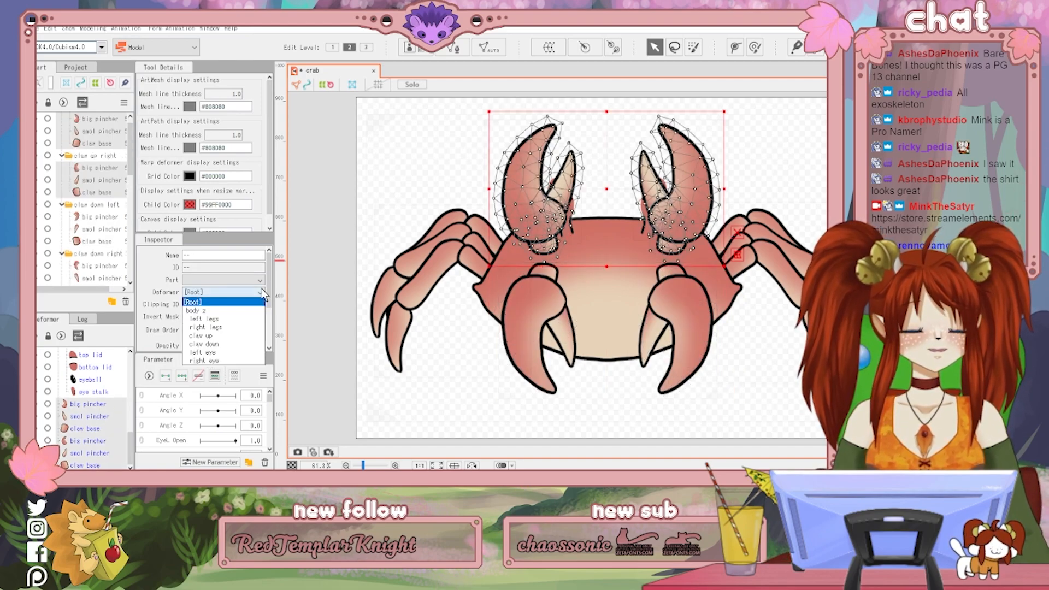
click(225, 336)
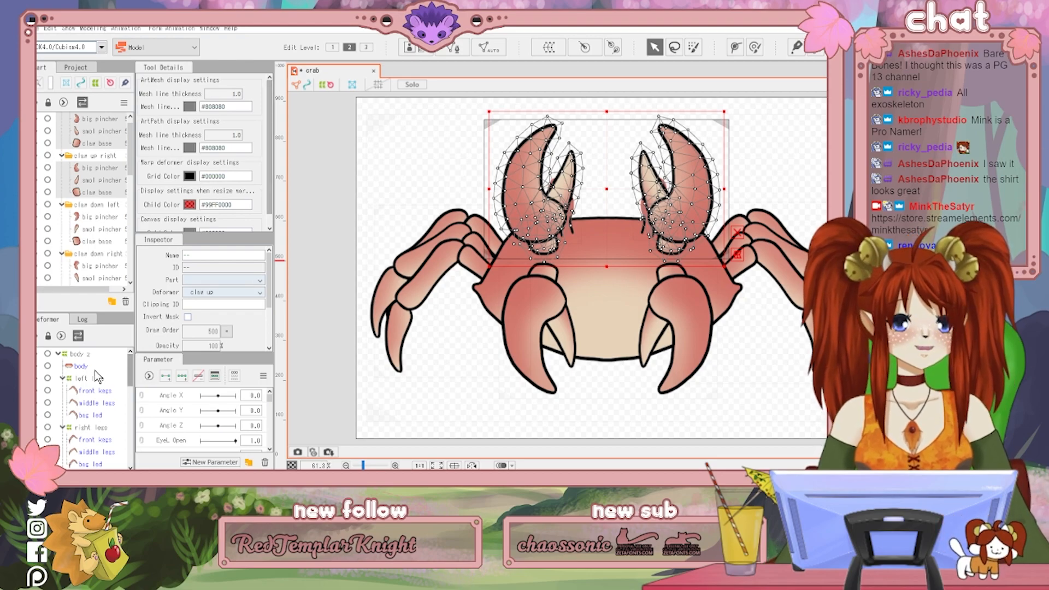
Give the body z deformer three keys on Angle Z and shift the whole crab to the left at -30
click(85, 355)
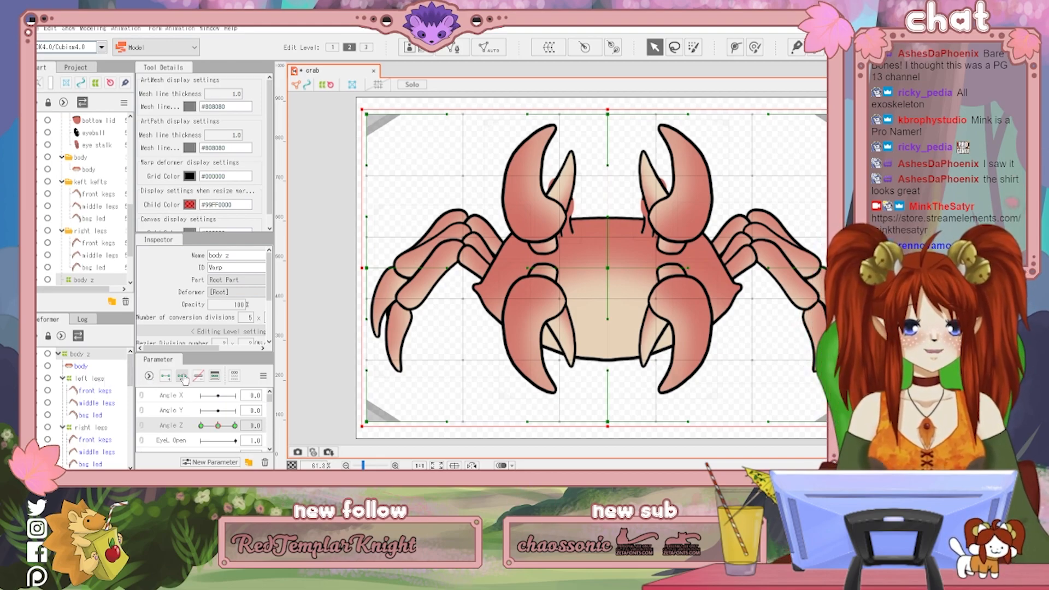
drag(218, 425, 189, 430)
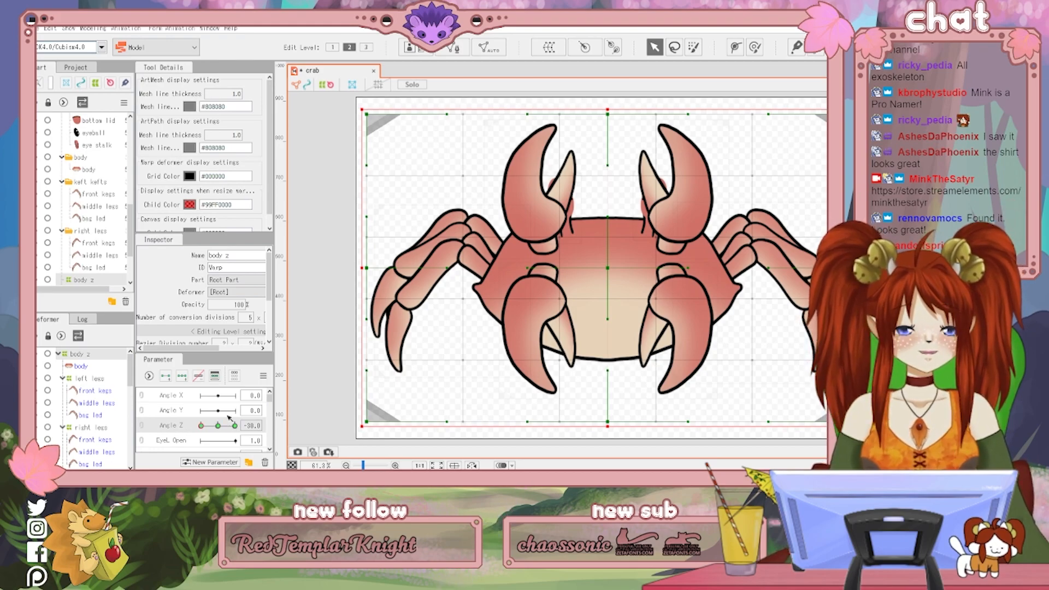
drag(602, 273, 549, 272)
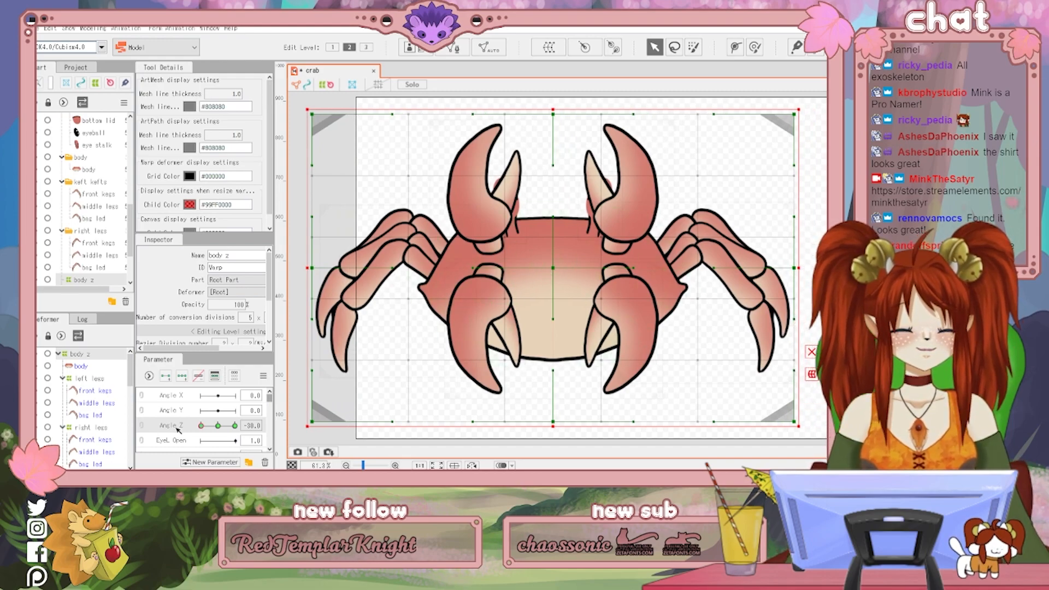
Shift the body z deformer to the right at Angle Z 30, moving the whole crab
drag(202, 425, 236, 426)
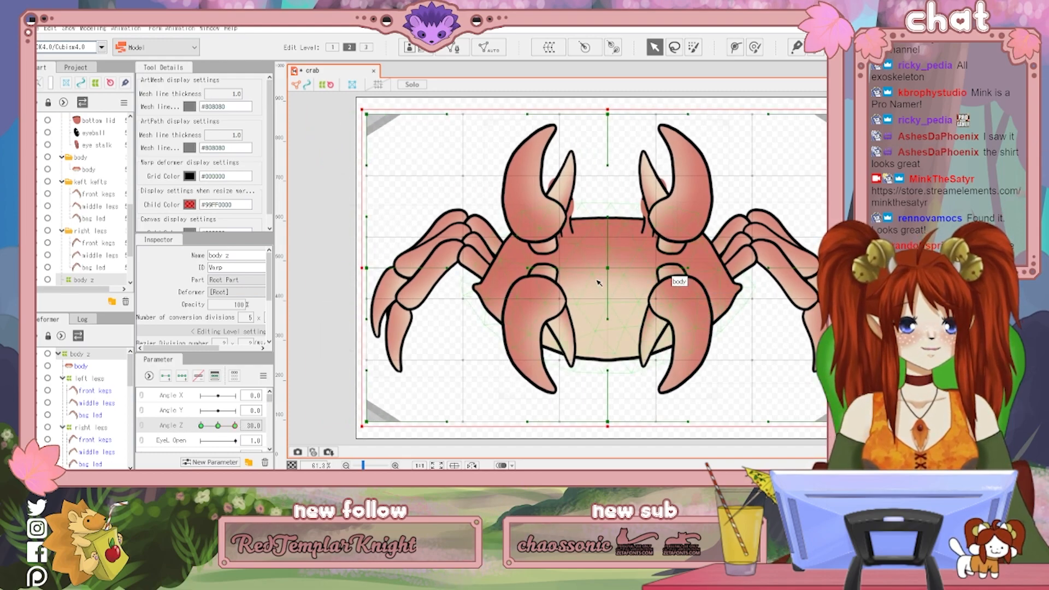
drag(608, 268, 682, 269)
mouse_move(235, 425)
mouse_down()
mouse_move(206, 430)
mouse_move(265, 431)
mouse_move(169, 426)
mouse_move(242, 424)
mouse_up()
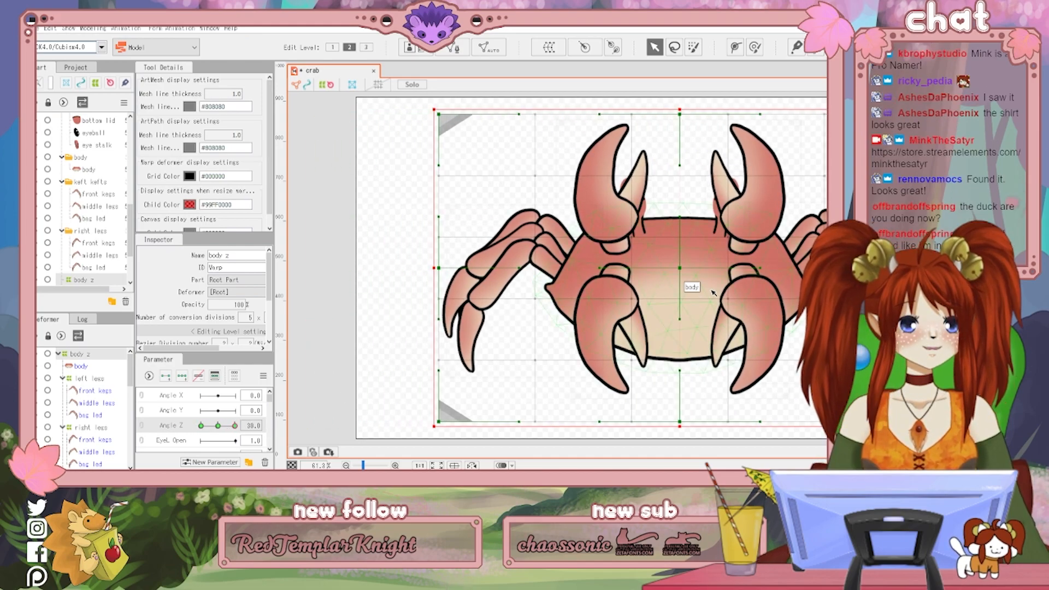
drag(677, 270, 673, 270)
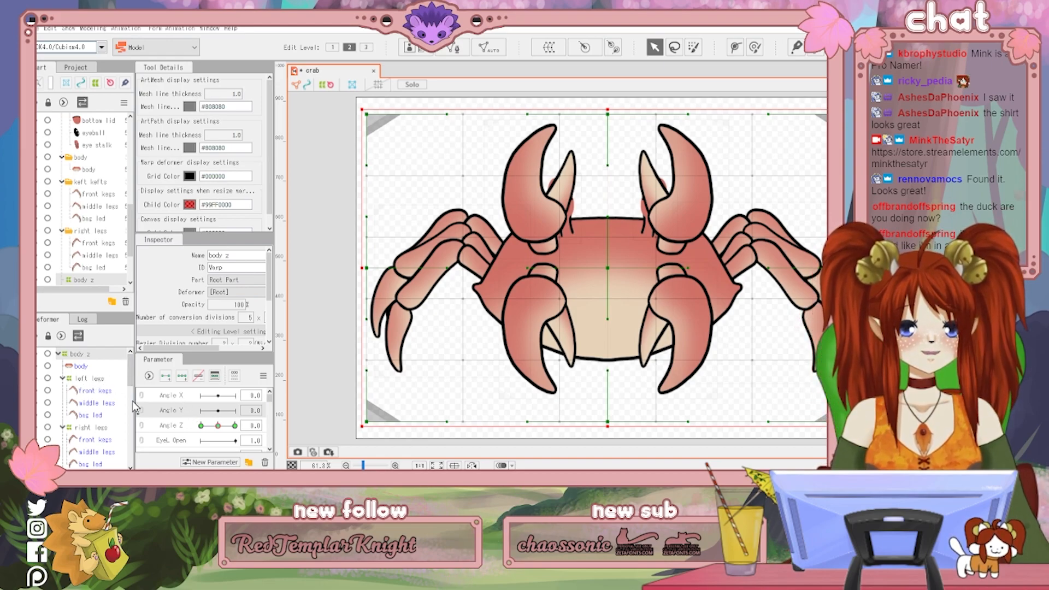
Add three keys on Angle Y to the claw up deformer and collapse its group in the deformer hierarchy
scroll(106, 389, down, 3)
click(89, 388)
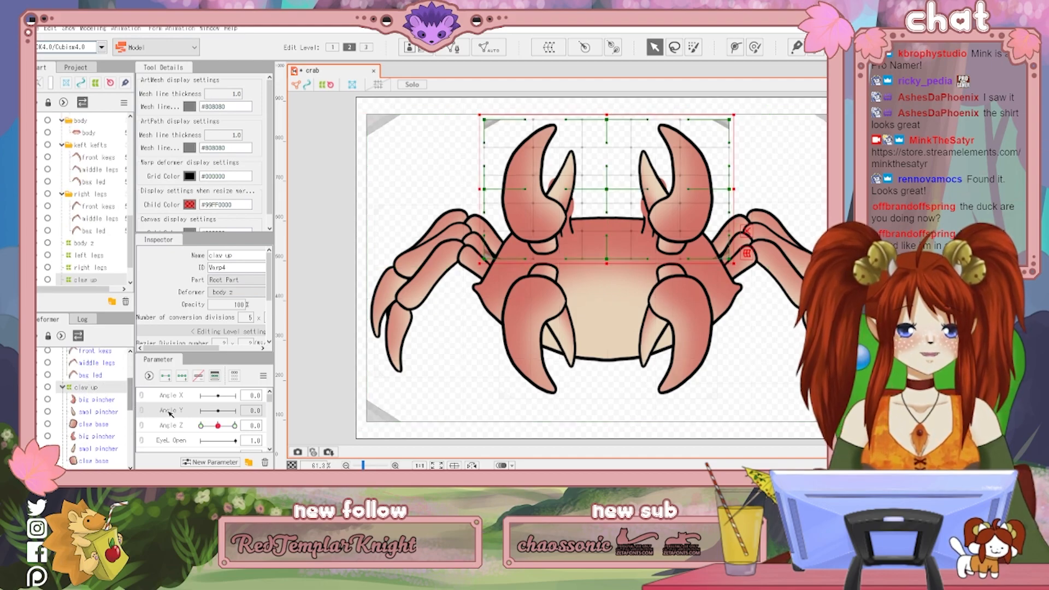
click(182, 376)
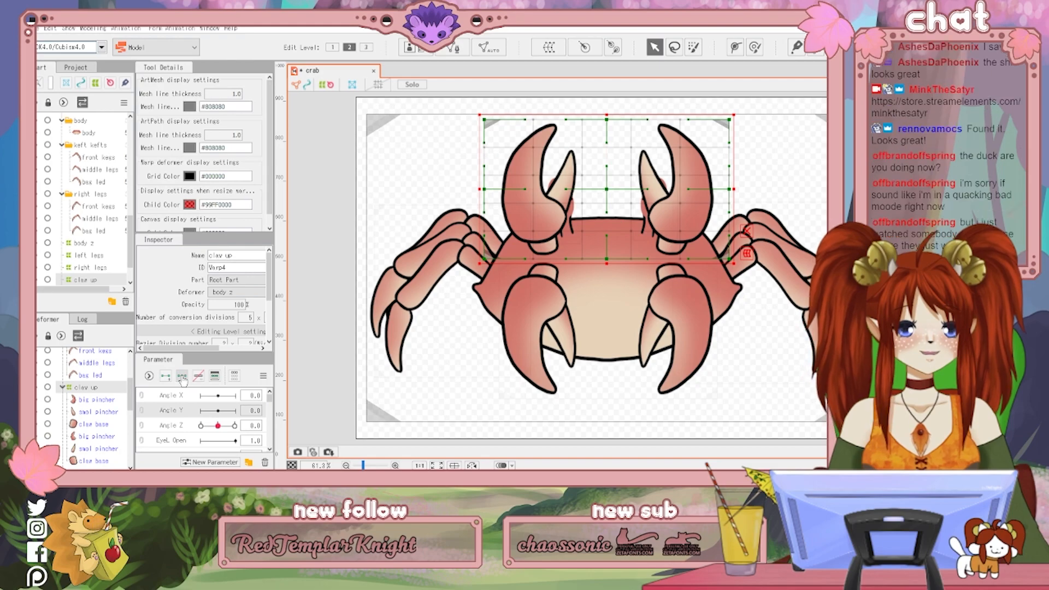
click(62, 388)
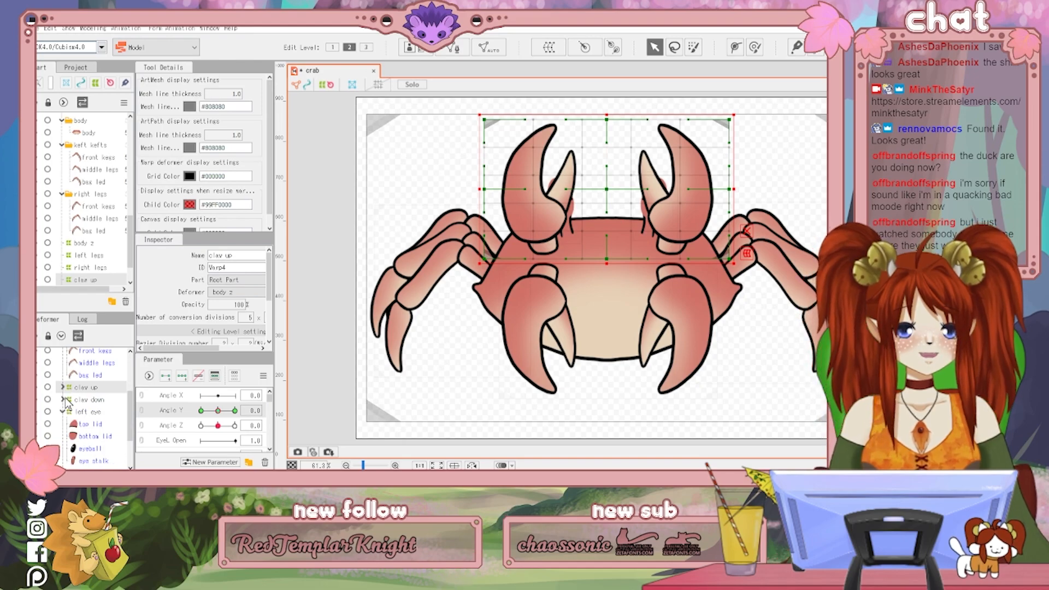
Key the claw down deformer on Angle Y, with its opacity at 0% for both -0.1 and -30
click(70, 400)
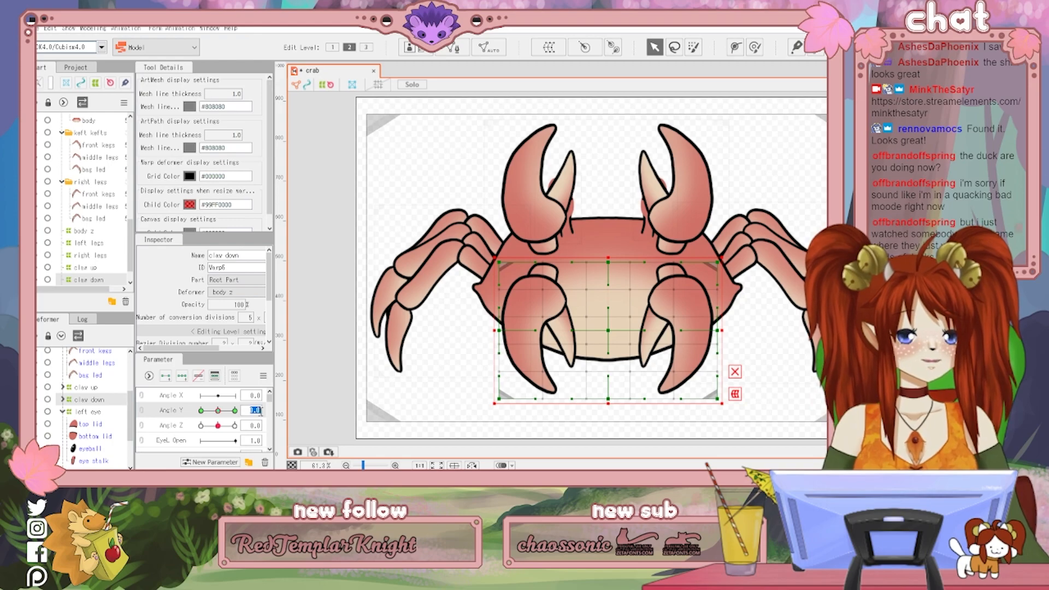
text(-0.7)
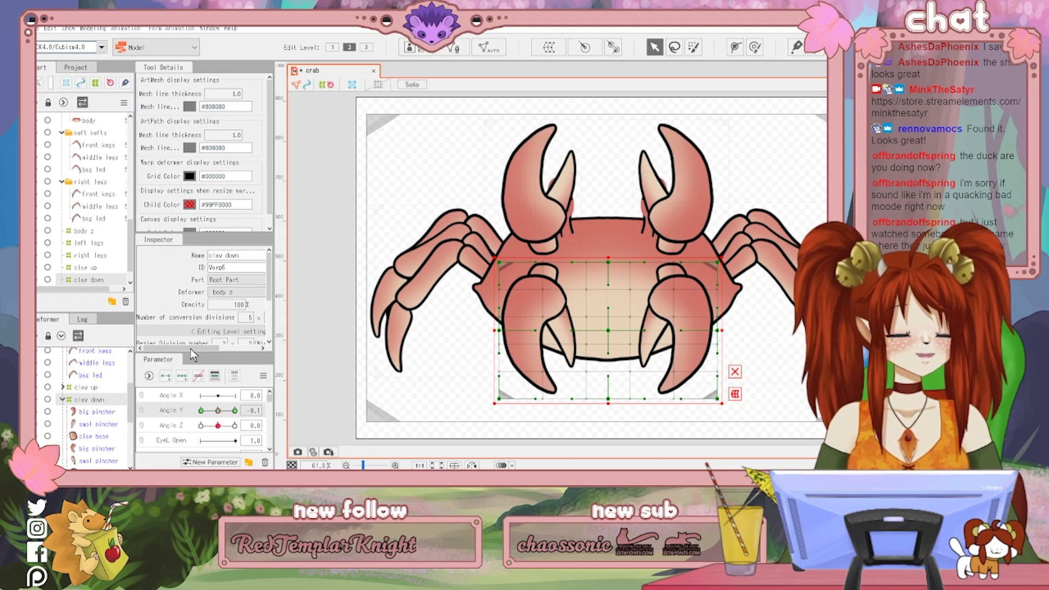
drag(234, 304, 180, 305)
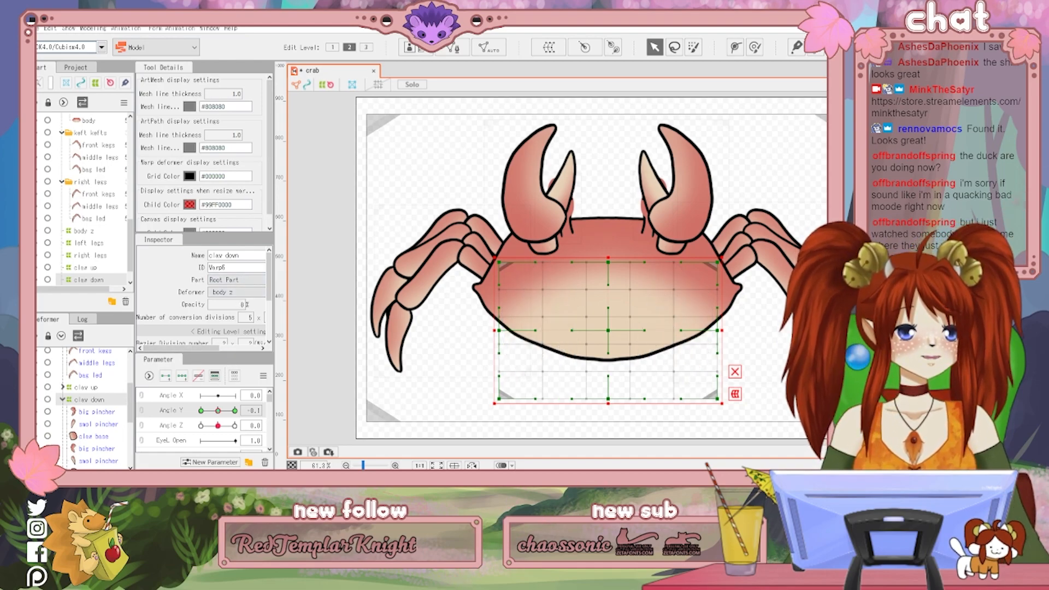
click(202, 411)
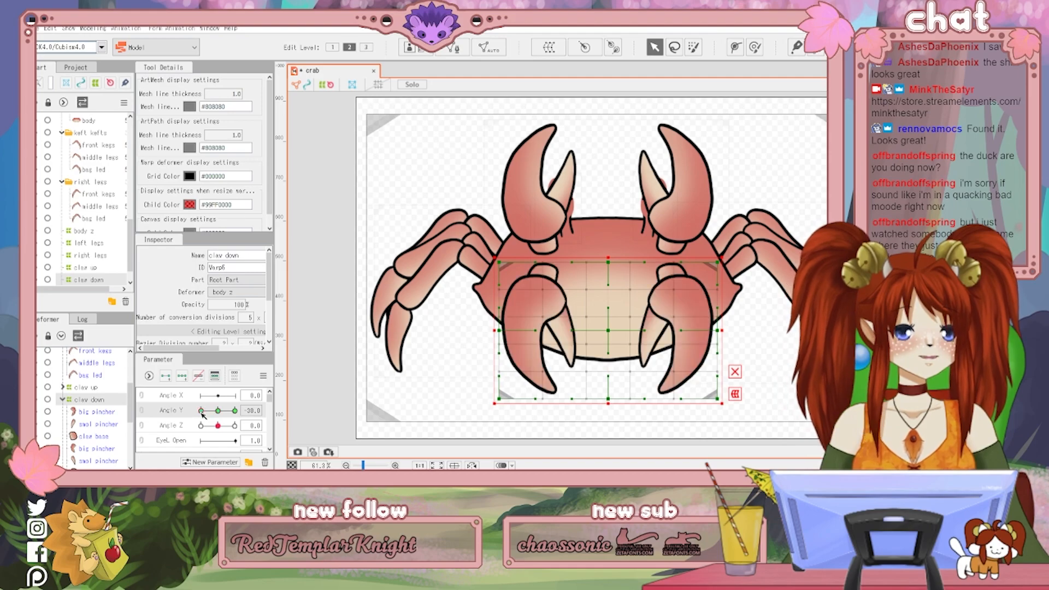
drag(247, 305, 210, 305)
text(0)
key(Return)
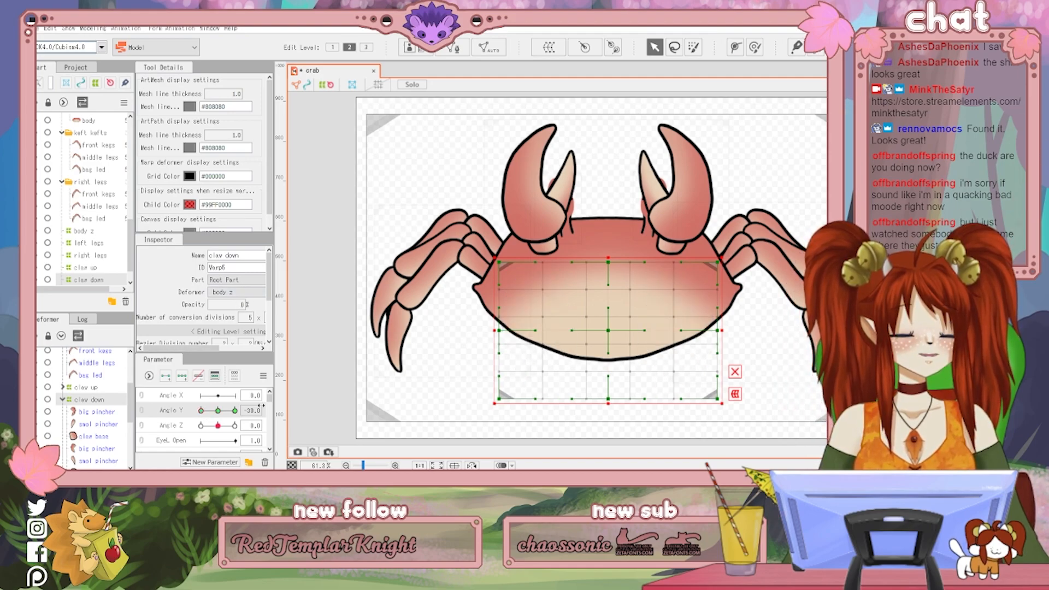
drag(201, 411, 157, 397)
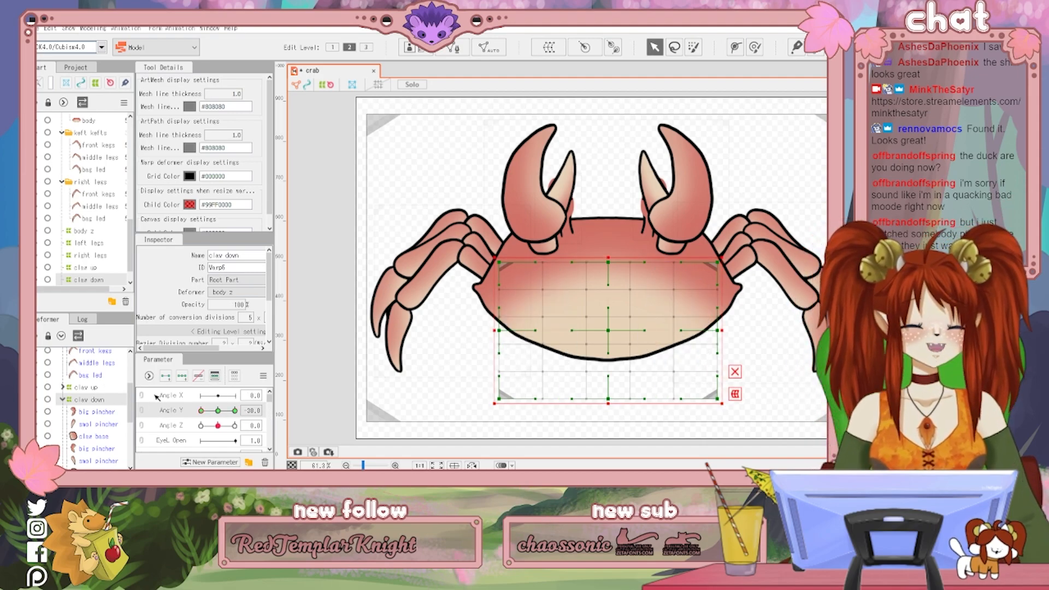
Set the claw up deformer's opacity to 0% at Angle Y 0 and at Angle Y 30
click(99, 386)
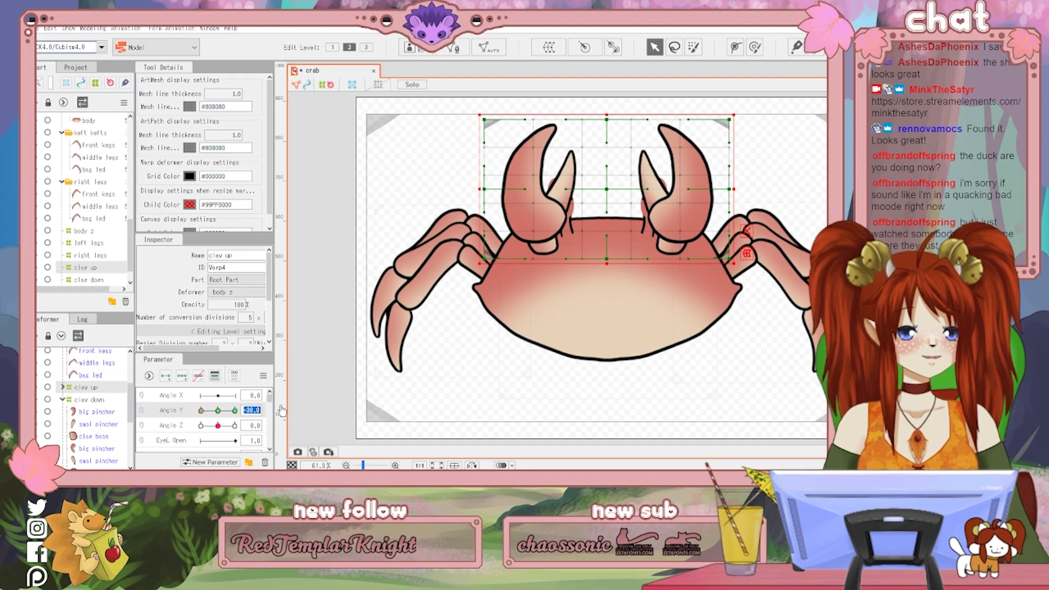
text(0)
key(Return)
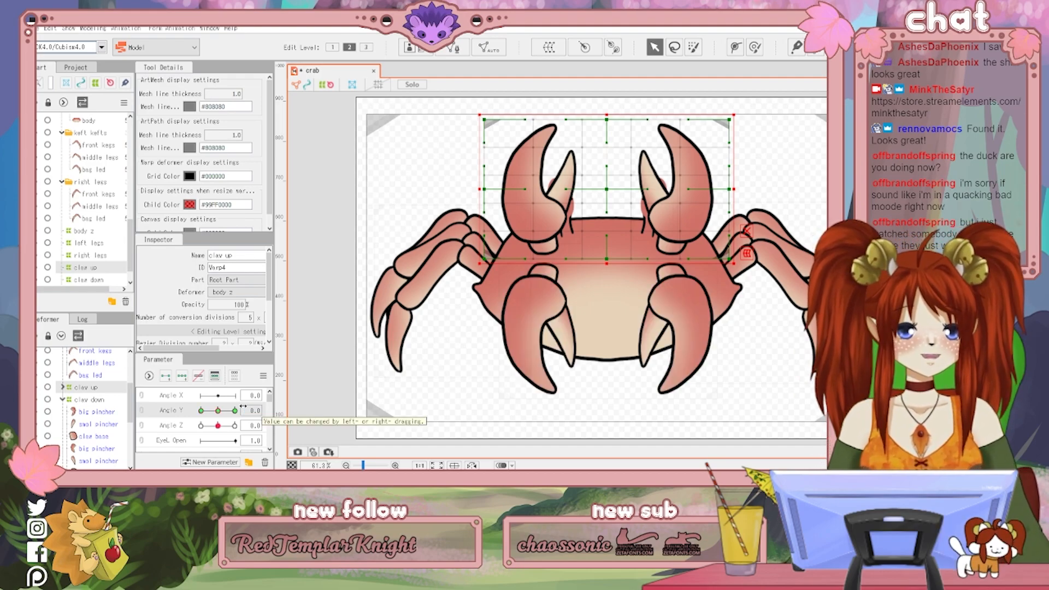
drag(239, 304, 186, 304)
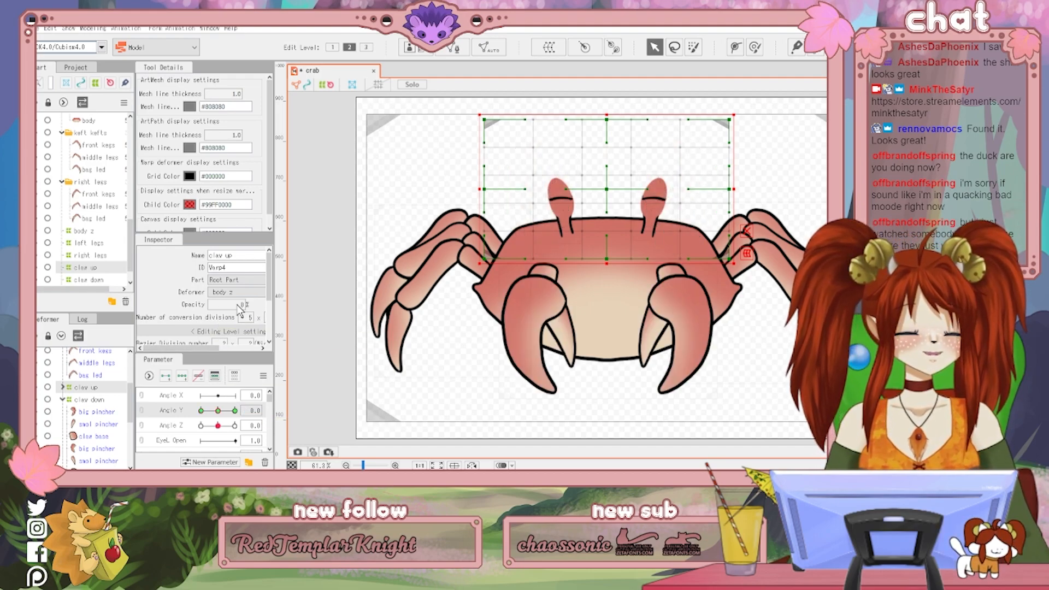
click(236, 411)
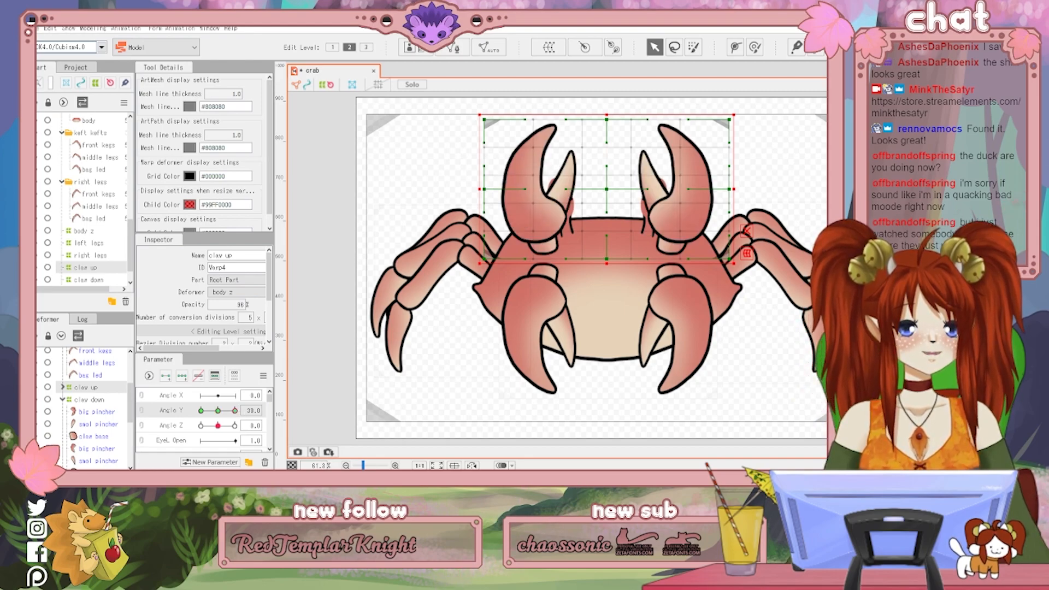
drag(246, 304, 213, 305)
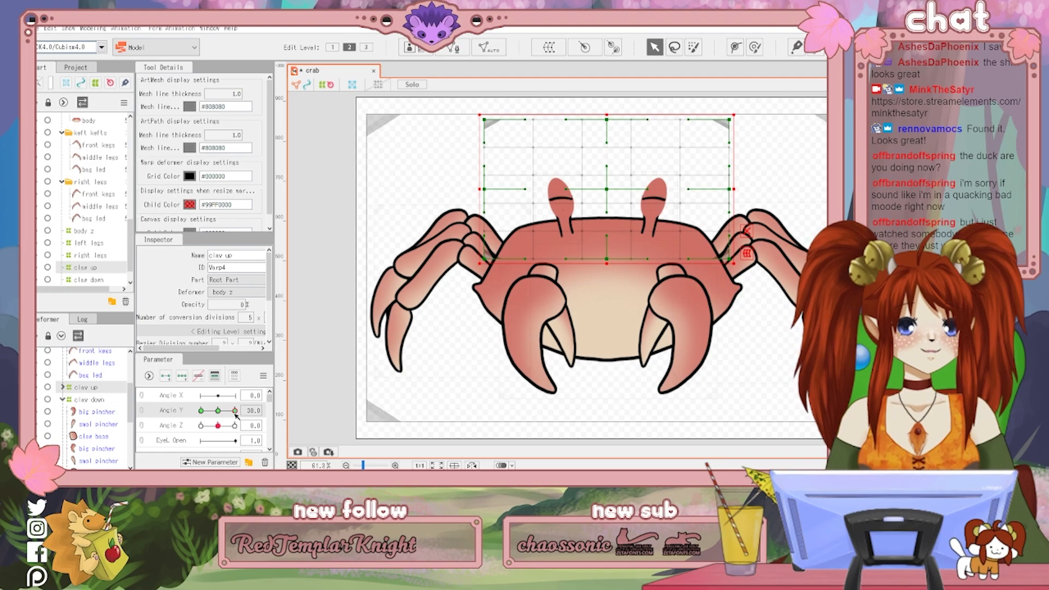
Sweep the Angle Y and Angle Z parameters to preview the claw switching together with the body shift
click(201, 410)
drag(181, 415, 304, 422)
drag(218, 425, 262, 407)
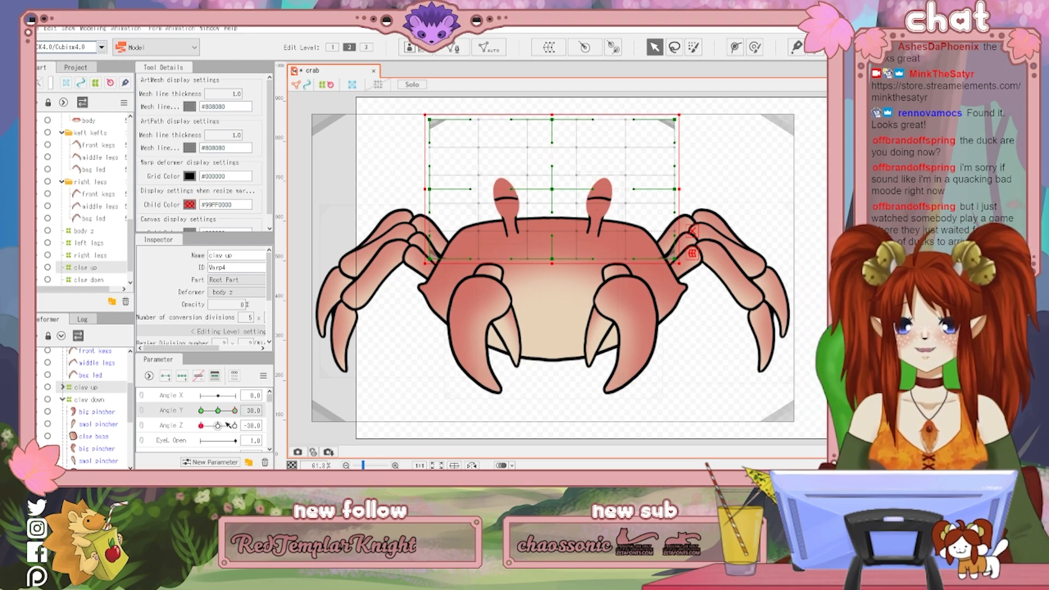
With Angle Y at -30 and Angle Z centred, give the body z deformer five Angle Z keys, adding -15 and 15
drag(235, 413, 201, 411)
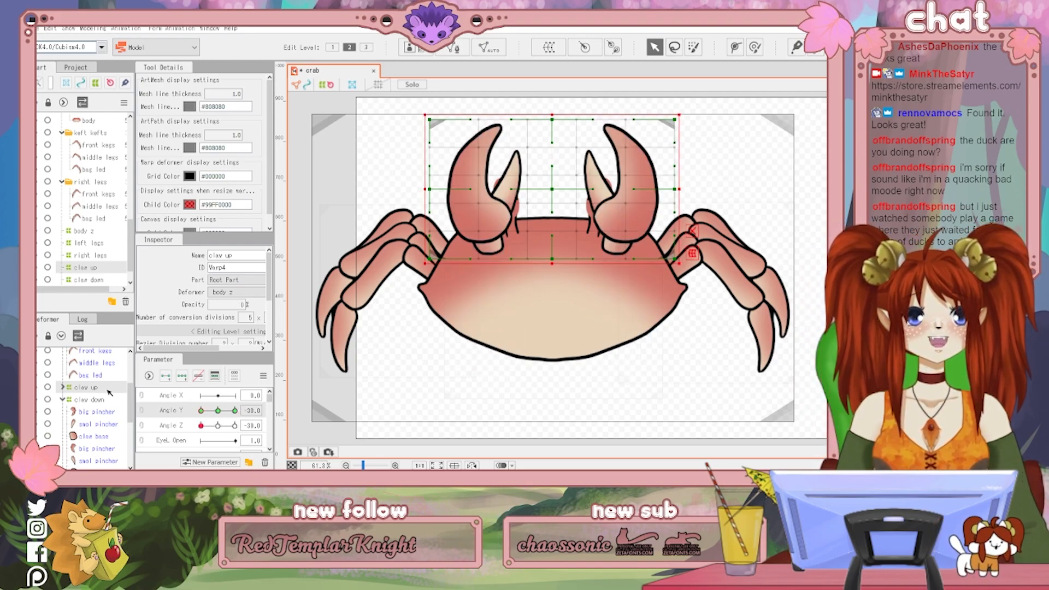
click(218, 426)
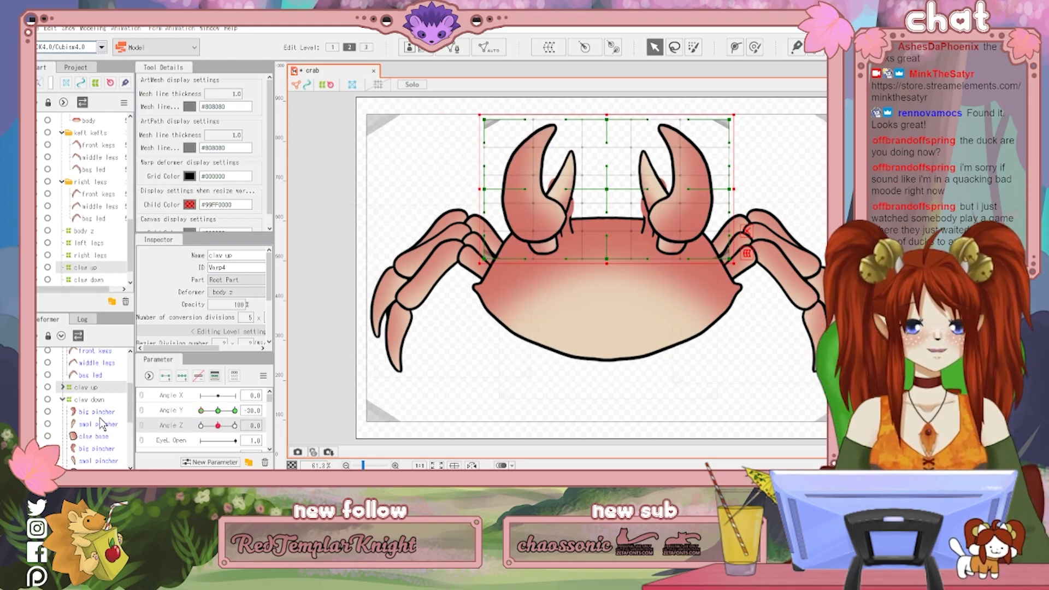
scroll(105, 426, up, 3)
click(82, 356)
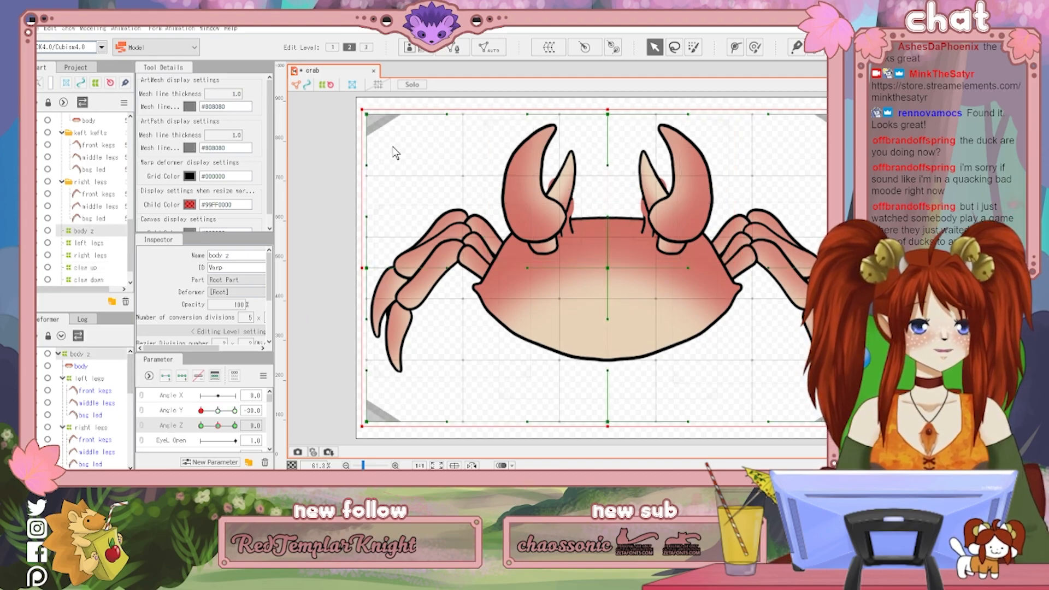
click(462, 382)
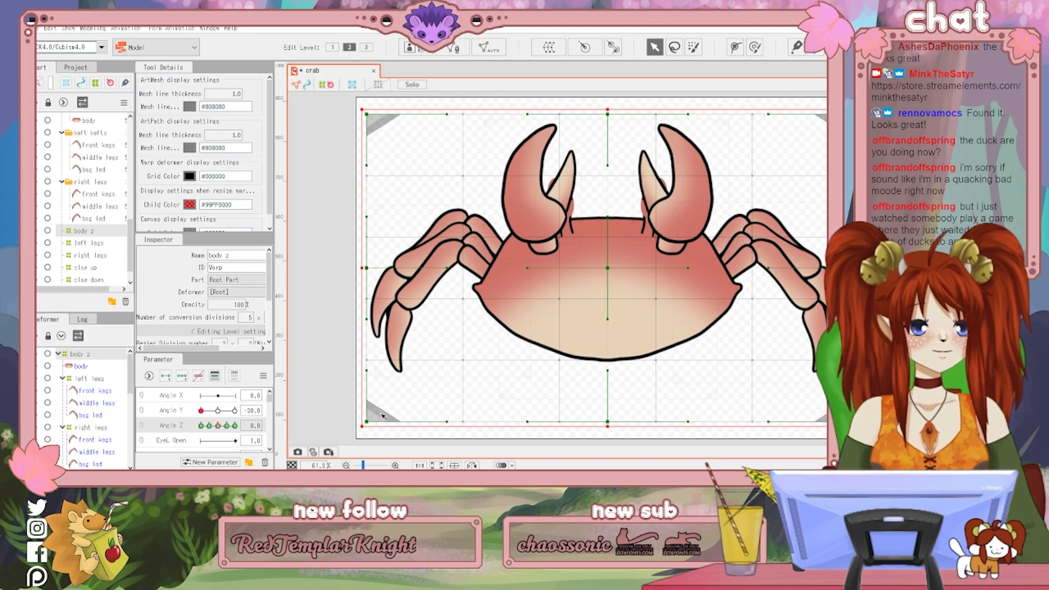
click(211, 426)
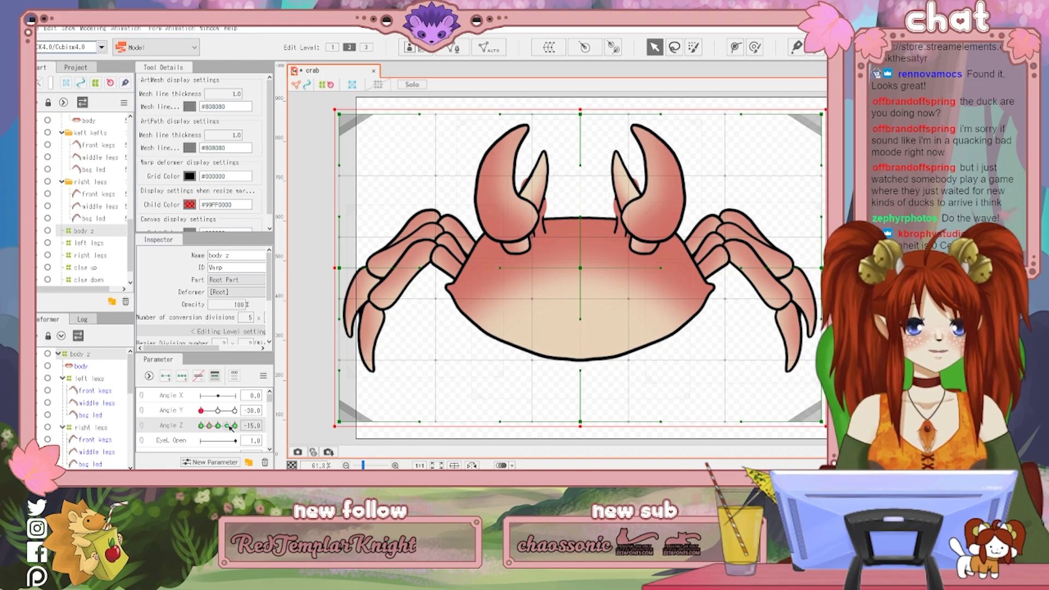
Nudge the body z deformer slightly upward at the Angle Z -15 and 15 keys
click(77, 366)
click(84, 356)
key(Up)
key(Up)
key(Up)
key(Up)
key(Up)
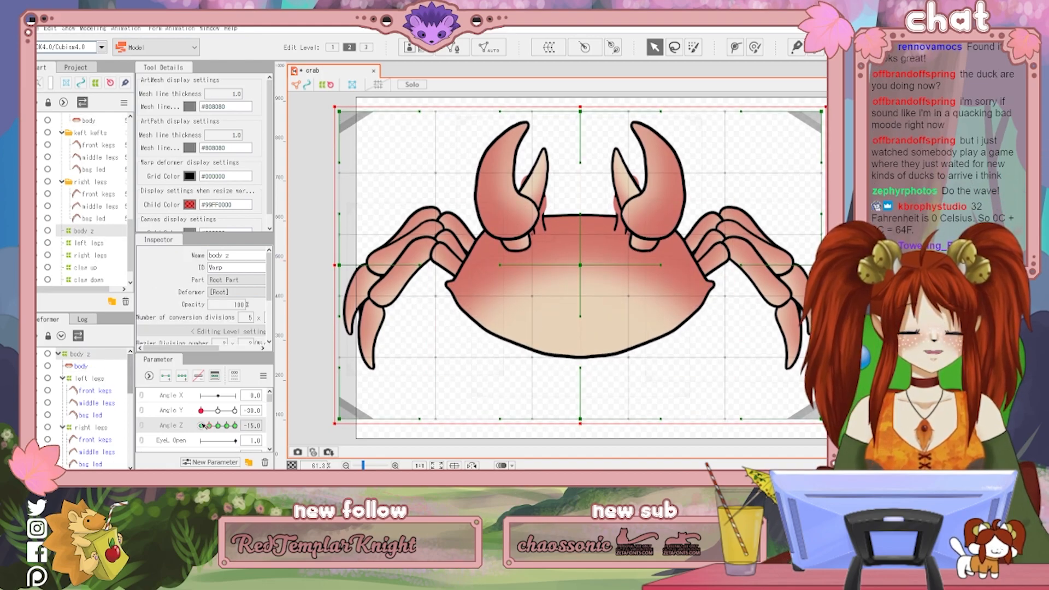
click(229, 429)
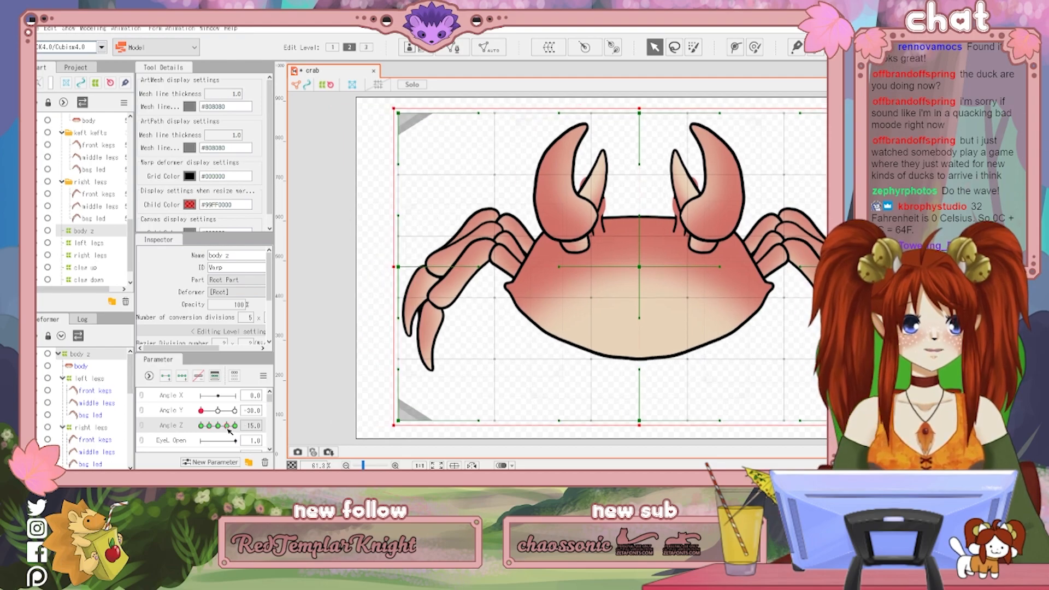
Preview the Angle Z motion, then raise the body z deformer a little further at the -15 and 15 keys
drag(229, 432, 187, 464)
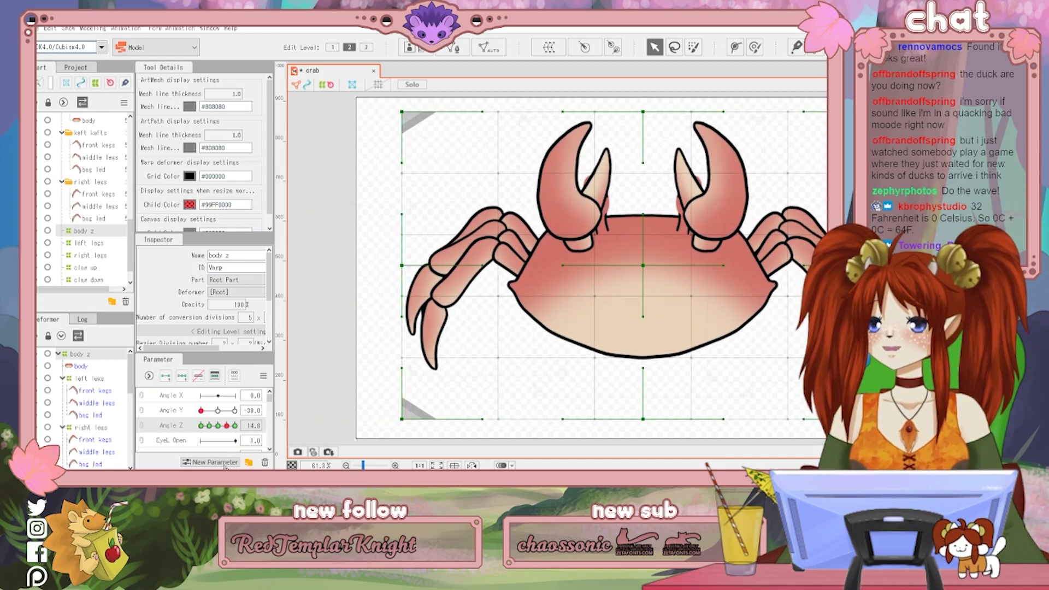
click(209, 429)
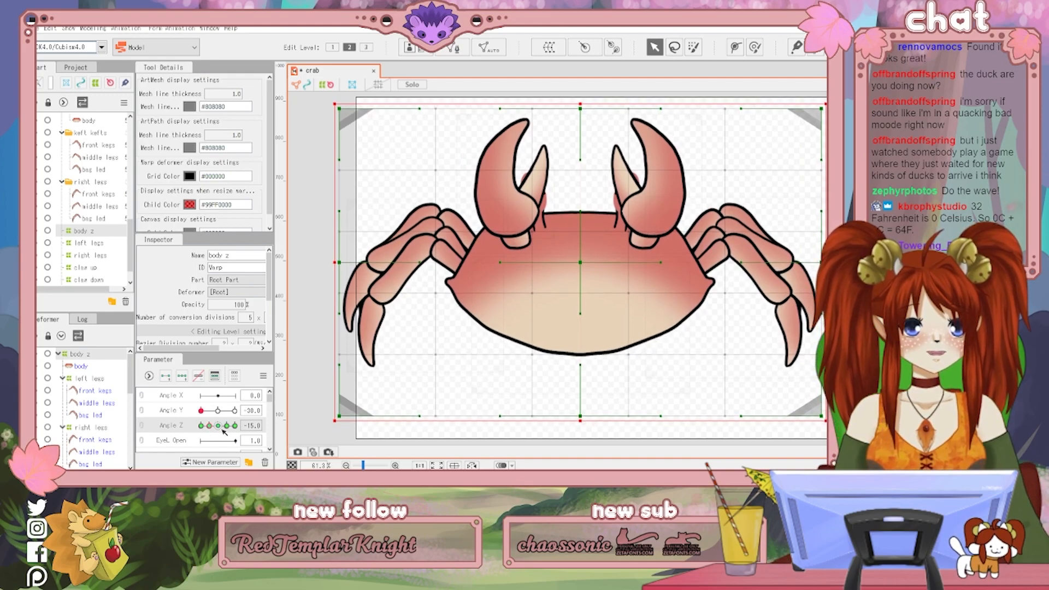
click(230, 429)
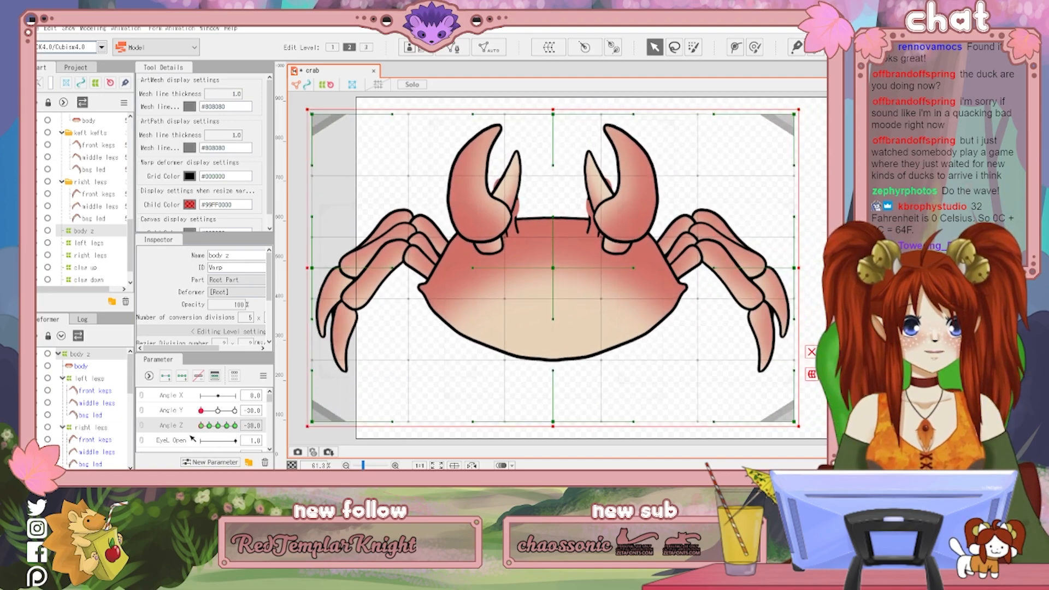
Preview the side-to-side bob on Angle Z with the claws raised and lowered on Angle Y, and return Angle Z to 0
mouse_move(245, 453)
mouse_down()
mouse_move(189, 454)
mouse_move(237, 465)
mouse_up()
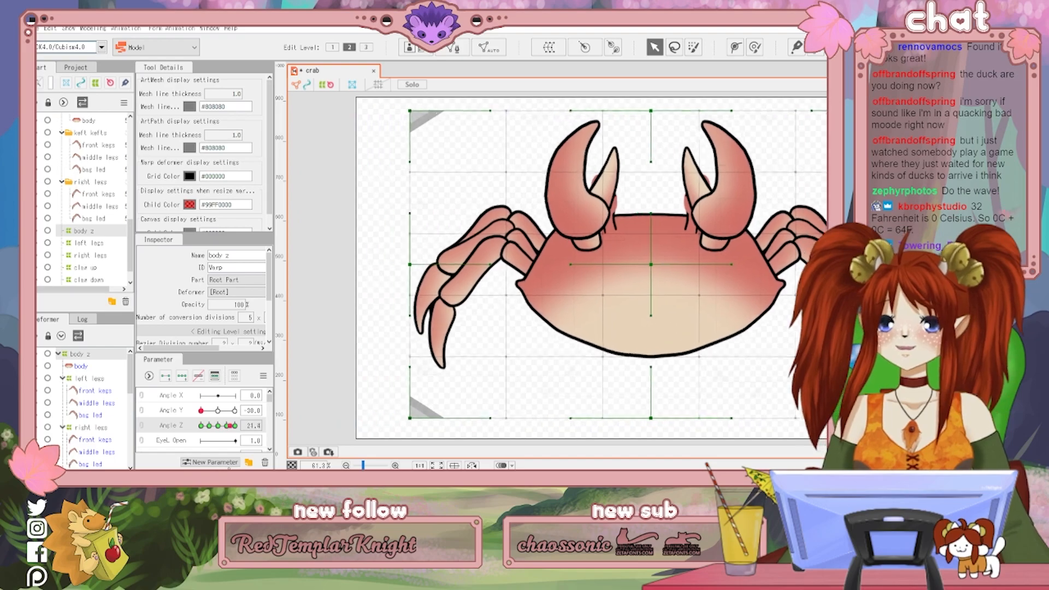
click(219, 412)
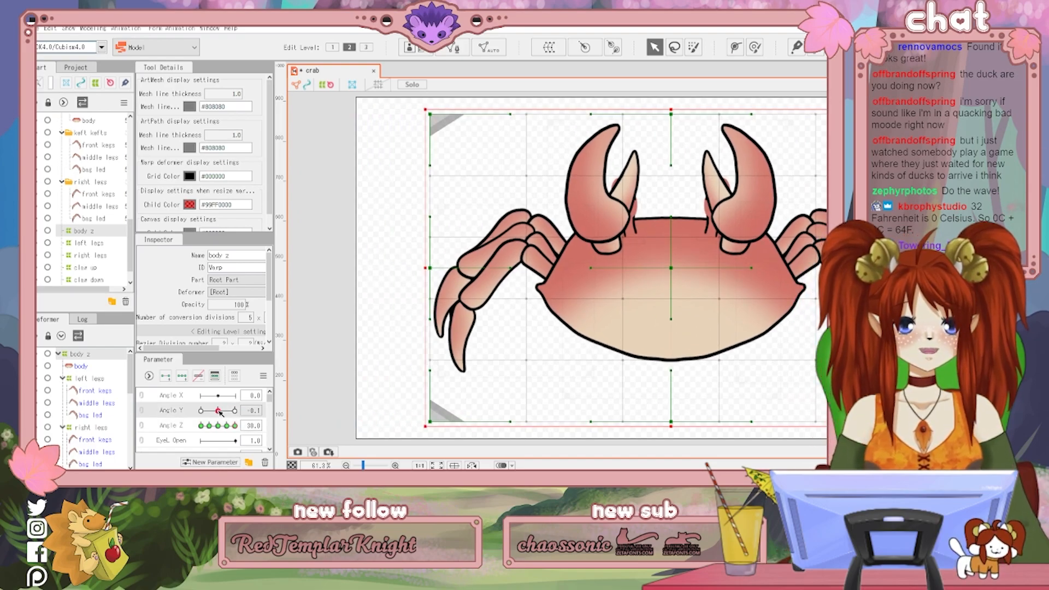
drag(221, 413, 193, 449)
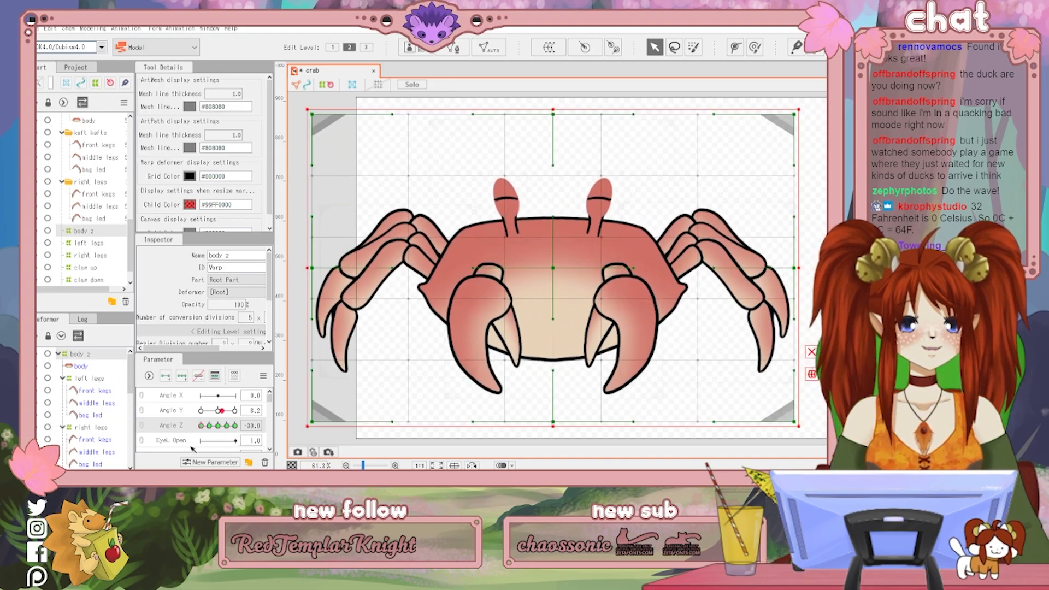
click(218, 425)
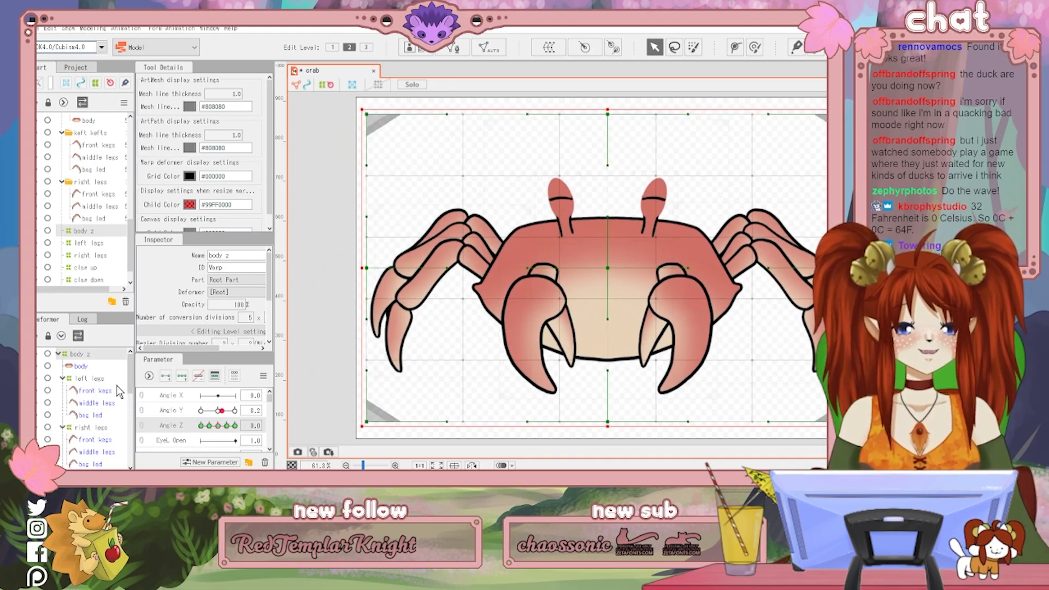
scroll(96, 387, down, 5)
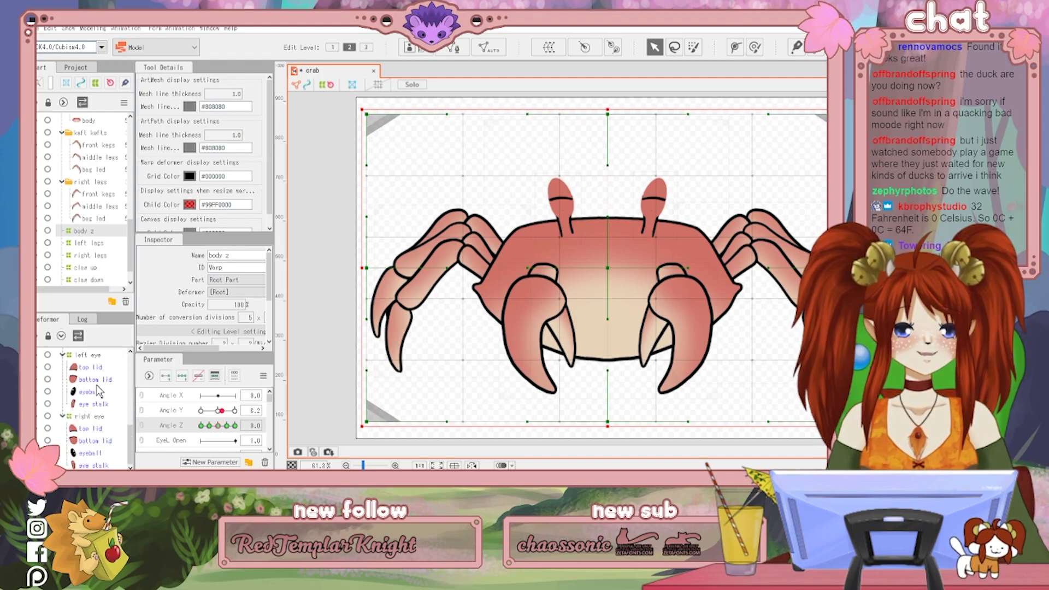
scroll(95, 409, up, 2)
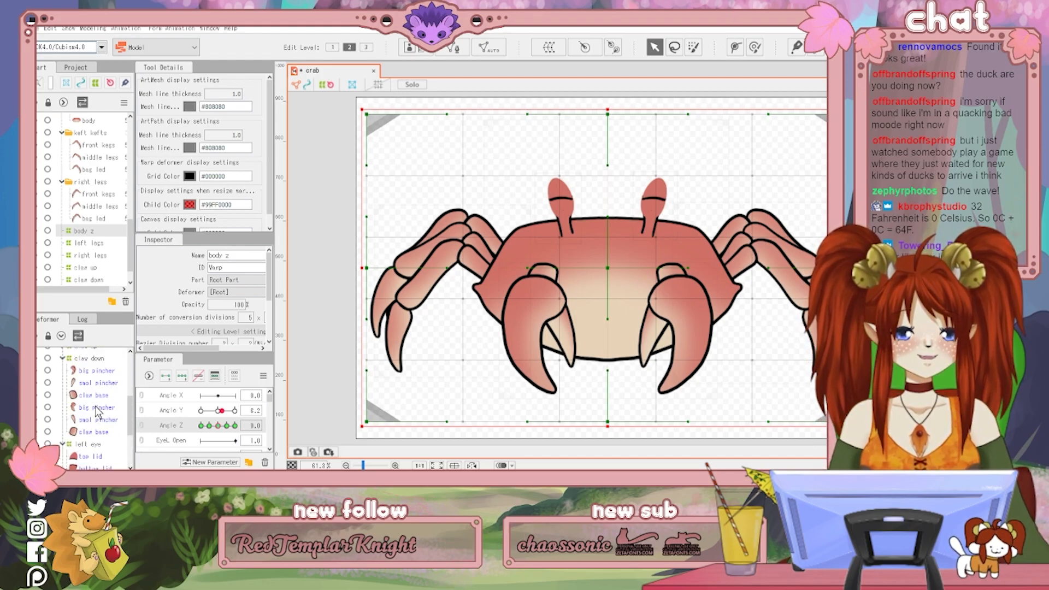
scroll(105, 407, up, 4)
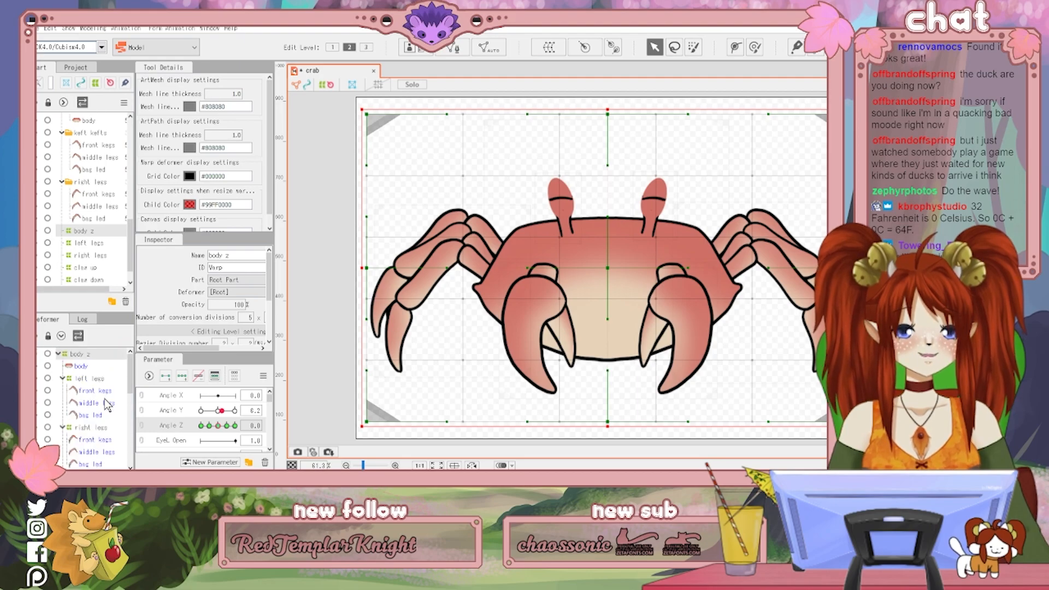
click(103, 391)
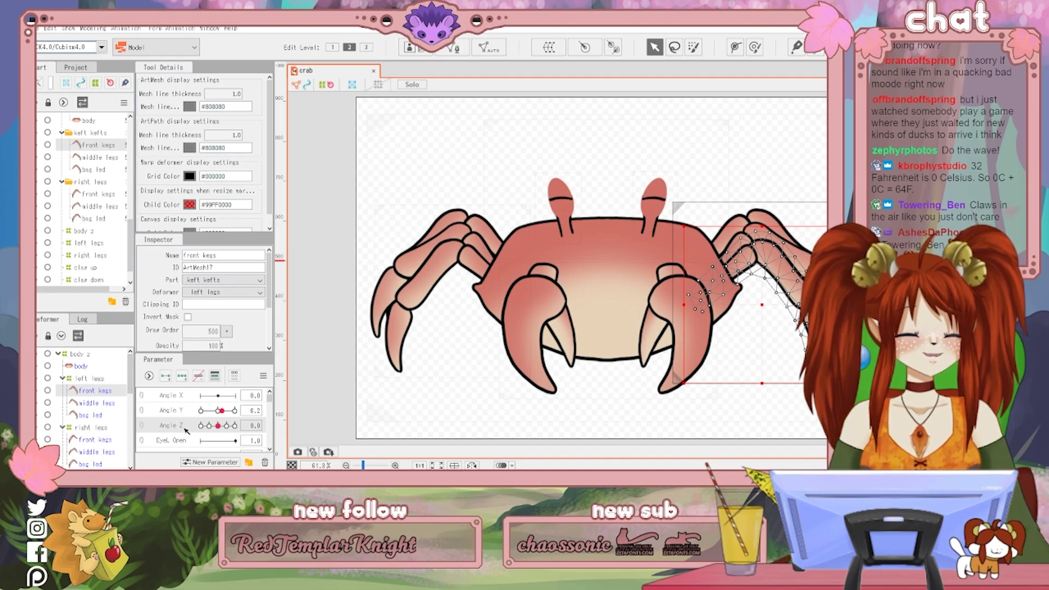
click(178, 399)
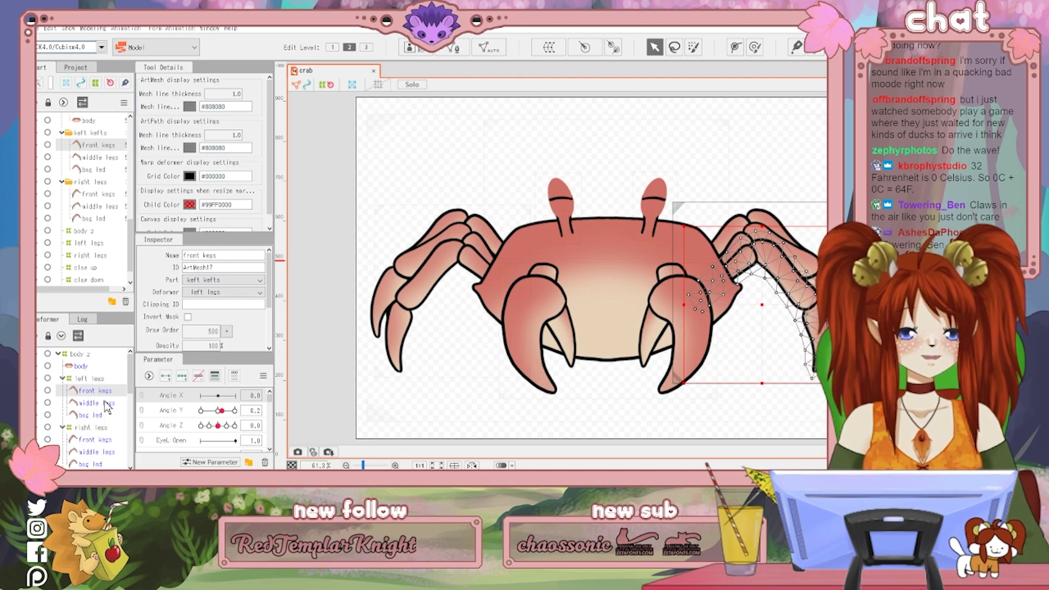
Create a warp deformer named left claw around the claw down left meshes, both pinchers and the claw base, and check its children
scroll(111, 401, down, 2)
scroll(109, 396, down, 3)
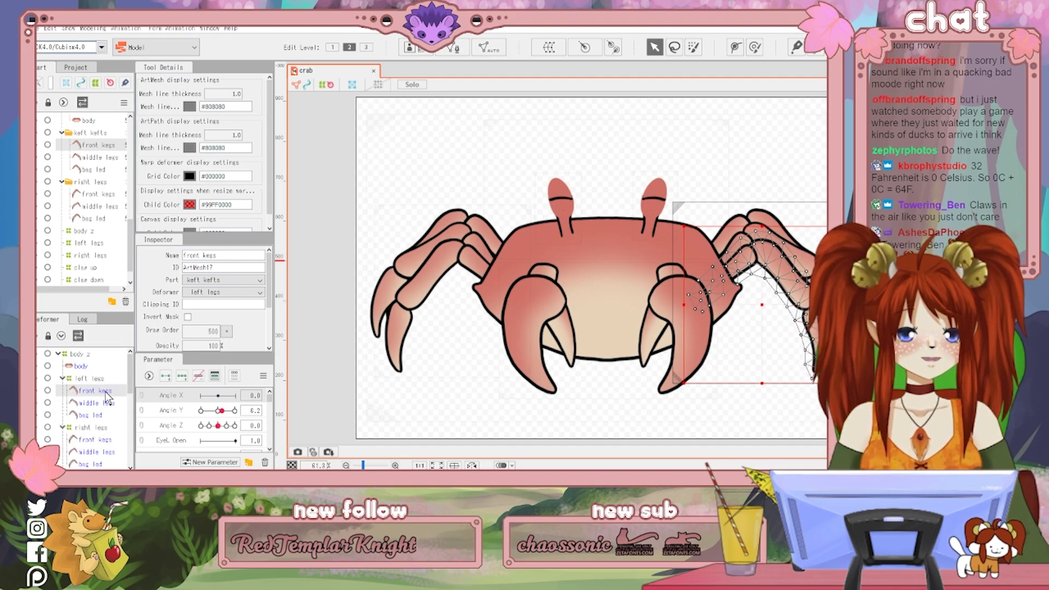
click(96, 367)
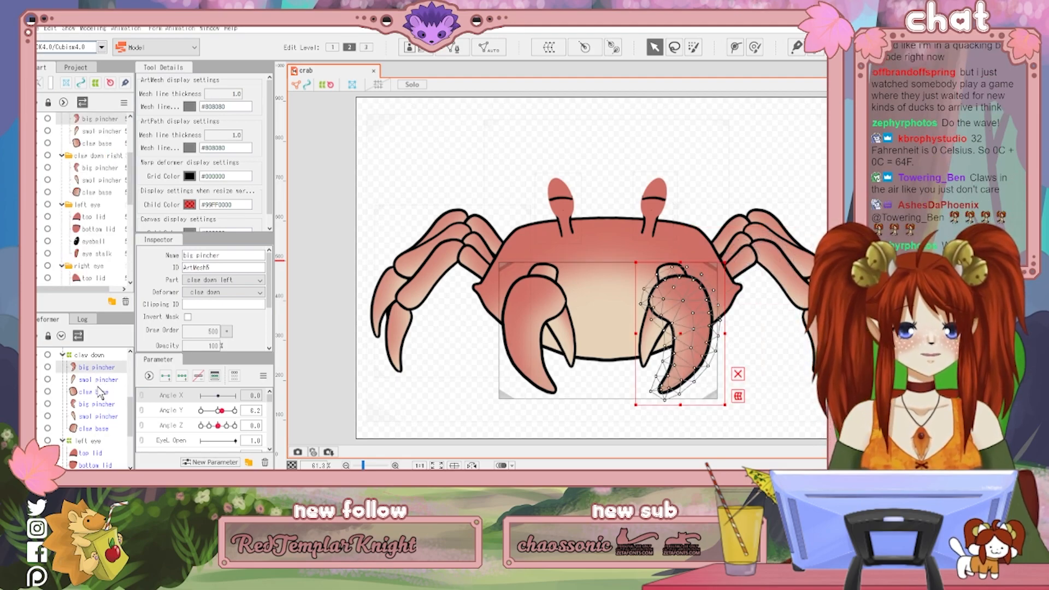
ctrl+click(100, 391)
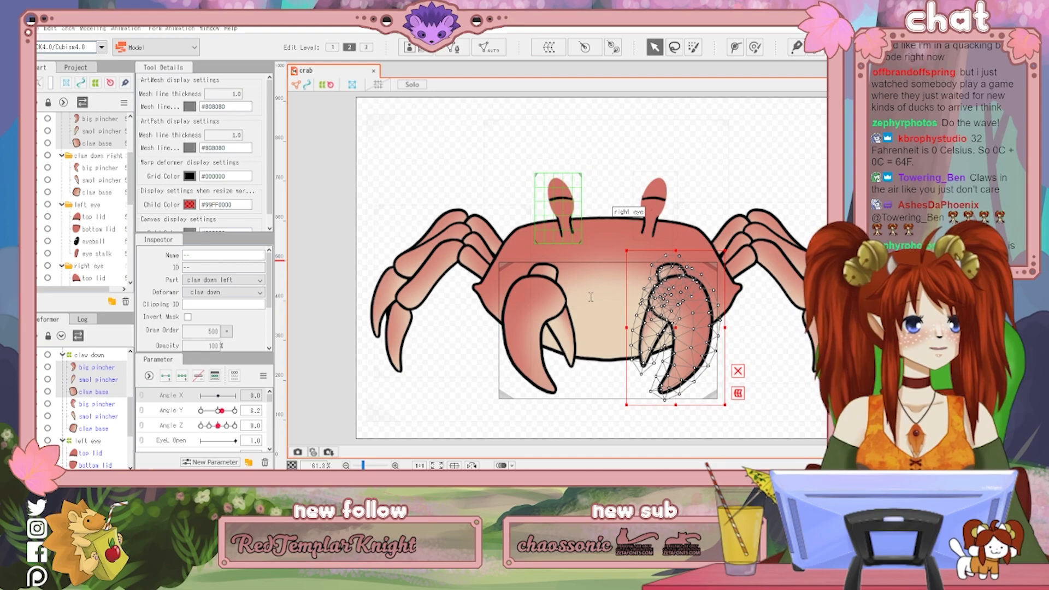
click(612, 441)
click(101, 418)
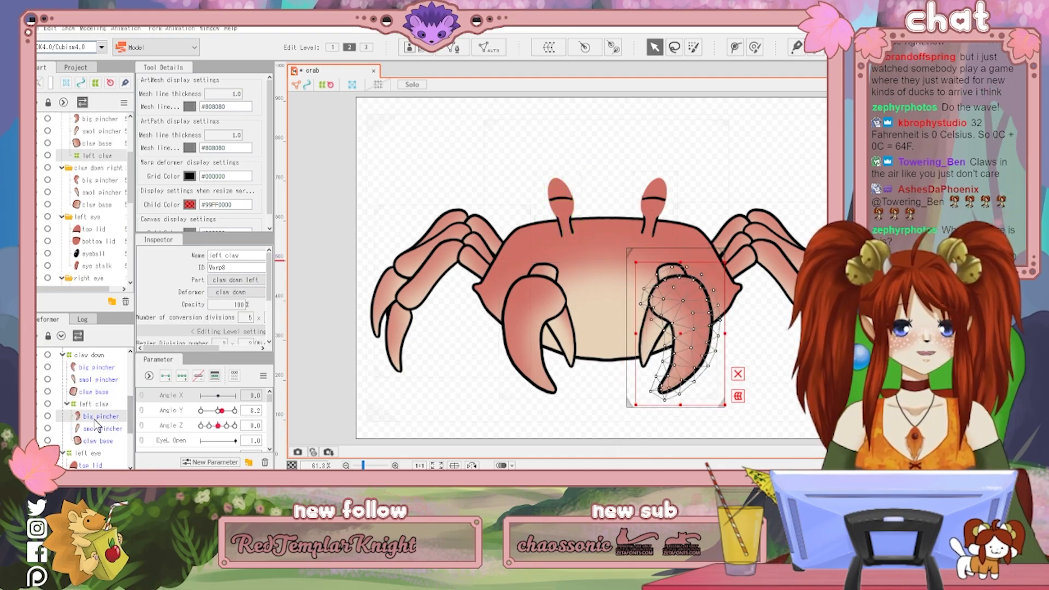
shift+click(102, 441)
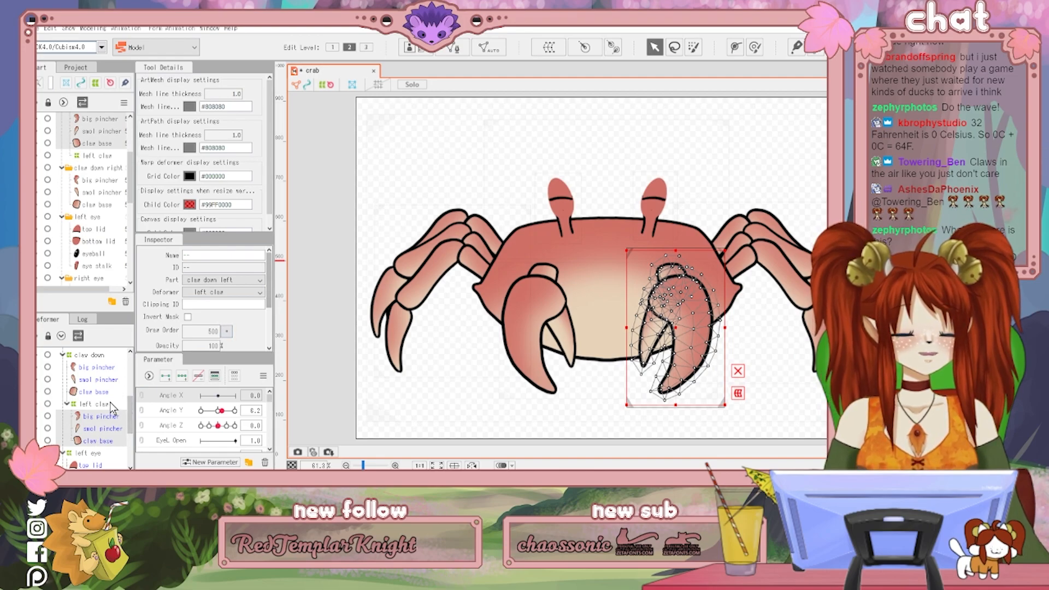
click(65, 406)
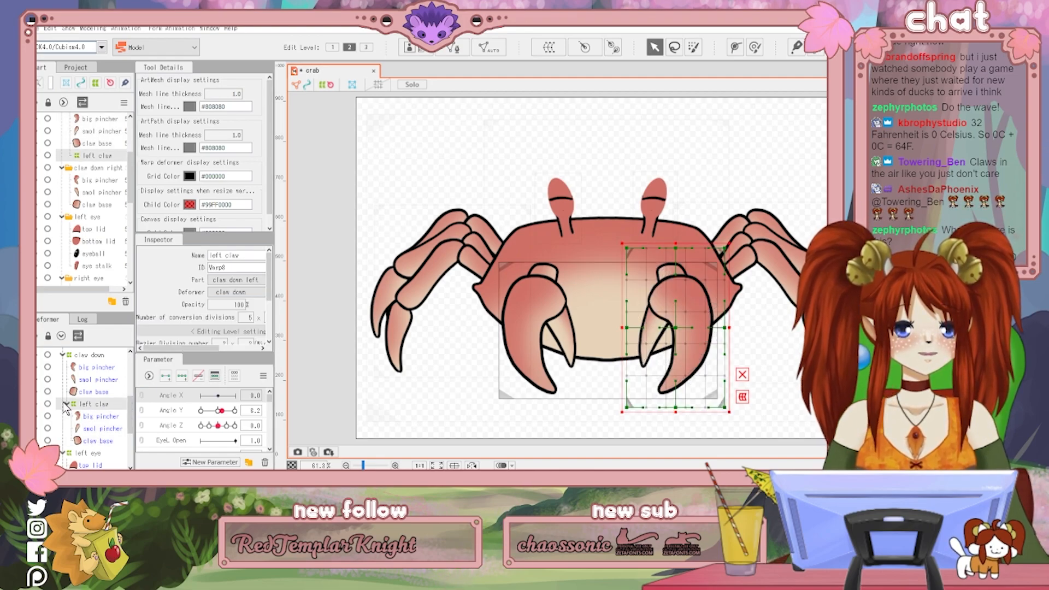
Create a warp deformer named right claw around the claw down right pinchers and claw base
click(91, 392)
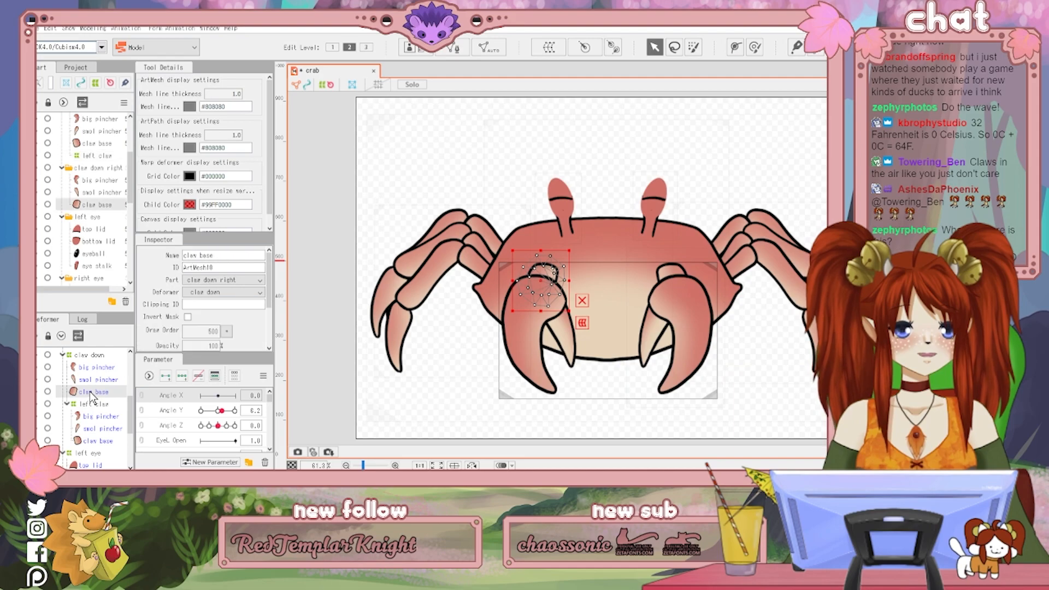
shift+click(94, 368)
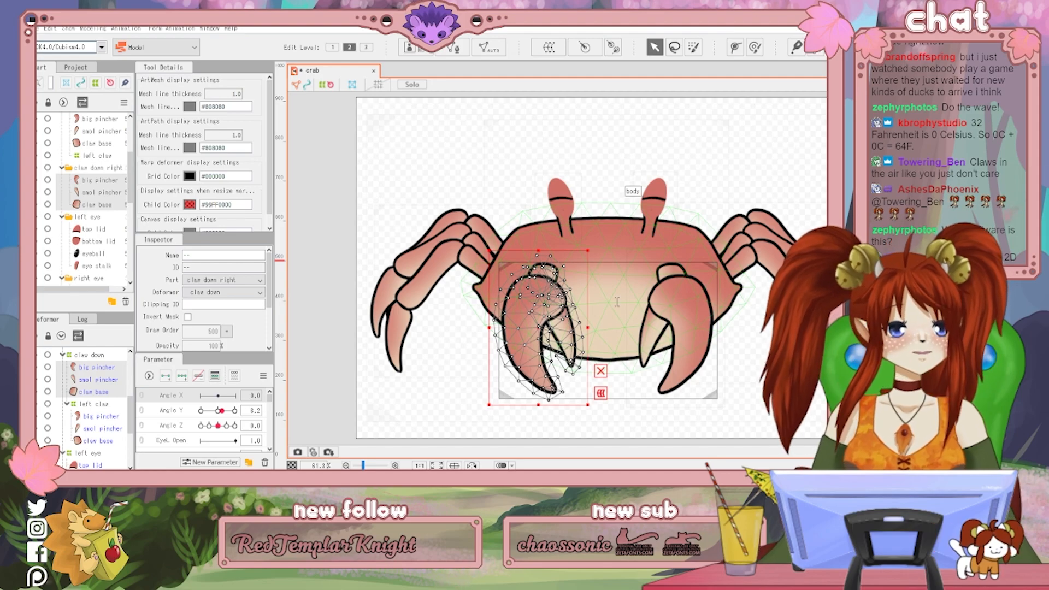
click(606, 439)
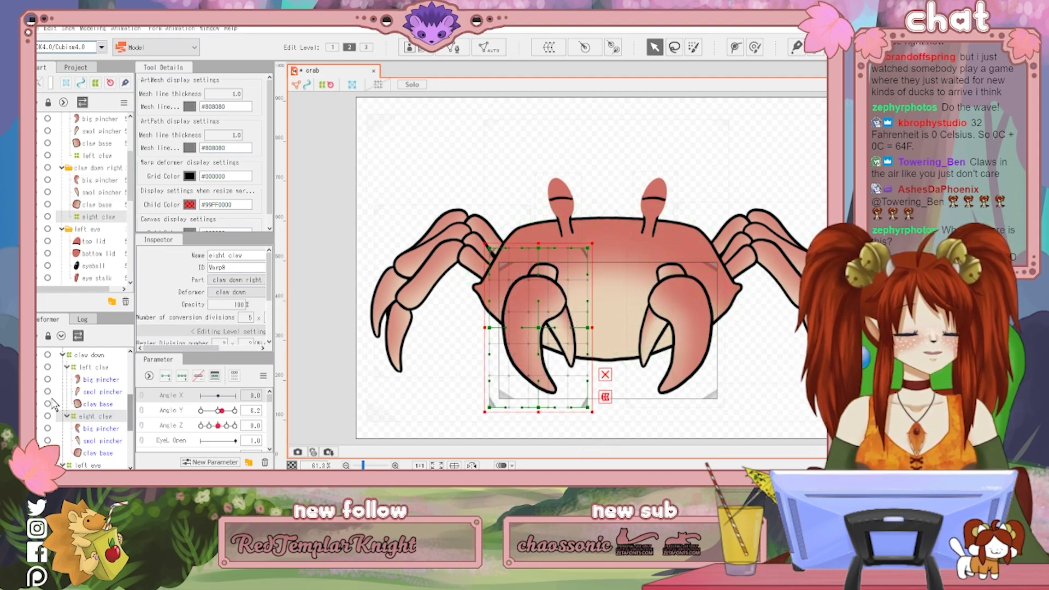
Add a rotation deformer to the left claw warp deformer, with its pivot at the claw base joint
click(98, 368)
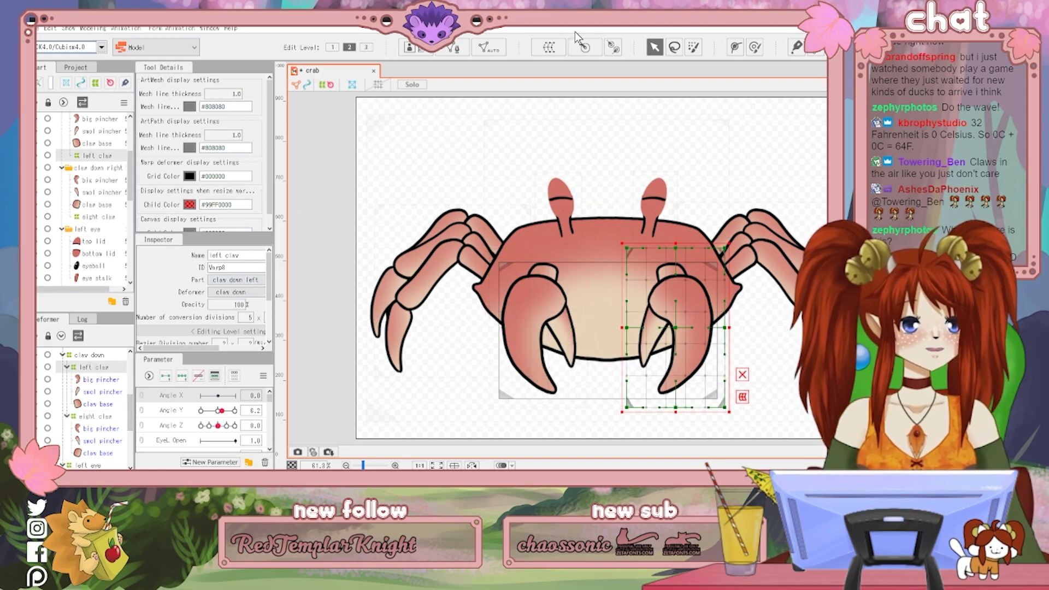
click(615, 46)
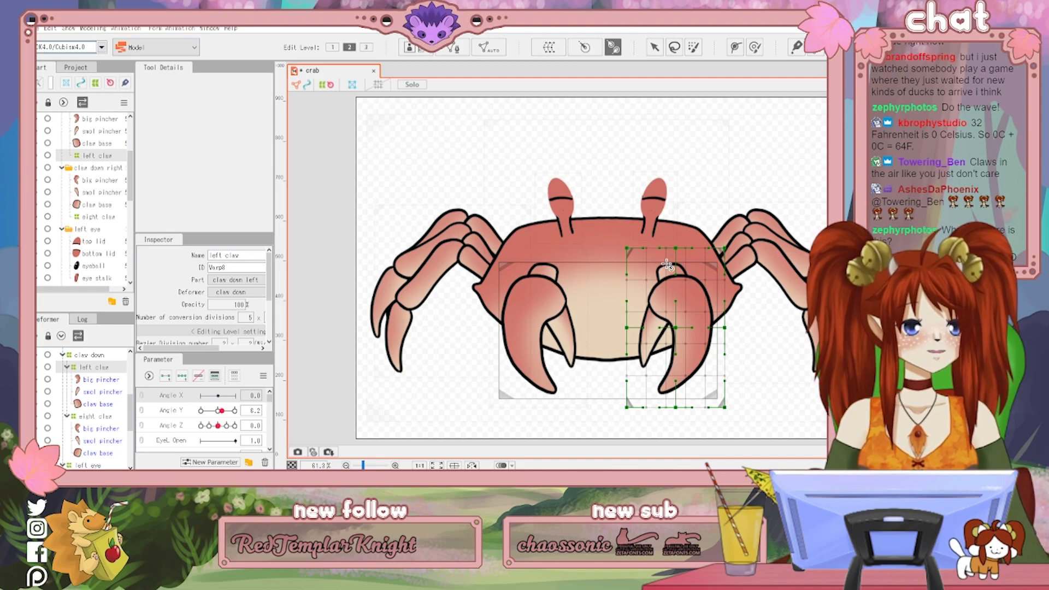
click(663, 262)
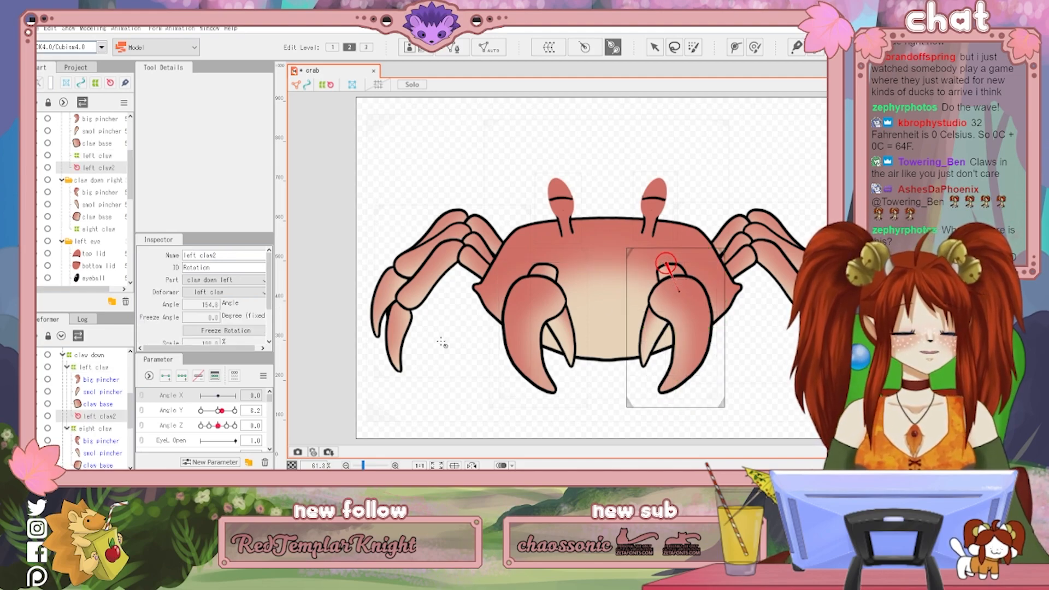
Parent the left claw warp deformer under the new rotation deformer, keeping the rotation deformer inside claw down
drag(91, 369, 95, 414)
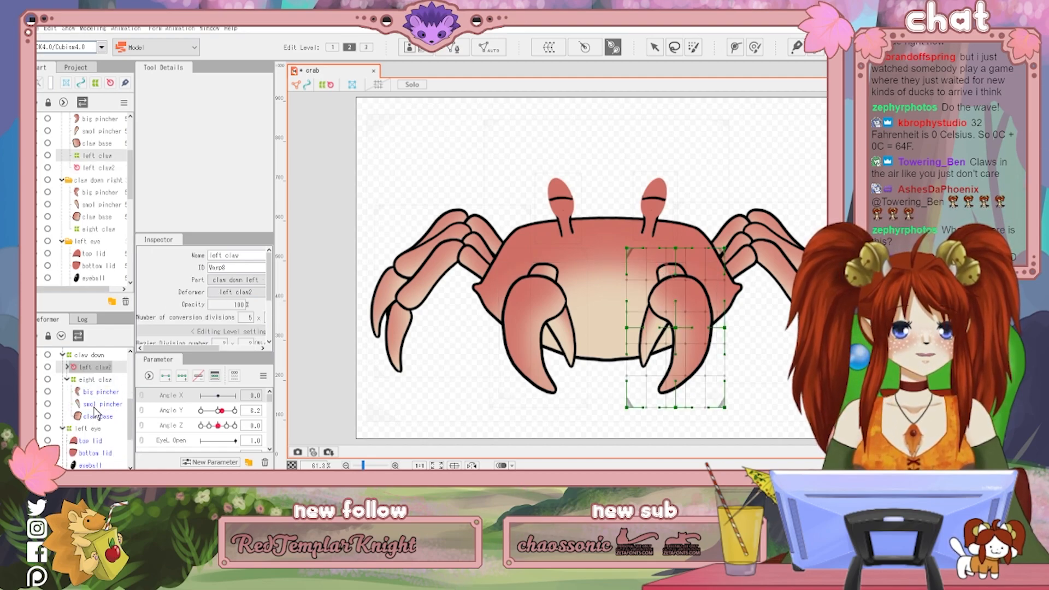
click(66, 367)
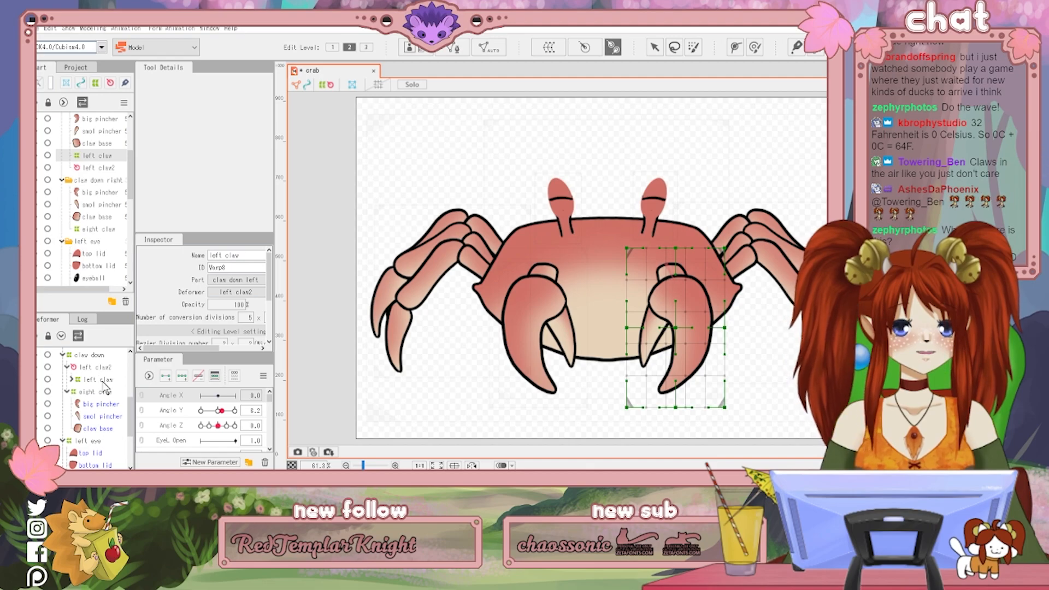
click(77, 370)
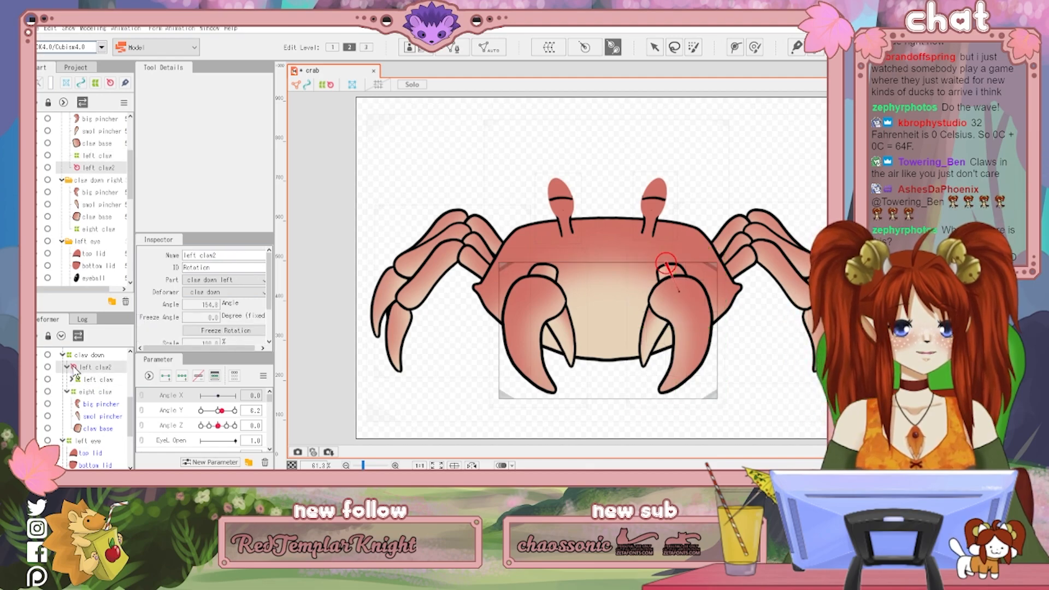
Add a rotation deformer at the lowered right claw's base joint and parent its warp deformer under it, keeping both inside claw down
click(87, 404)
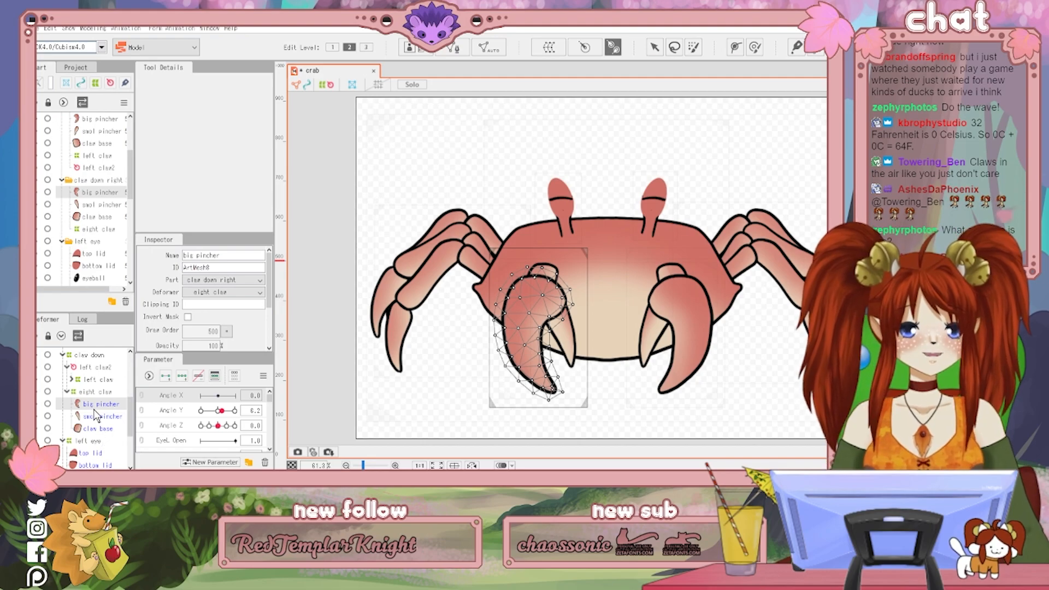
click(92, 392)
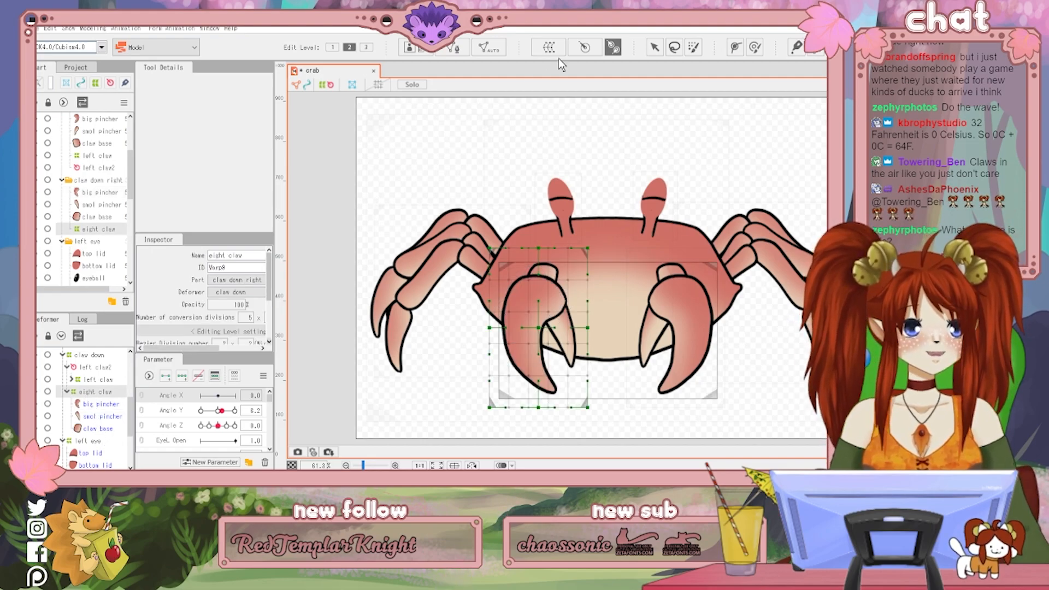
click(542, 268)
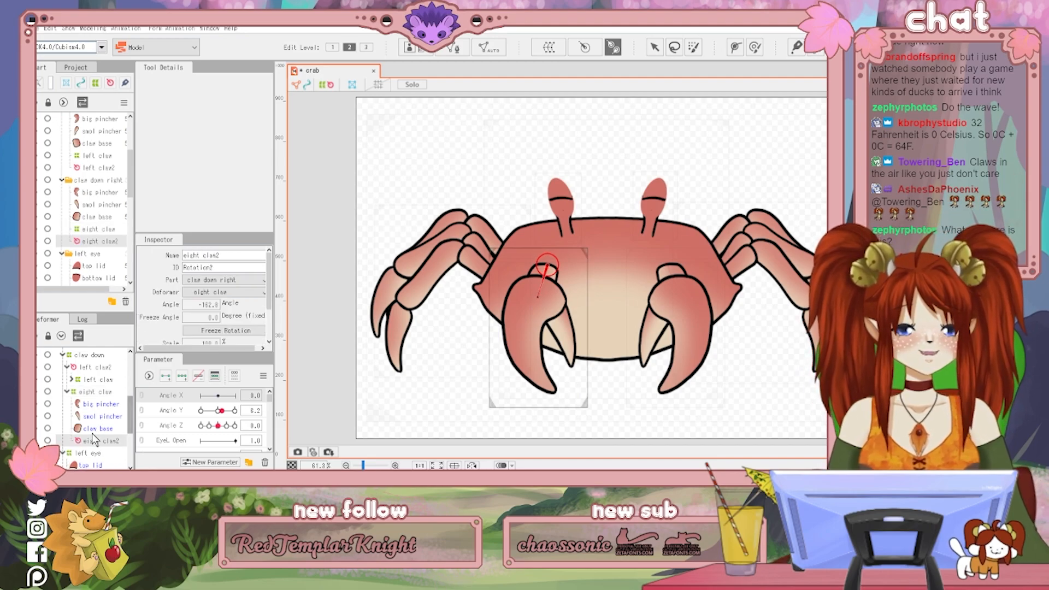
mouse_move(78, 442)
mouse_down()
mouse_move(73, 371)
mouse_move(83, 443)
mouse_up()
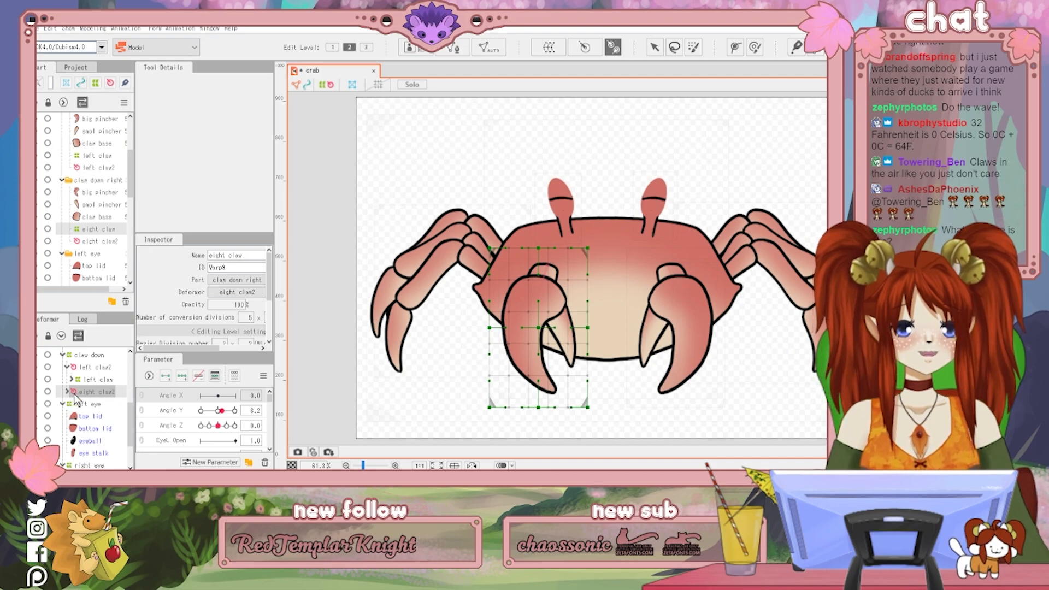
click(68, 393)
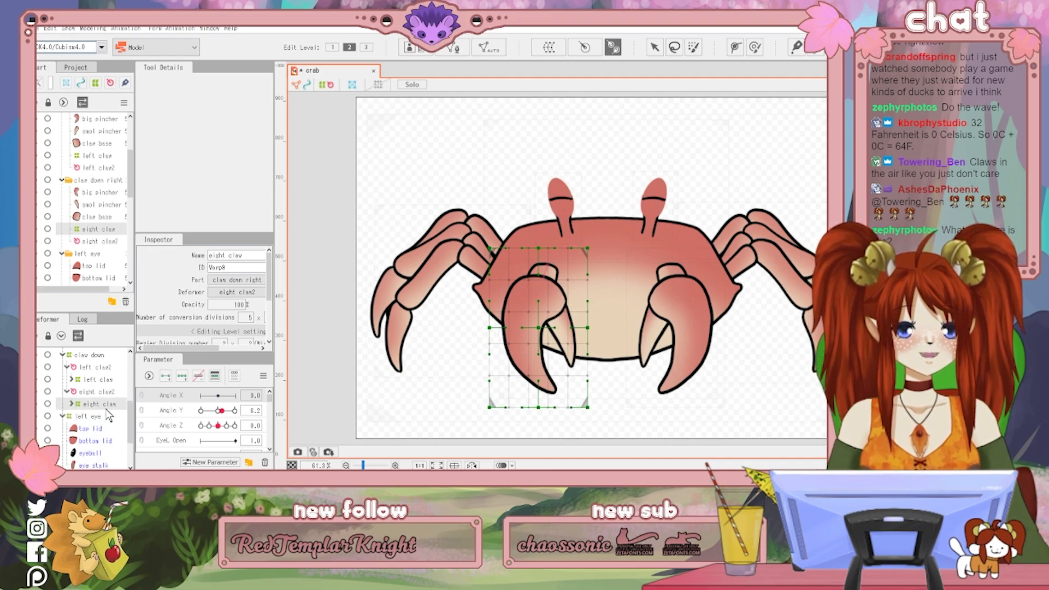
Add three Angle X keys to the lowered right claw's rotation deformer and rotate the claw inward at Angle X 30
click(75, 392)
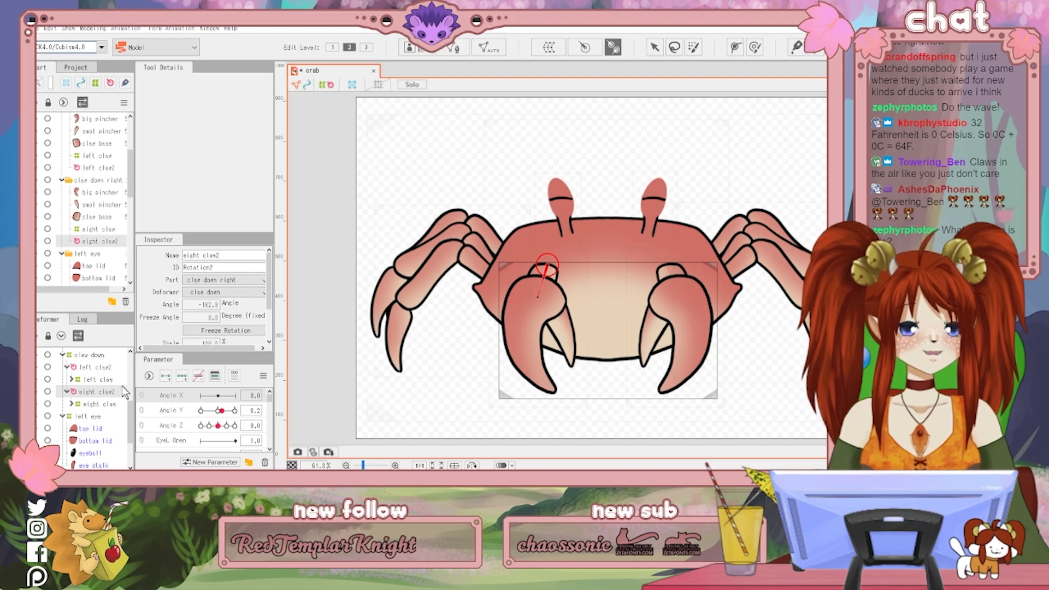
click(181, 378)
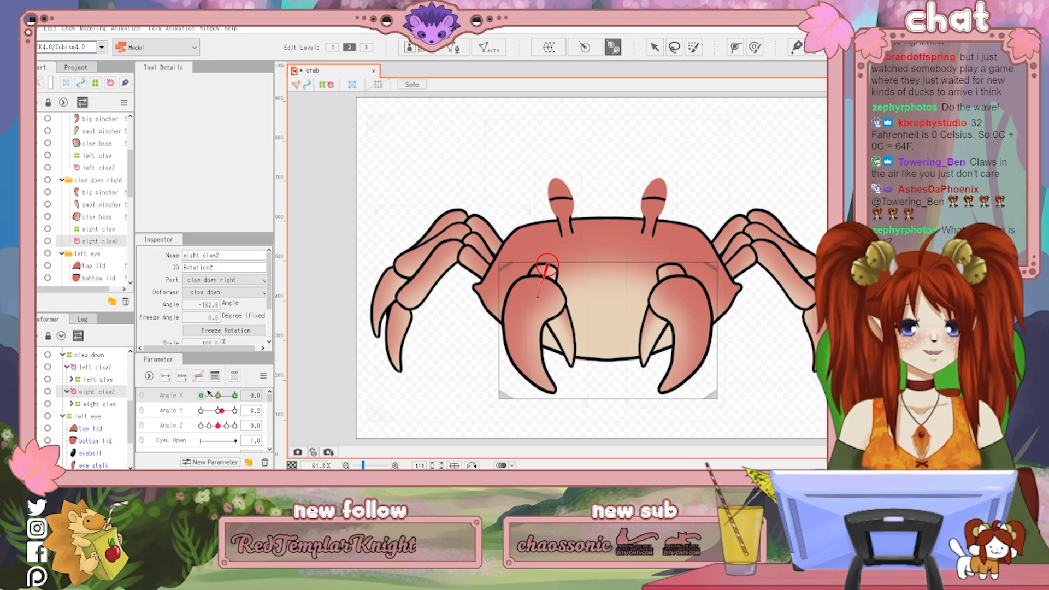
drag(219, 396, 226, 397)
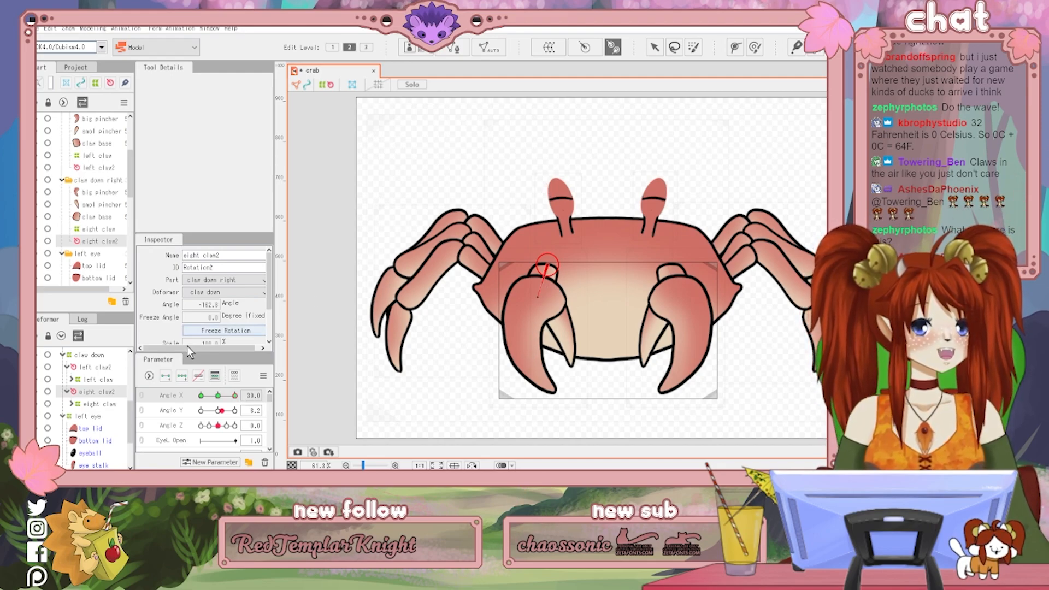
click(654, 47)
drag(539, 296, 554, 297)
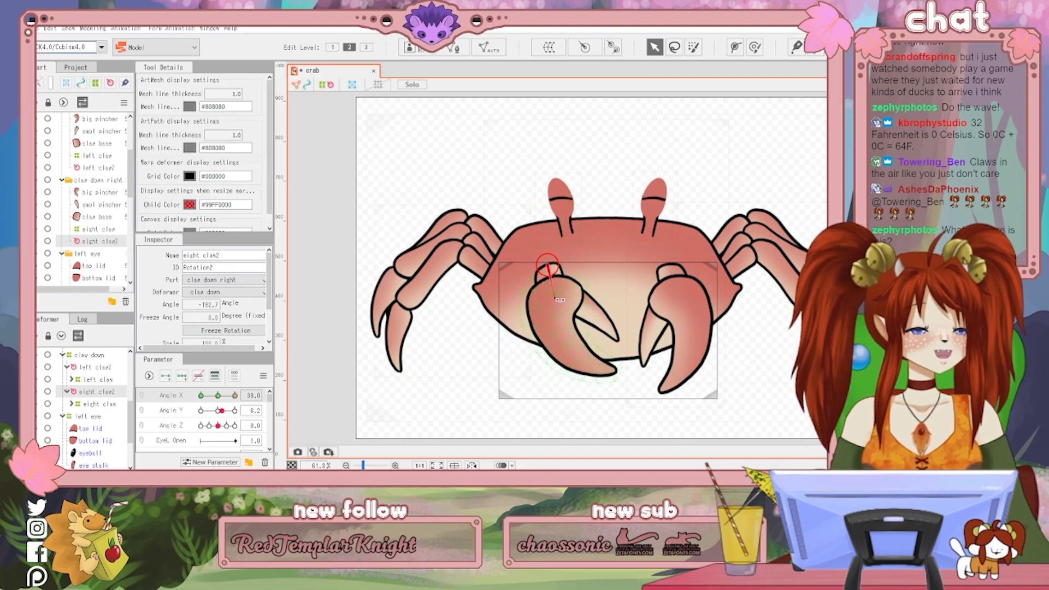
Add three Angle X keys to the lowered left claw's rotation deformer and rotate it outward to about 111 degrees at Angle X 30
click(110, 368)
click(182, 379)
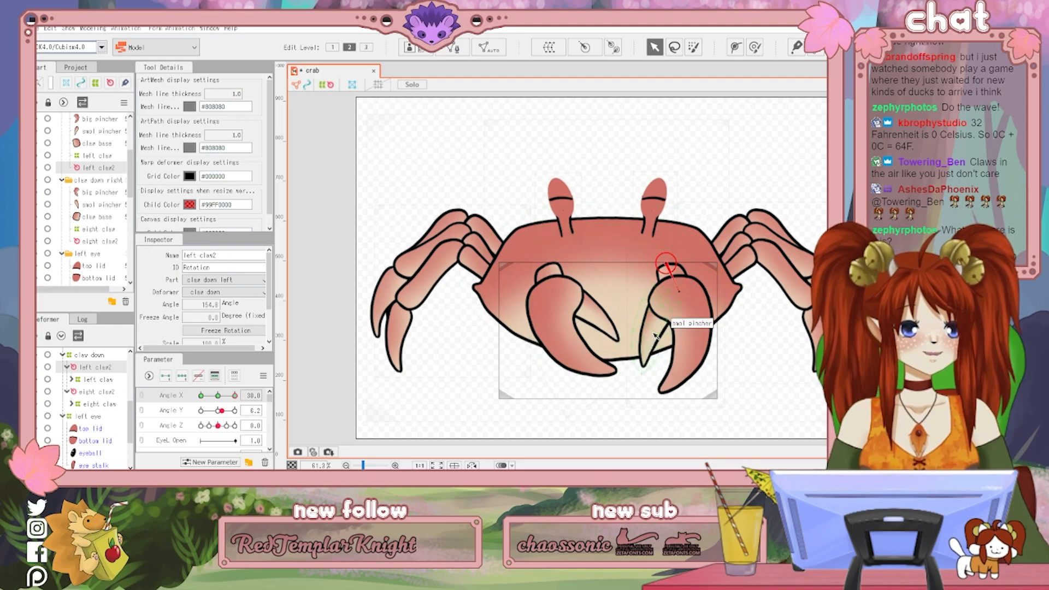
drag(680, 294, 700, 278)
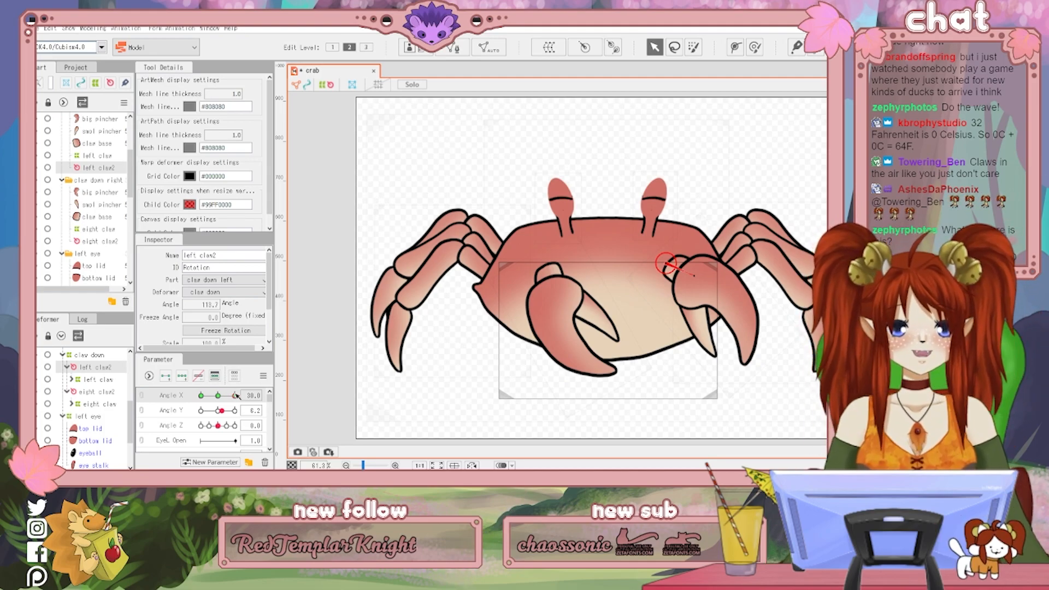
At Angle X -30, rotate the lowered left claw inward to about 188 degrees and the lowered right claw outward
drag(236, 395, 201, 395)
drag(683, 302, 662, 302)
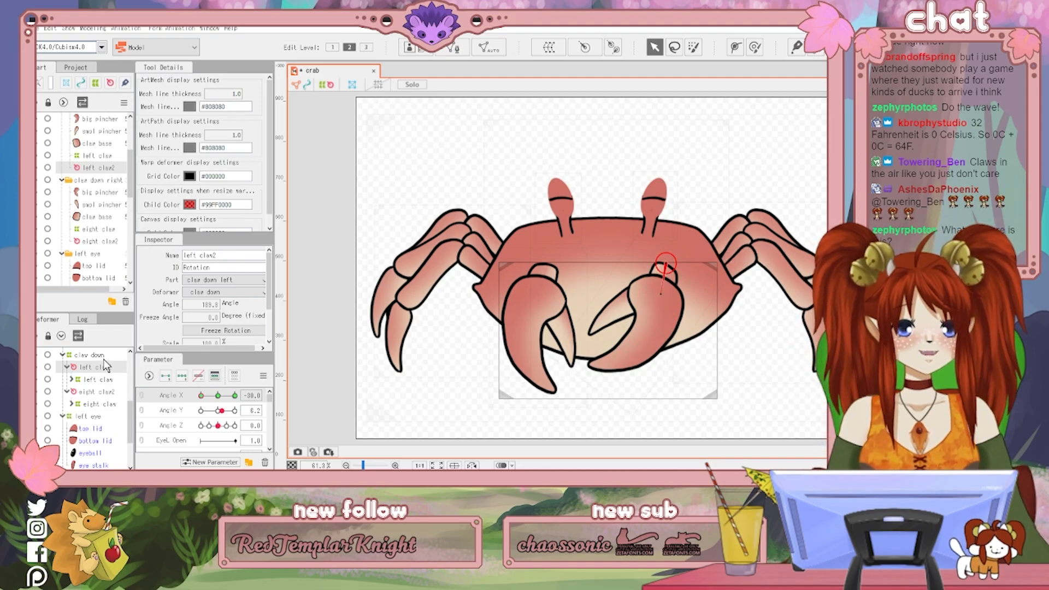
click(99, 392)
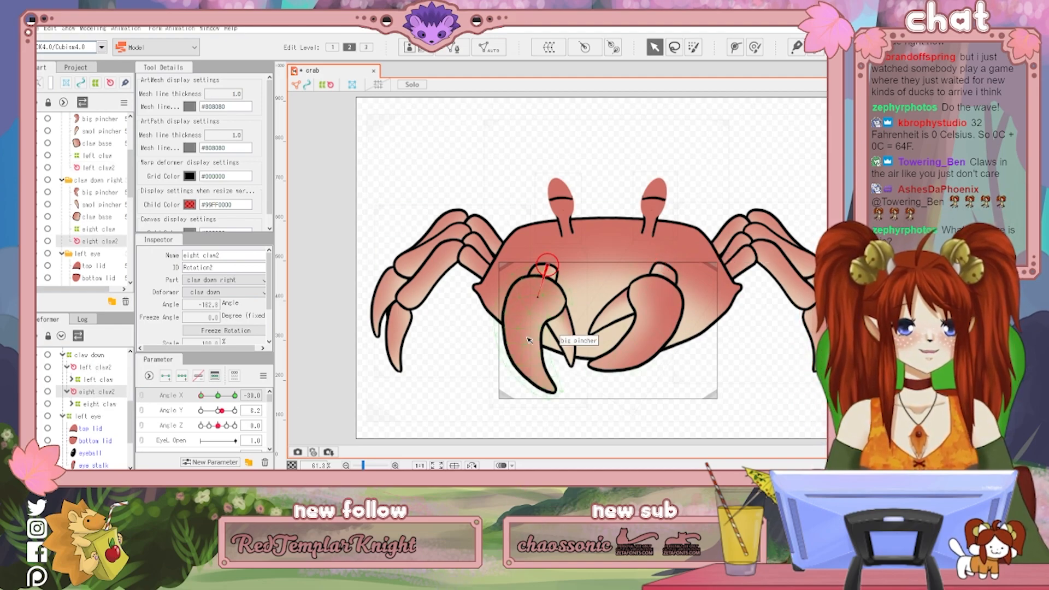
drag(537, 300, 526, 291)
Return Angle X to 0 and set Angle Y to about -0.1 to bring up the raised claws
drag(201, 395, 159, 371)
click(218, 395)
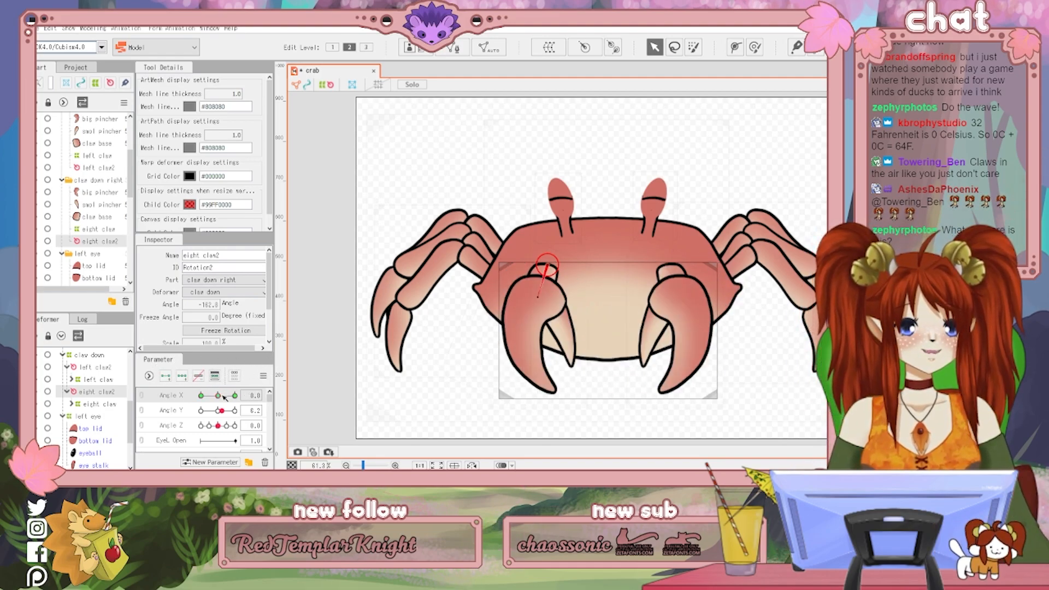
scroll(83, 410, down, 1)
scroll(83, 409, up, 2)
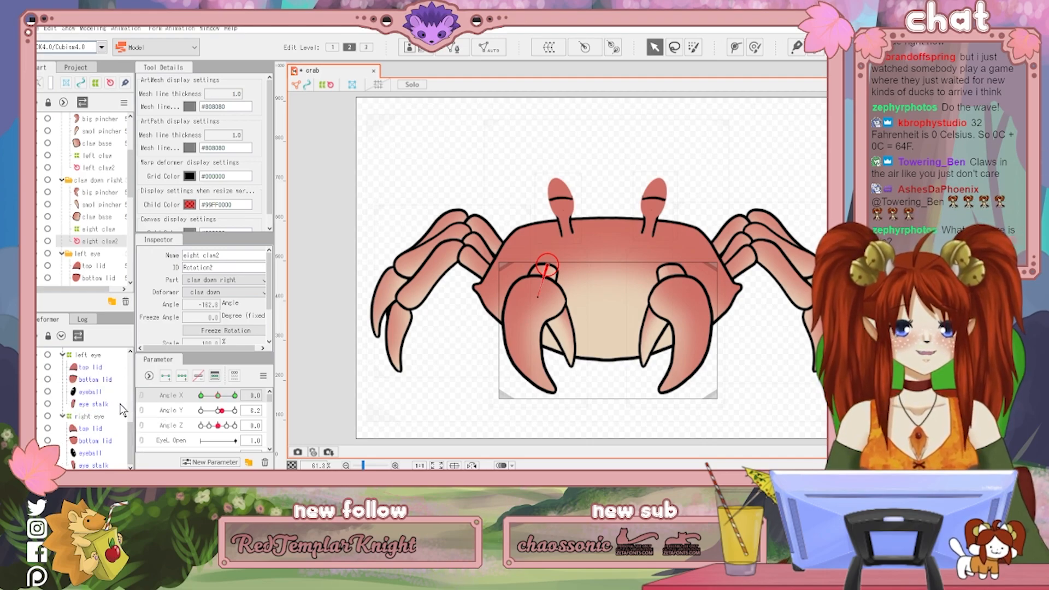
drag(222, 411, 214, 411)
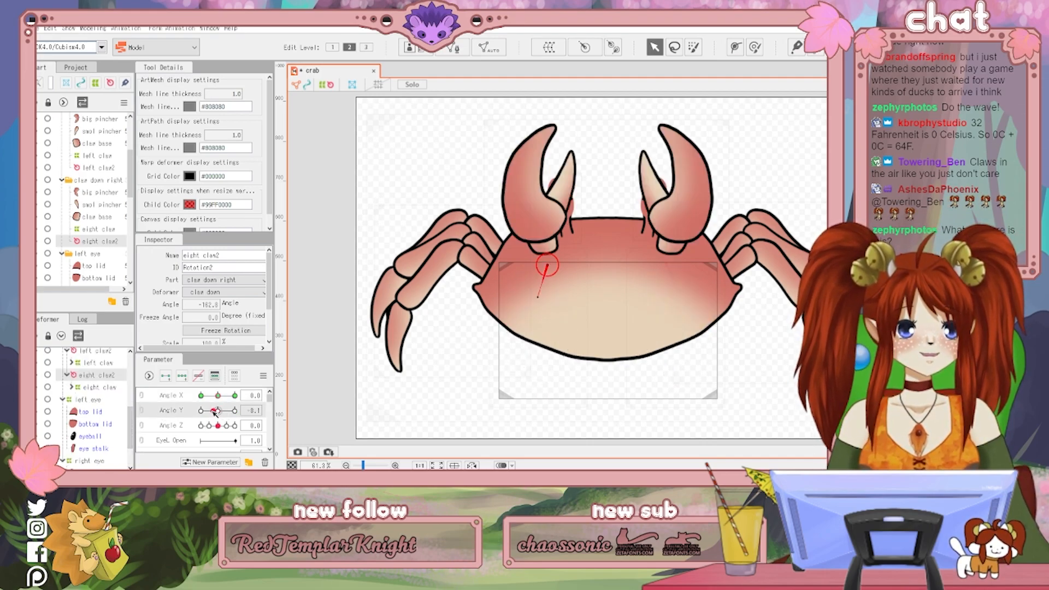
Create a warp deformer named left claw around the claw up left pinchers and claw base, inside claw up
click(109, 413)
scroll(98, 404, down, 5)
click(99, 376)
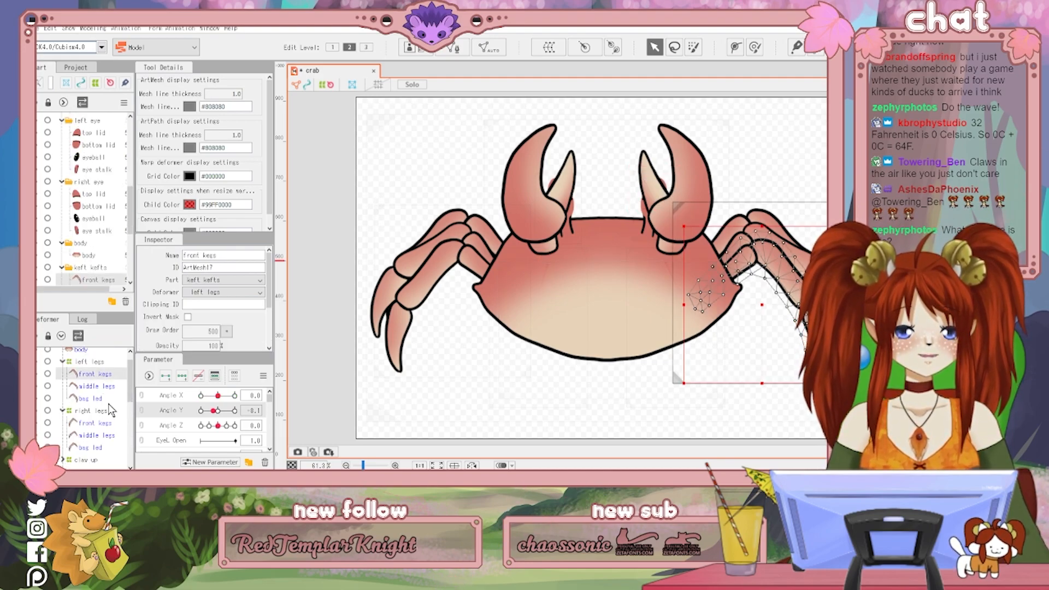
scroll(103, 397, up, 1)
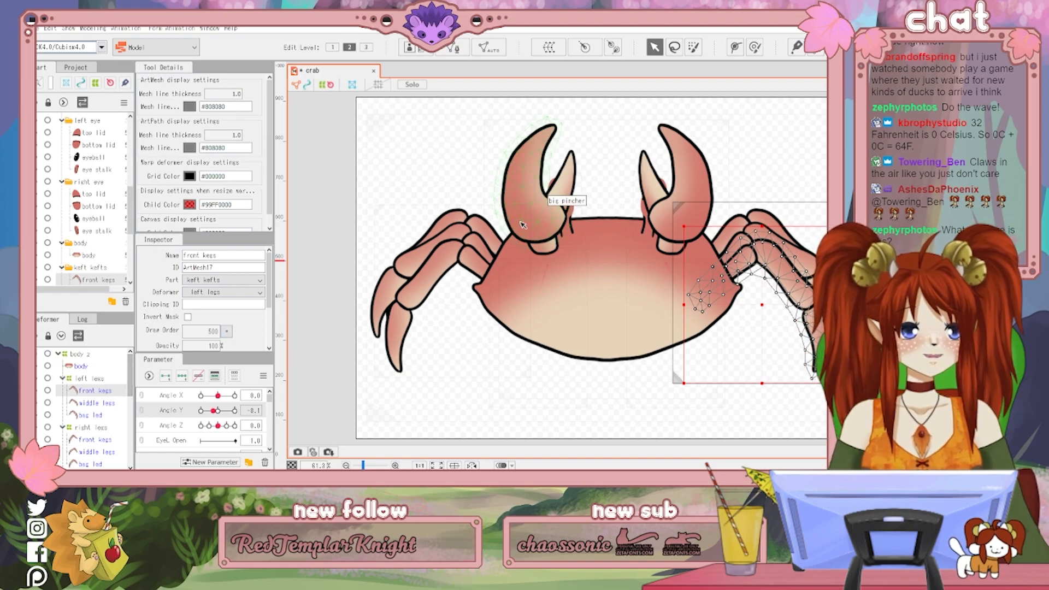
click(508, 239)
scroll(100, 395, down, 3)
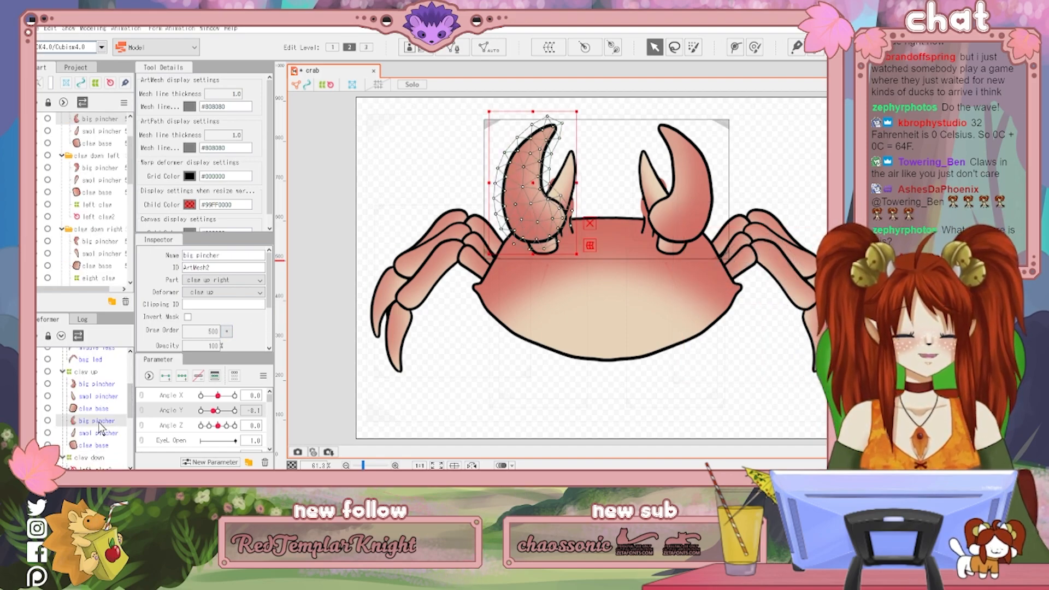
click(97, 384)
shift+click(97, 408)
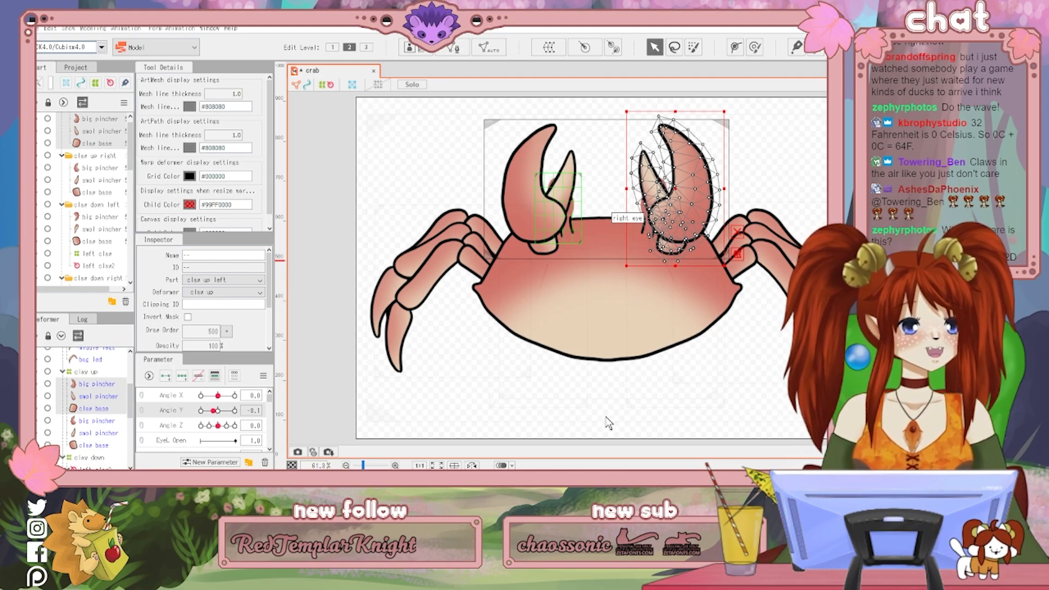
click(612, 442)
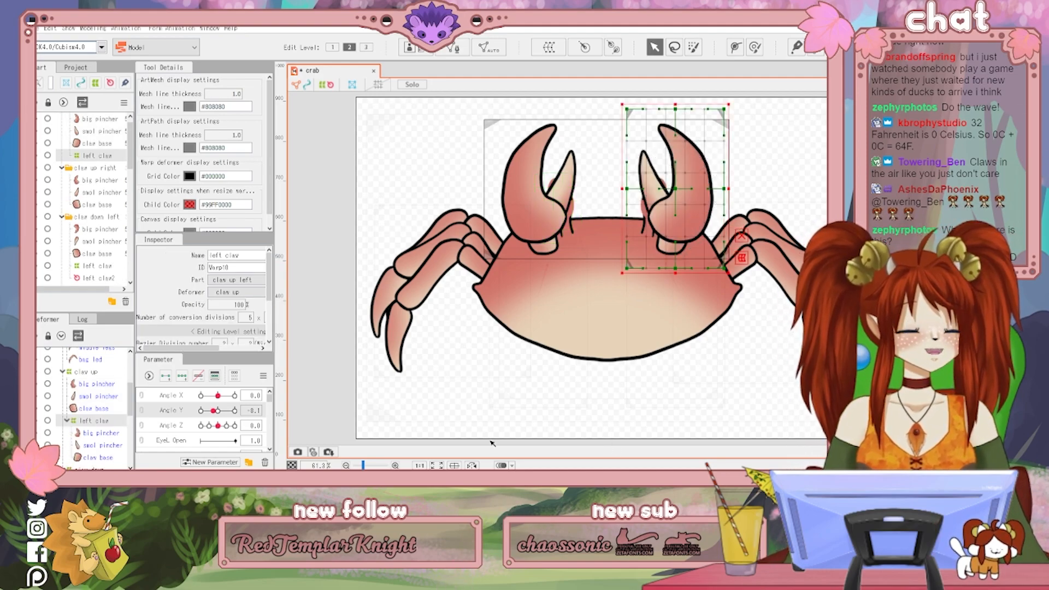
Create a warp deformer named right claw around the claw up right pinchers and claw base, inside claw up
click(67, 419)
click(94, 409)
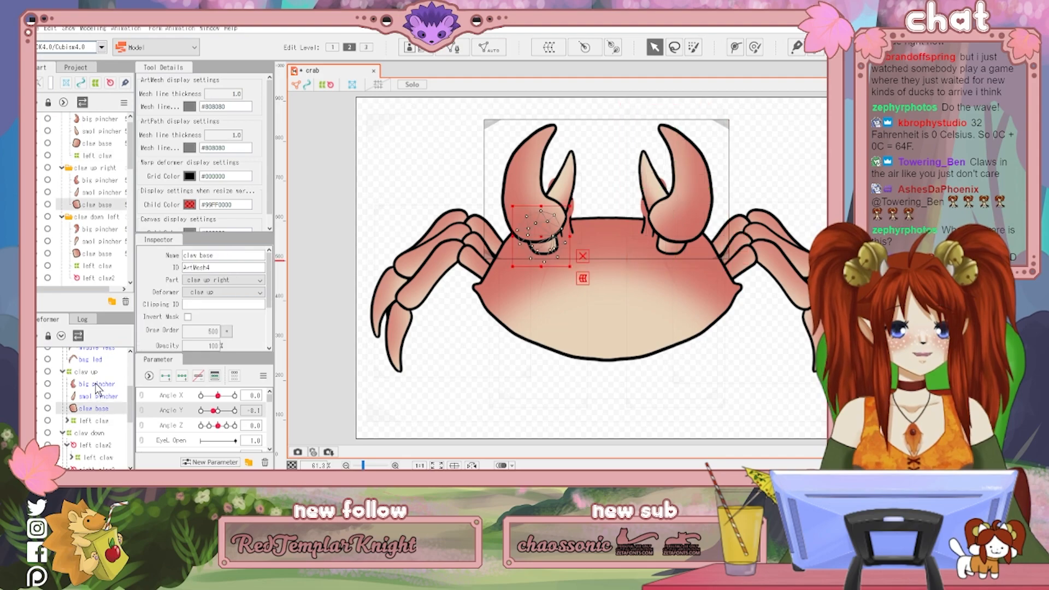
shift+click(97, 385)
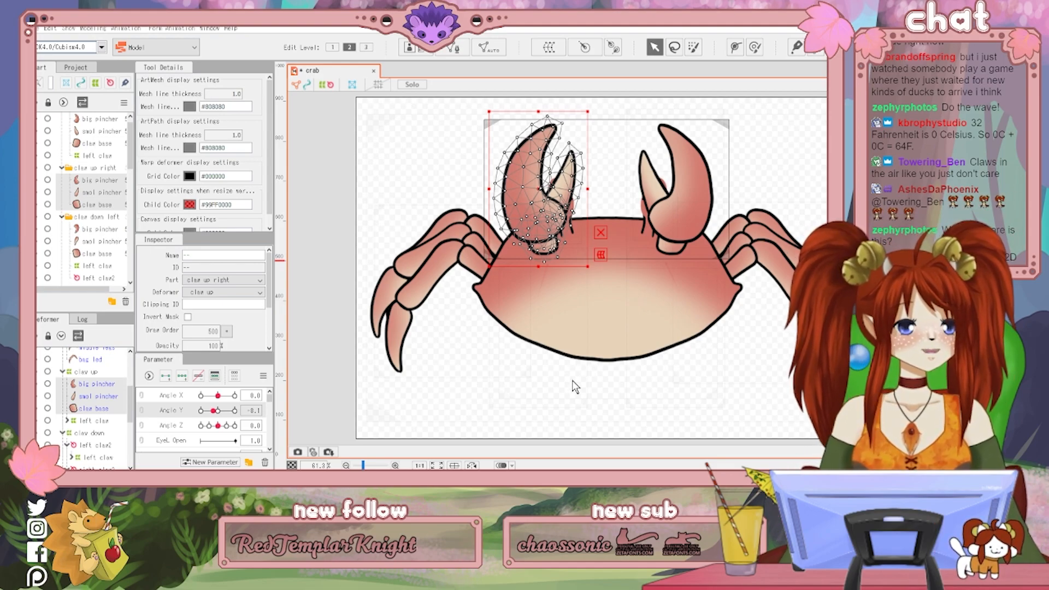
click(609, 443)
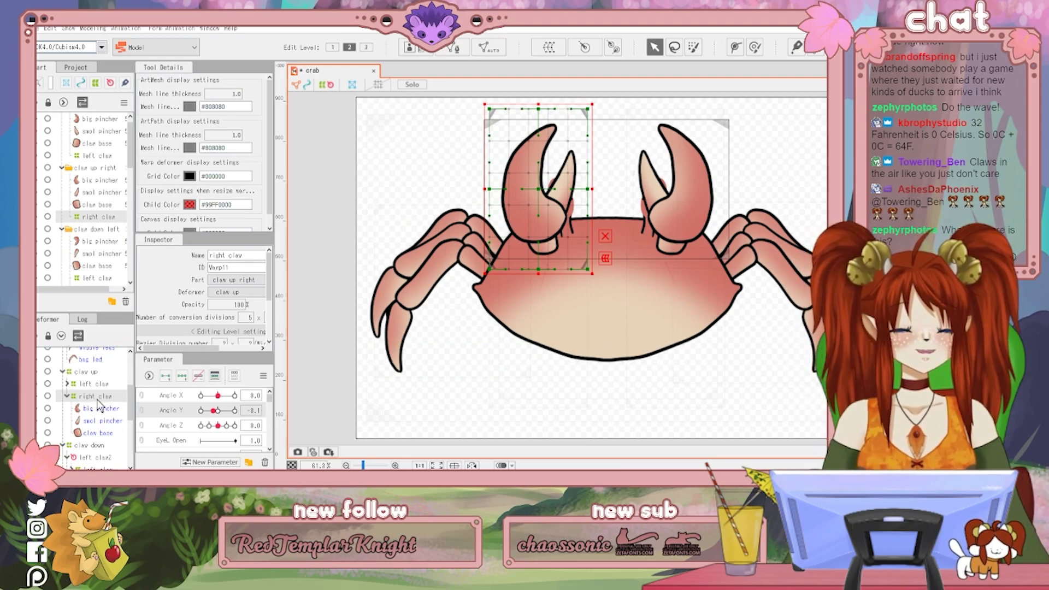
Add a rotation deformer at the raised right claw's base joint and parent the claw's warp deformer under it
click(613, 47)
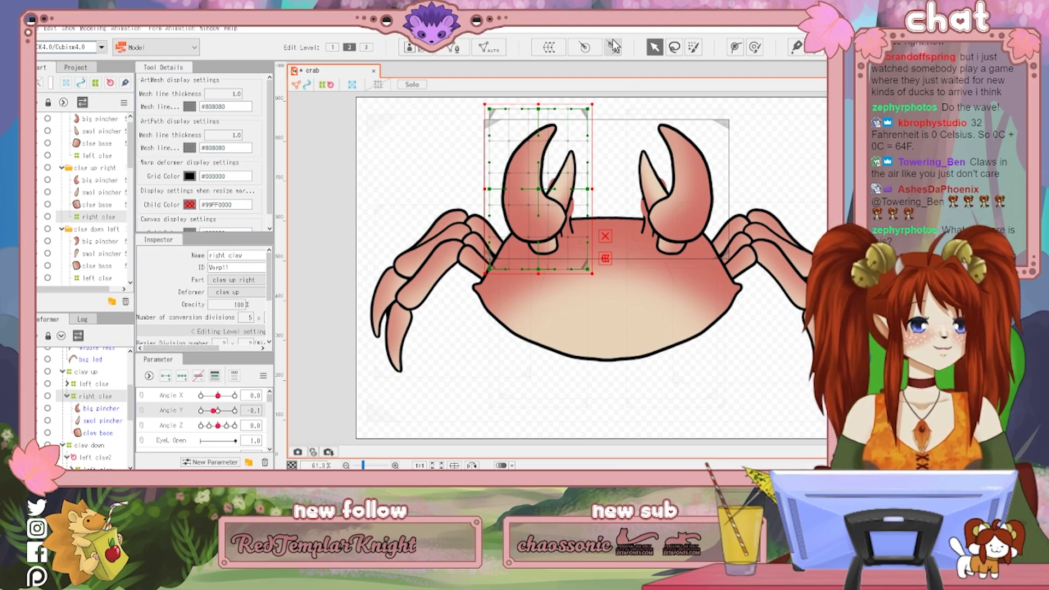
click(549, 249)
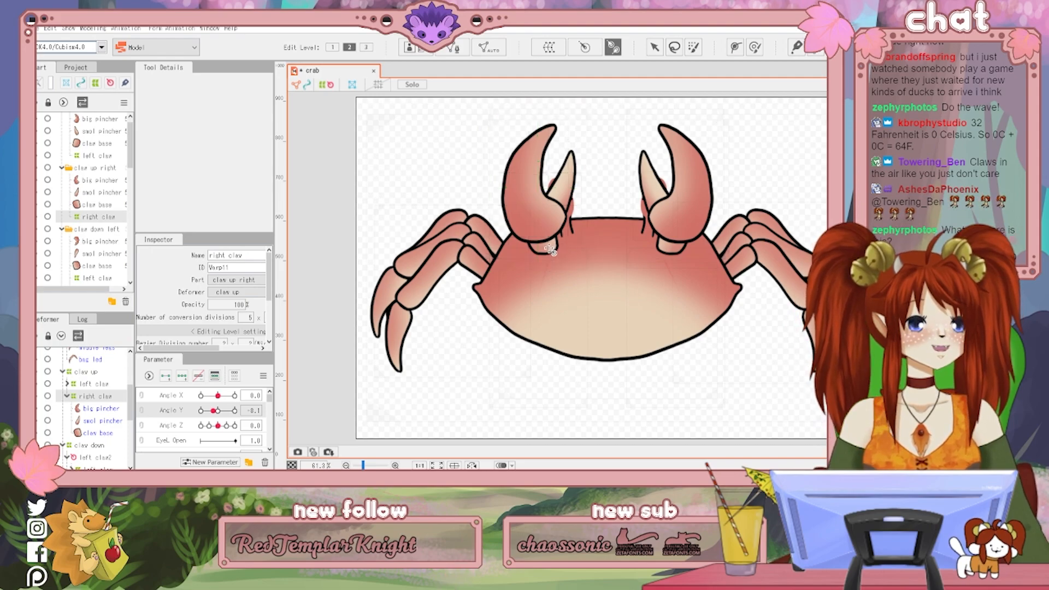
drag(540, 221, 540, 220)
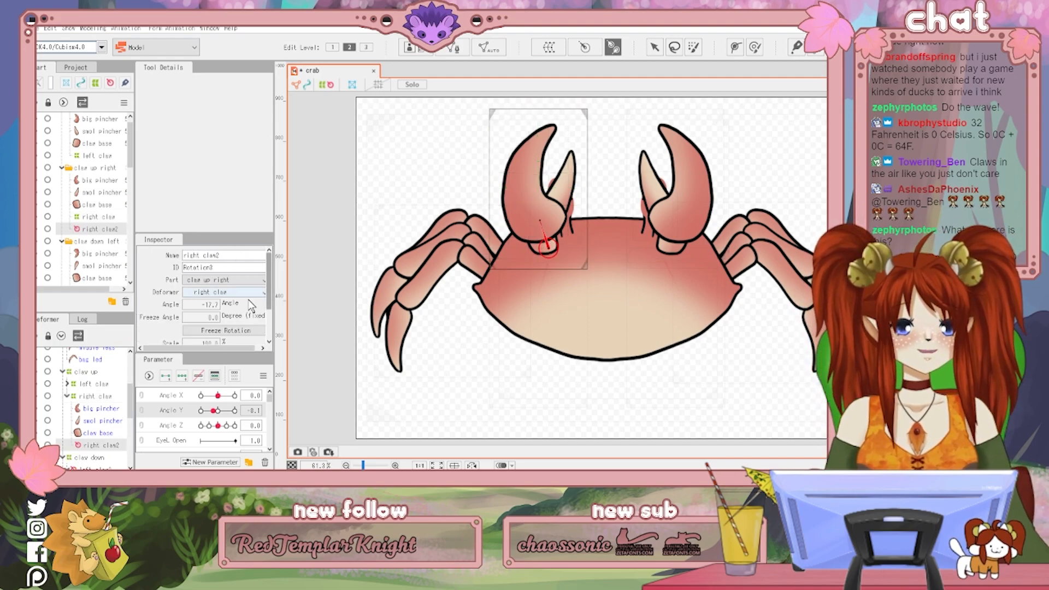
mouse_move(92, 441)
mouse_down()
mouse_move(76, 387)
mouse_move(98, 455)
mouse_up()
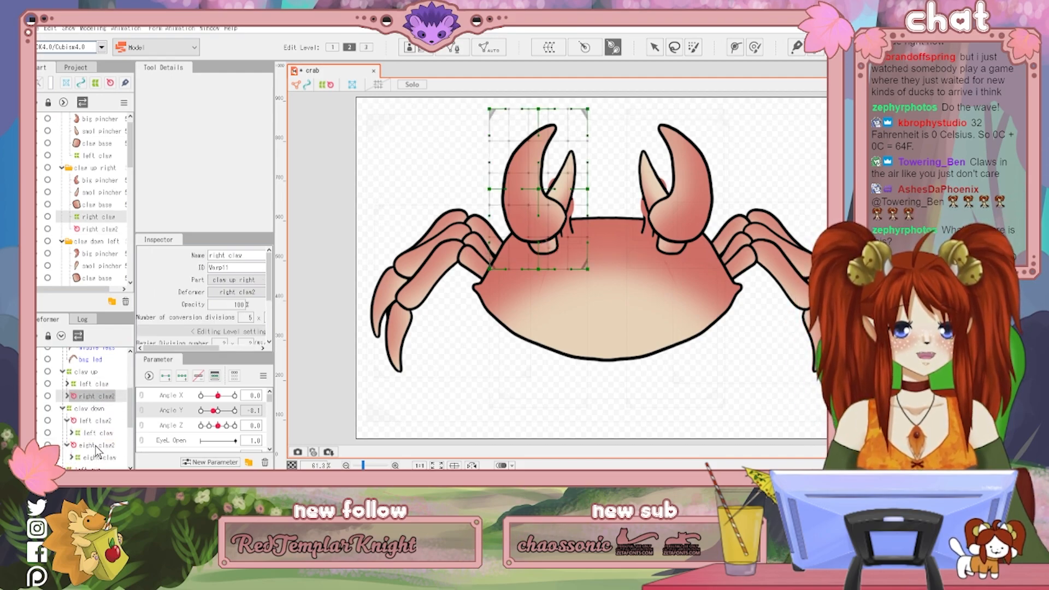
Add a rotation deformer at the raised left claw's base joint and parent the claw's warp deformer under it
click(106, 408)
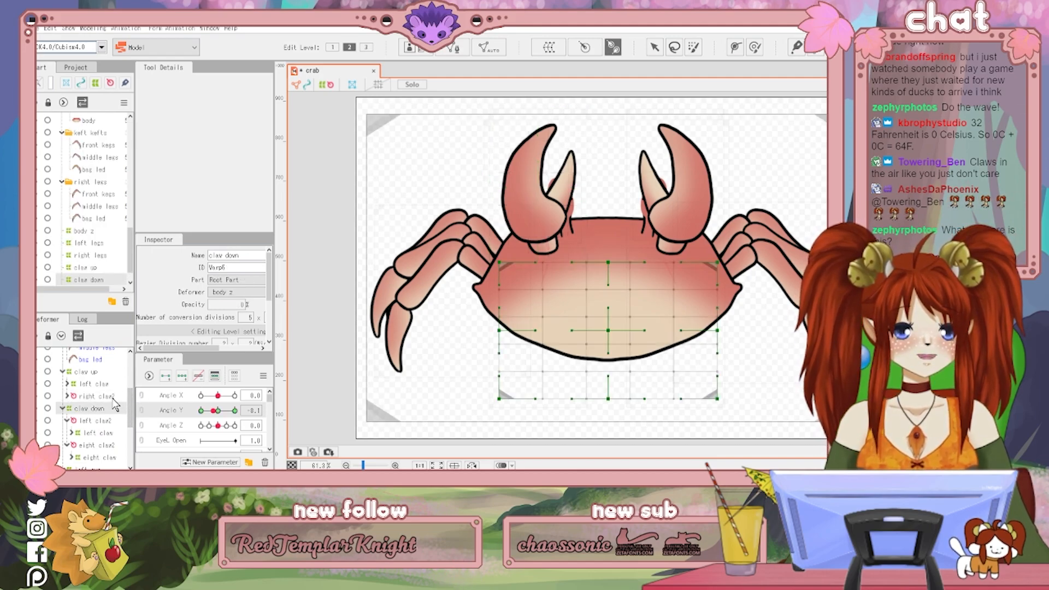
click(99, 385)
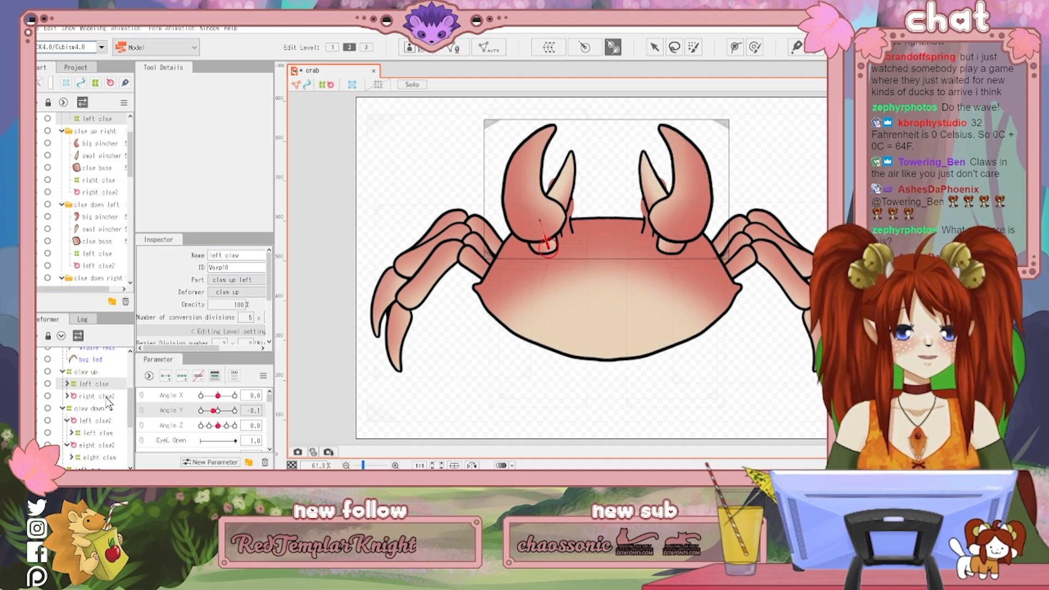
click(106, 398)
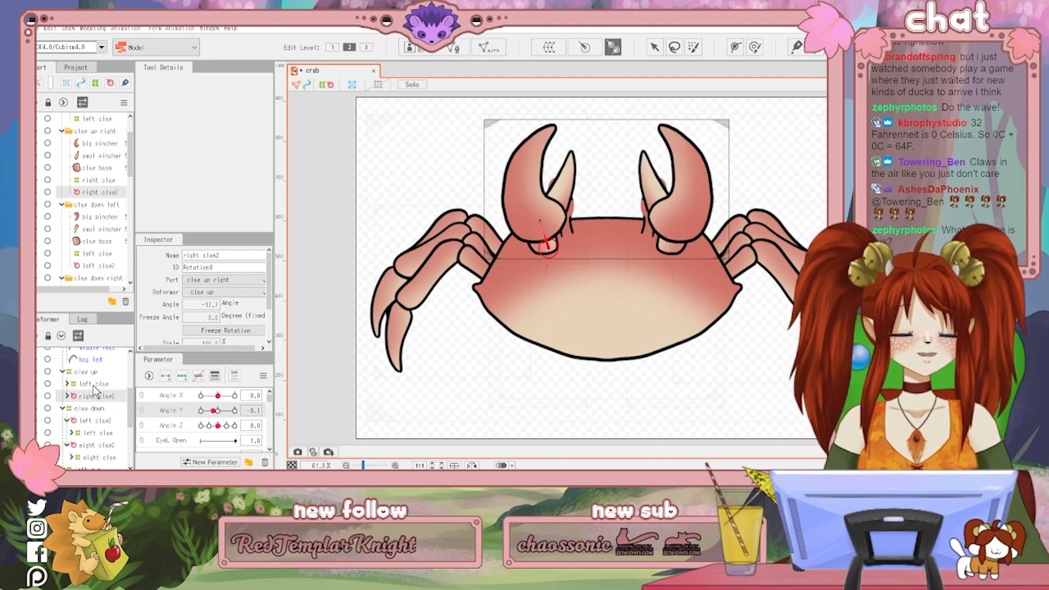
click(94, 385)
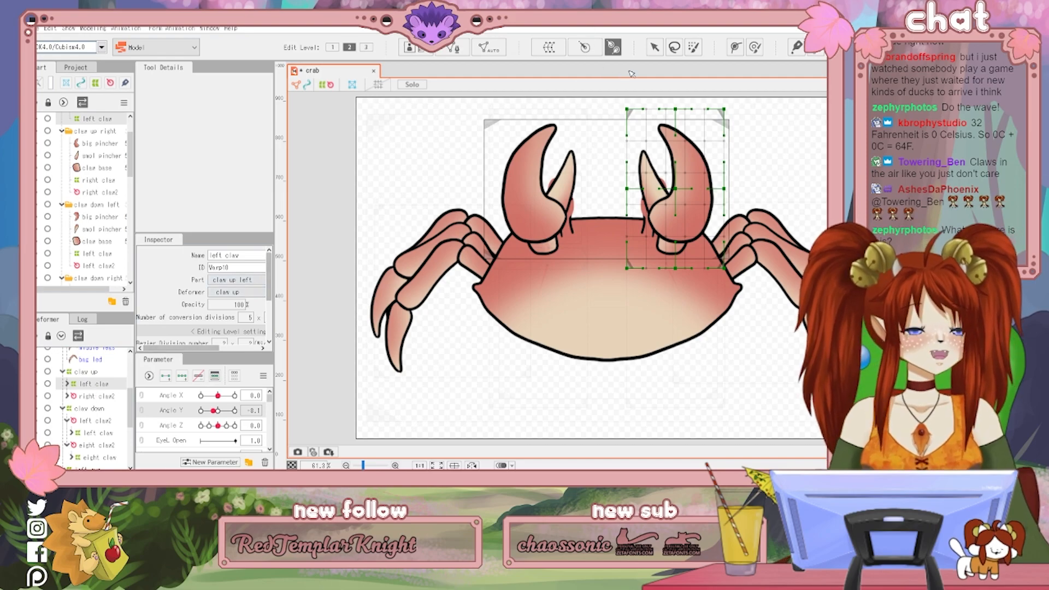
drag(668, 254, 676, 218)
mouse_move(80, 433)
mouse_down()
mouse_move(67, 380)
mouse_move(82, 384)
mouse_move(85, 437)
mouse_up()
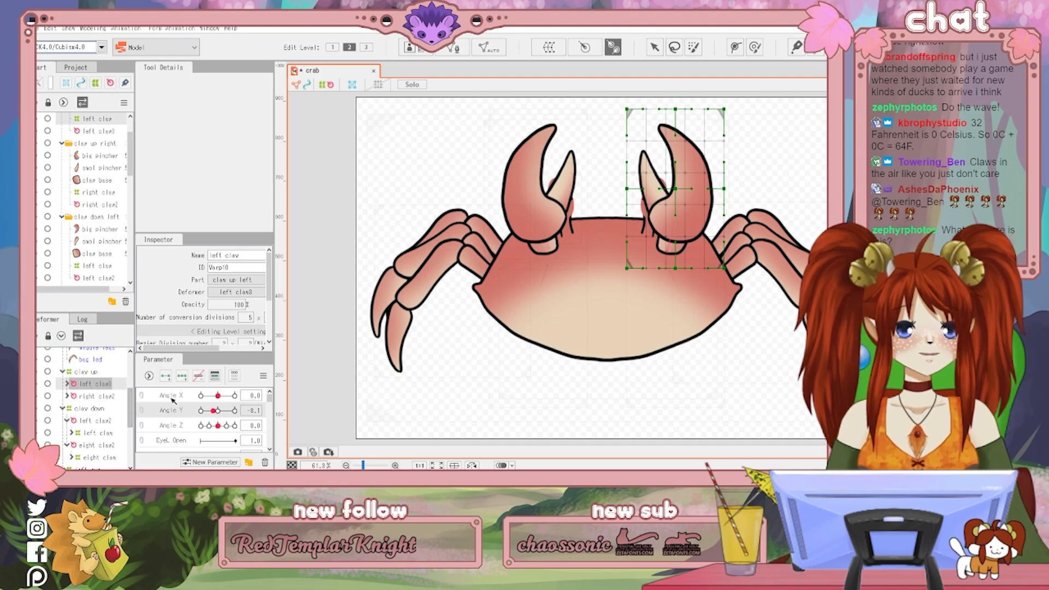
Add three Angle X keys to the raised claws' rotation deformers and rotate the right claw inward to about 5 degrees at Angle X 30
click(182, 376)
click(98, 398)
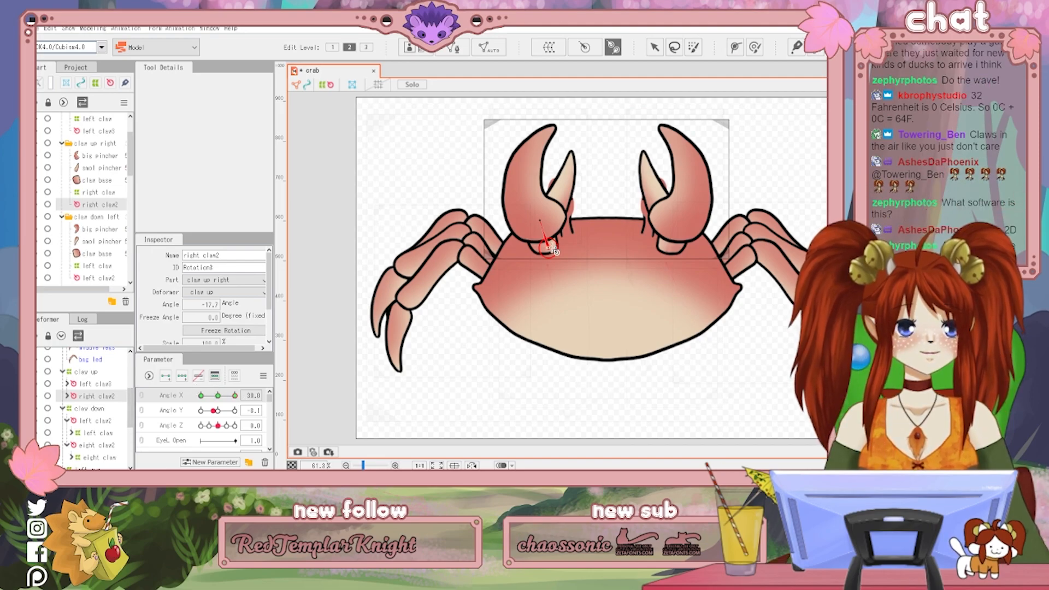
click(657, 47)
drag(541, 220, 552, 213)
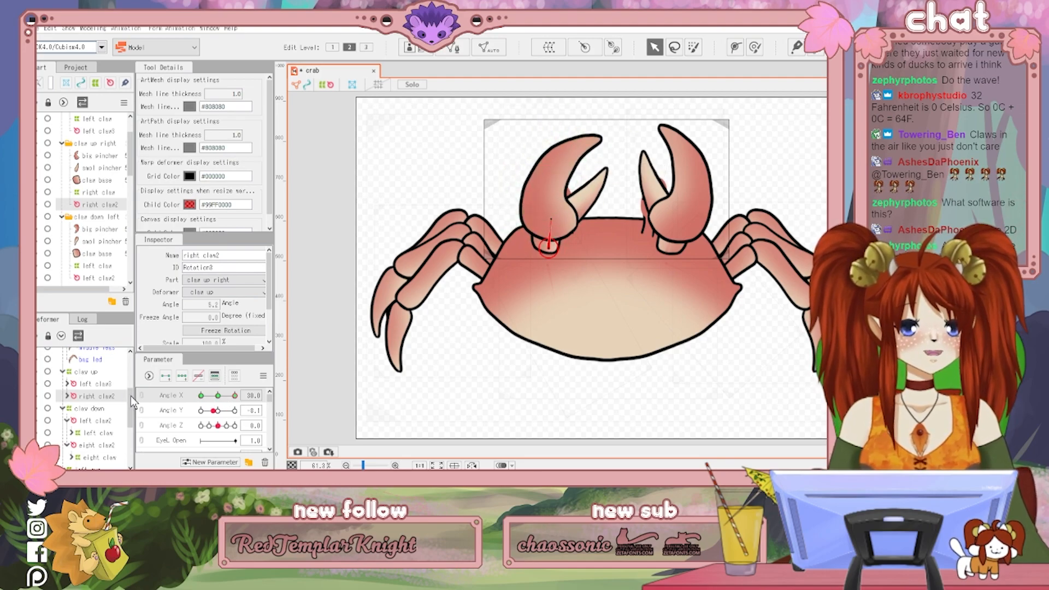
click(95, 383)
drag(678, 217, 704, 220)
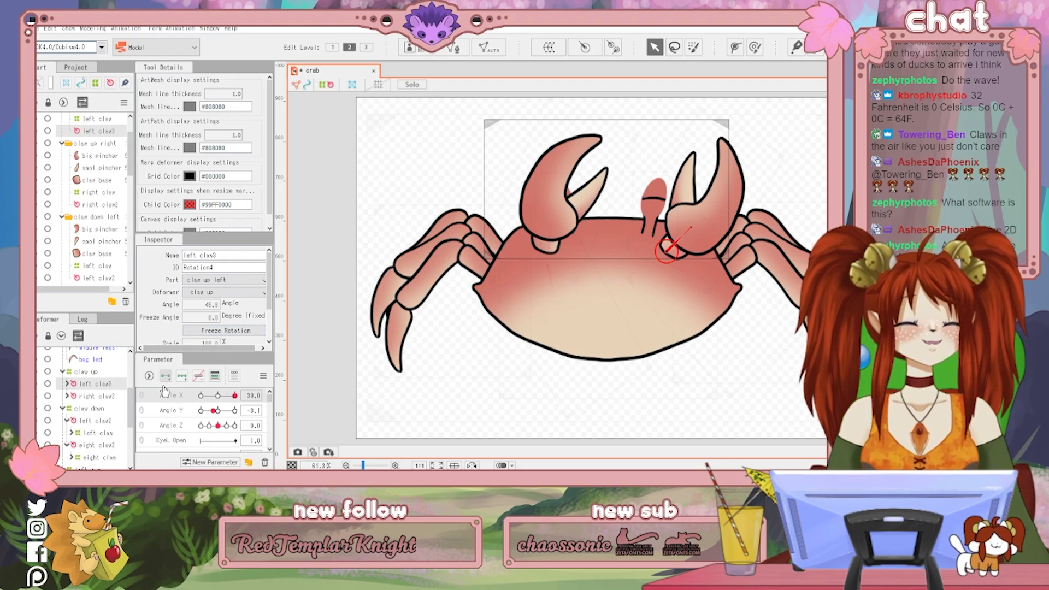
key(ctrl+z)
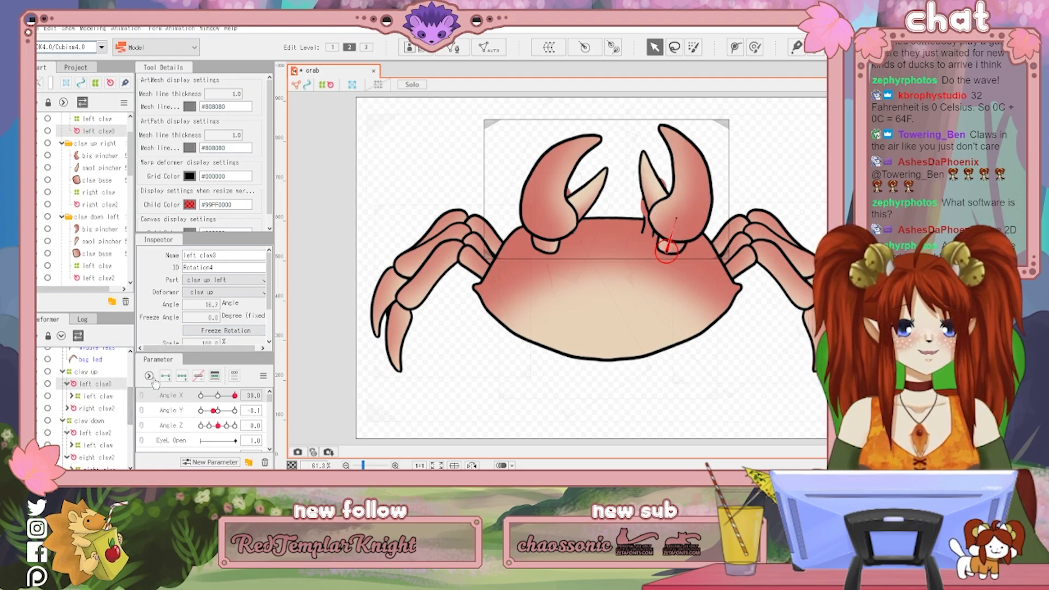
click(104, 396)
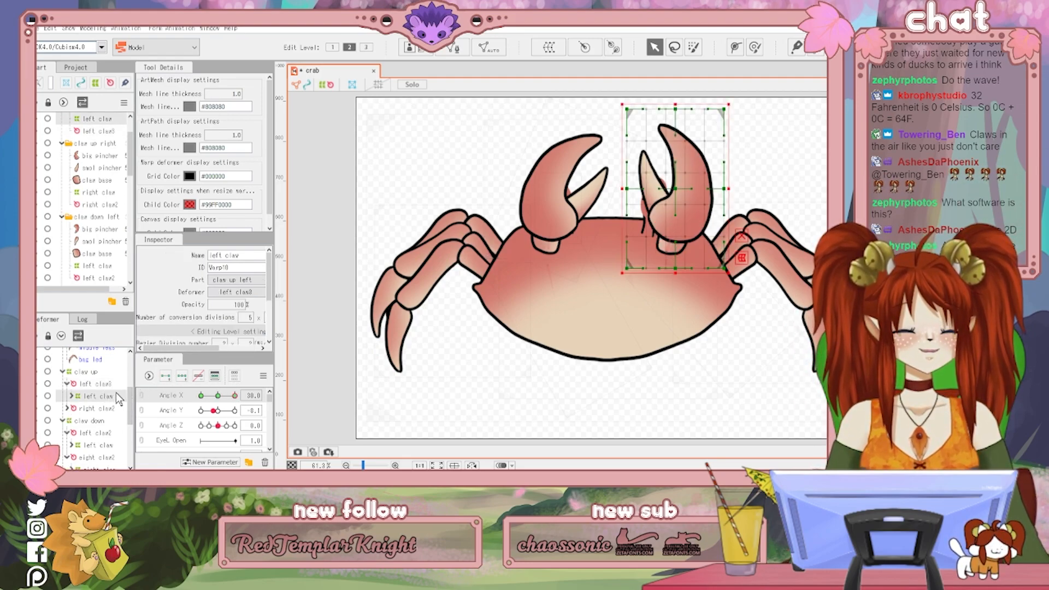
key(ctrl+z)
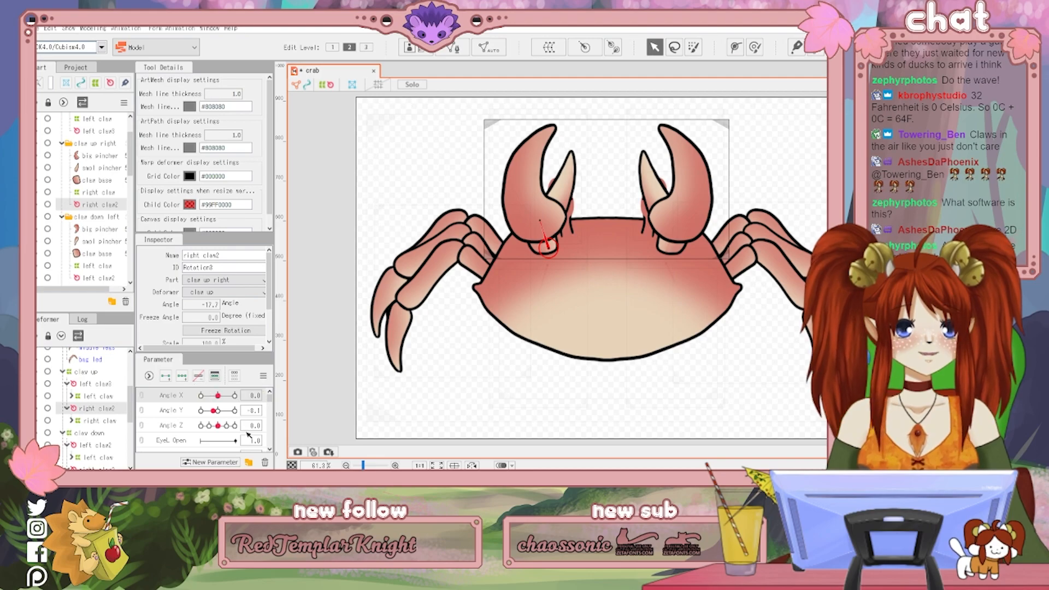
Add three Angle X keys to the raised left claw's rotation deformer; at 30, rotate that claw outward to about 47 degrees and the right claw inward
click(71, 396)
click(110, 401)
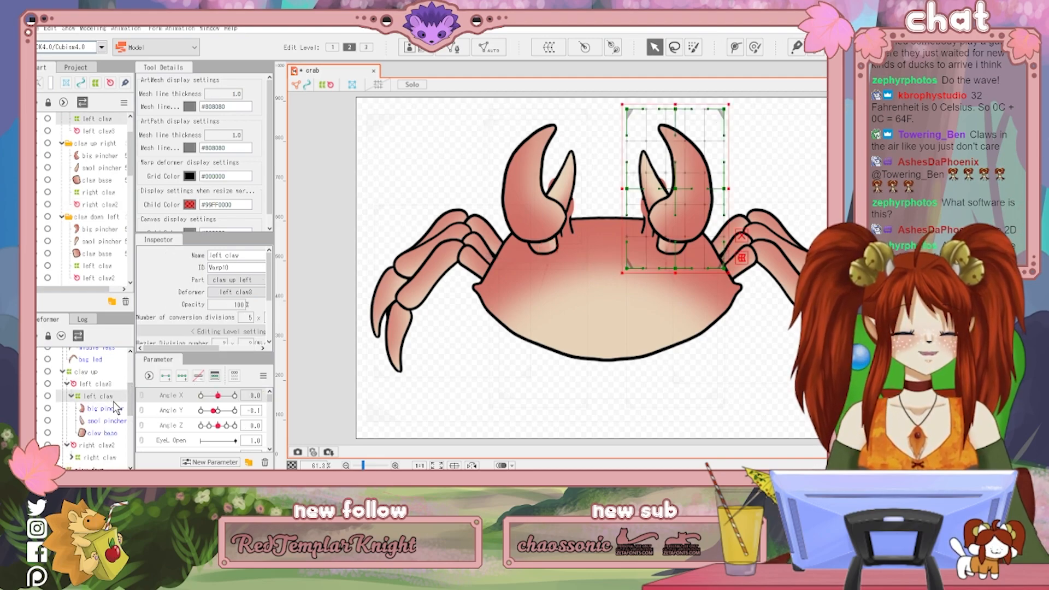
click(107, 445)
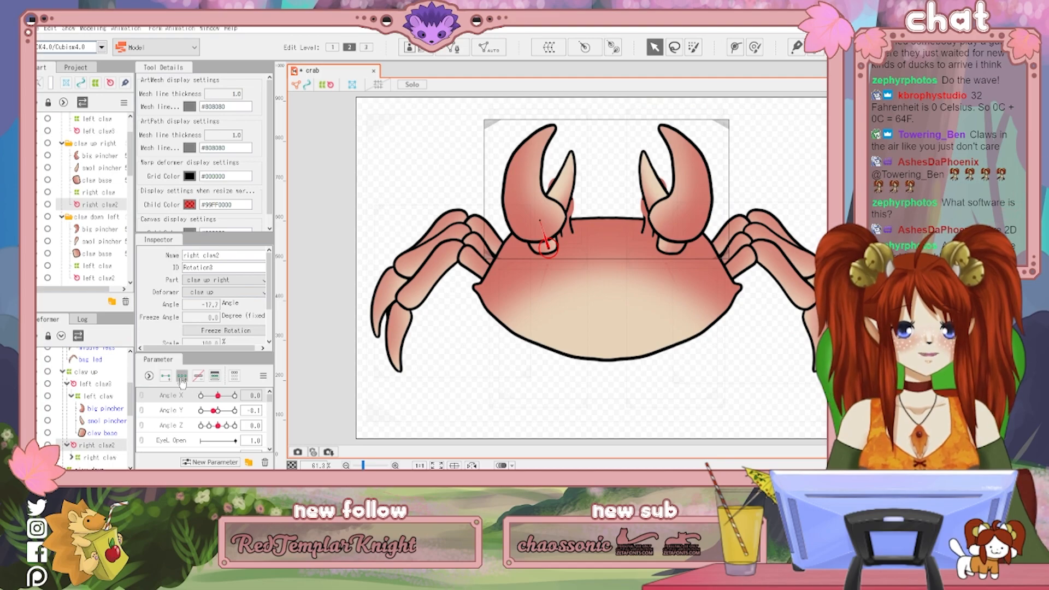
click(101, 385)
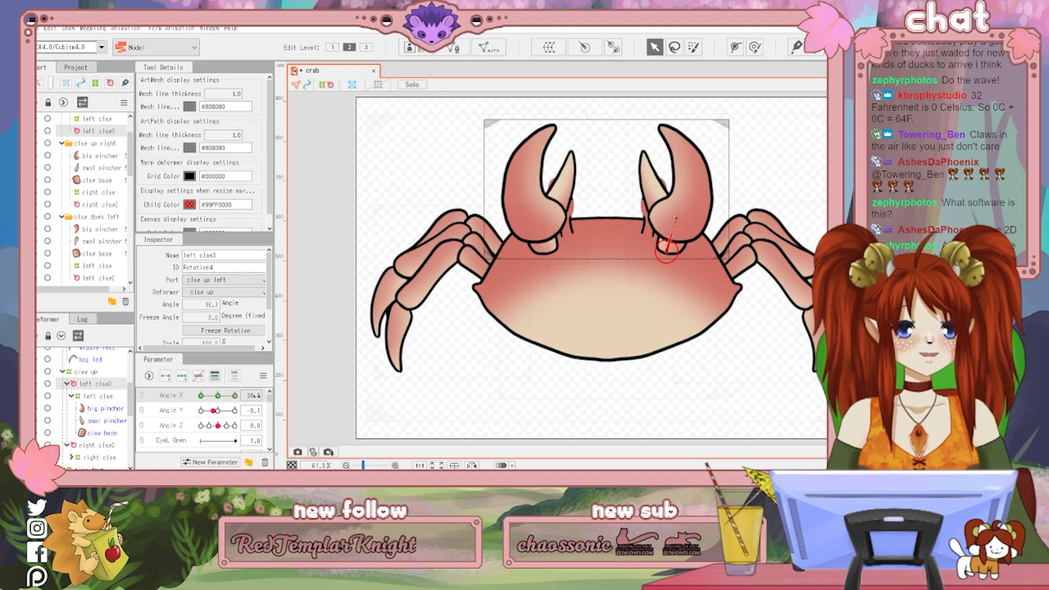
drag(676, 219, 692, 229)
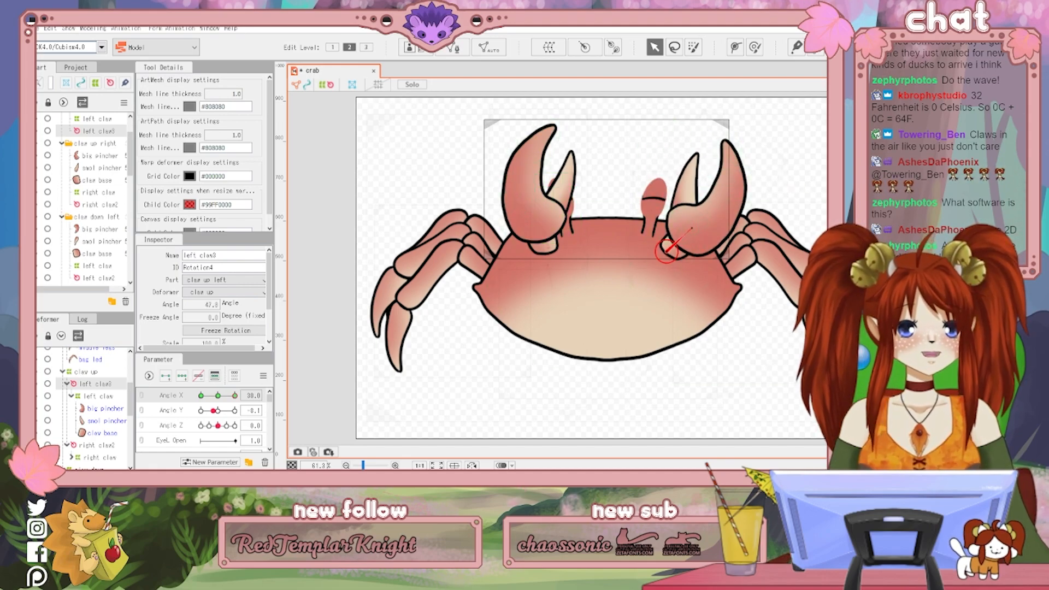
click(112, 445)
drag(539, 221, 555, 223)
At Angle X -30, rotate the raised right claw outward to about -47 degrees and the raised left claw inward
drag(235, 396, 142, 400)
drag(540, 221, 517, 225)
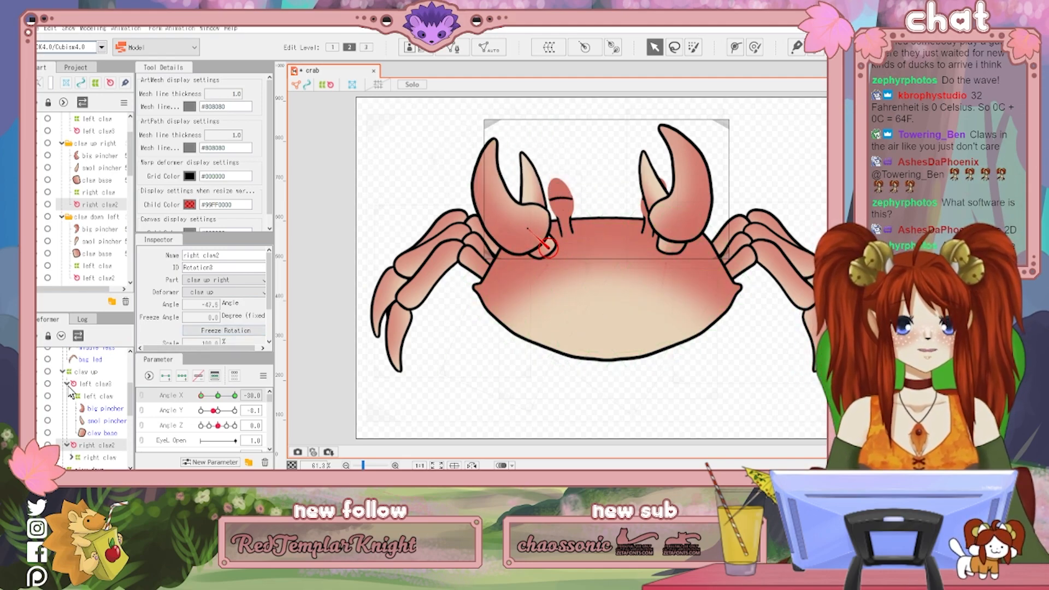
click(103, 386)
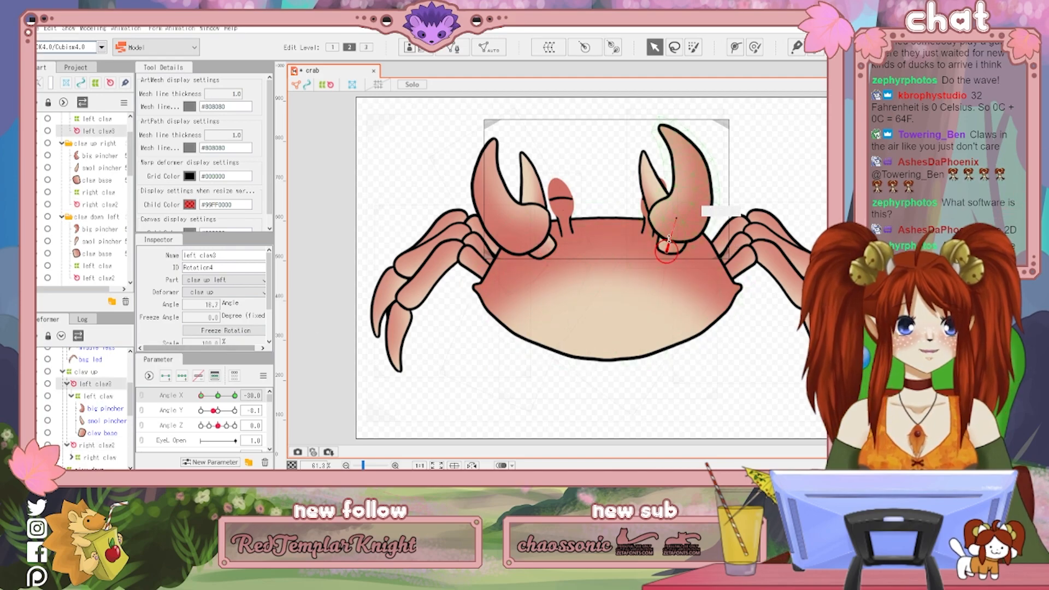
drag(710, 214, 653, 220)
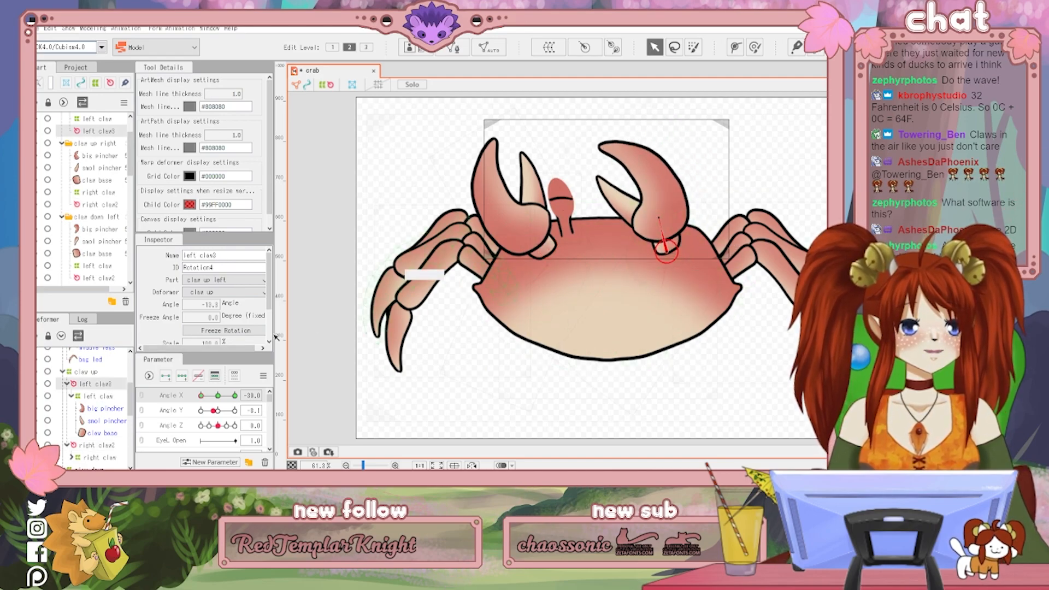
Link Angle X and Angle Y to test the combined claw movement, and unlink them again
drag(202, 397, 142, 399)
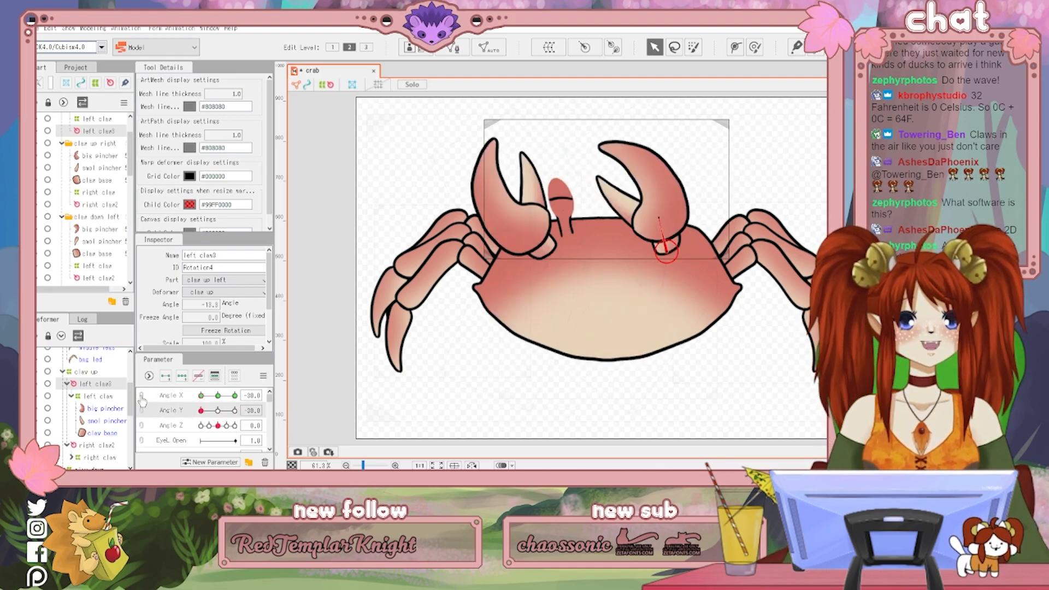
click(141, 402)
drag(201, 438, 218, 417)
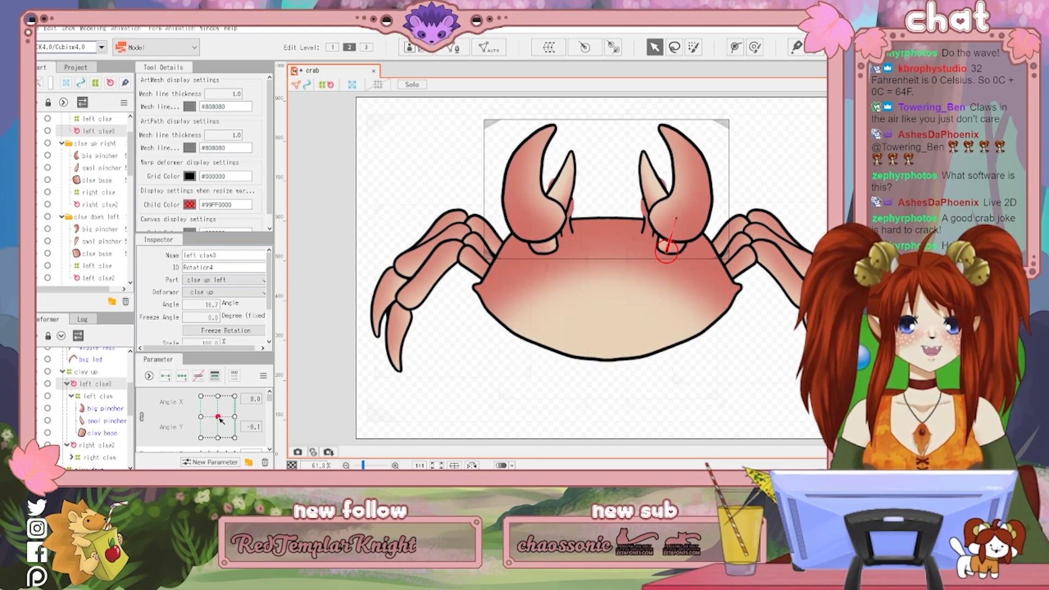
click(141, 417)
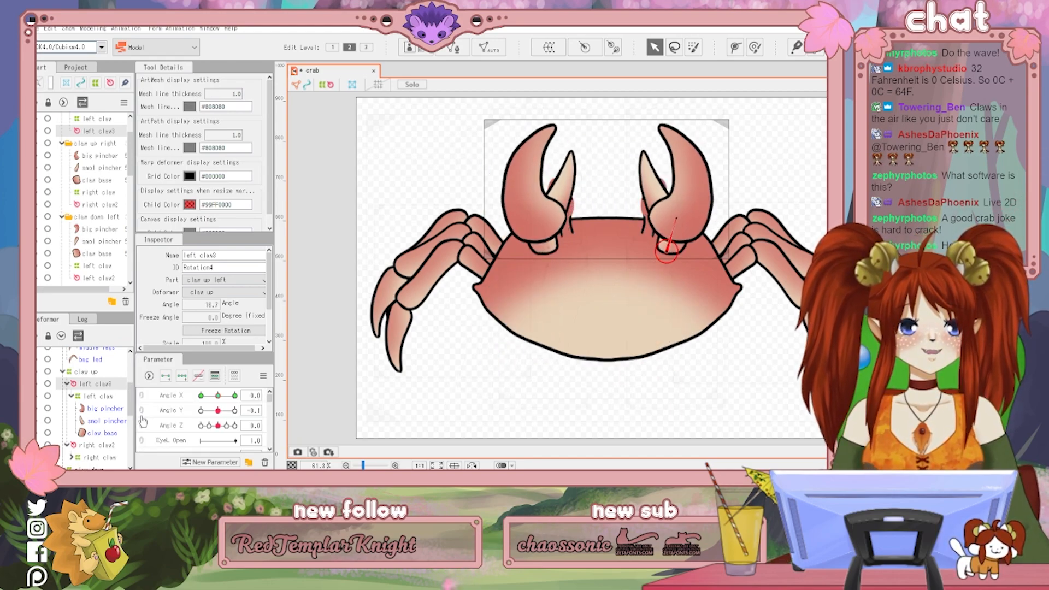
Switch to the lowered claws with Angle Y and set the Clipping ID of the left eye's bottom and top lids to eyeball
click(214, 411)
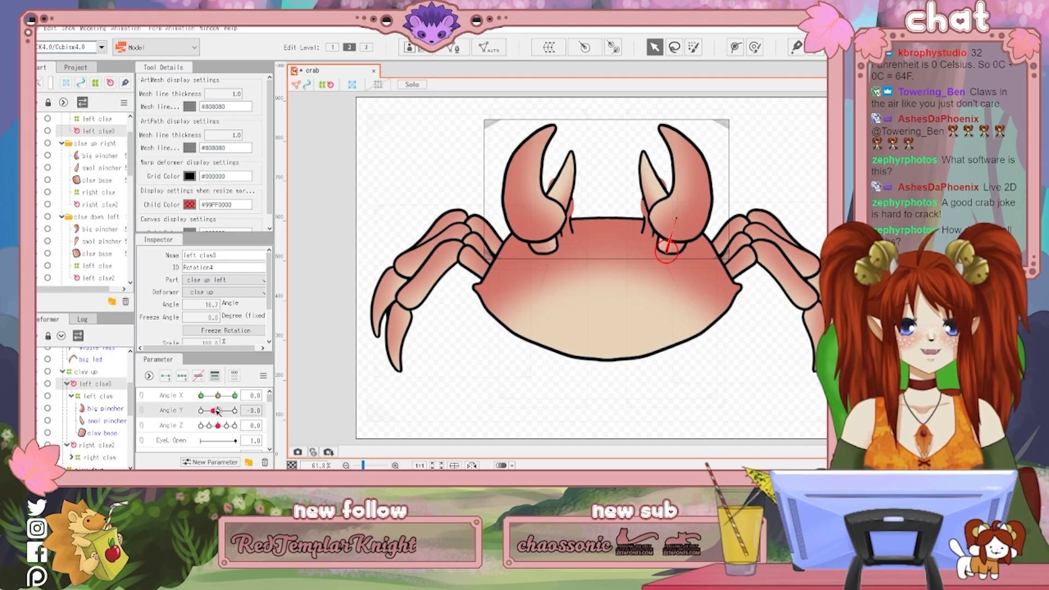
click(225, 411)
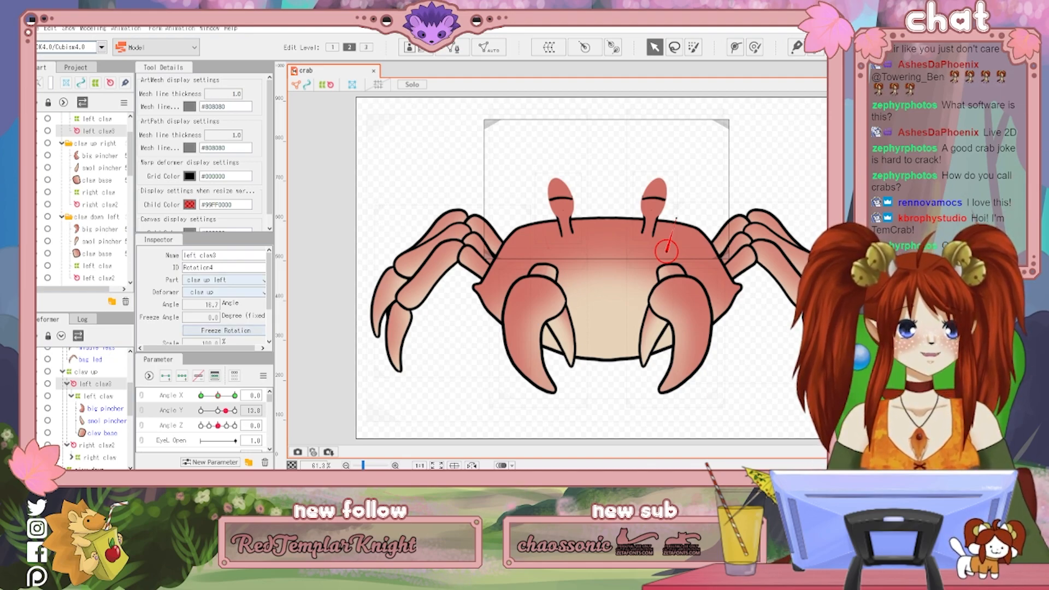
click(551, 188)
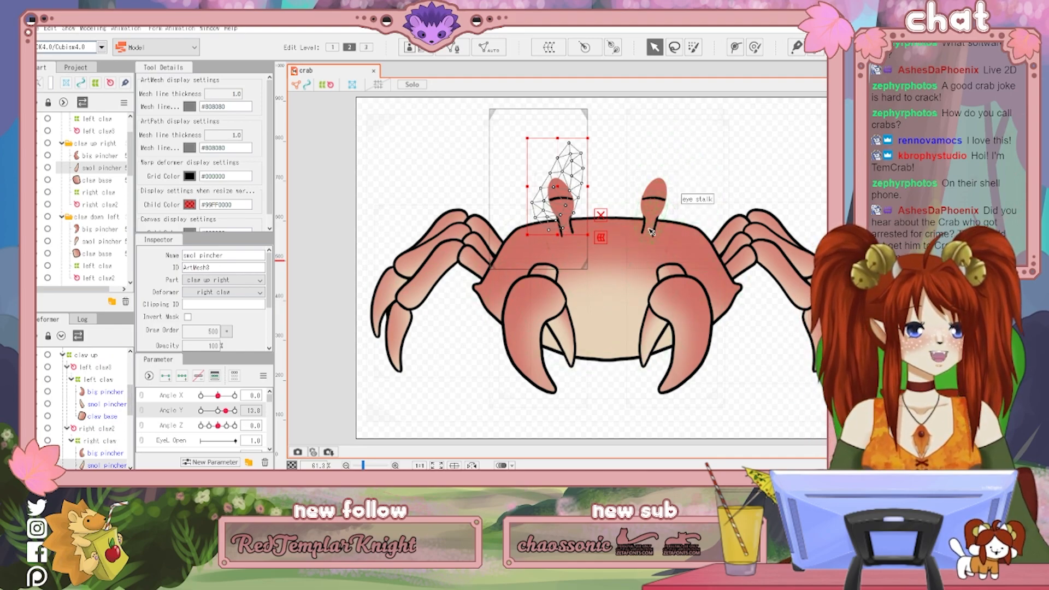
click(654, 208)
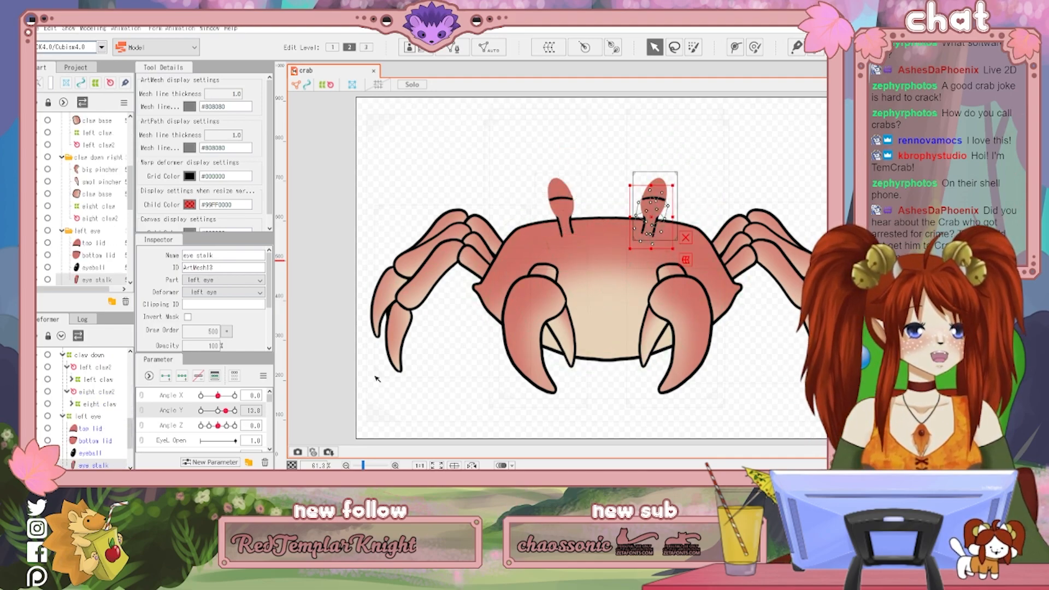
click(99, 450)
click(223, 268)
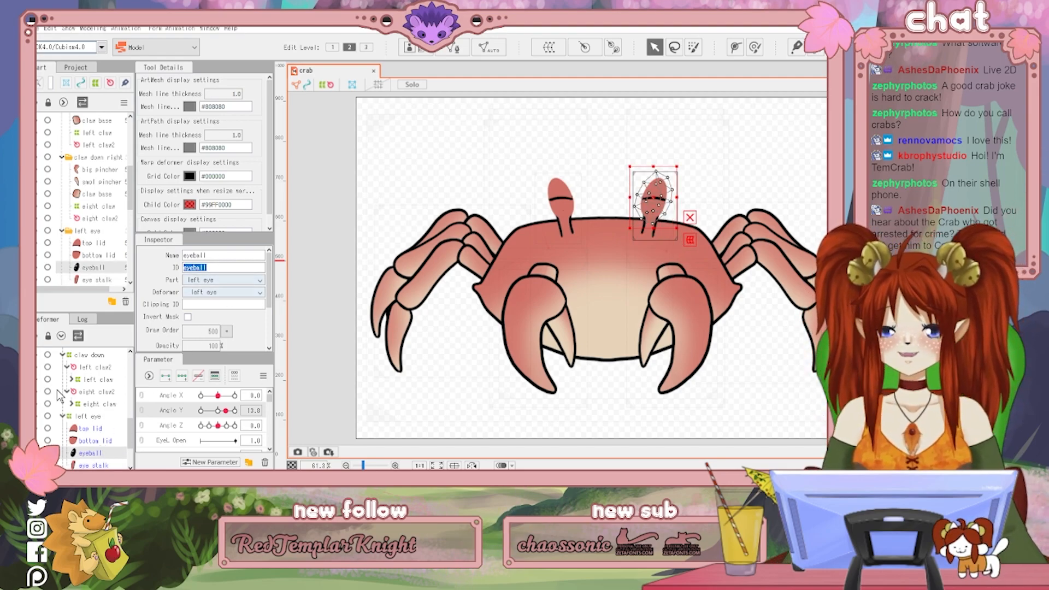
click(91, 441)
click(209, 305)
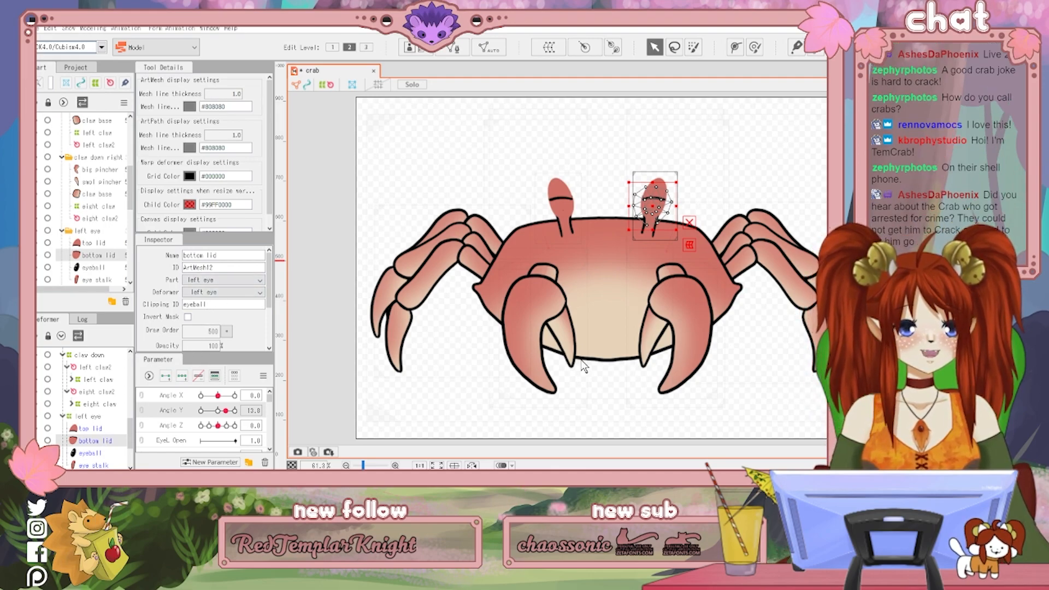
click(89, 429)
click(214, 305)
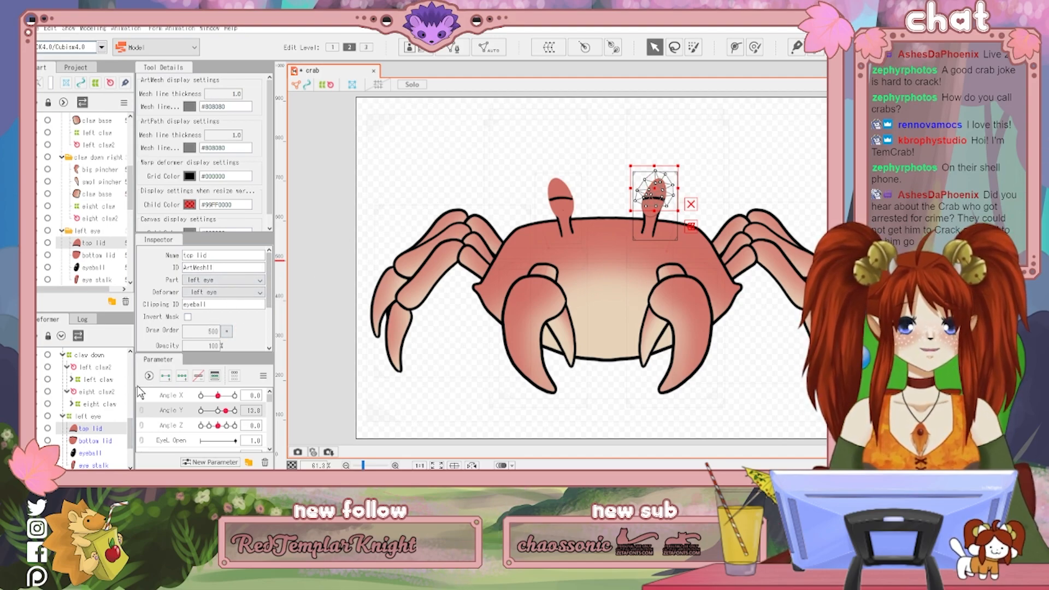
Set the Clipping ID of the right eye's top and bottom lids to eyeball2, copied from the right eyeball's ID
click(97, 416)
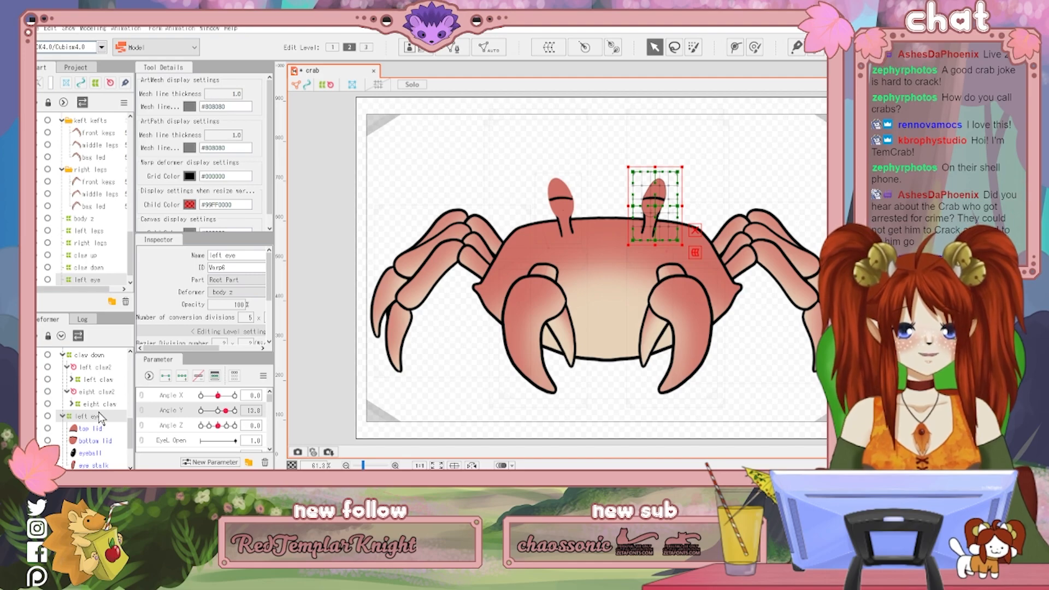
scroll(96, 412, down, 1)
click(99, 433)
scroll(103, 448, down, 1)
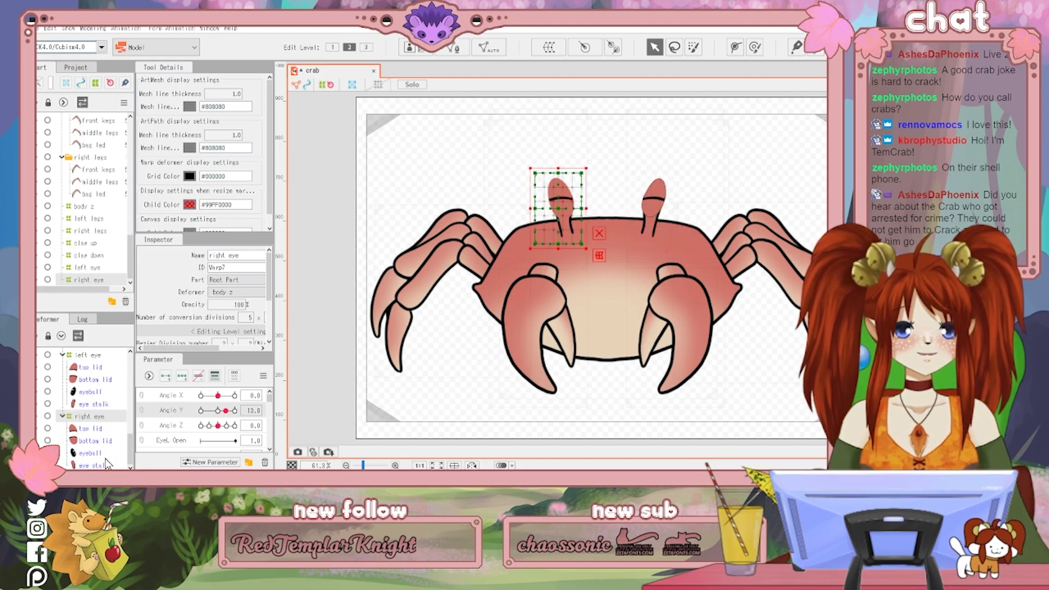
click(103, 452)
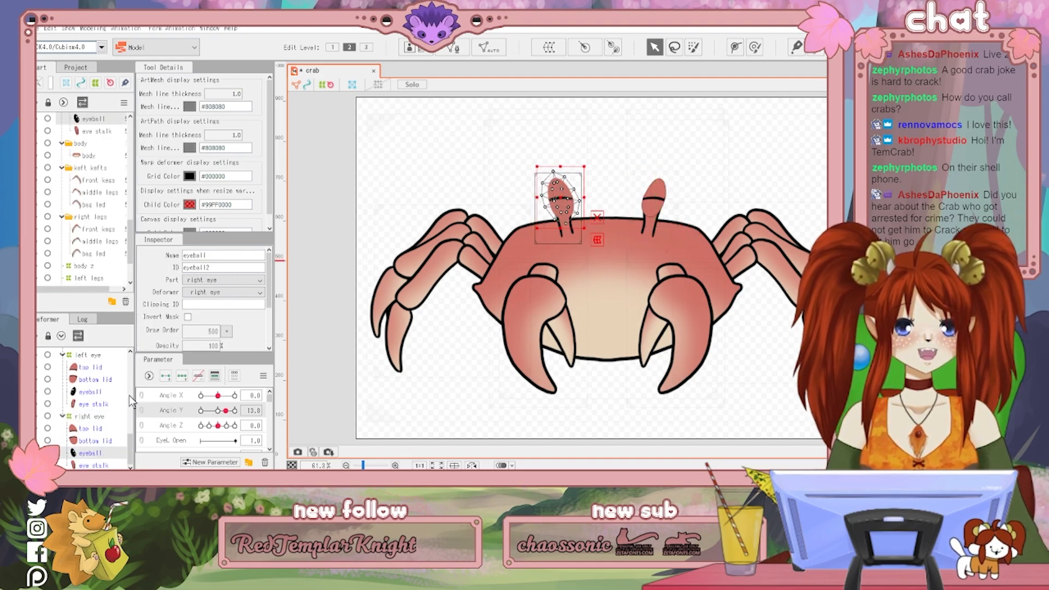
double_click(229, 266)
key(ctrl+c)
click(90, 430)
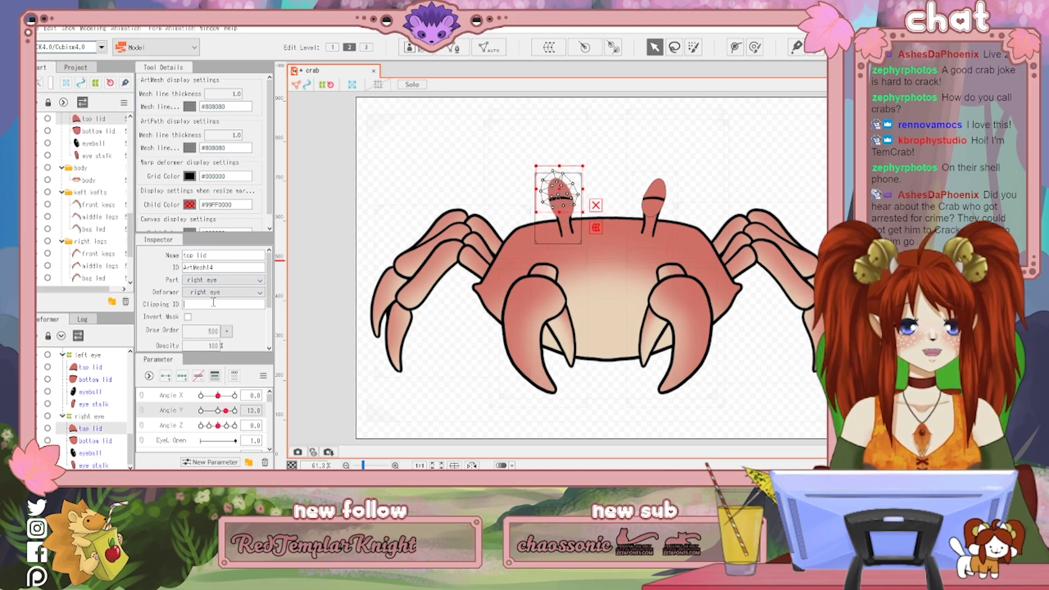
key(ctrl+v)
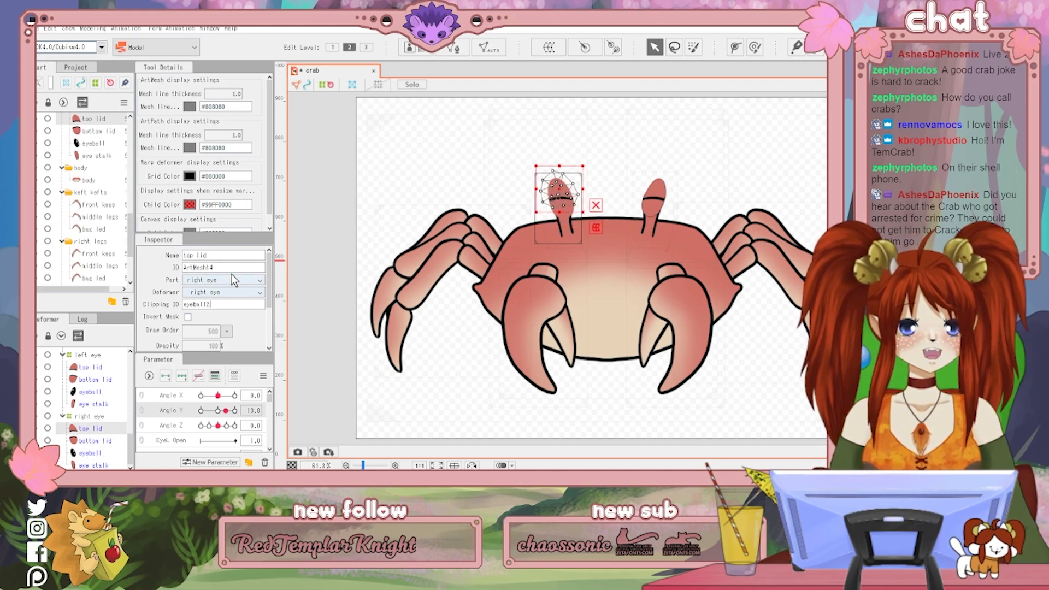
click(89, 441)
key(ctrl+v)
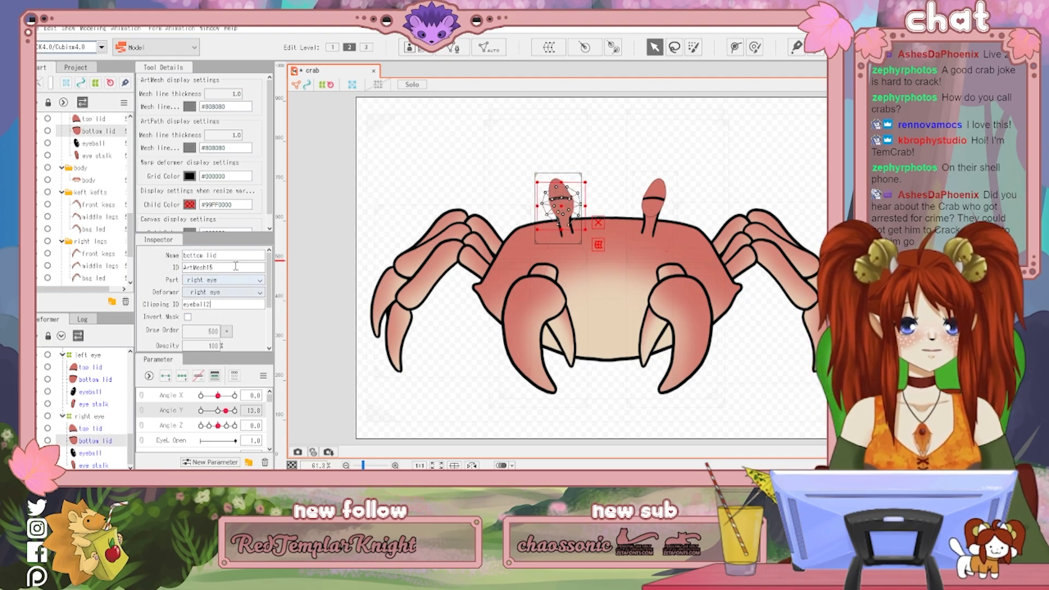
click(236, 267)
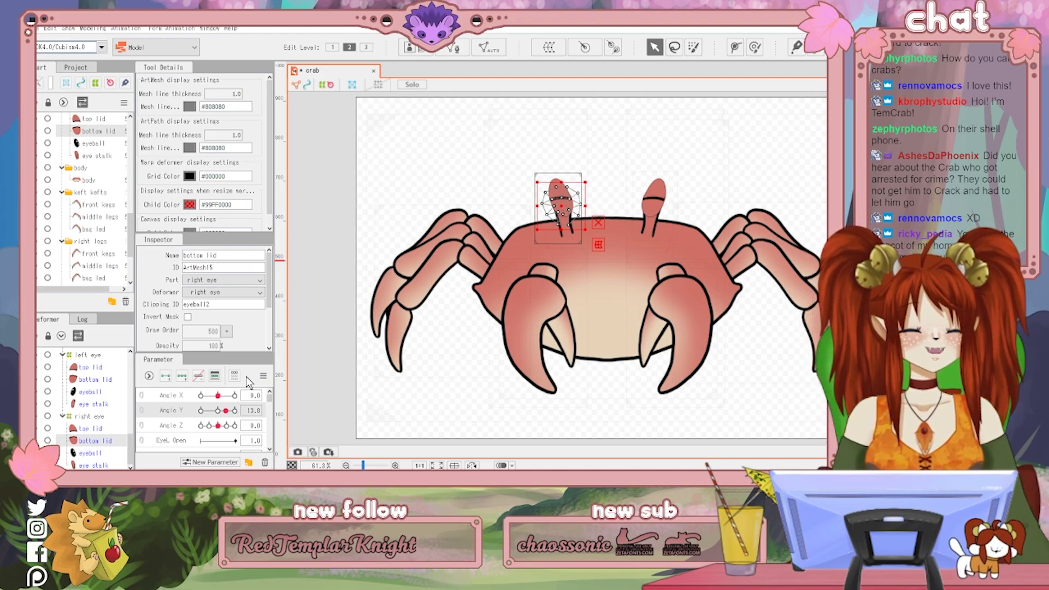
click(232, 308)
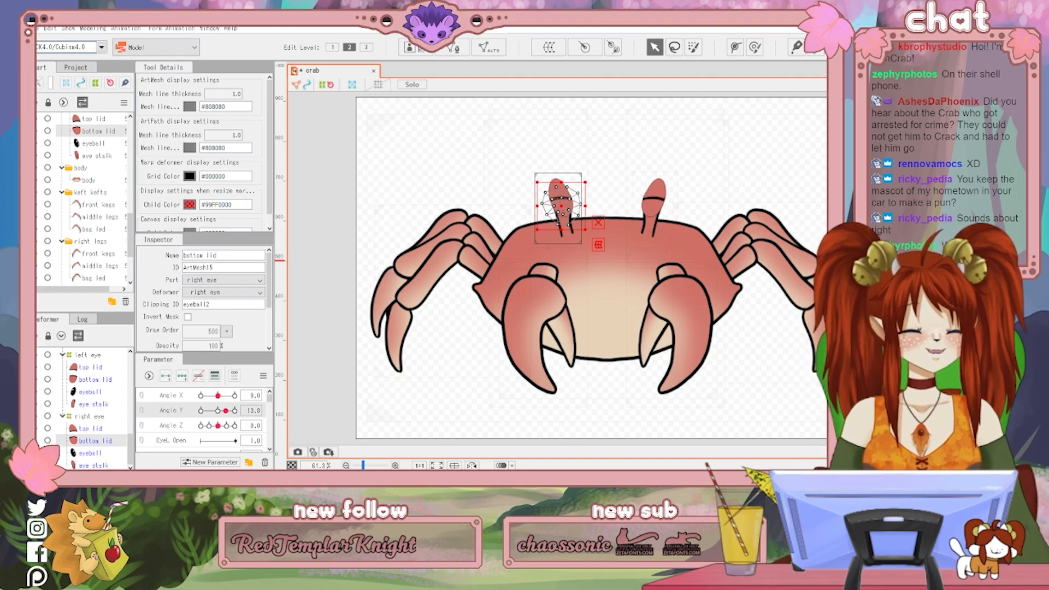
Add two EyeL Open keys to the left eye's top lid
scroll(204, 427, down, 1)
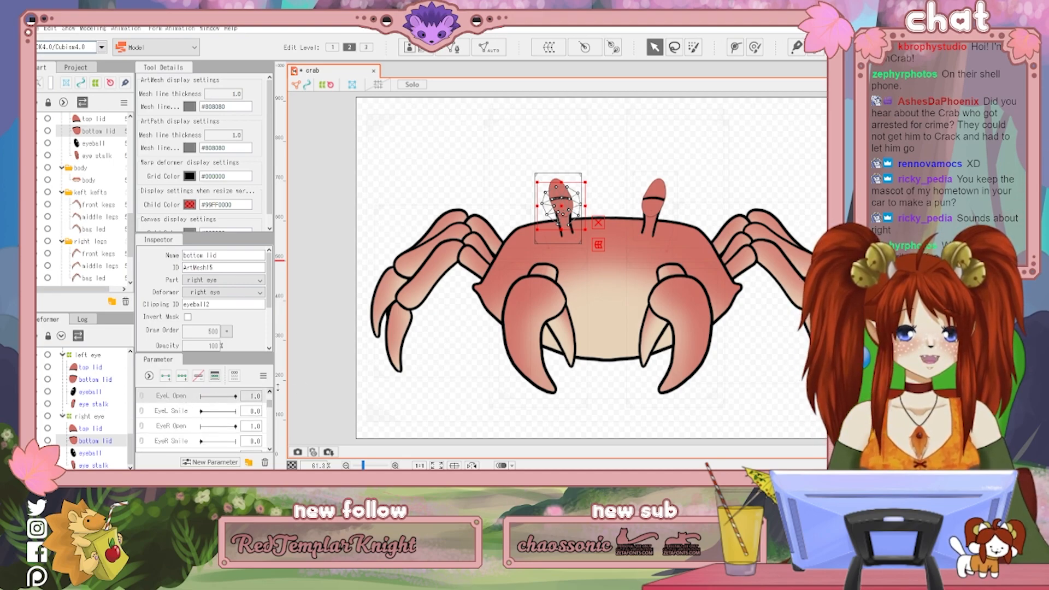
click(89, 367)
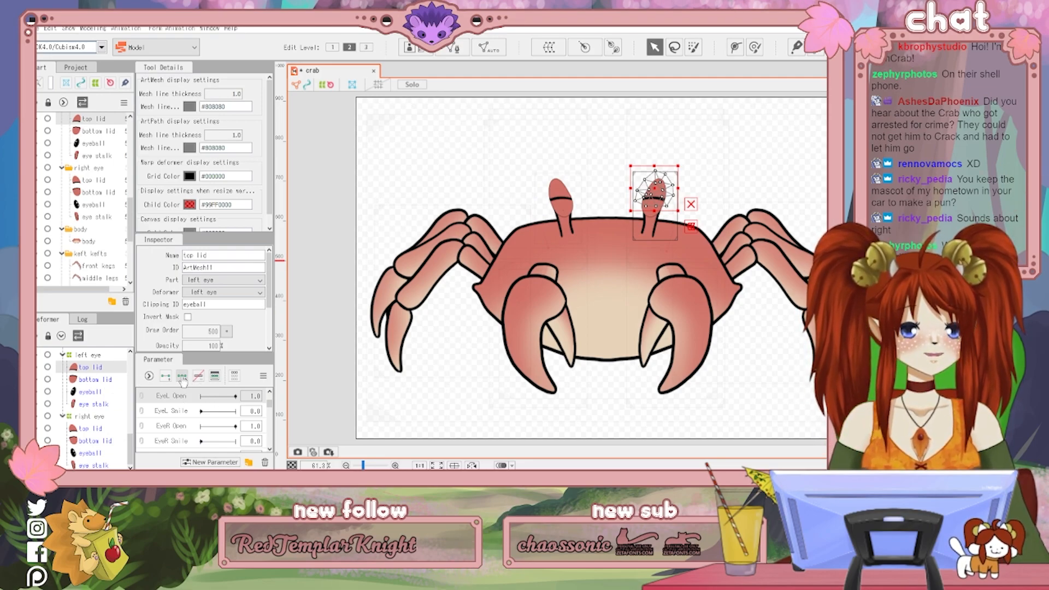
click(165, 377)
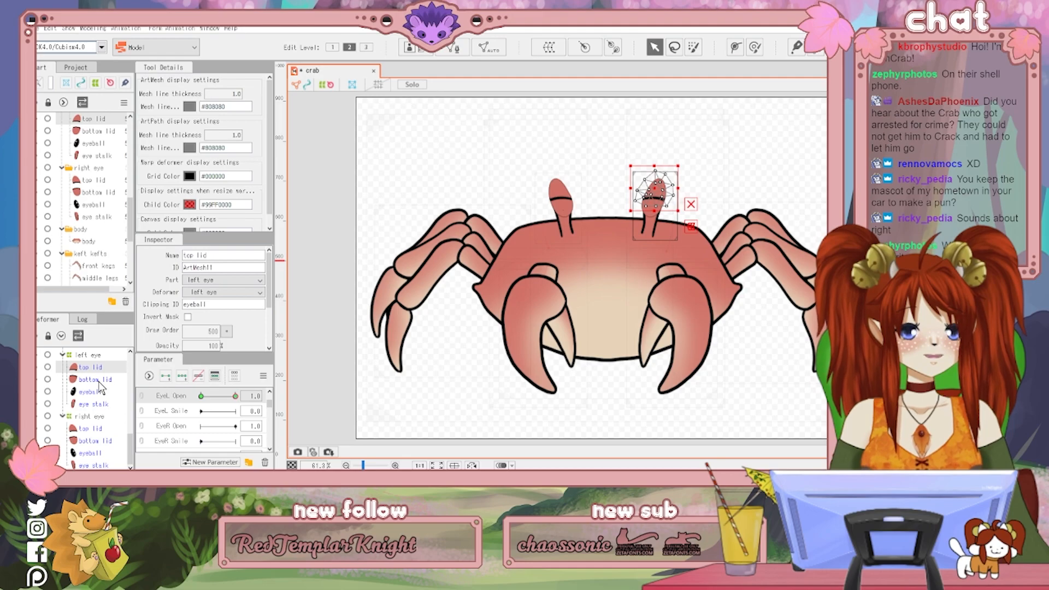
Give the left eye's top lid a denser outline mesh and draw a three-point deform path along its dark lower edge
scroll(655, 186, up, 10)
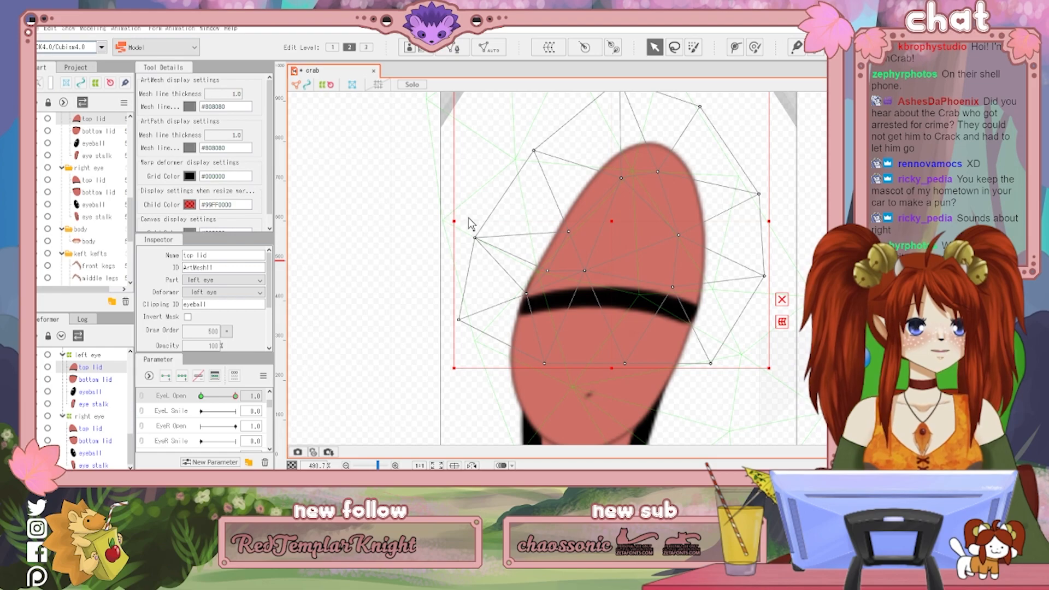
key(ctrl+z)
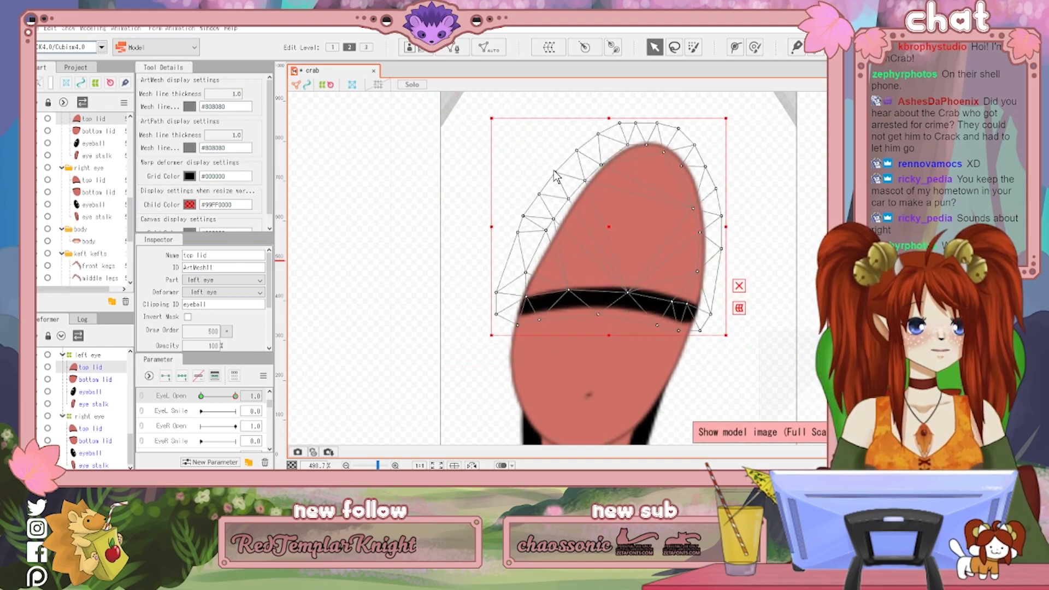
click(736, 47)
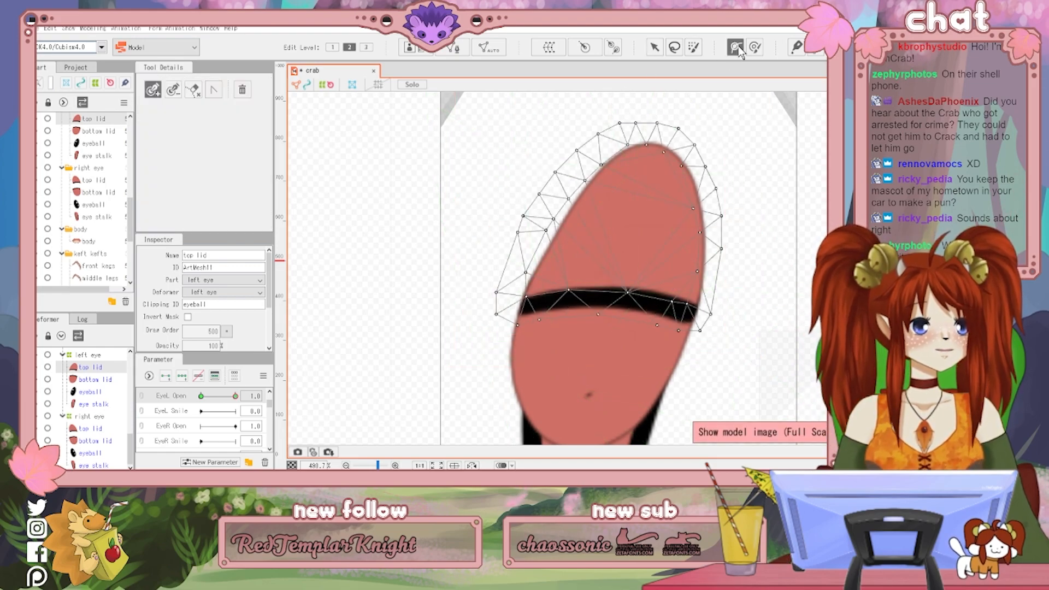
click(514, 307)
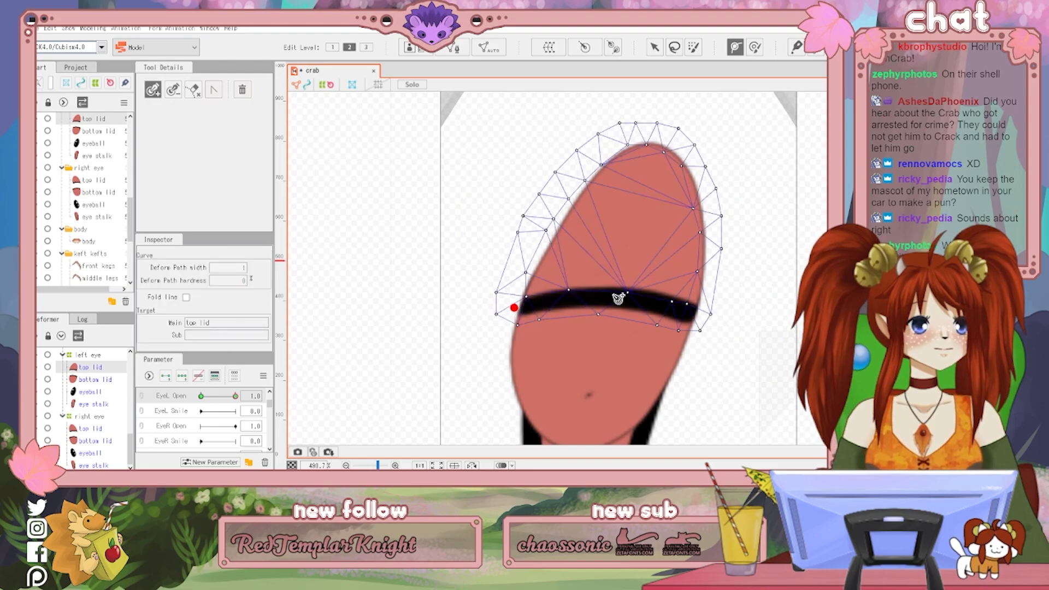
click(601, 295)
click(690, 314)
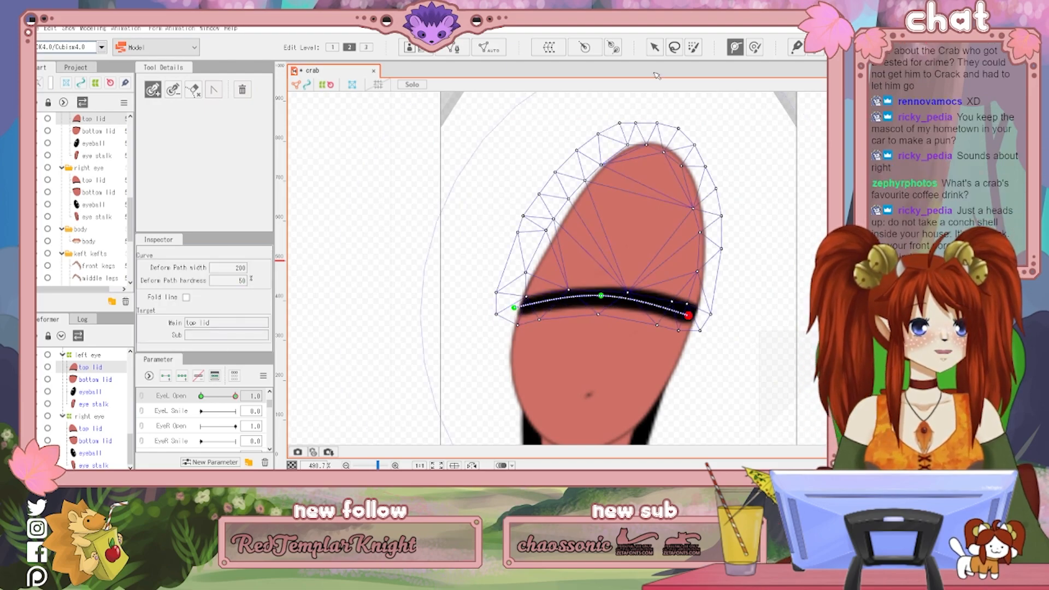
At EyeL Open 1.0, raise the top lid's deform path points to the eyeball's upper outline and test the blink
click(655, 48)
drag(601, 296, 646, 157)
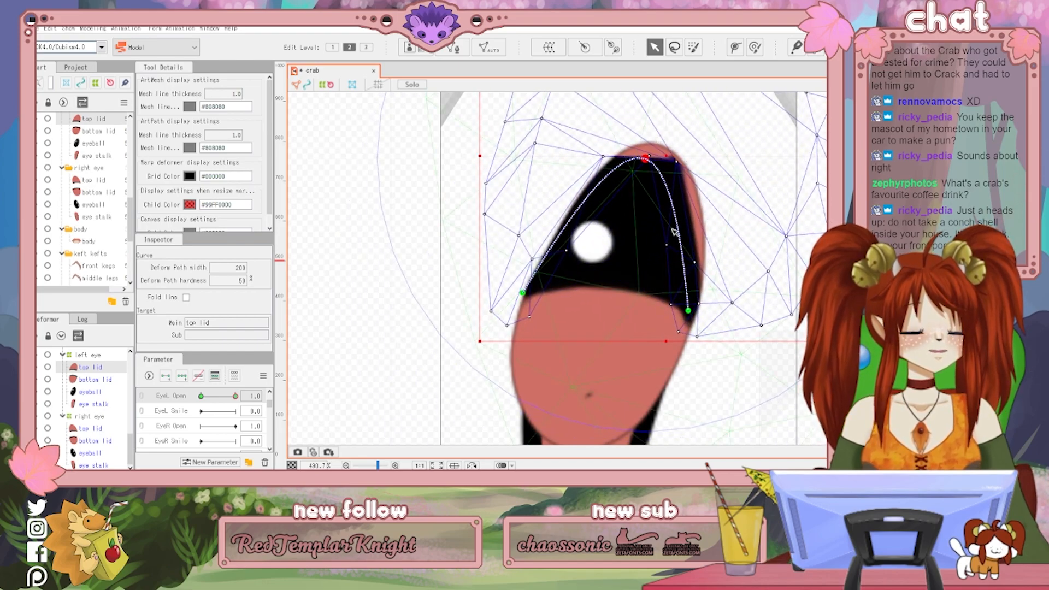
drag(690, 312, 718, 212)
click(522, 292)
drag(523, 289, 562, 199)
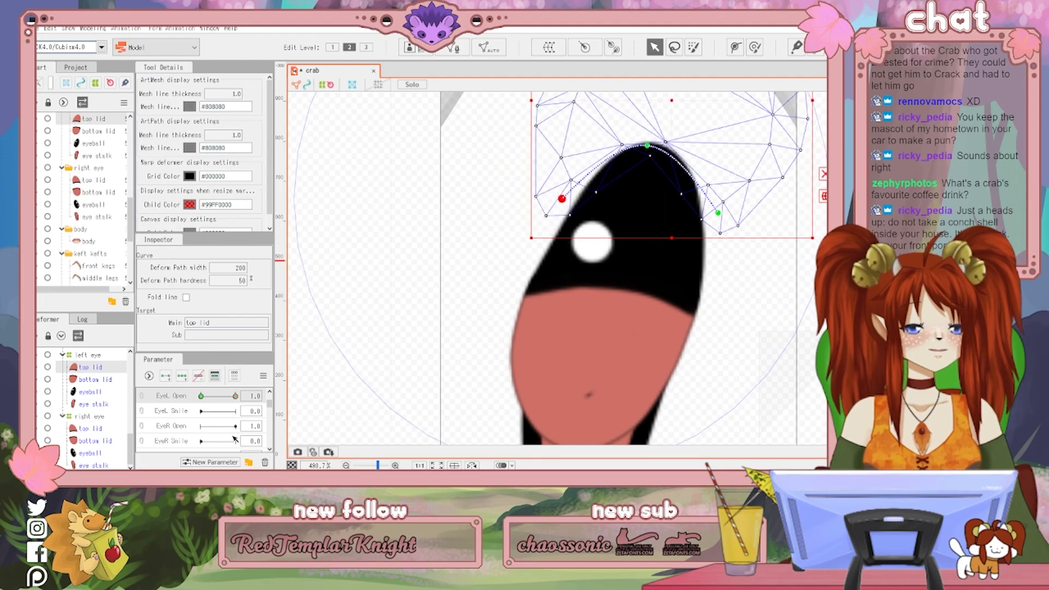
drag(235, 397, 153, 418)
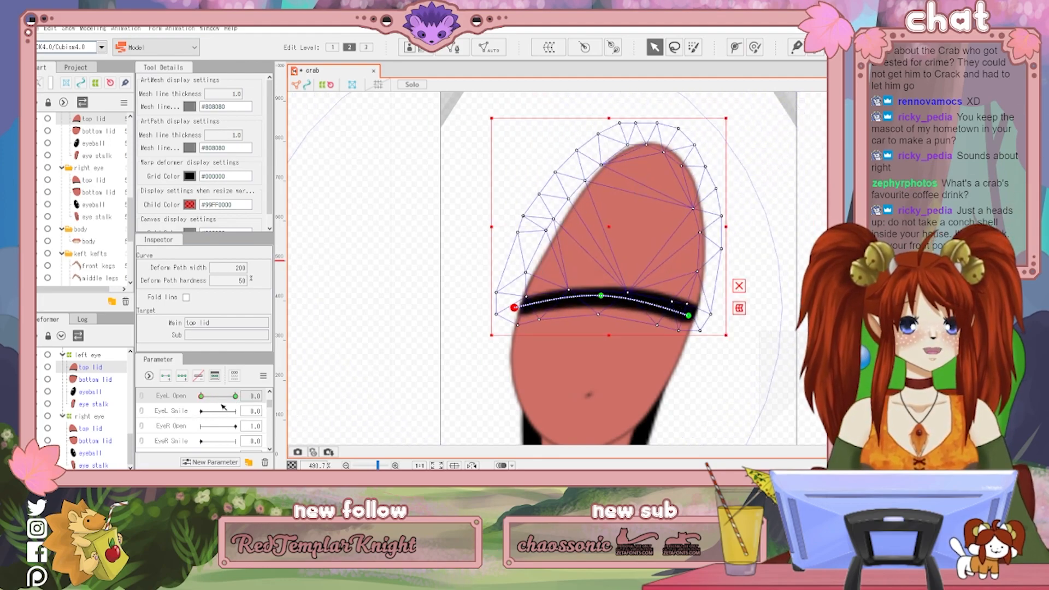
click(237, 396)
Give the left eye's bottom lid a denser outline mesh and draw a three-point deform path along its upper edge
click(85, 381)
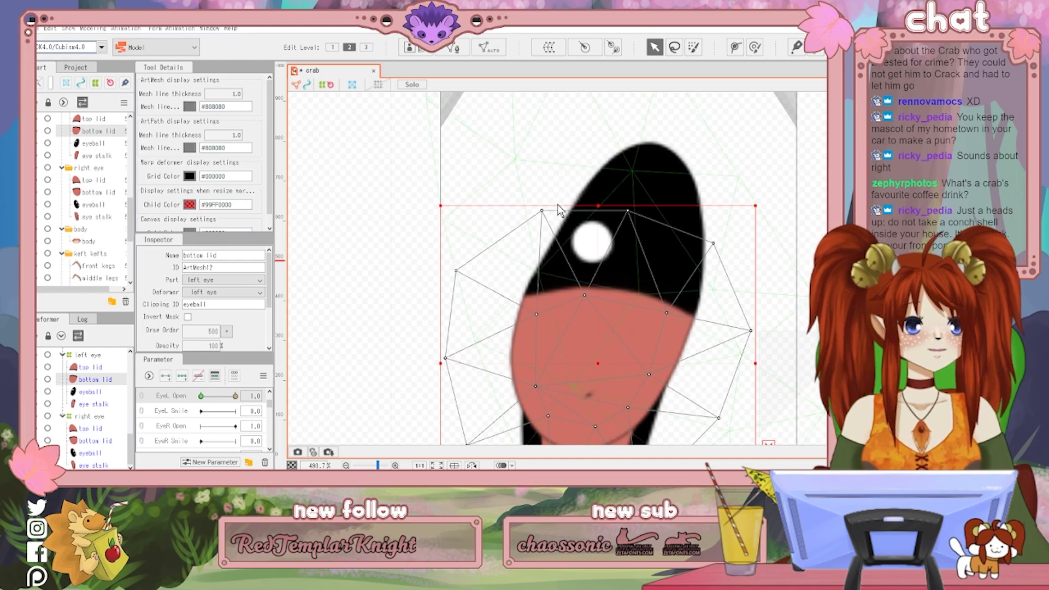
key(ctrl+z)
scroll(610, 232, down, 2)
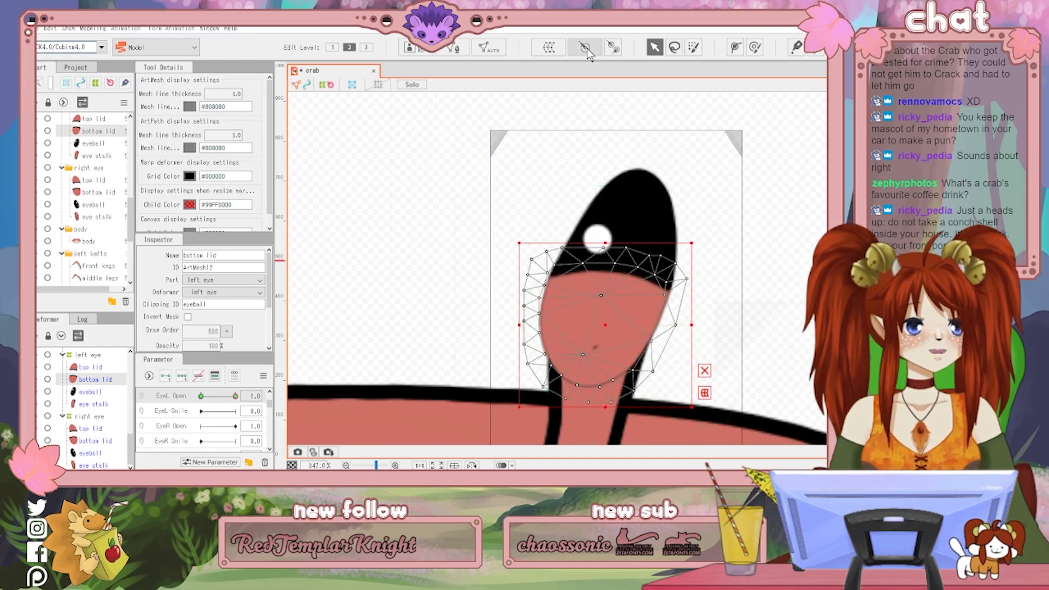
click(735, 48)
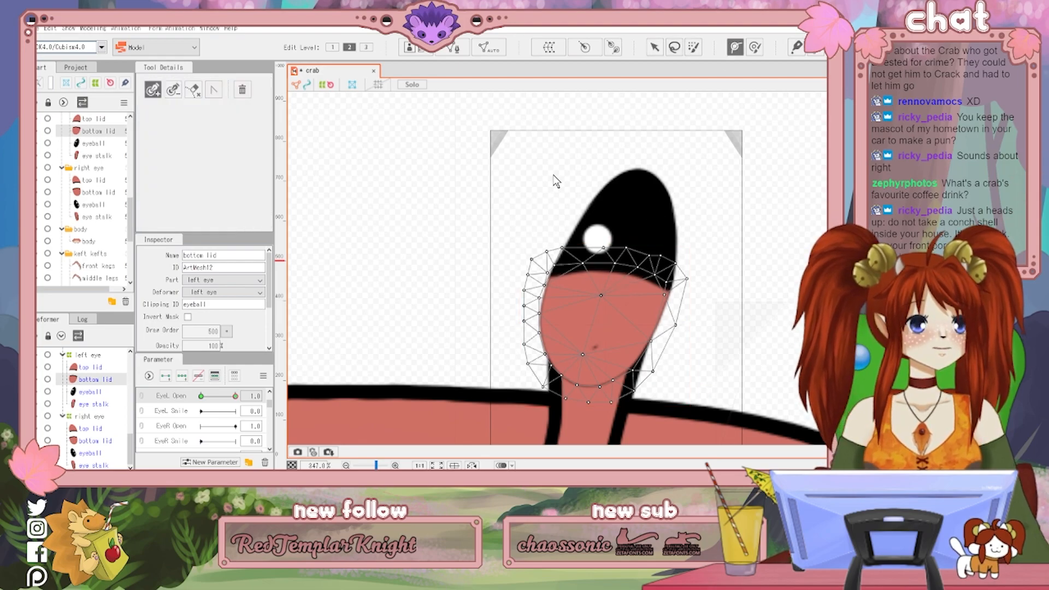
click(552, 272)
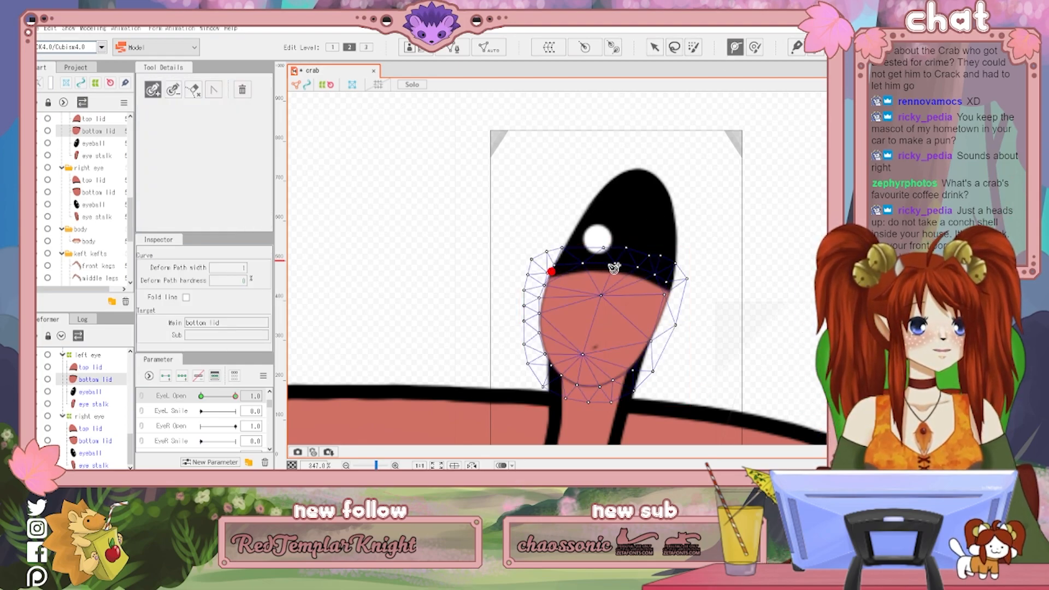
click(611, 267)
click(668, 288)
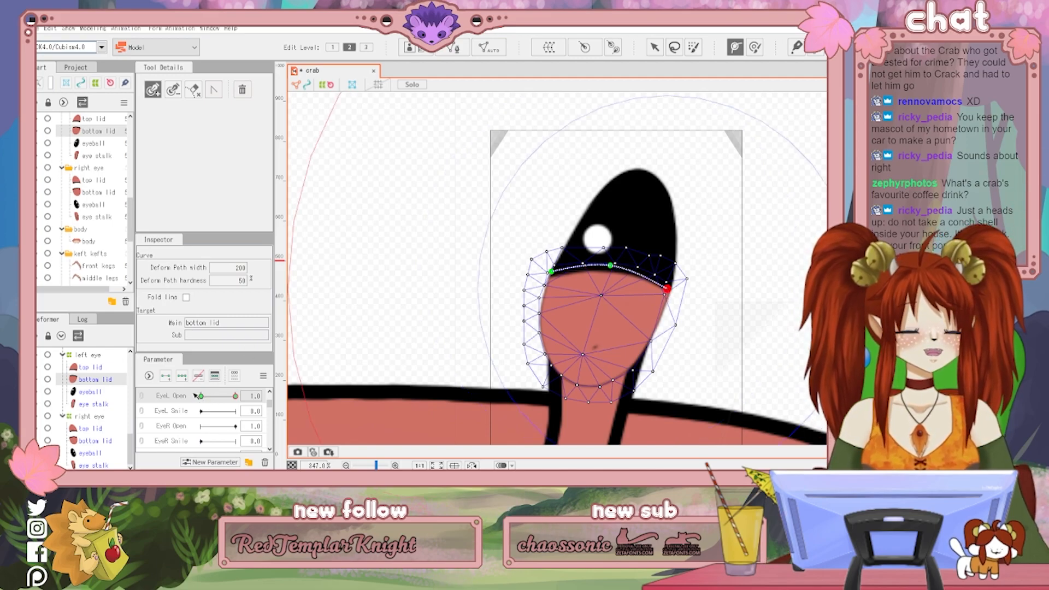
At EyeL Open 1.0, lower the bottom lid's deform path points to the eyeball's lower outline so the eye is fully uncovered
click(654, 47)
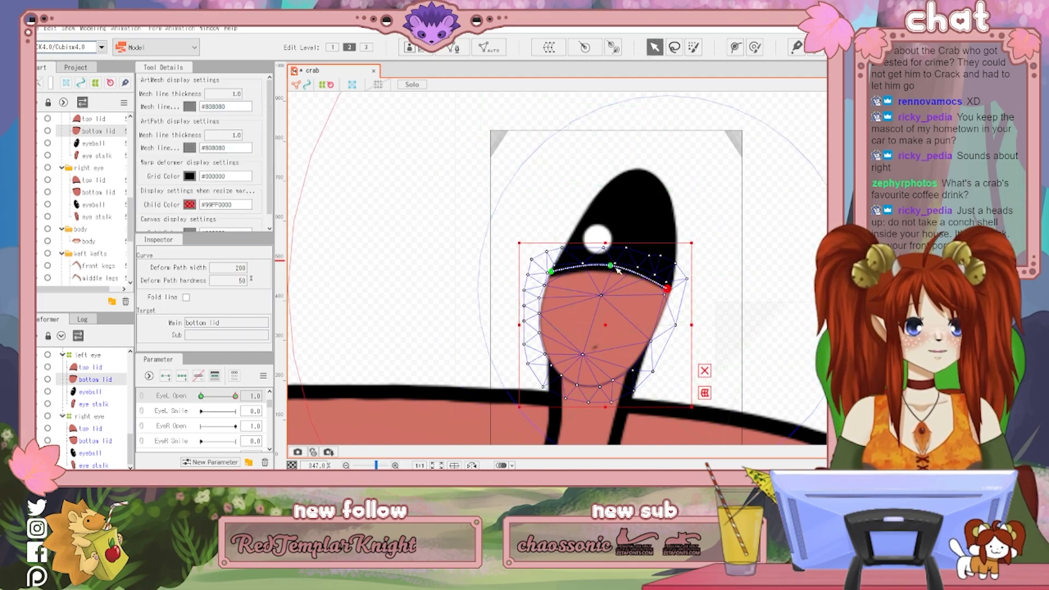
drag(611, 266, 601, 333)
drag(667, 289, 656, 364)
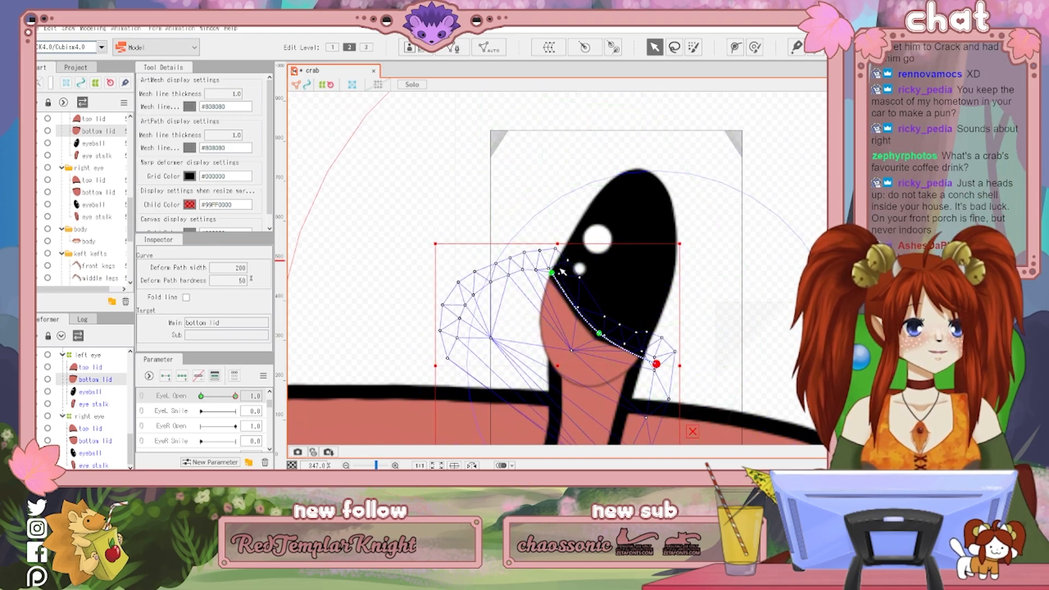
drag(553, 273, 538, 345)
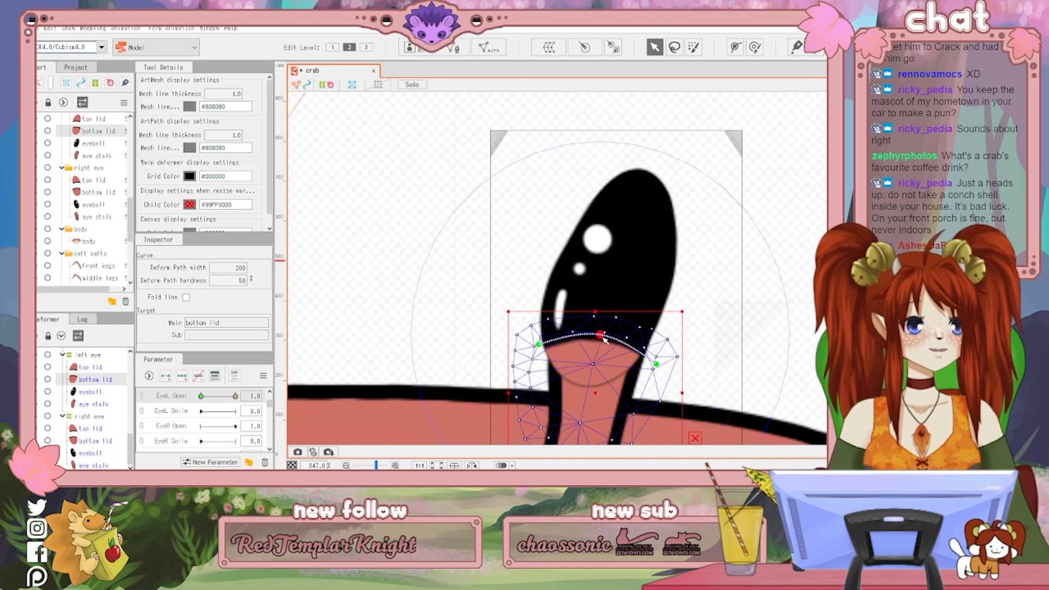
drag(600, 334, 590, 383)
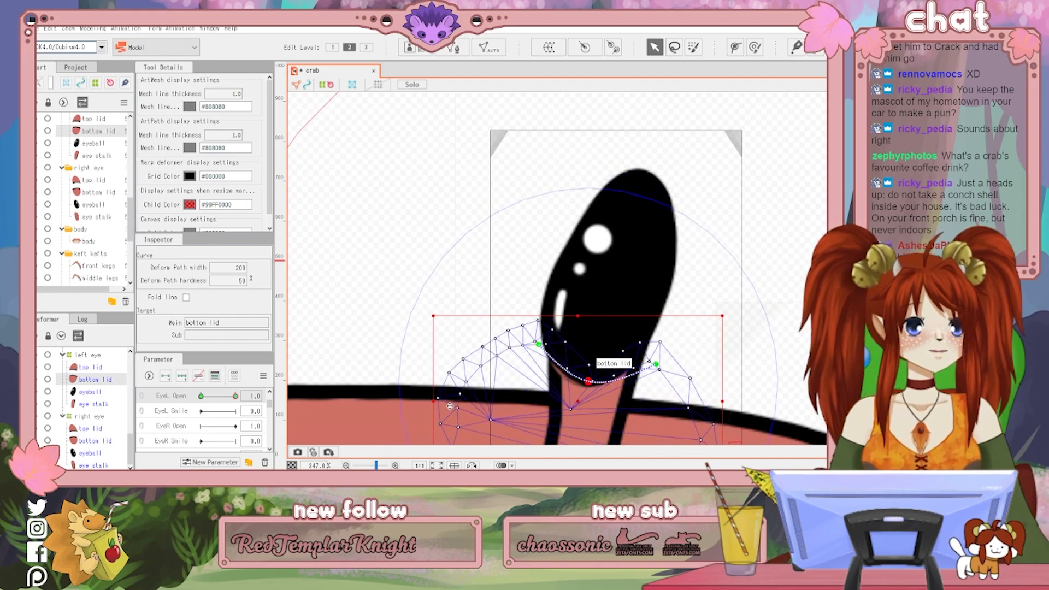
drag(240, 399, 266, 412)
click(178, 416)
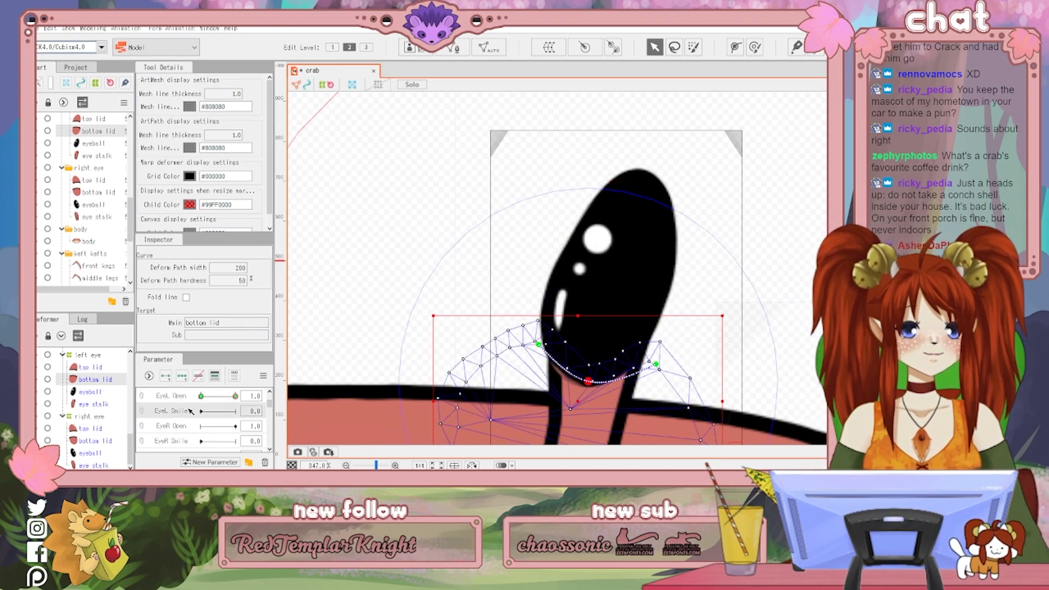
click(173, 381)
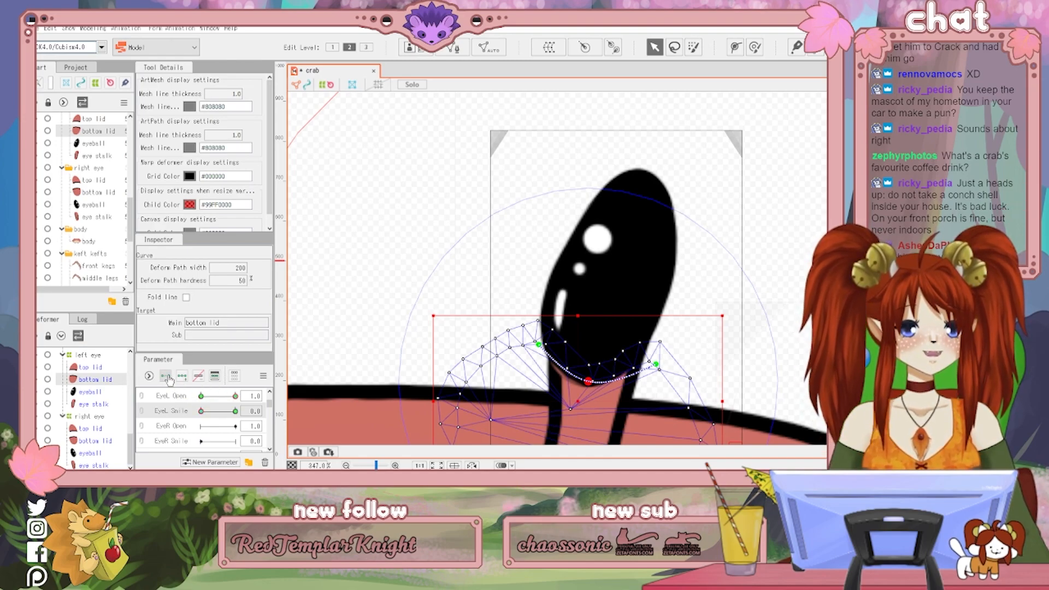
mouse_move(202, 414)
mouse_down()
mouse_move(241, 418)
mouse_move(197, 401)
mouse_up()
key(ctrl+z)
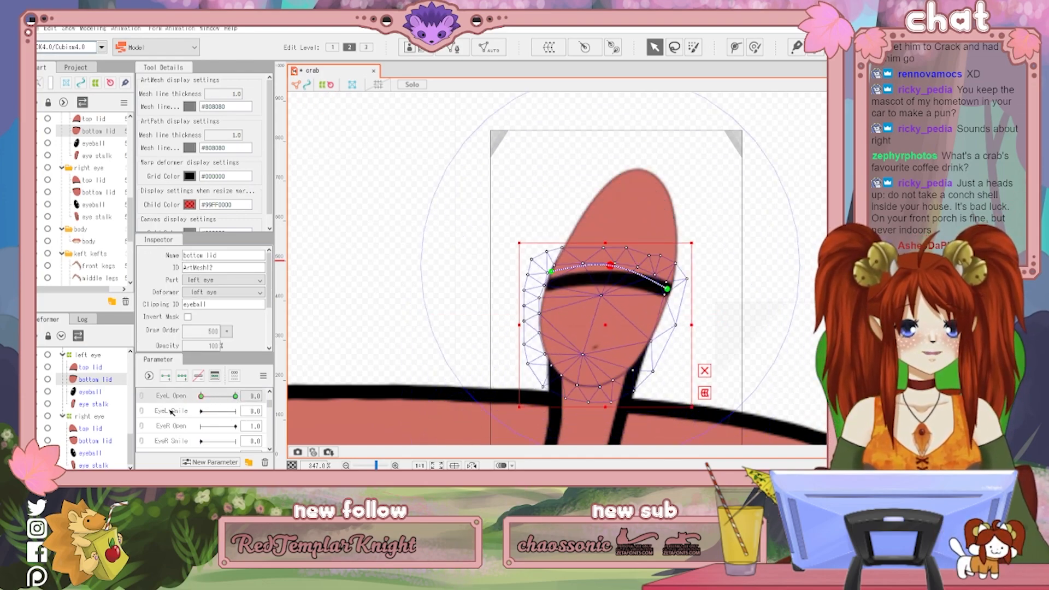
Add two EyeL Smile keys to the left eye's bottom lid with EyeL Open at 0.0
click(170, 410)
click(166, 376)
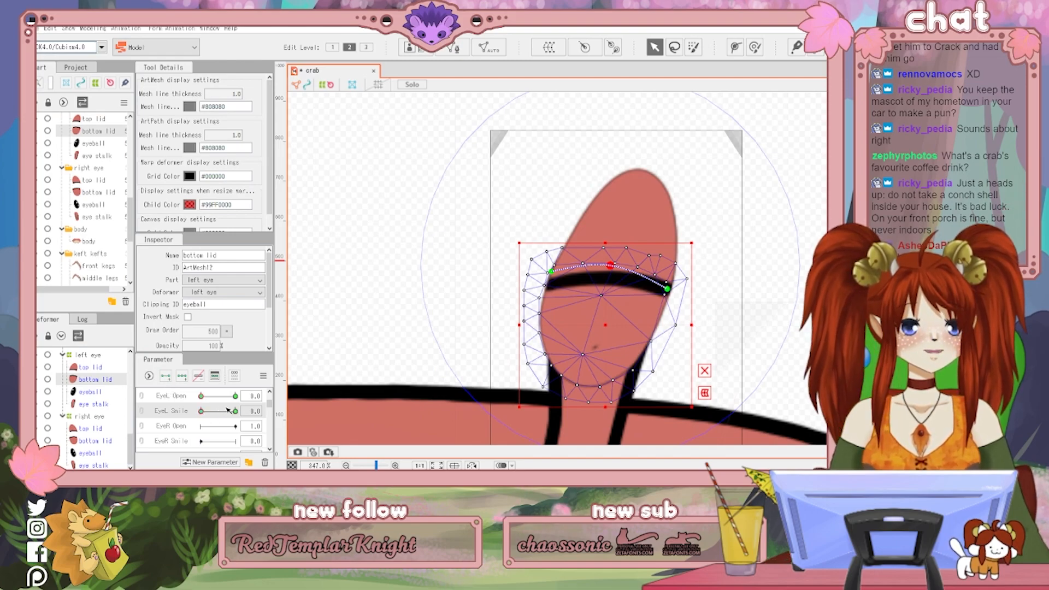
Try arching the closed left eye's top and bottom lid edges upward, stretching the bottom lid's mesh to cover the eye
click(115, 367)
drag(604, 278, 616, 259)
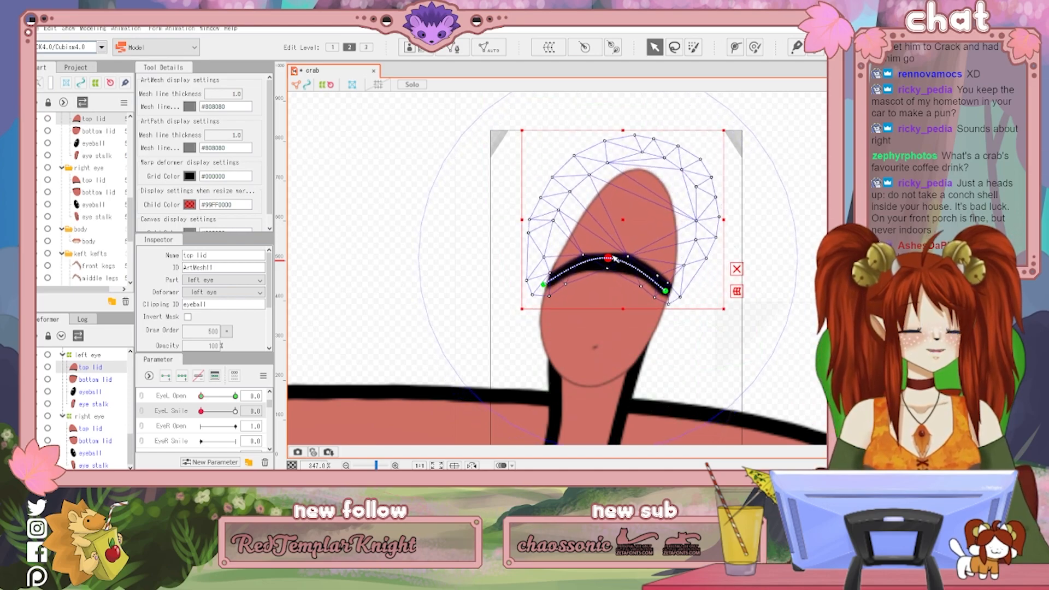
click(90, 380)
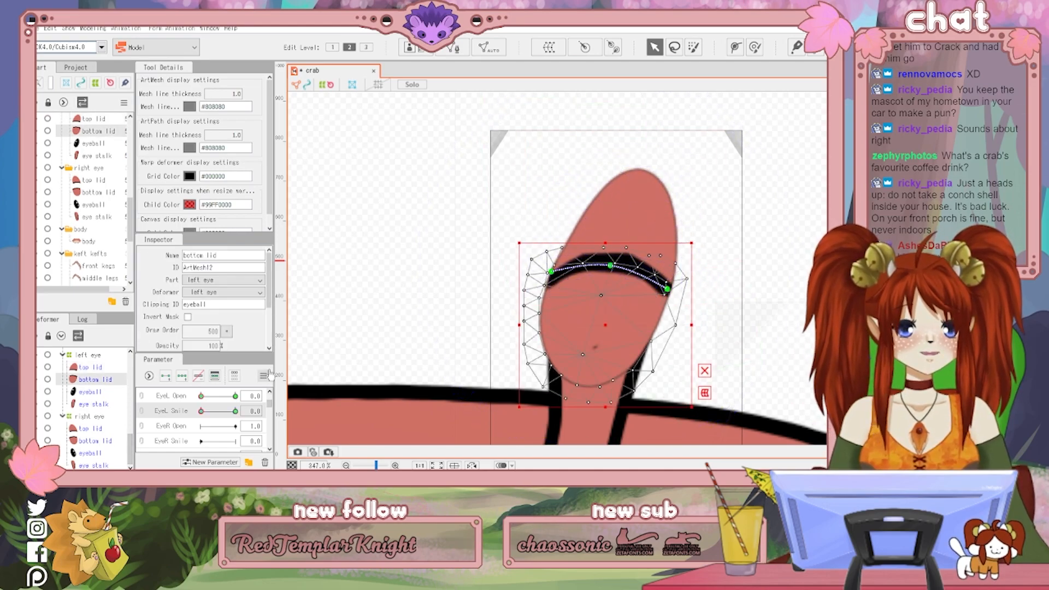
click(612, 264)
drag(613, 265, 612, 256)
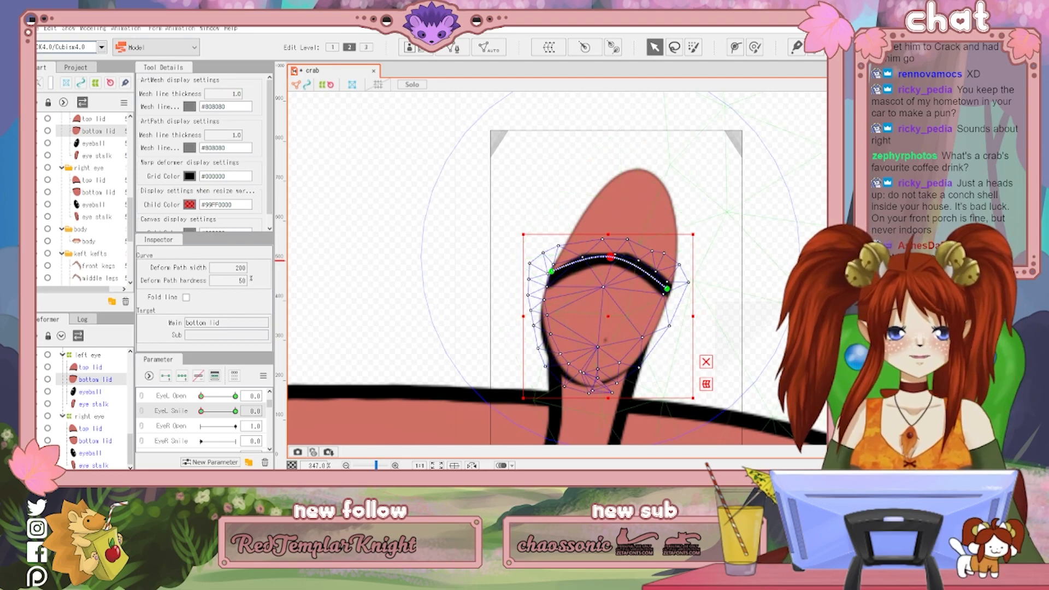
drag(608, 398, 608, 413)
drag(523, 323, 514, 323)
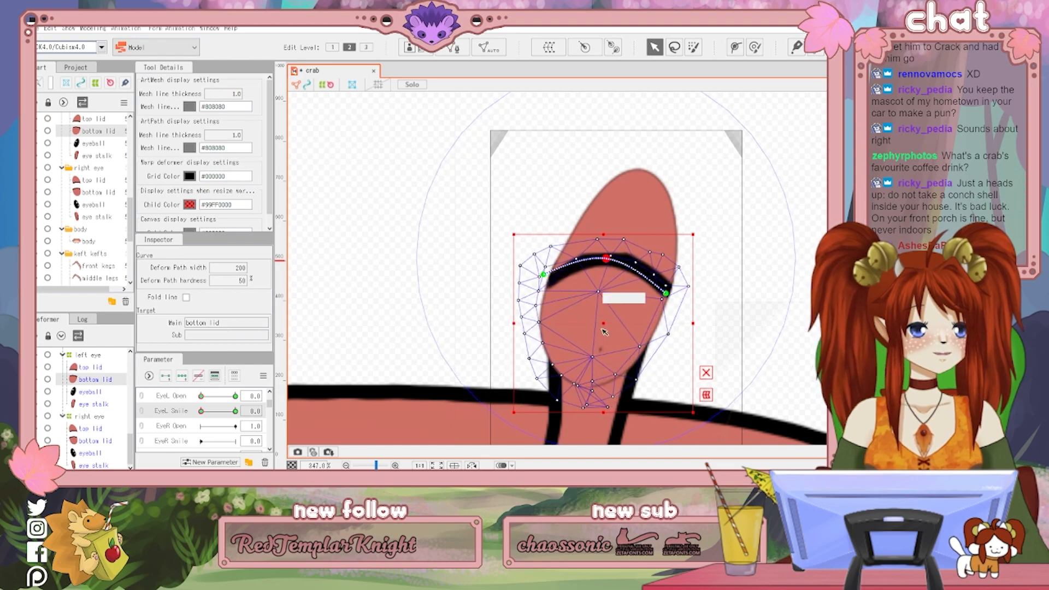
drag(695, 322, 697, 323)
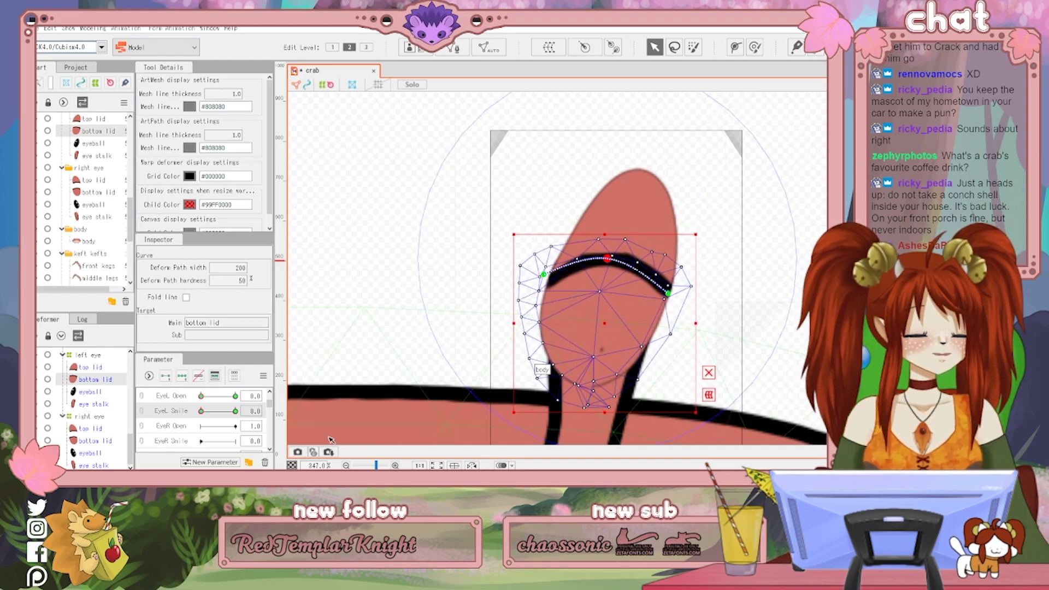
Set EyeL Smile to 1.0 and try lowering the bottom lid's deform path points towards the eye stalk
drag(203, 412, 236, 412)
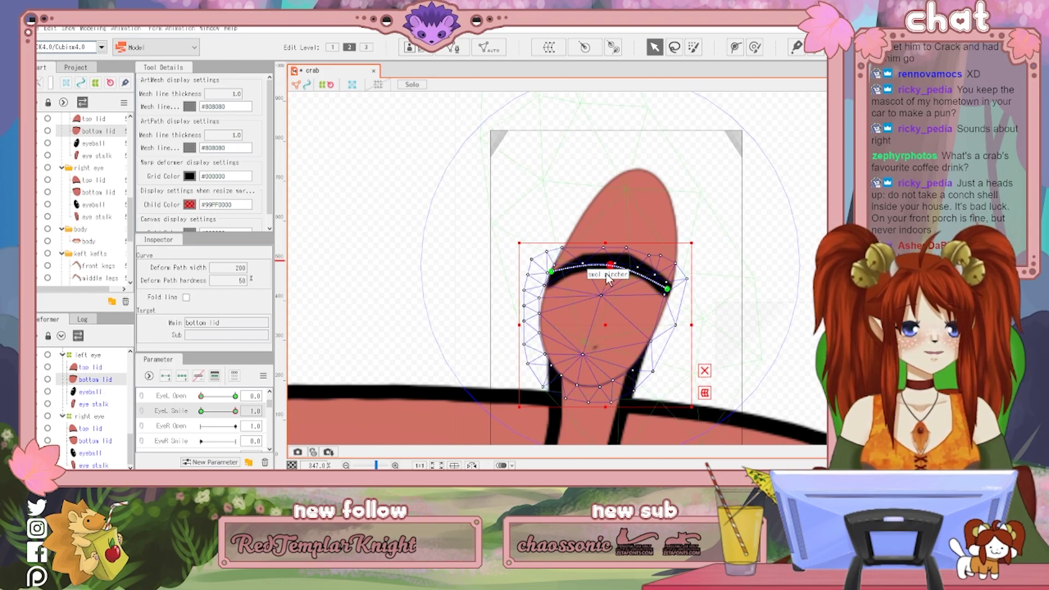
drag(610, 267, 593, 324)
drag(558, 280, 539, 365)
click(666, 288)
drag(667, 288, 660, 360)
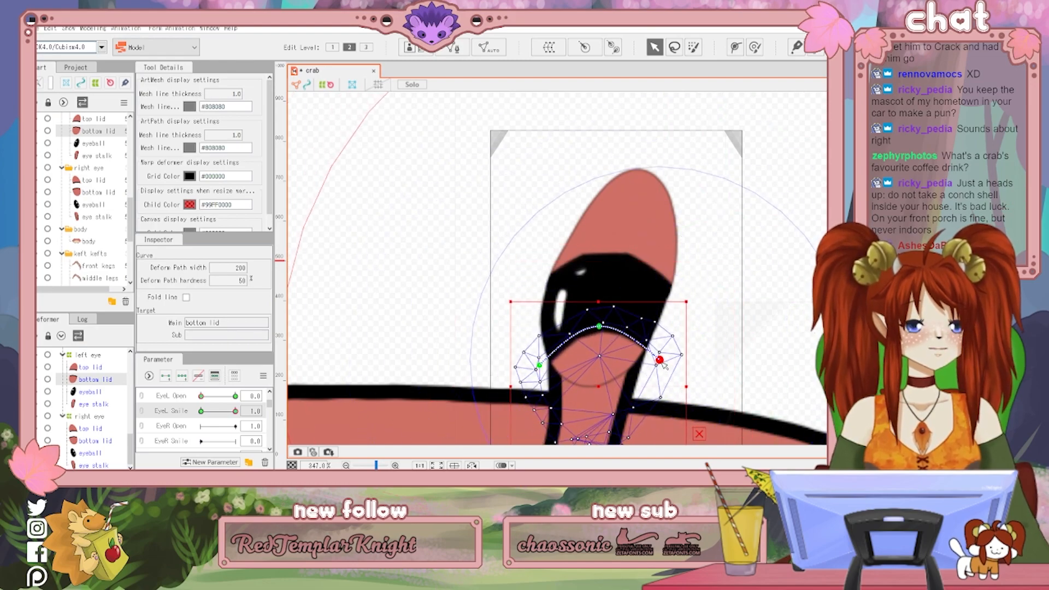
Select the left eye's top lid and test the EyeL Smile and EyeL Open values between 0.0 and 1.0
click(98, 368)
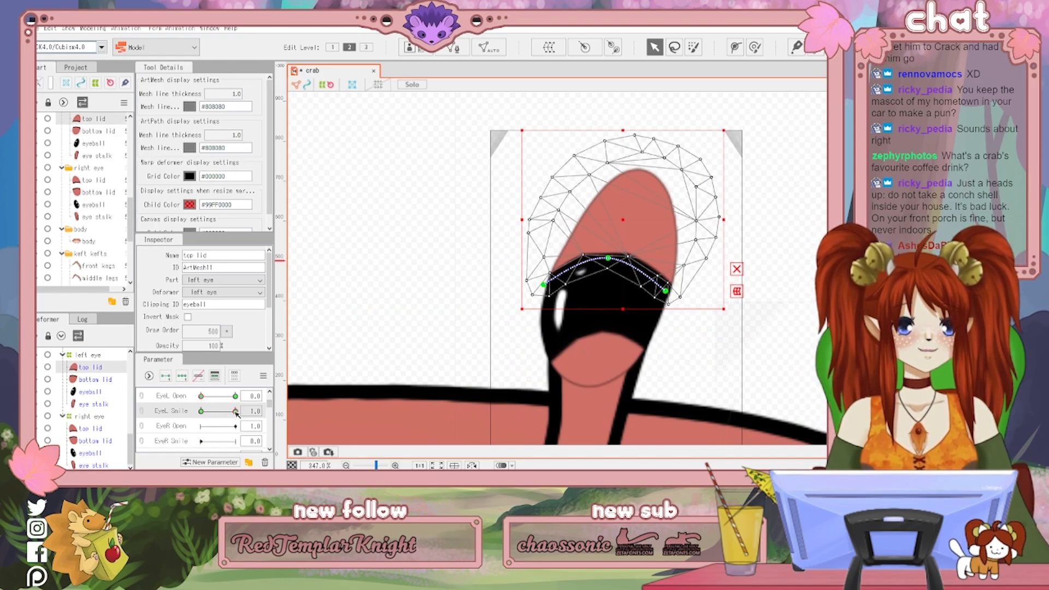
drag(236, 413, 182, 421)
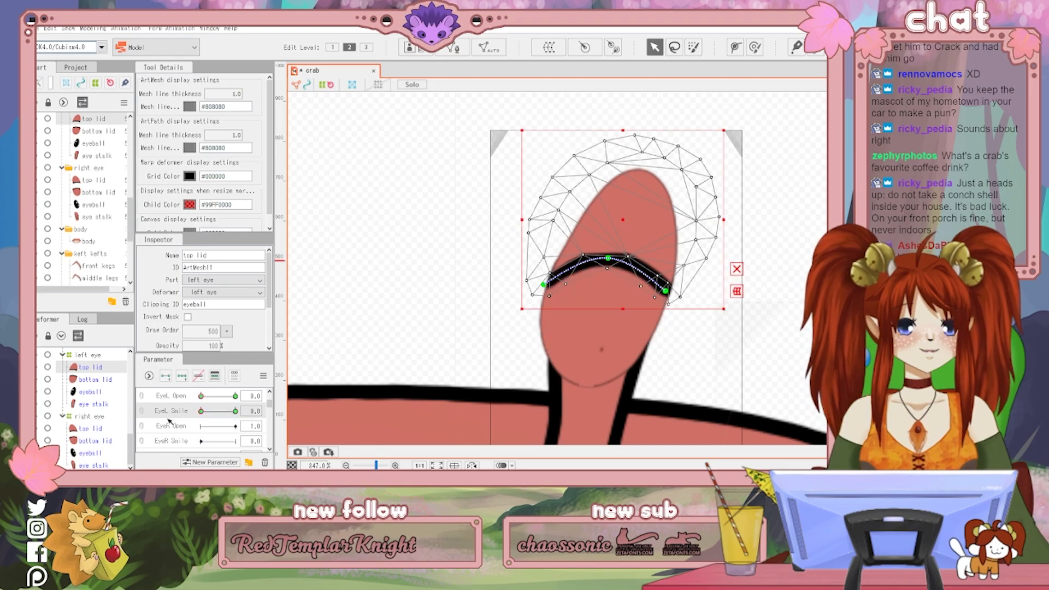
click(237, 397)
drag(241, 401, 201, 398)
drag(201, 411, 271, 409)
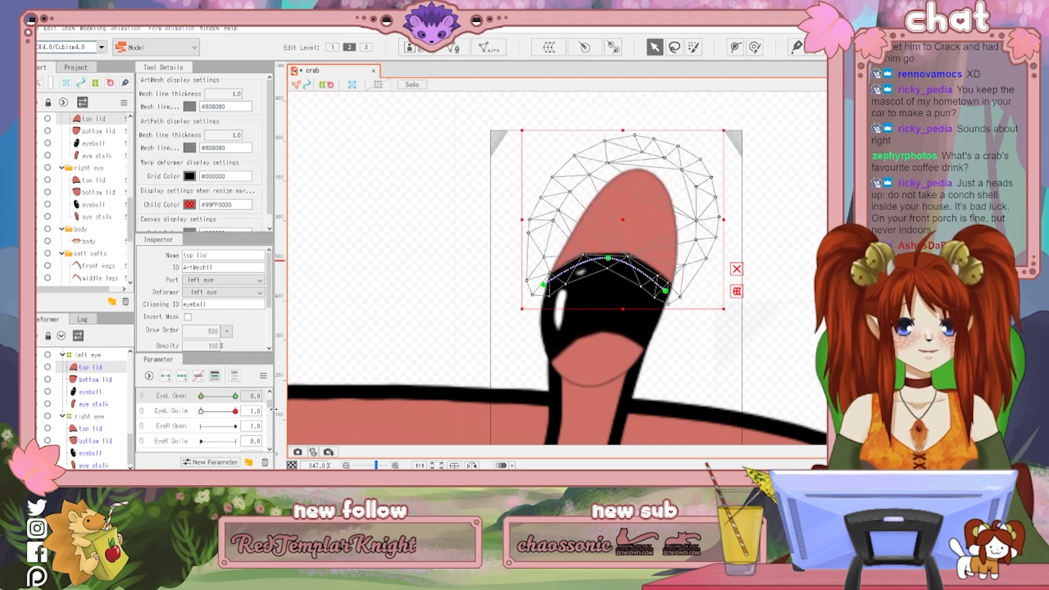
Undo the left eye's lid edits back to the flatter closed shapes of the top and bottom lids
click(95, 379)
drag(645, 350, 667, 289)
drag(541, 363, 551, 271)
drag(605, 323, 611, 265)
key(ctrl+z)
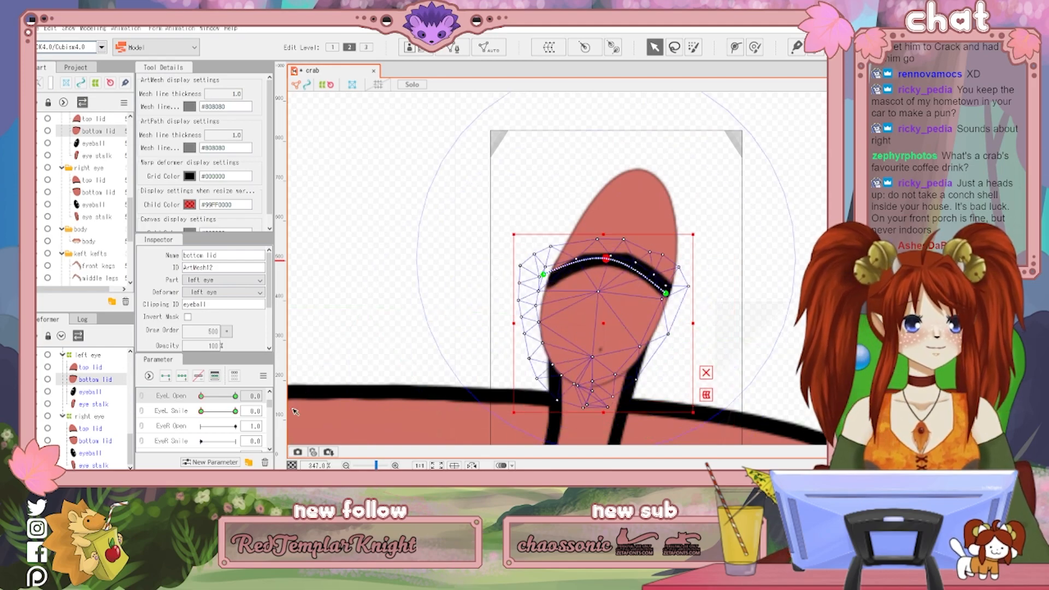
key(ctrl+z)
key(ctrl+z)
key(ctrl+z)
key(ctrl+z)
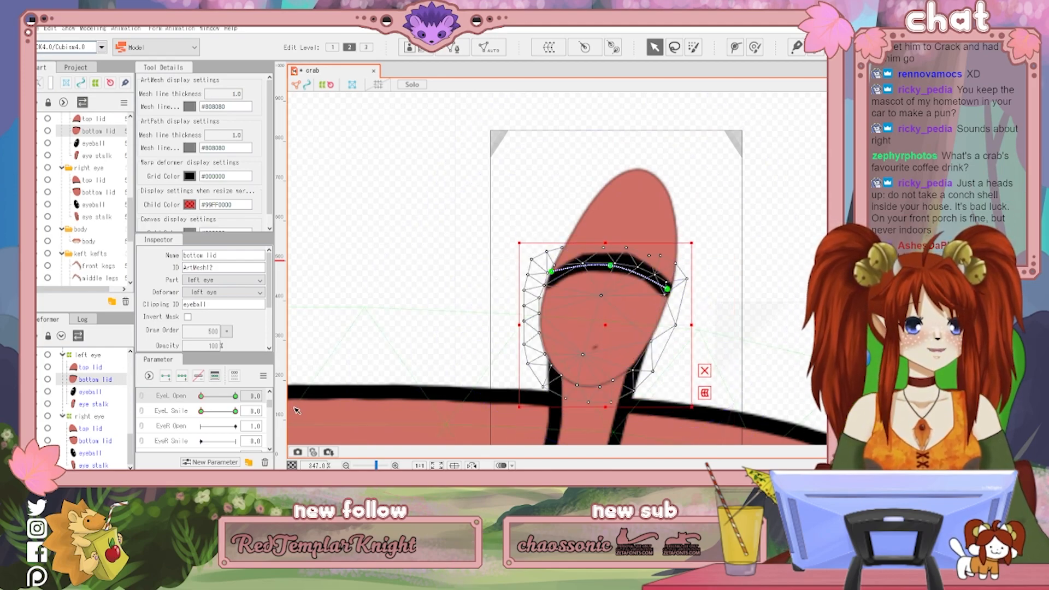
Add two EyeL Smile keys to the left eye's top lid
click(106, 384)
click(109, 368)
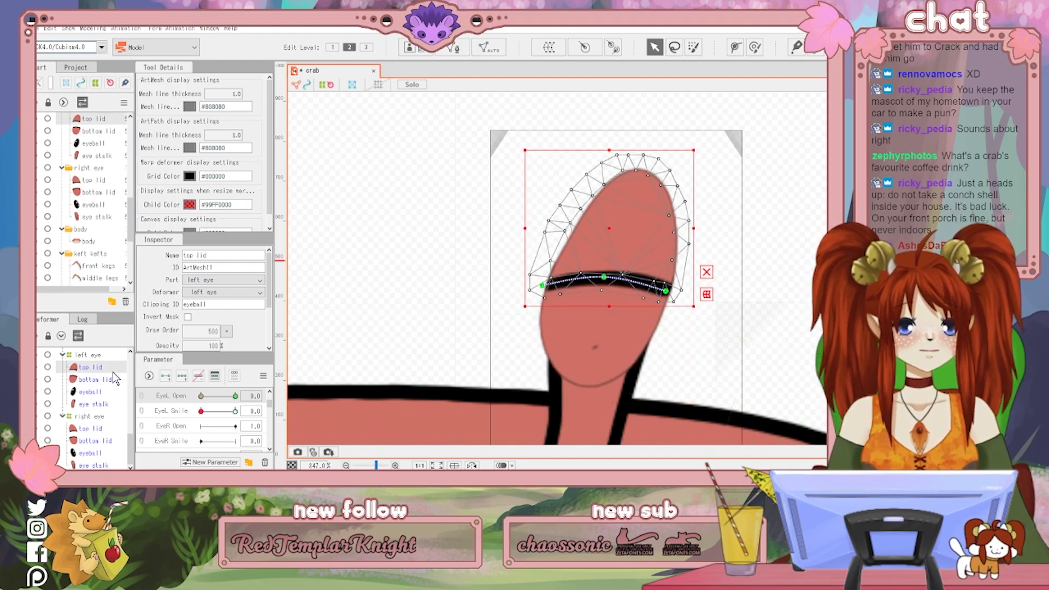
click(182, 412)
click(168, 379)
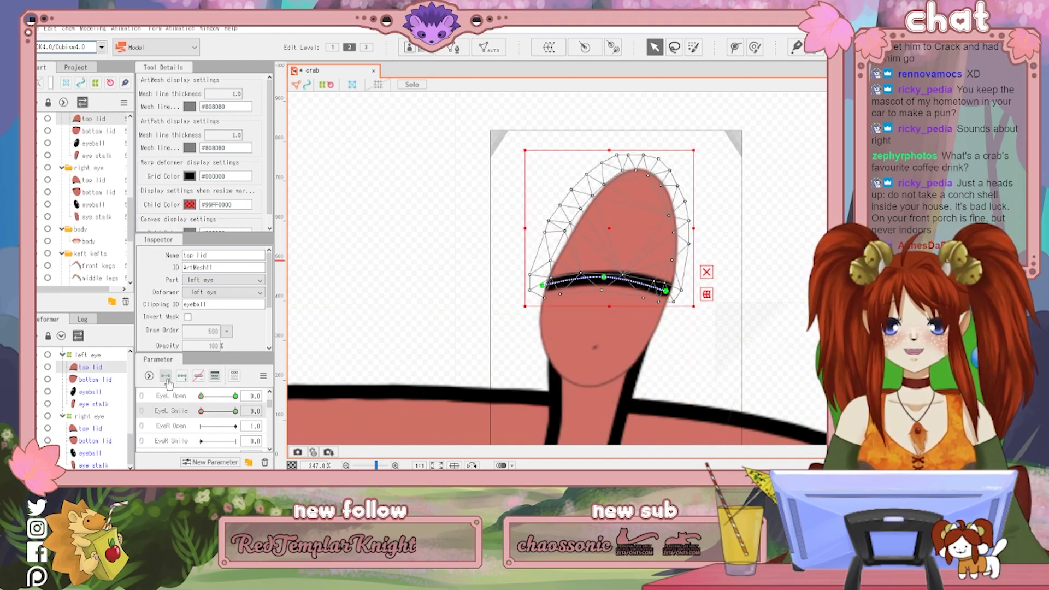
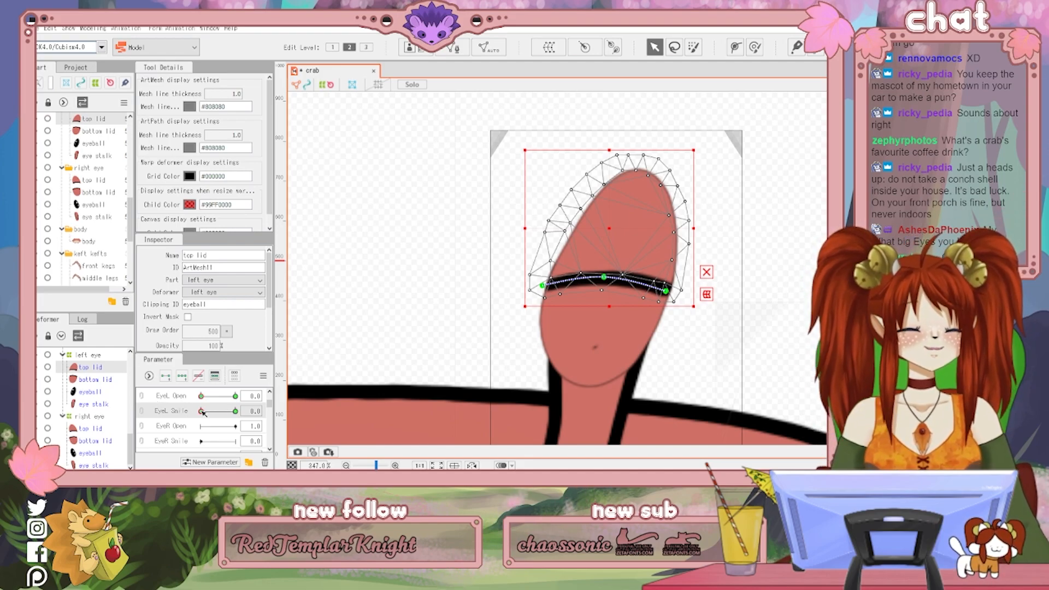
Try arching the left eye's top and bottom lids higher at EyeL Smile 0.0 and stretching the bottom lid's mesh outward and downward
click(97, 380)
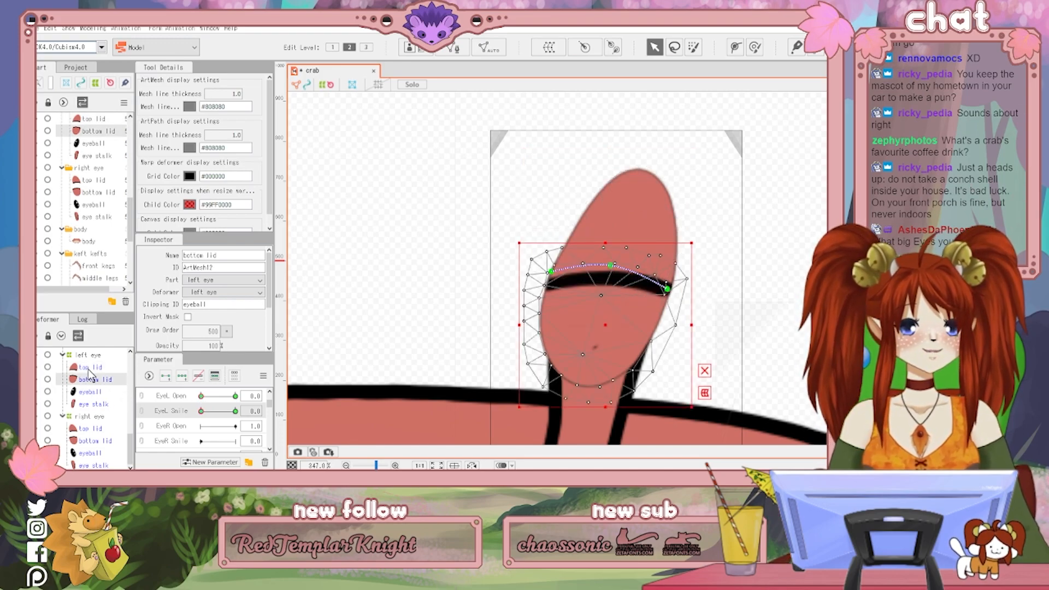
click(89, 369)
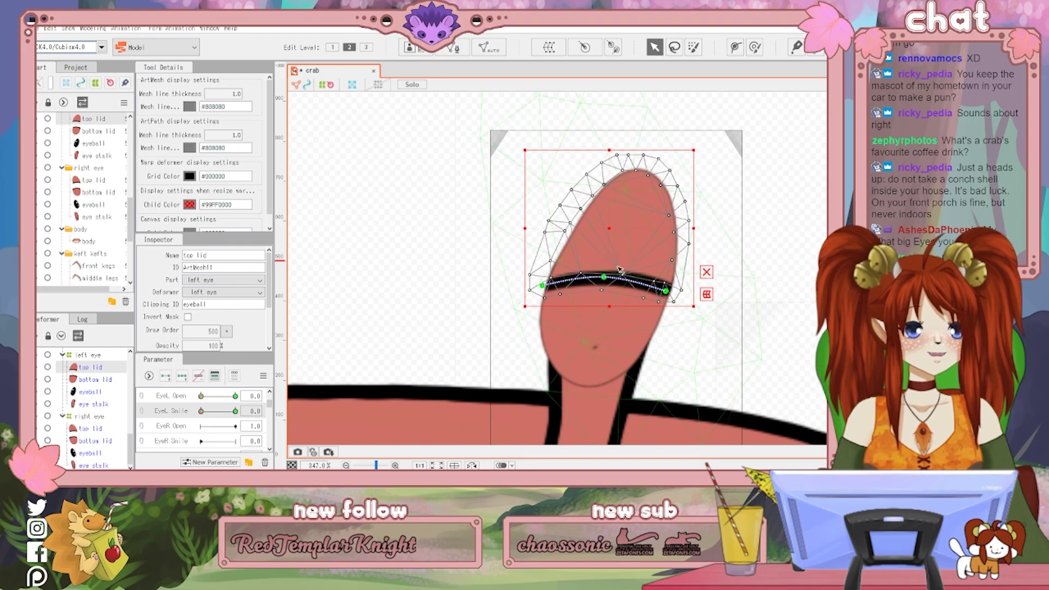
drag(605, 279, 611, 263)
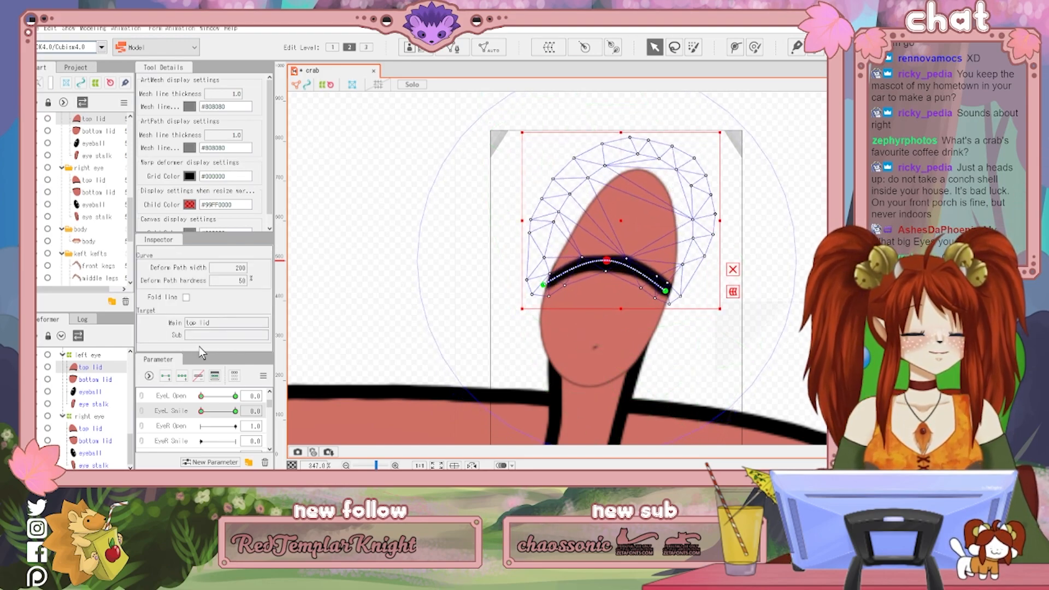
click(90, 380)
drag(611, 265, 611, 260)
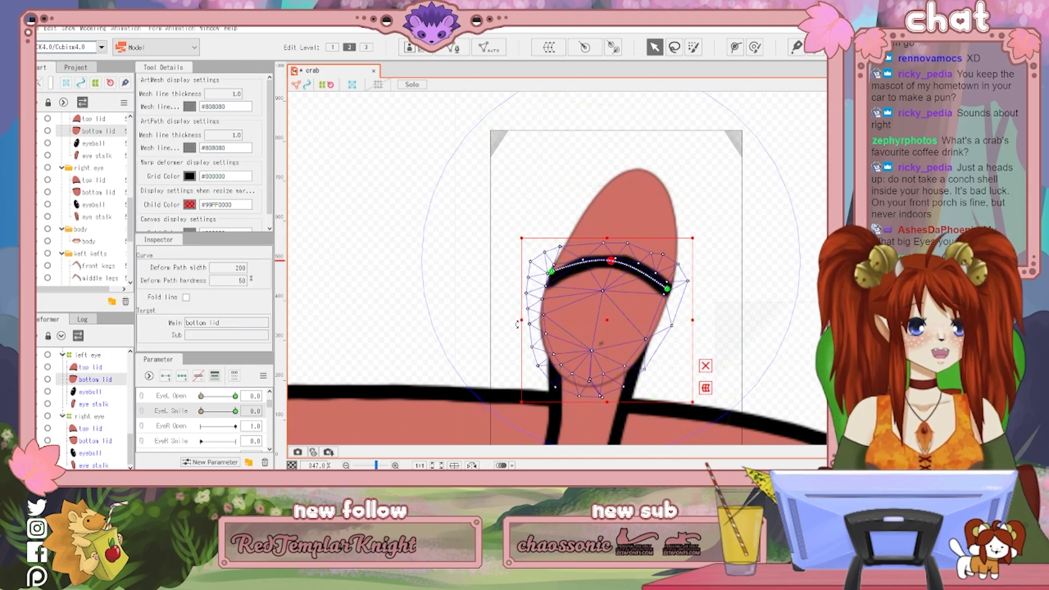
drag(521, 323, 509, 322)
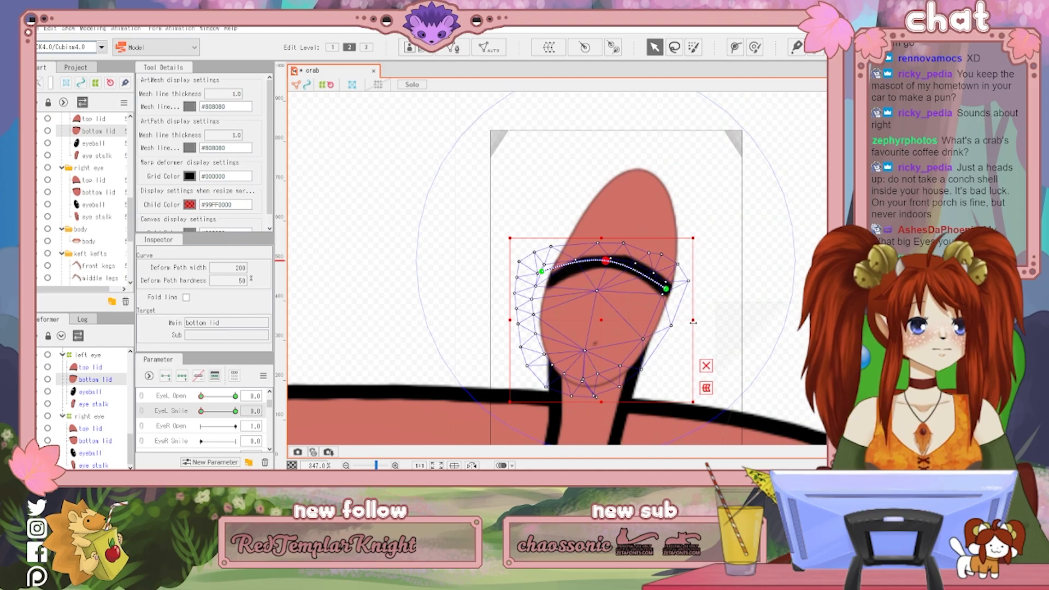
drag(693, 322, 702, 322)
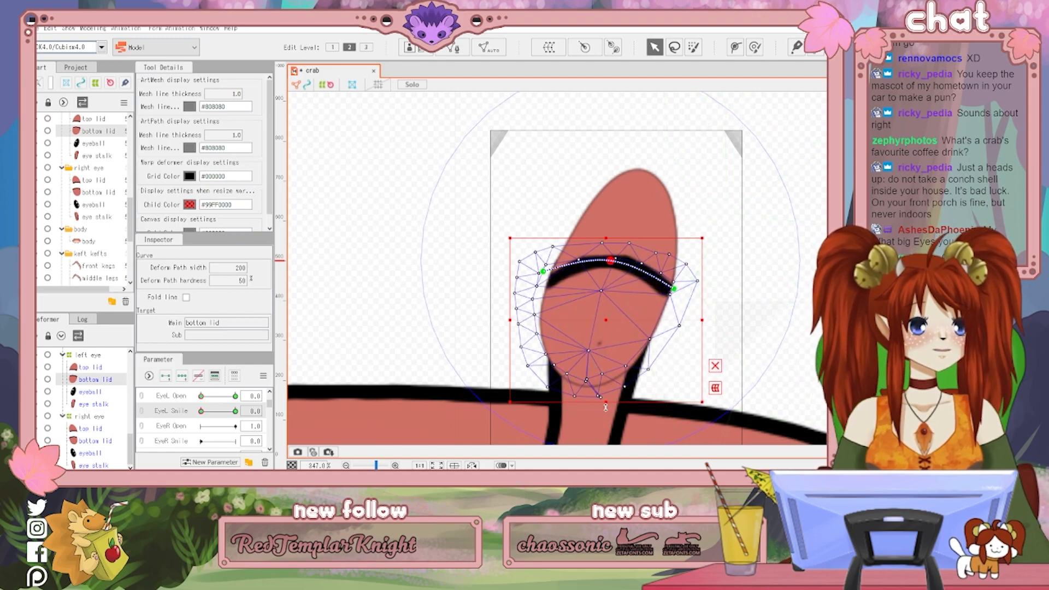
drag(587, 403, 586, 410)
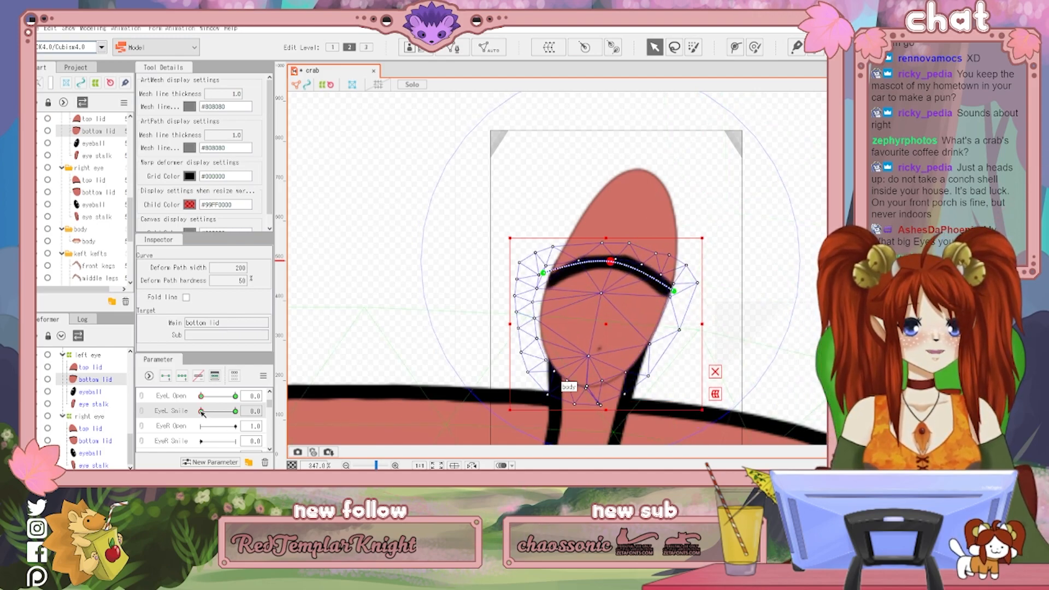
mouse_move(201, 412)
mouse_down()
mouse_move(253, 422)
mouse_move(192, 423)
mouse_up()
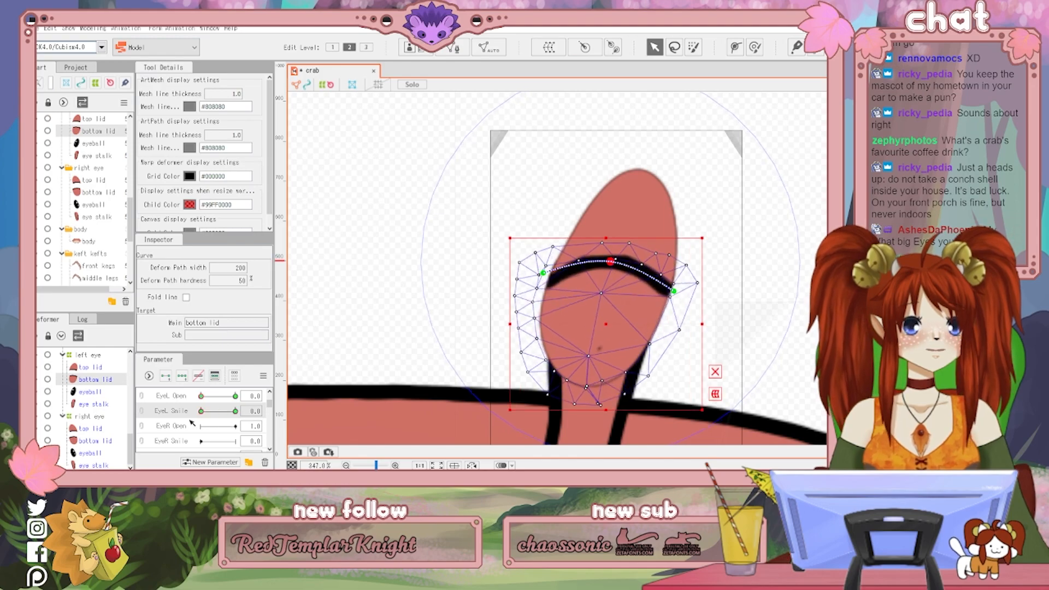
Undo the arching and stretching of the left eye's top and bottom lids made at EyeL Smile 0.0
key(ctrl+z)
key(ctrl+z)
key(ctrl+z)
key(ctrl+z)
key(ctrl+z)
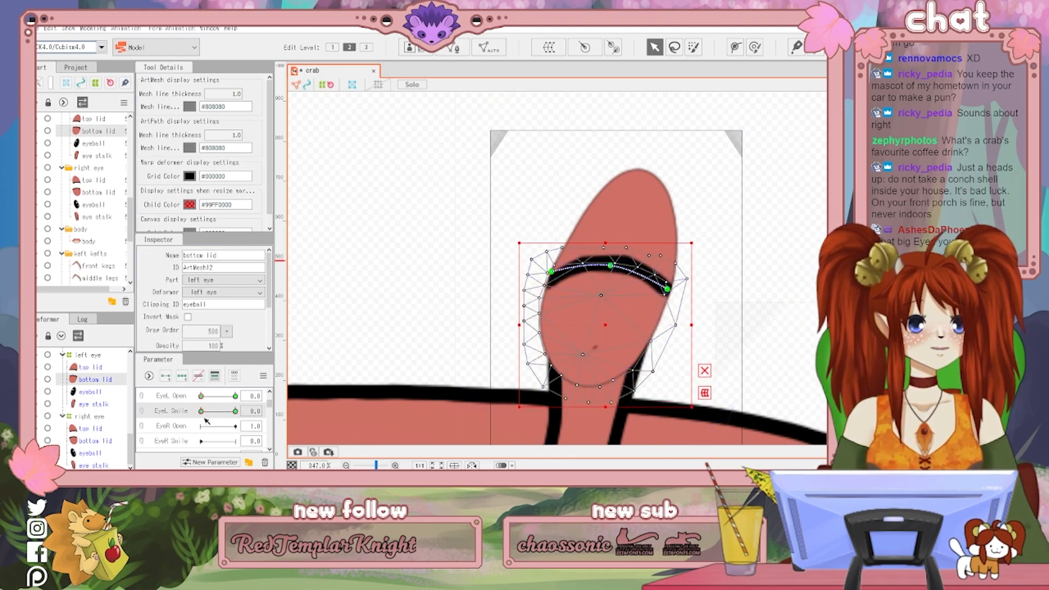
key(ctrl+z)
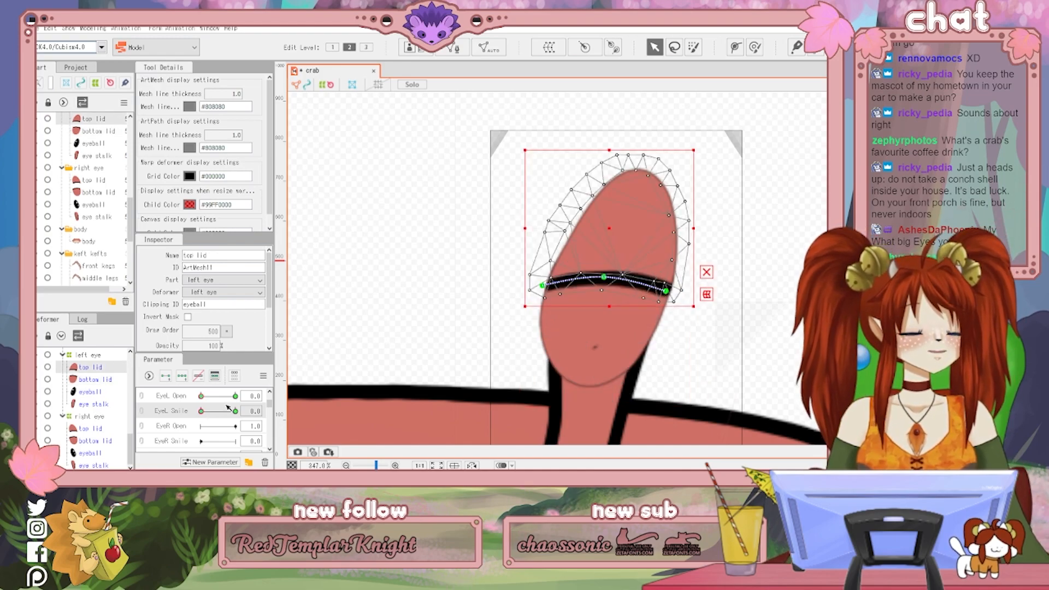
Set EyeL Smile to 1.0 and raise the middle deform path point of the left eye's top lid into a stronger arch
drag(202, 411, 229, 415)
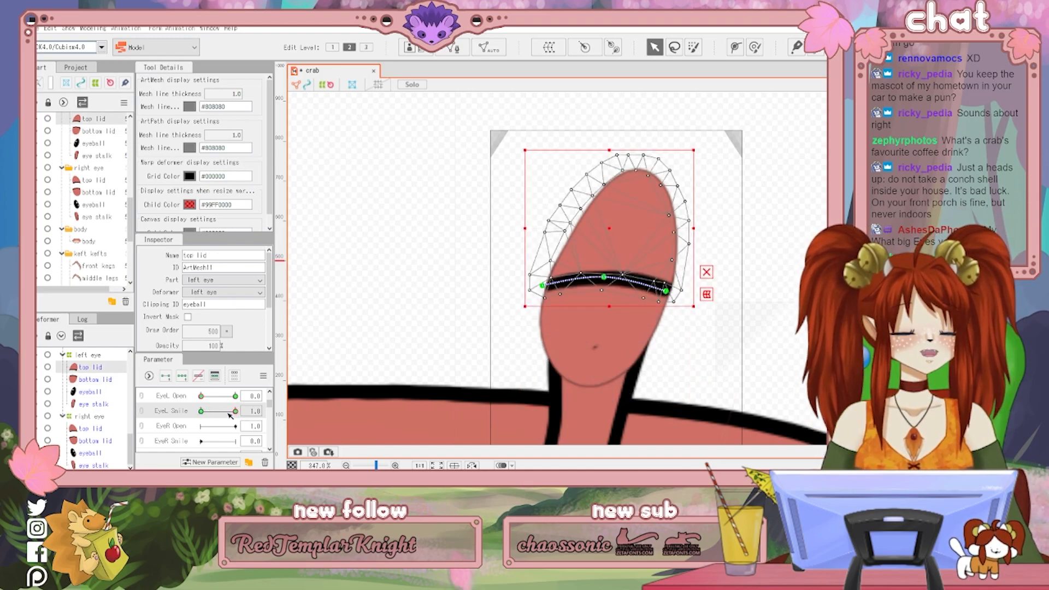
click(604, 278)
drag(604, 280, 607, 266)
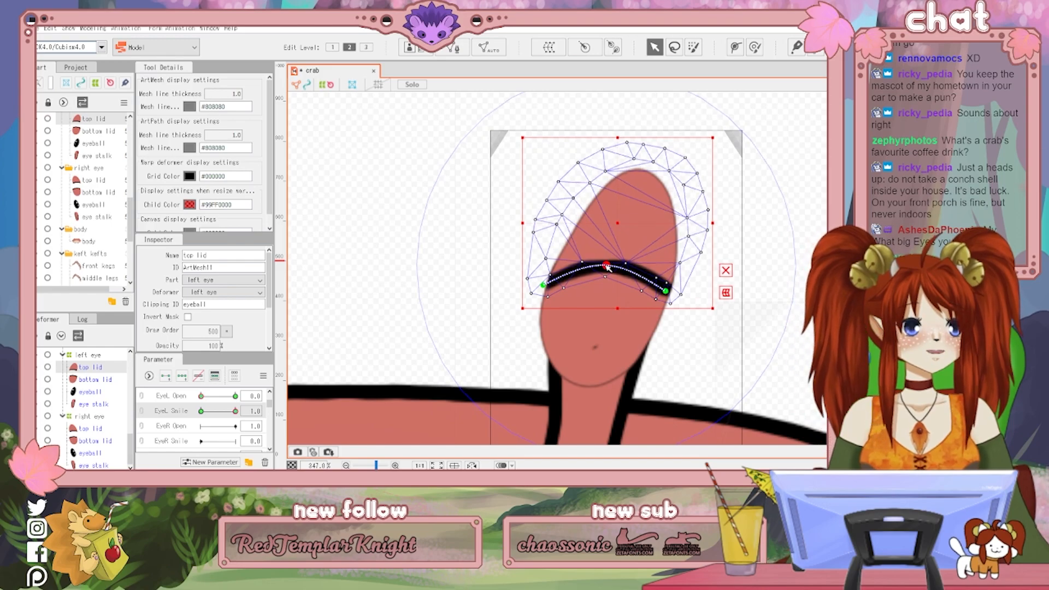
Raise the middle path point of the left eye's bottom lid at EyeL Smile 1.0 and stretch its mesh downward and to both sides
click(108, 381)
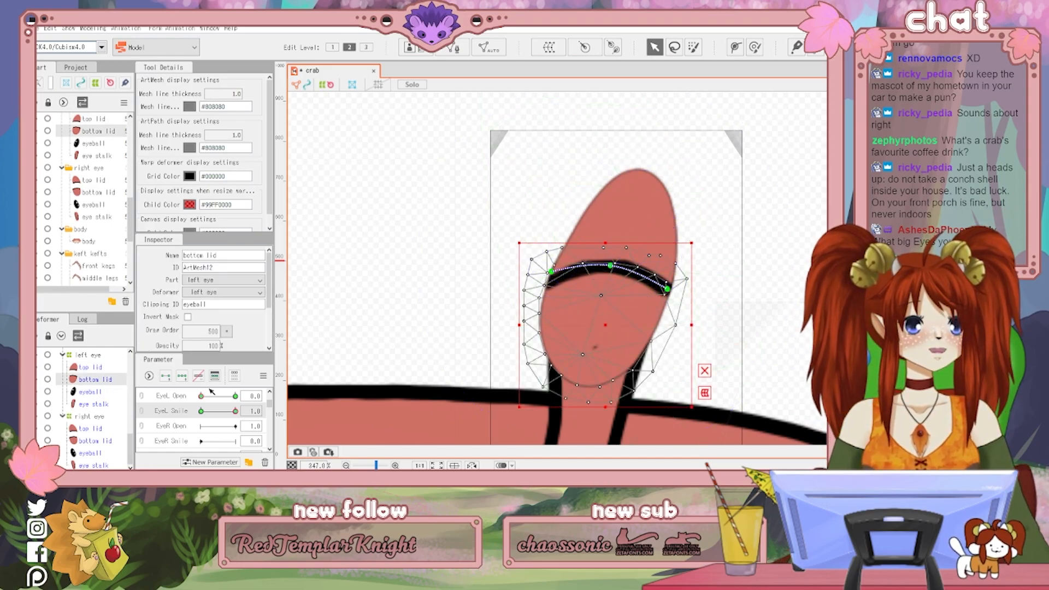
drag(235, 412, 281, 423)
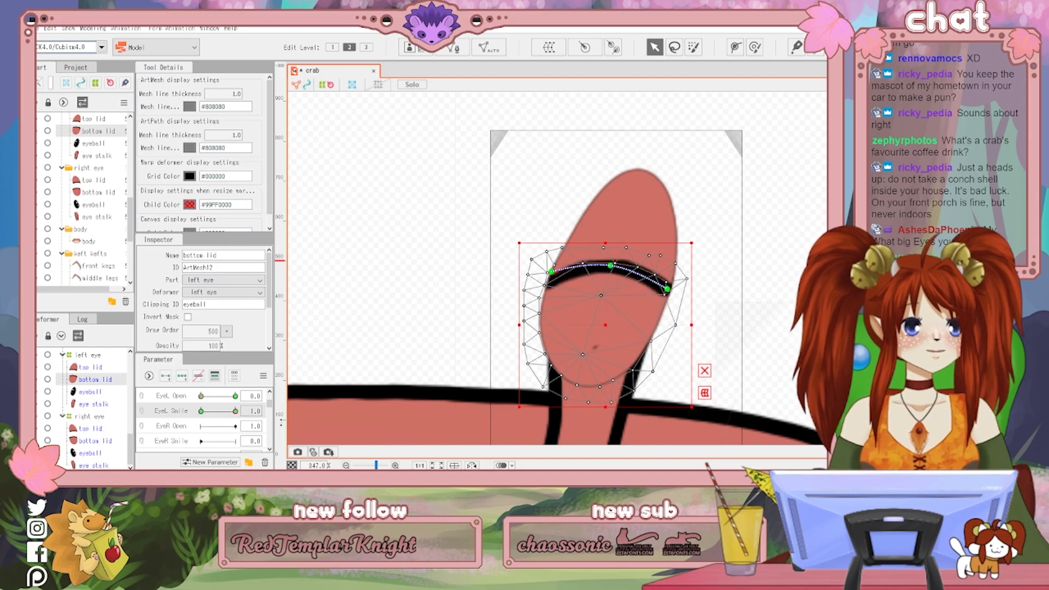
click(84, 368)
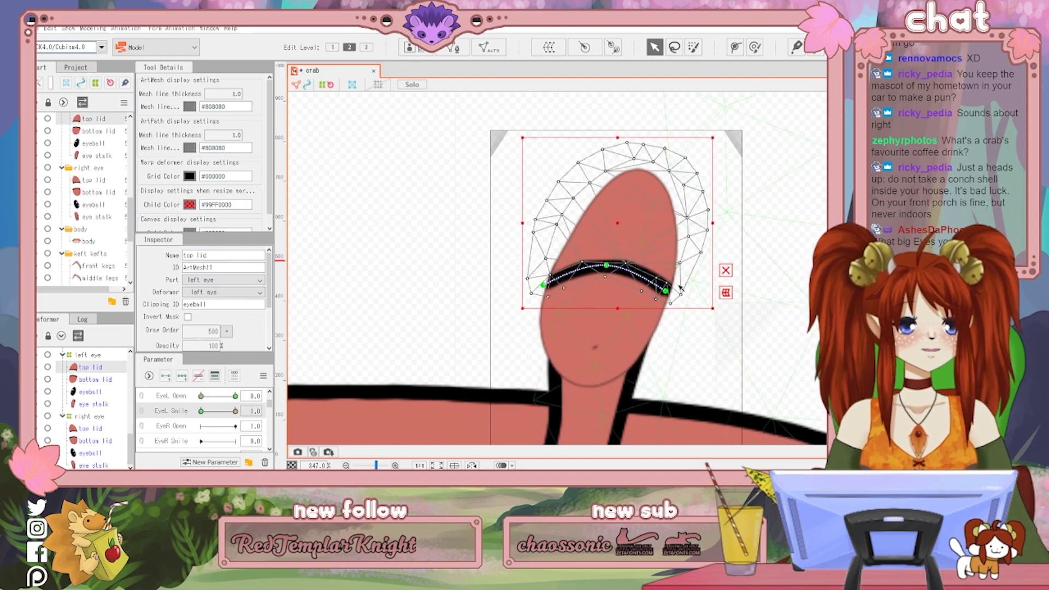
drag(609, 270, 613, 258)
click(94, 381)
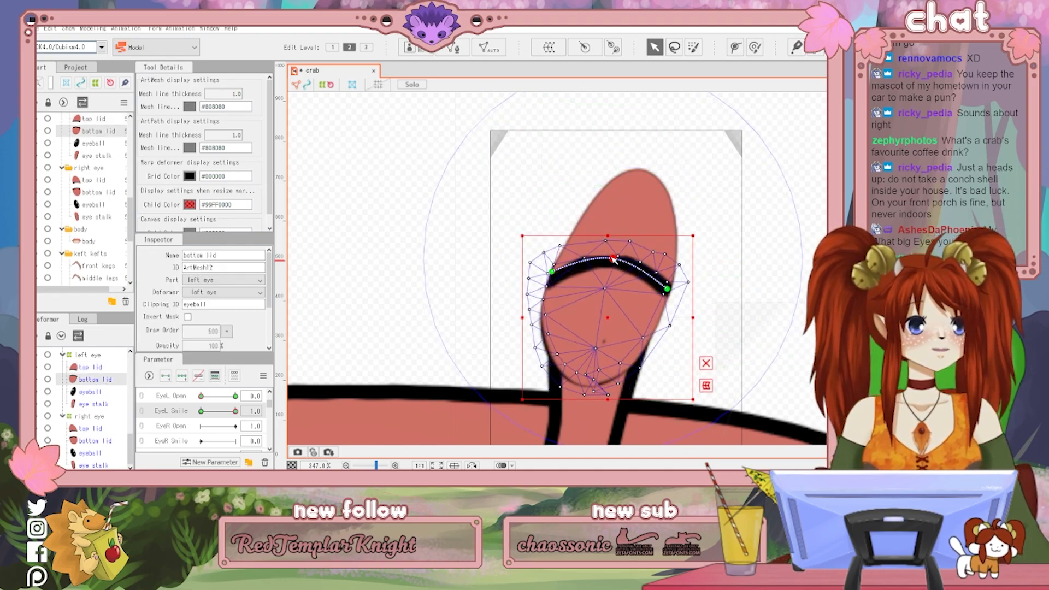
drag(607, 401, 607, 418)
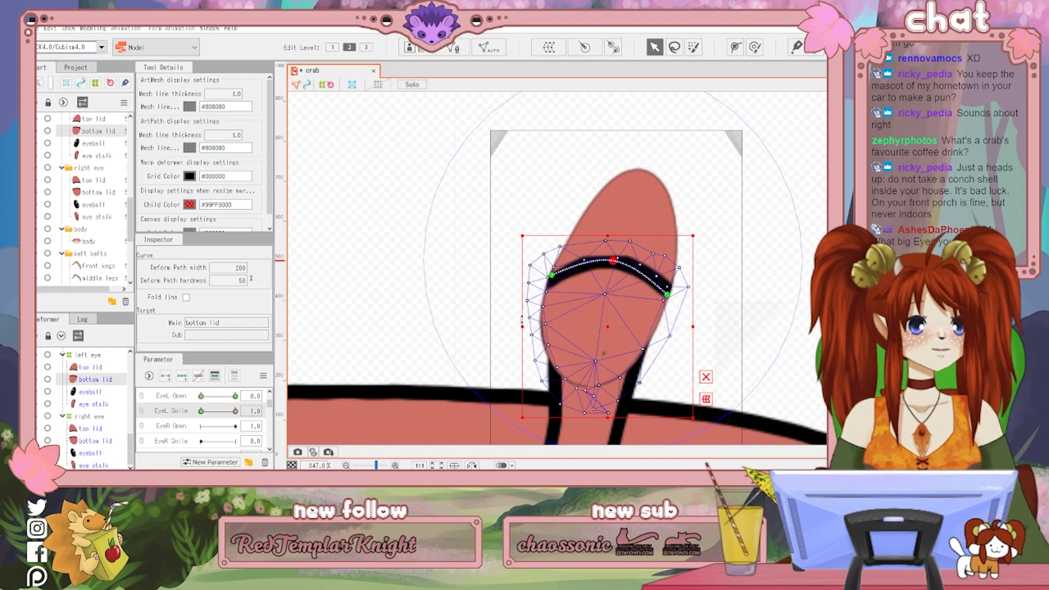
drag(522, 332, 510, 327)
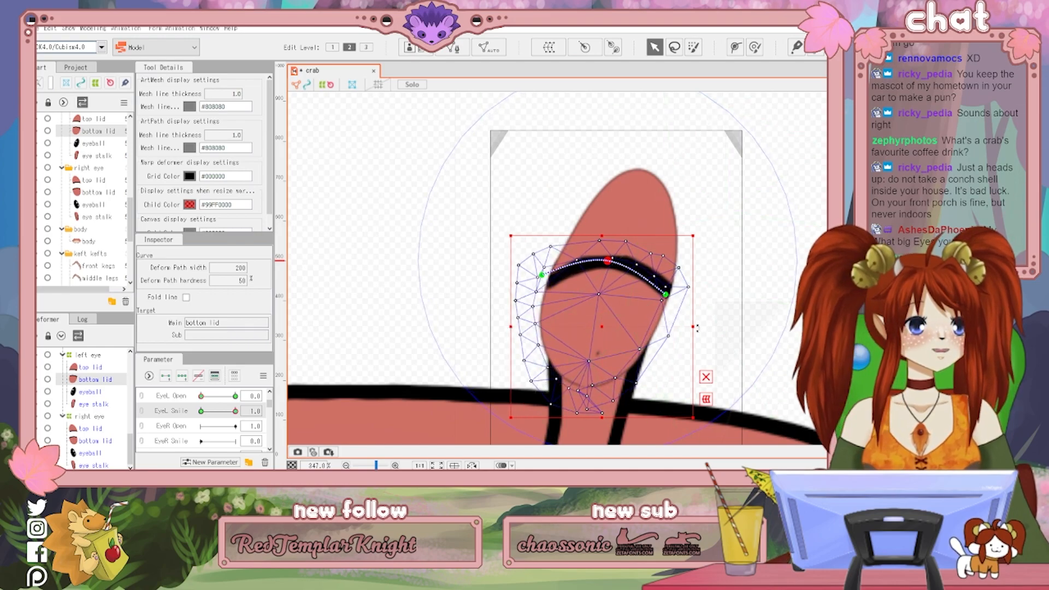
drag(694, 327, 702, 327)
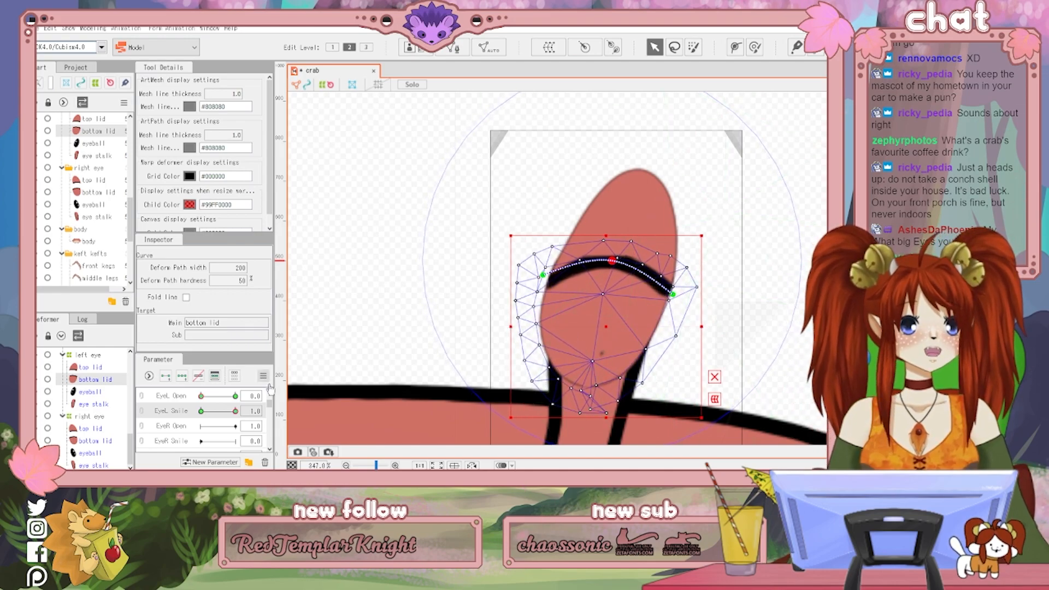
Set EyeL Open to 1.0, bend the left eye's bottom lid up into a smile arch, and test EyeL Smile between 0.0 and 1.0
drag(201, 396, 240, 397)
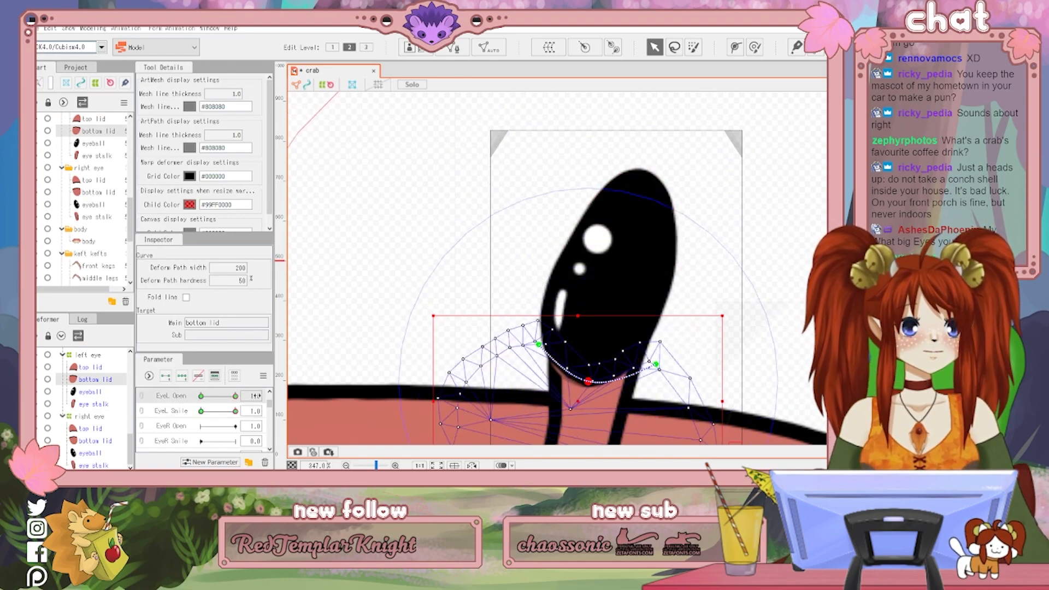
drag(589, 381, 594, 329)
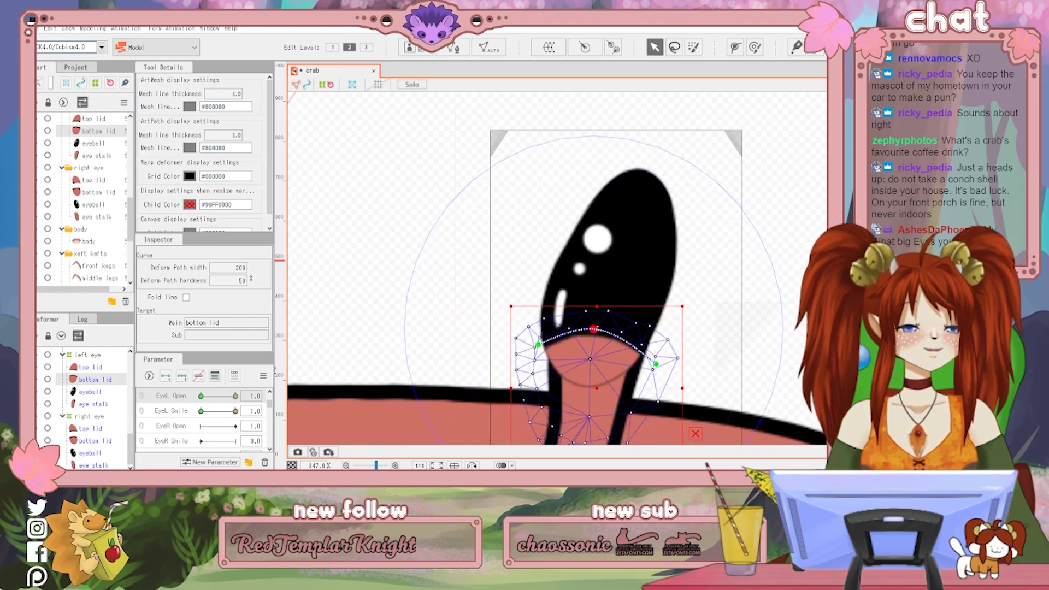
drag(236, 411, 178, 414)
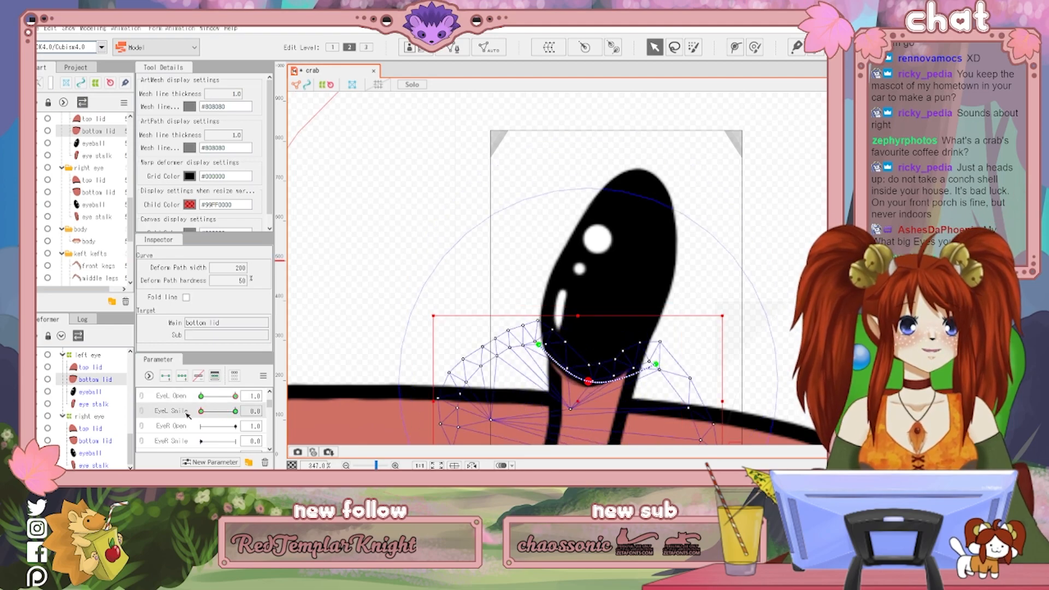
drag(235, 396, 269, 398)
drag(201, 413, 272, 407)
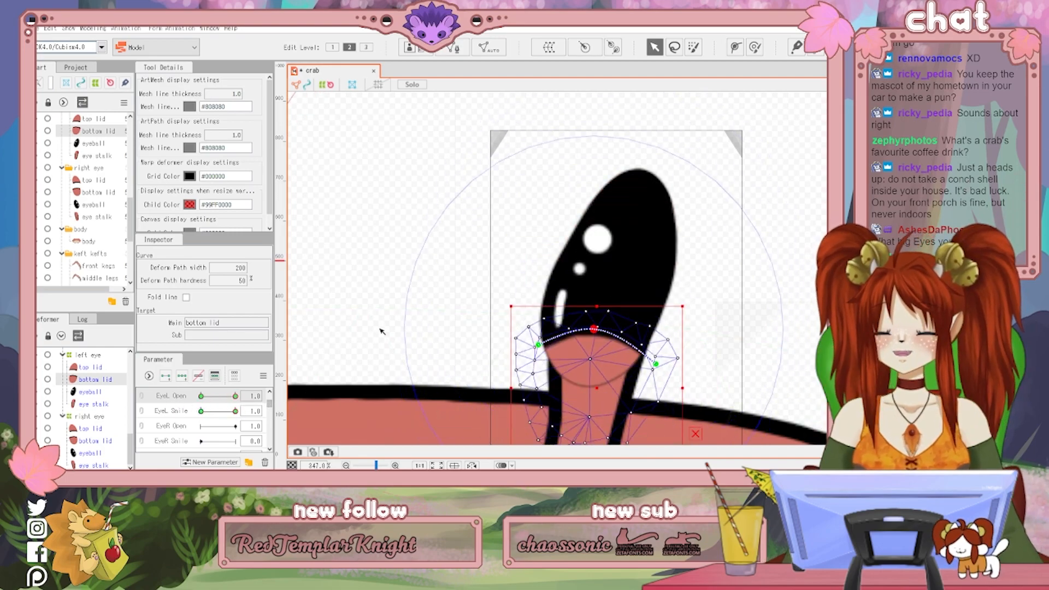
Select the right eye's top lid and reset EyeL Smile to 0.0
drag(379, 280, 663, 260)
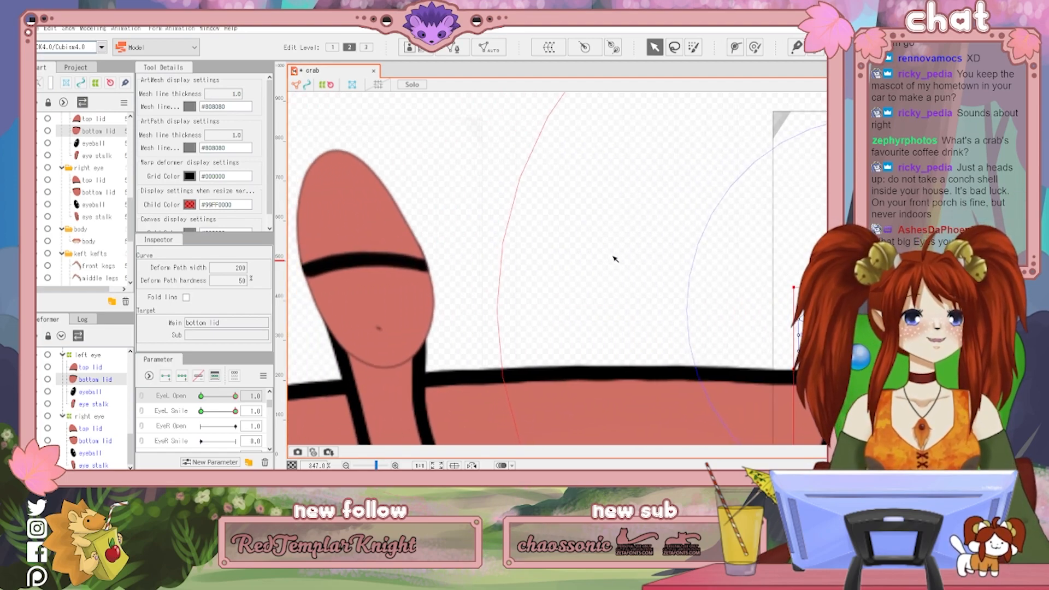
scroll(611, 258, down, 2)
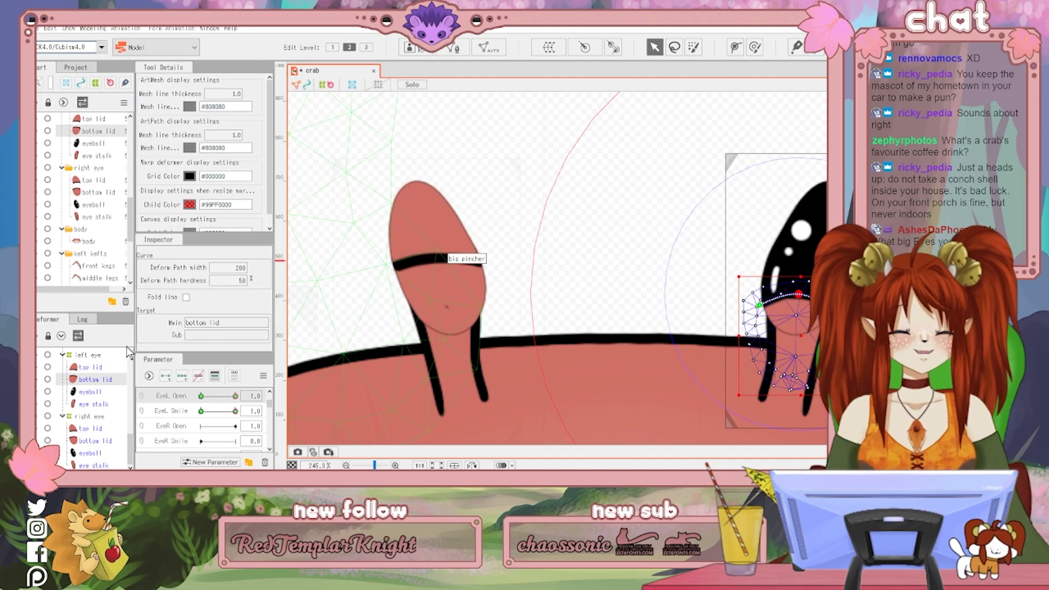
click(95, 429)
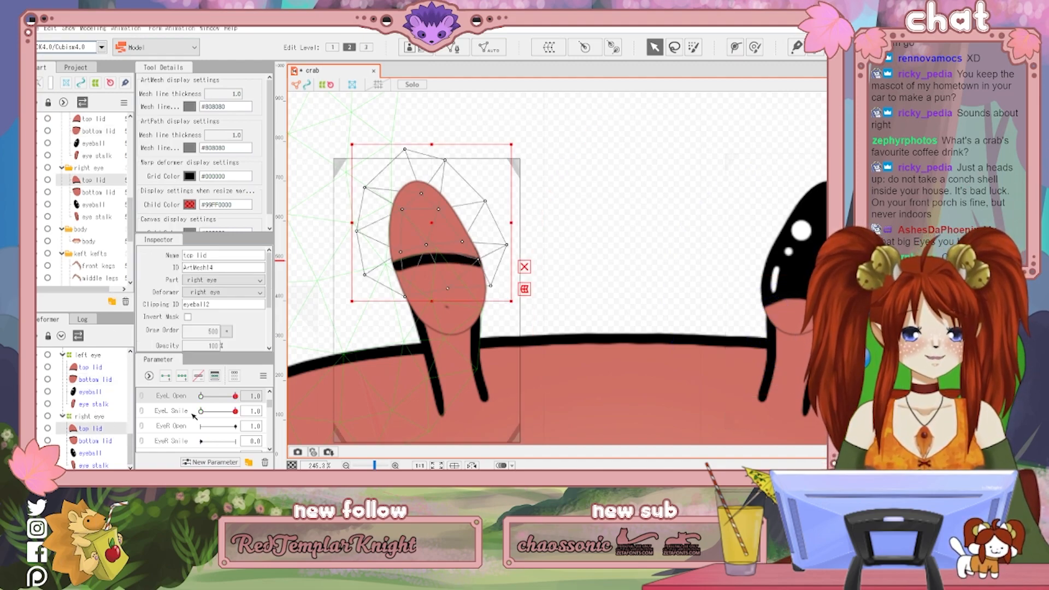
drag(201, 411, 236, 411)
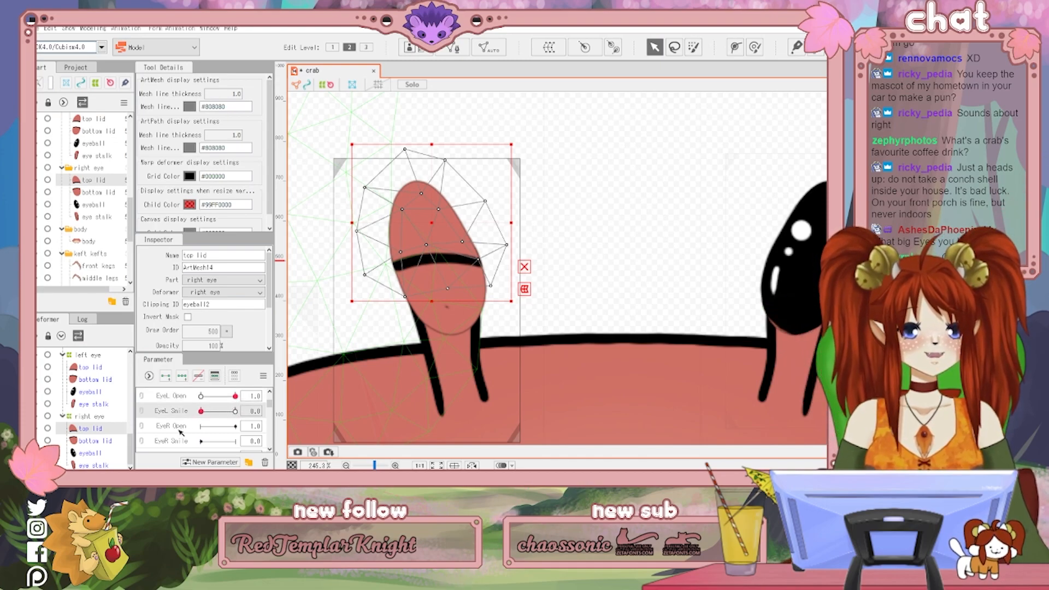
Add two EyeR Open keys to the right eye's top and bottom lids and automatically generate a denser mesh for both
ctrl+click(108, 441)
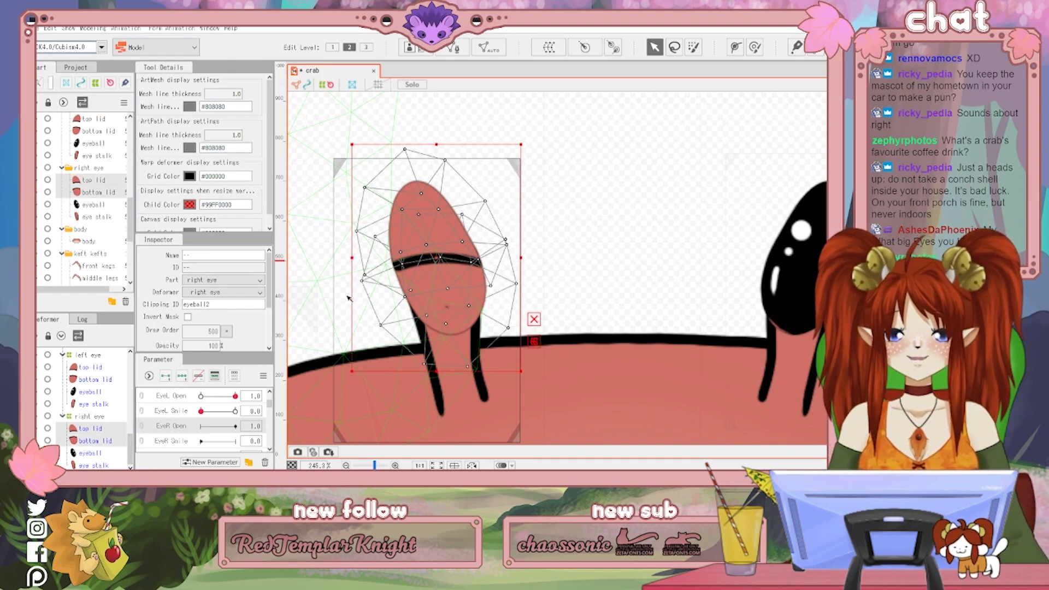
click(166, 377)
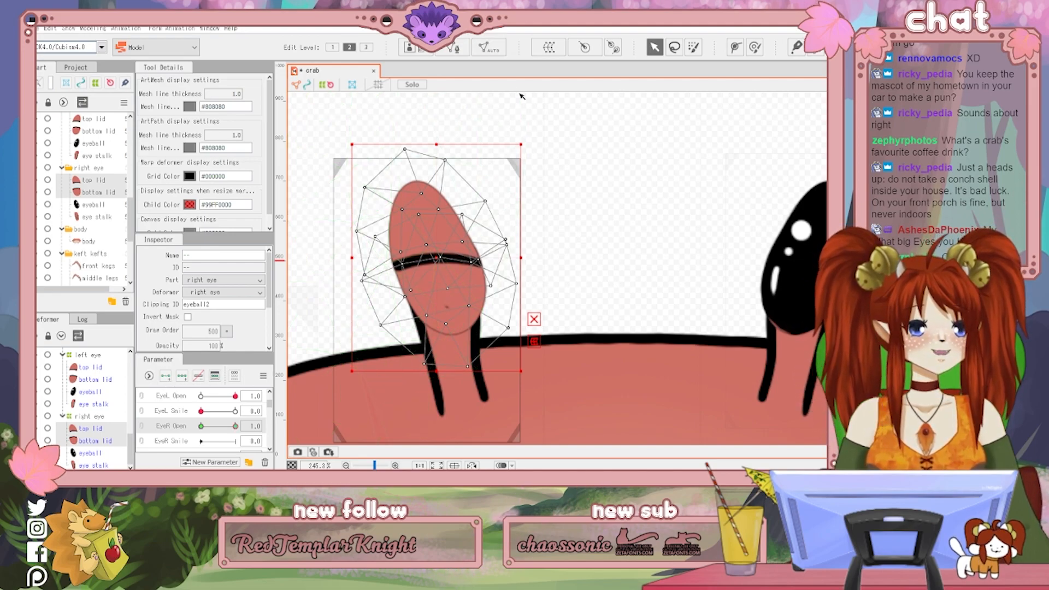
click(461, 234)
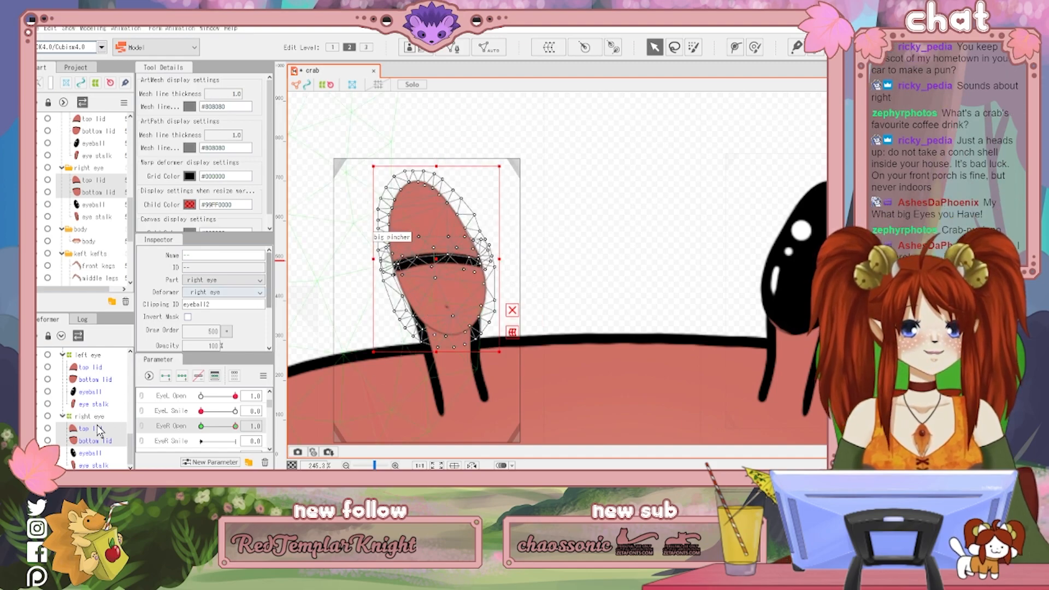
Create a three-point deform path along the black edge of the right eye's top lid, from one end through the middle to the other
click(468, 205)
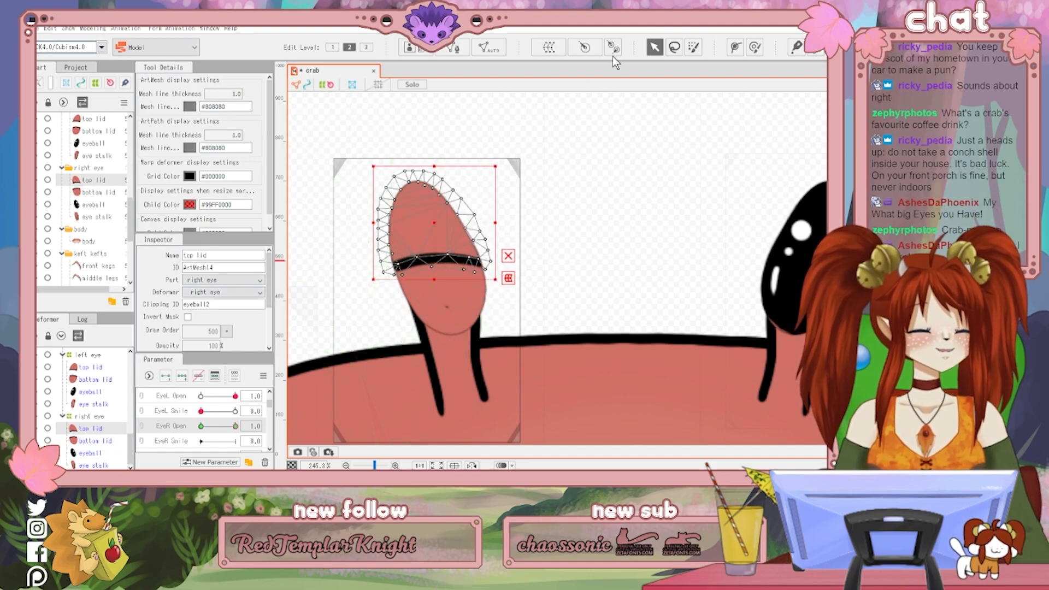
click(736, 47)
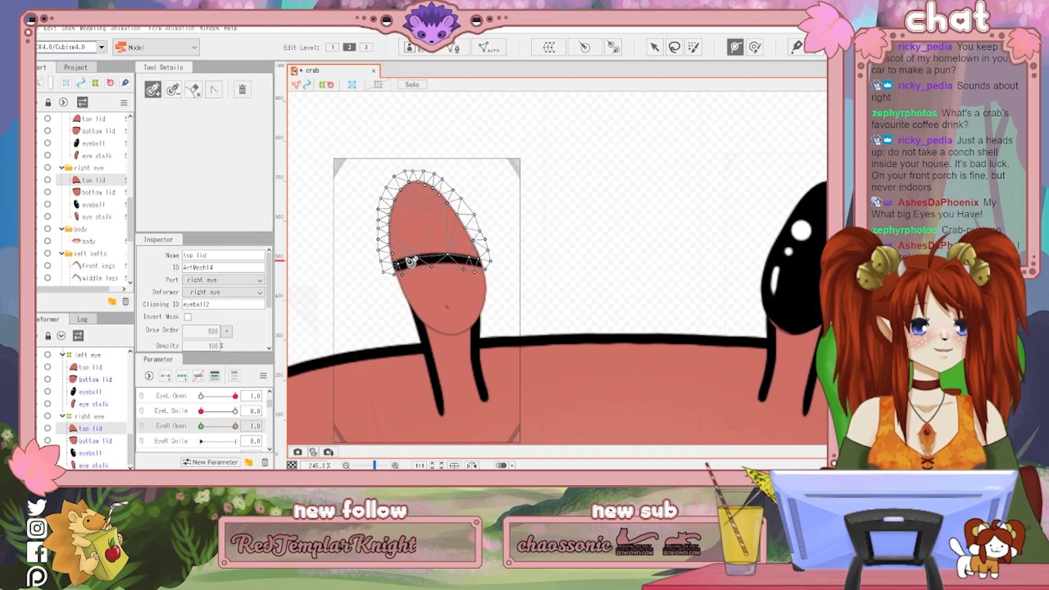
click(442, 264)
click(438, 261)
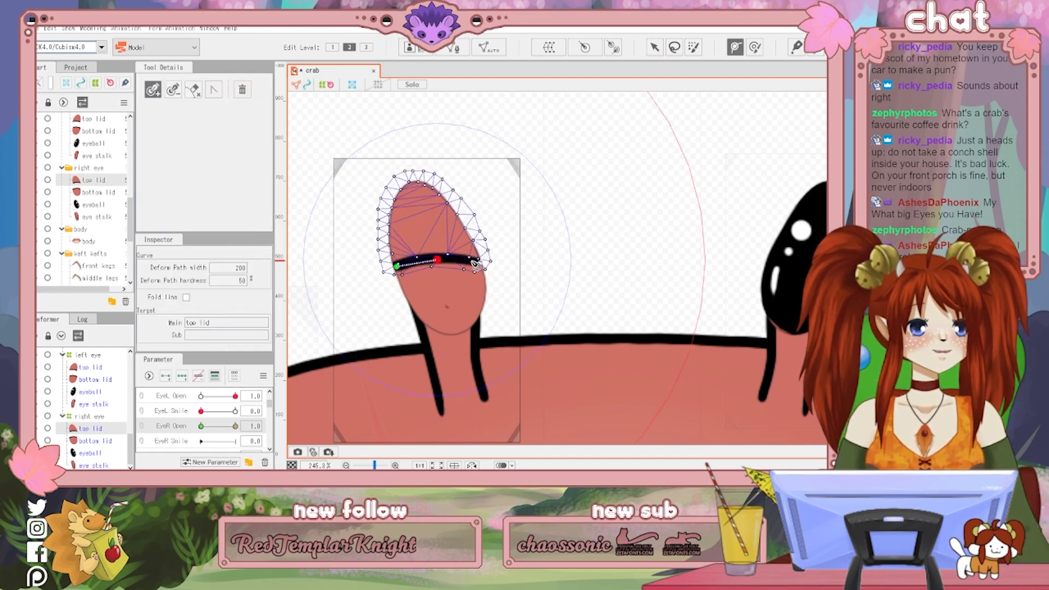
click(481, 262)
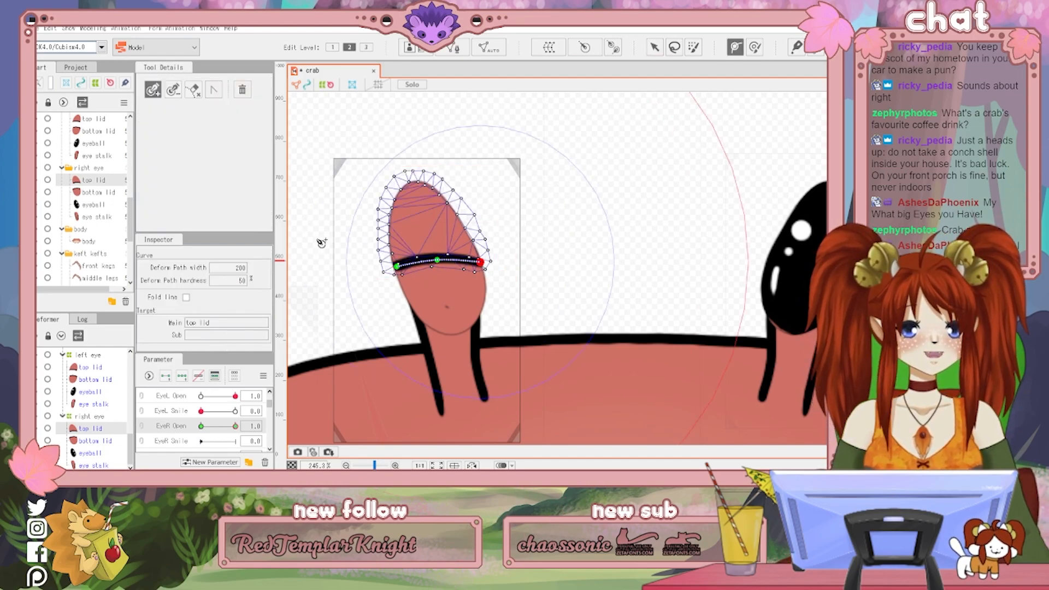
At EyeR Open 1.0, bend the right eye's top lid up off the eyeball with its three deform path points
click(655, 47)
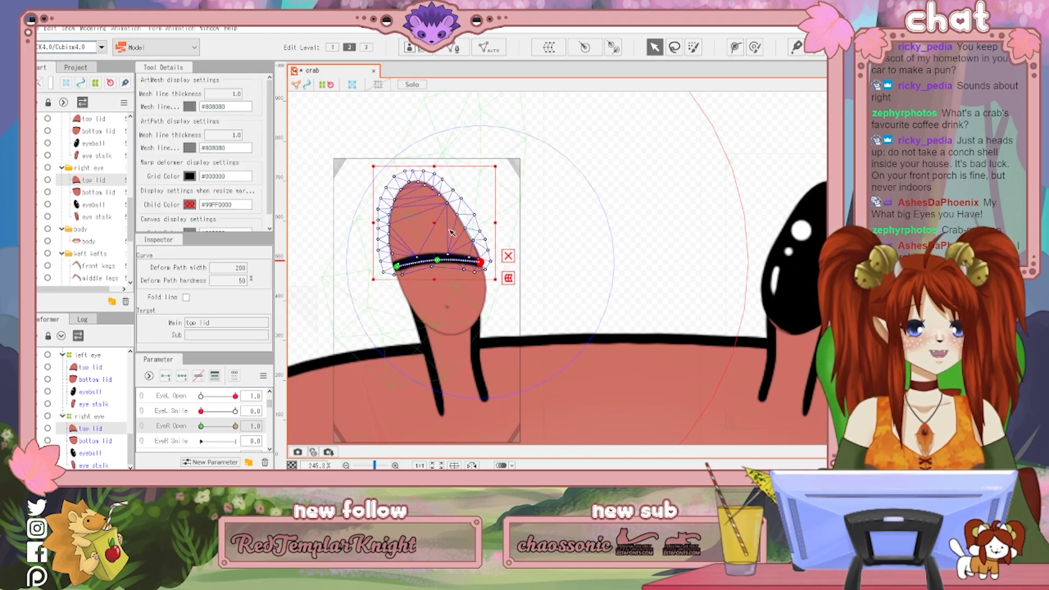
drag(437, 260, 416, 193)
drag(480, 262, 467, 206)
drag(399, 266, 416, 185)
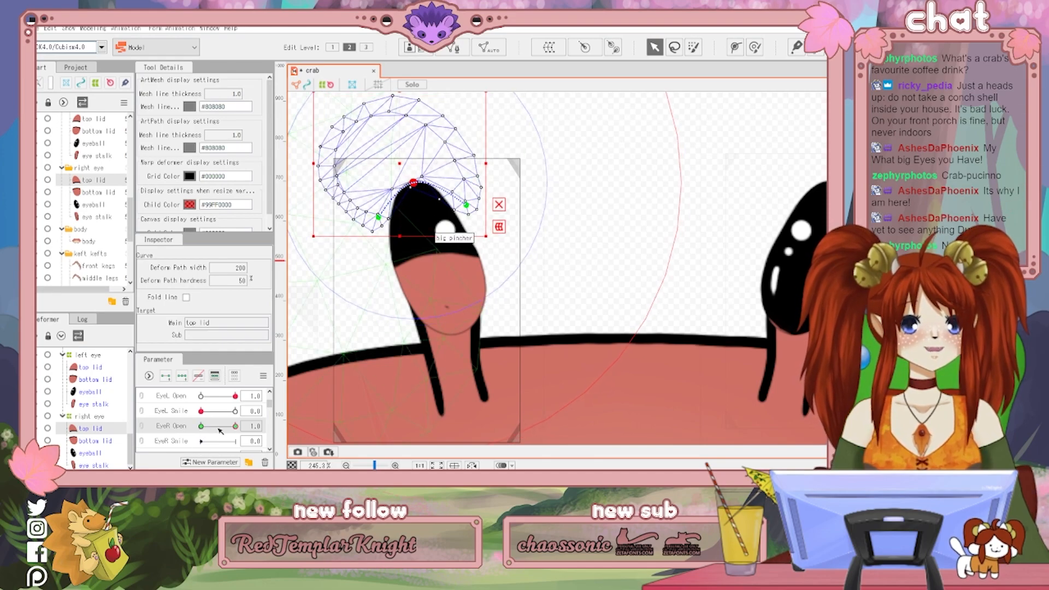
mouse_move(237, 428)
mouse_down()
mouse_move(190, 433)
mouse_move(248, 430)
mouse_up()
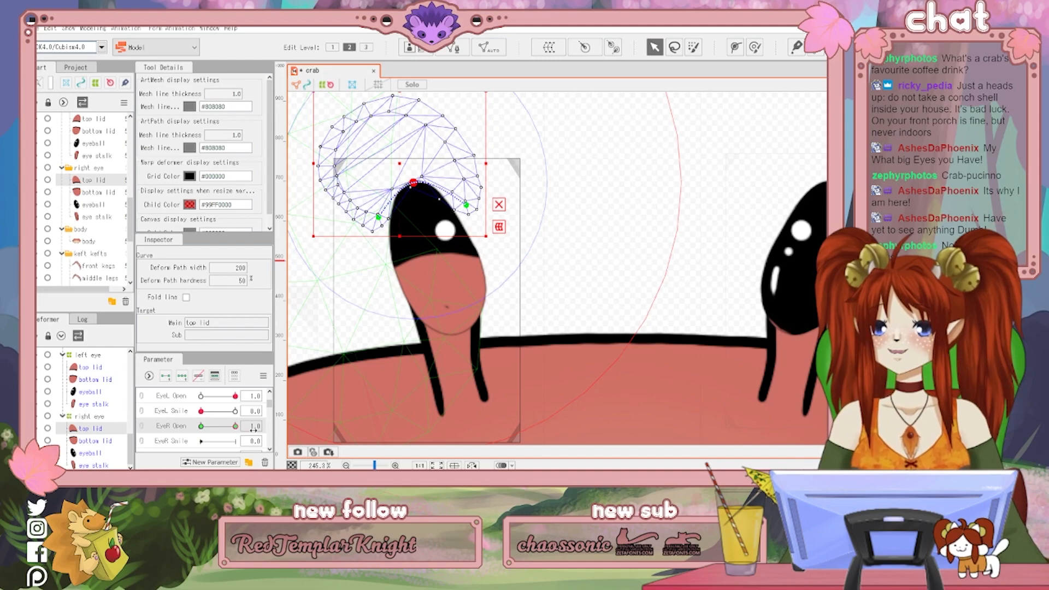
Create a three-point deform path along the upper edge of the right eye's bottom lid, from one end through the middle to the other
click(99, 441)
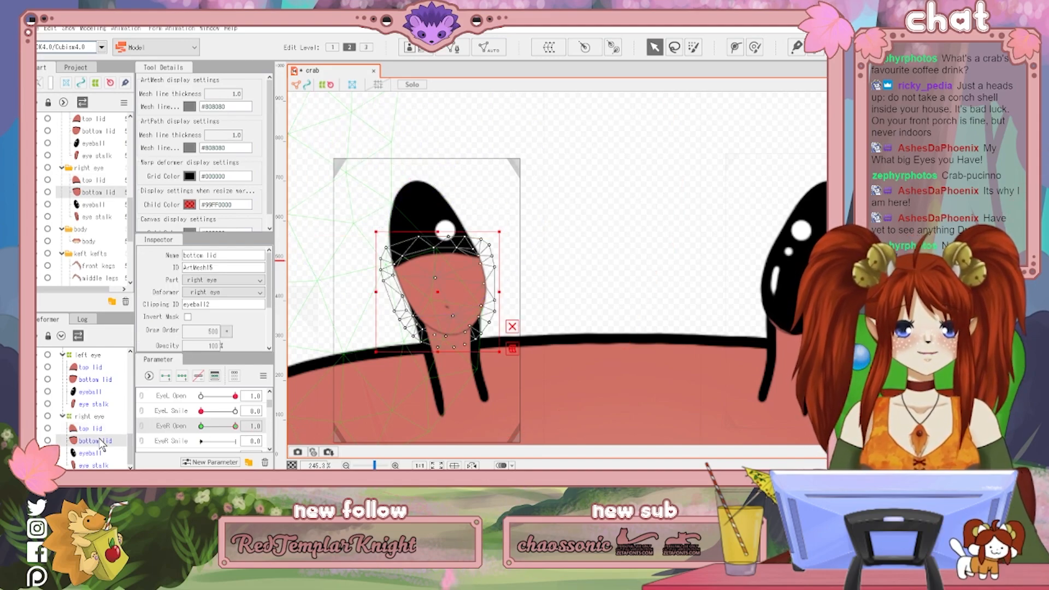
click(735, 48)
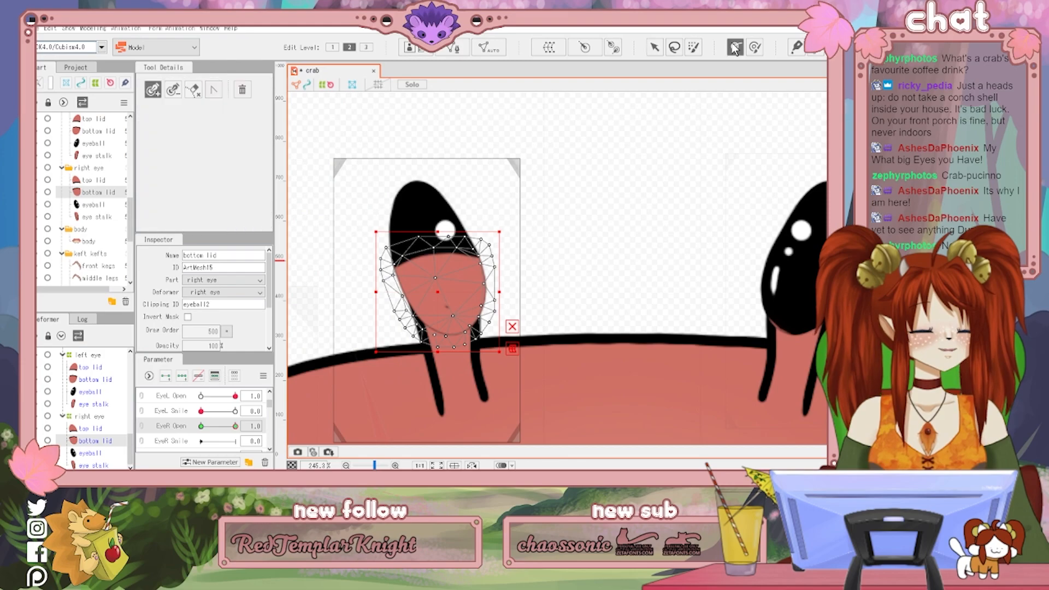
click(400, 264)
click(439, 251)
click(479, 253)
click(654, 47)
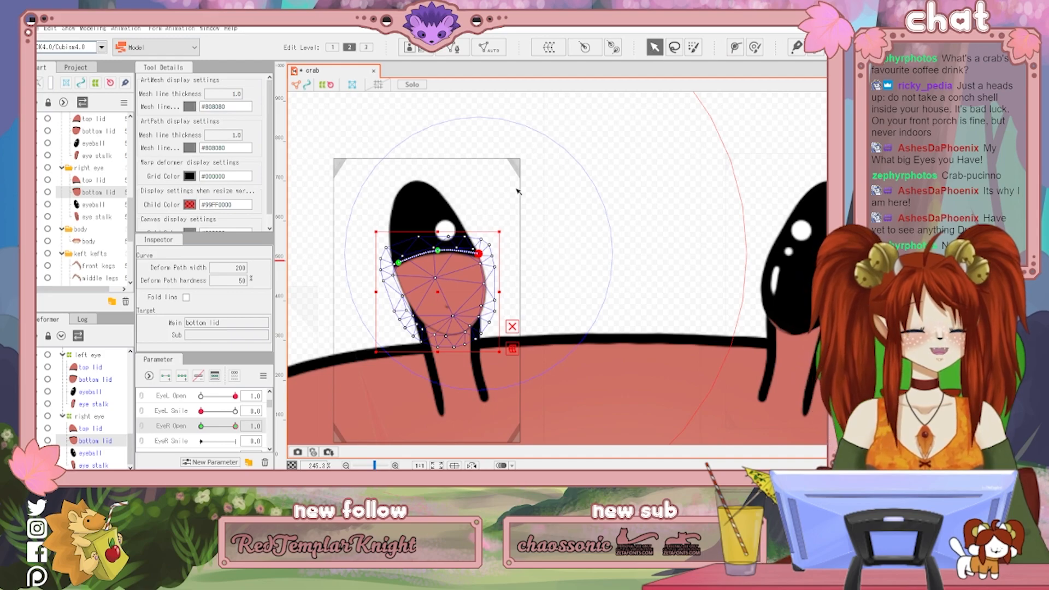
Pull the right eye's bottom lid down below the eyeball at EyeR Open 1.0, and test the blink by setting EyeR Open to 0.0
drag(438, 252, 444, 295)
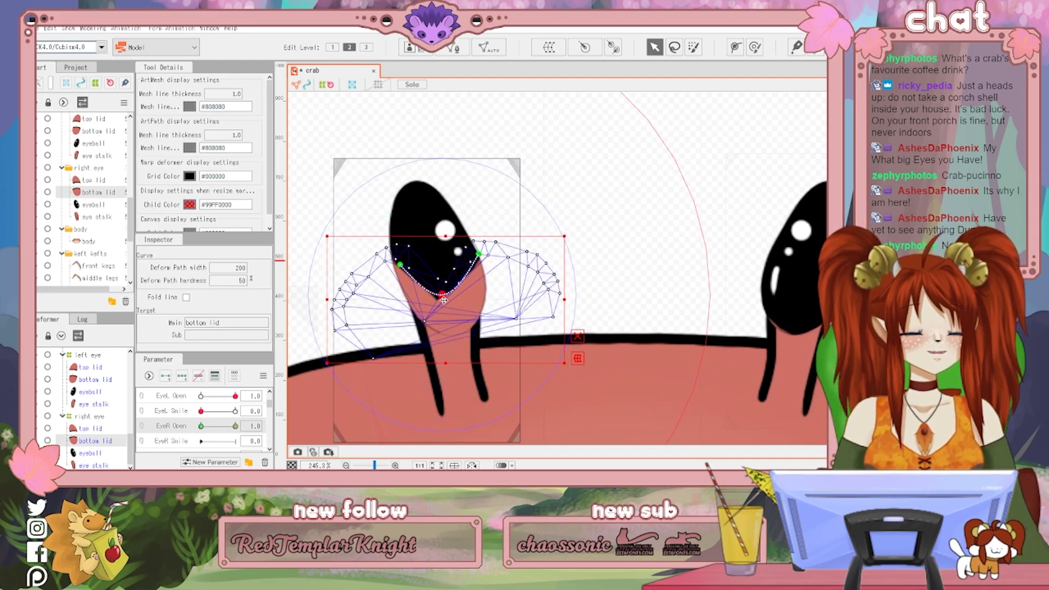
drag(399, 263, 413, 308)
drag(480, 255, 455, 332)
drag(488, 284, 496, 309)
drag(413, 309, 456, 335)
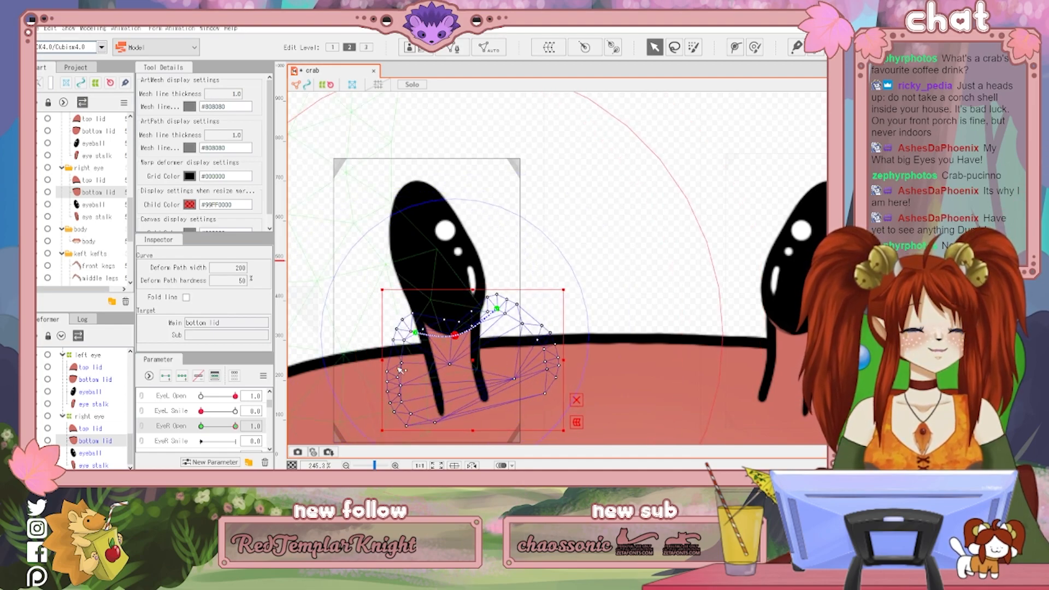
drag(239, 430, 198, 441)
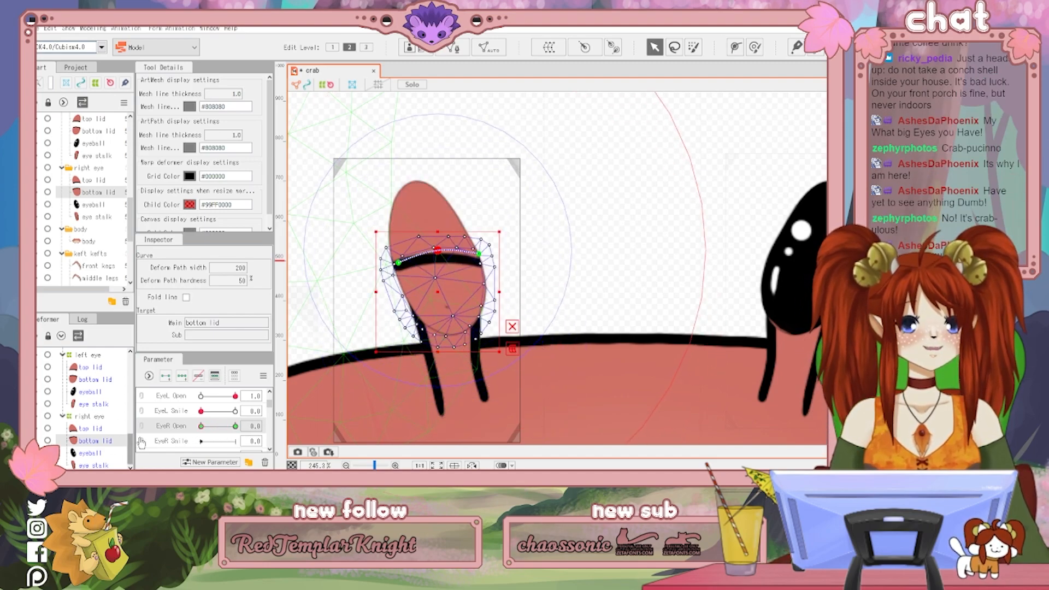
Add keys on EyeR Smile for the right eye's top and bottom lids and set EyeR Smile to 1.0
click(90, 429)
ctrl+click(110, 441)
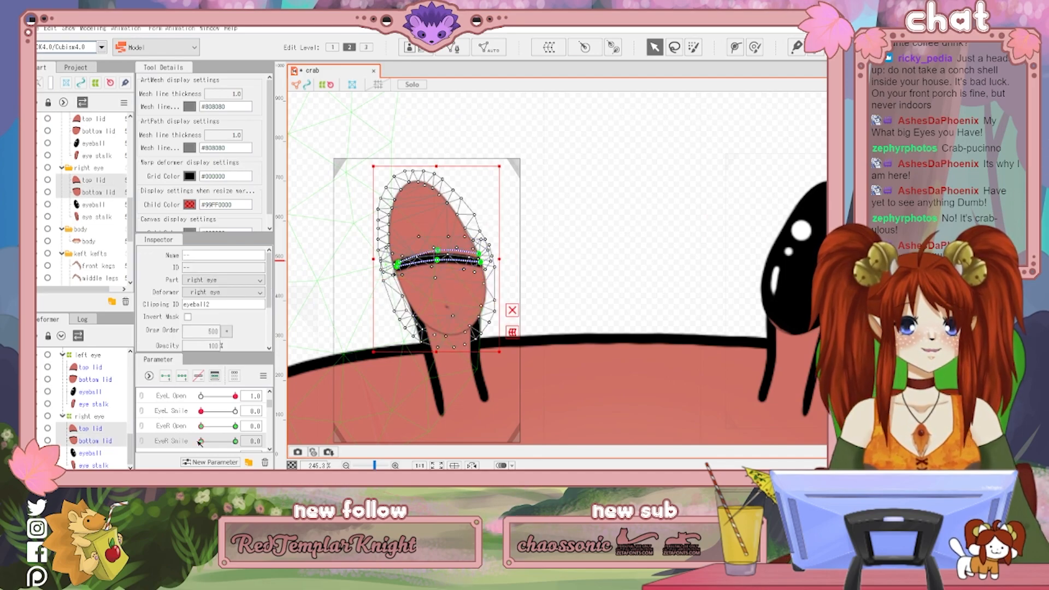
drag(204, 445, 239, 442)
With EyeL Open at 0.0 and EyeL Smile at 1.0 for reference, arch the right eye's closed top lid upward into a smile
click(107, 431)
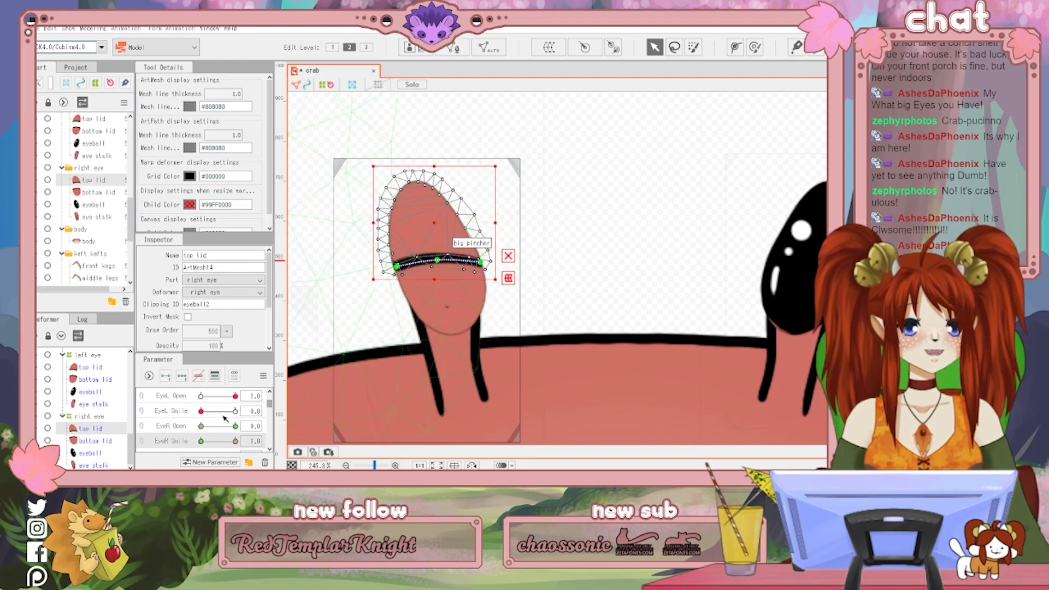
drag(236, 397, 260, 417)
drag(437, 260, 435, 246)
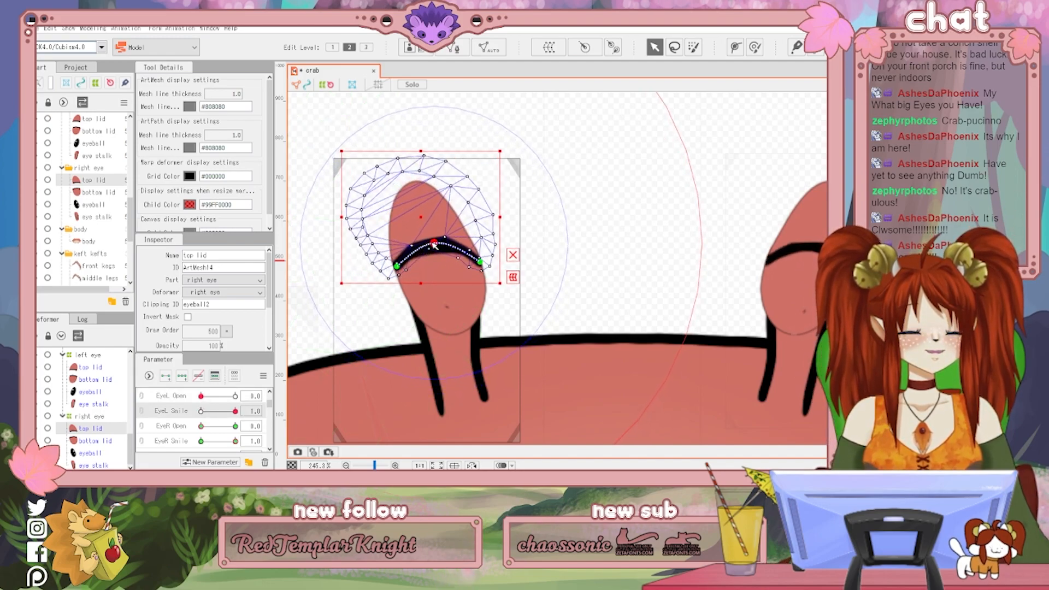
click(104, 441)
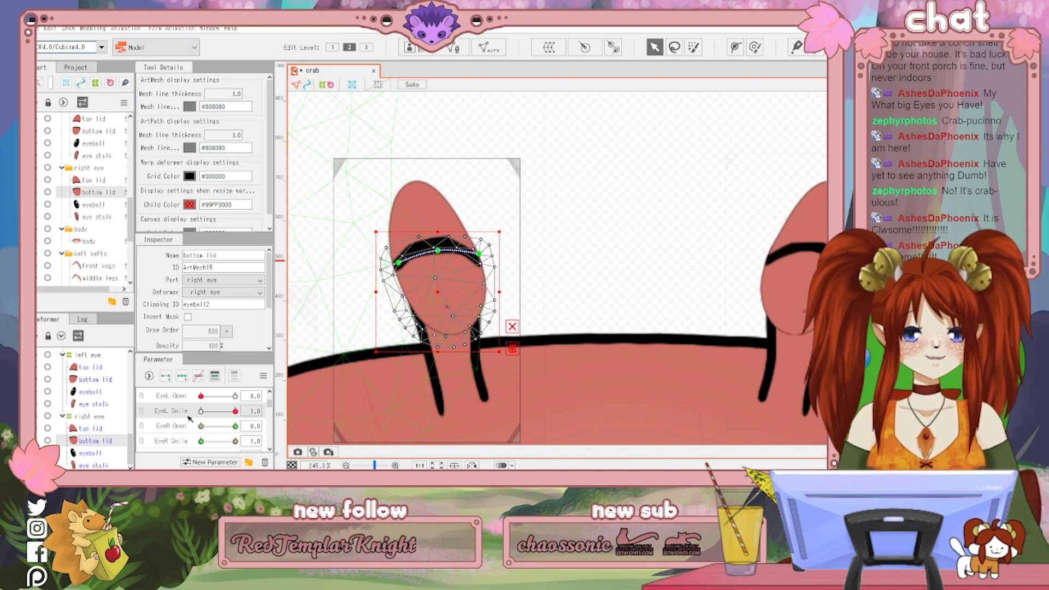
key(Up)
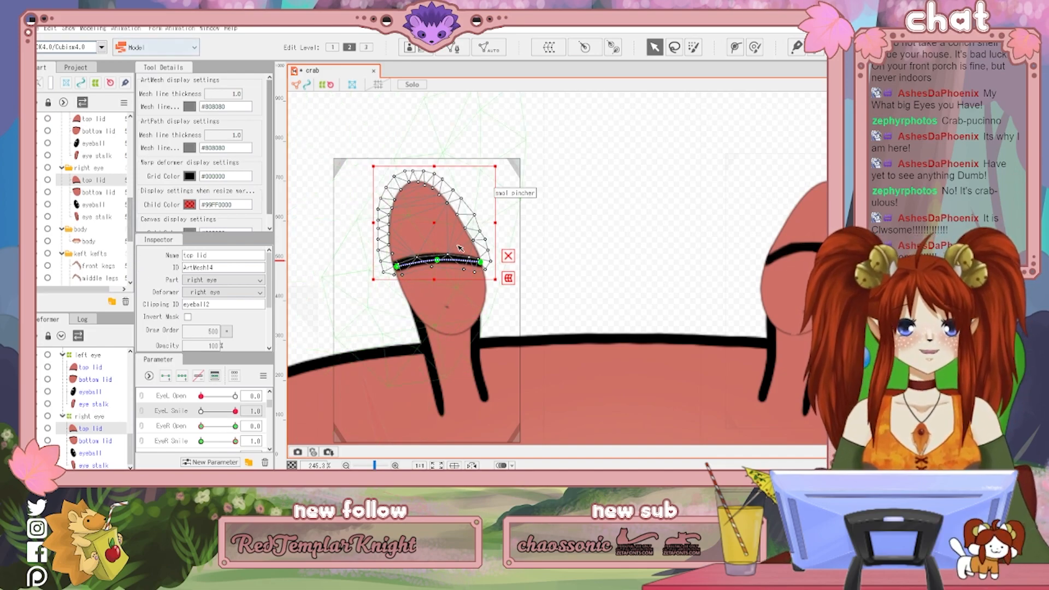
drag(439, 264, 434, 243)
Arch the right eye's closed bottom lid to match the top lid, and widen its mesh on both sides to cover the eyeball
click(102, 441)
drag(436, 343, 435, 359)
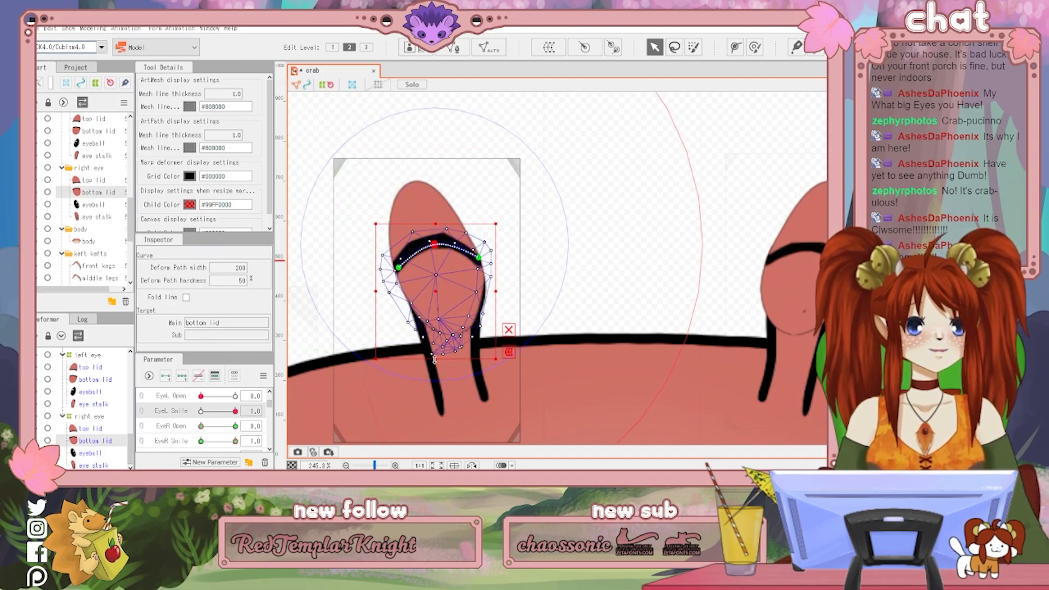
drag(375, 290, 371, 290)
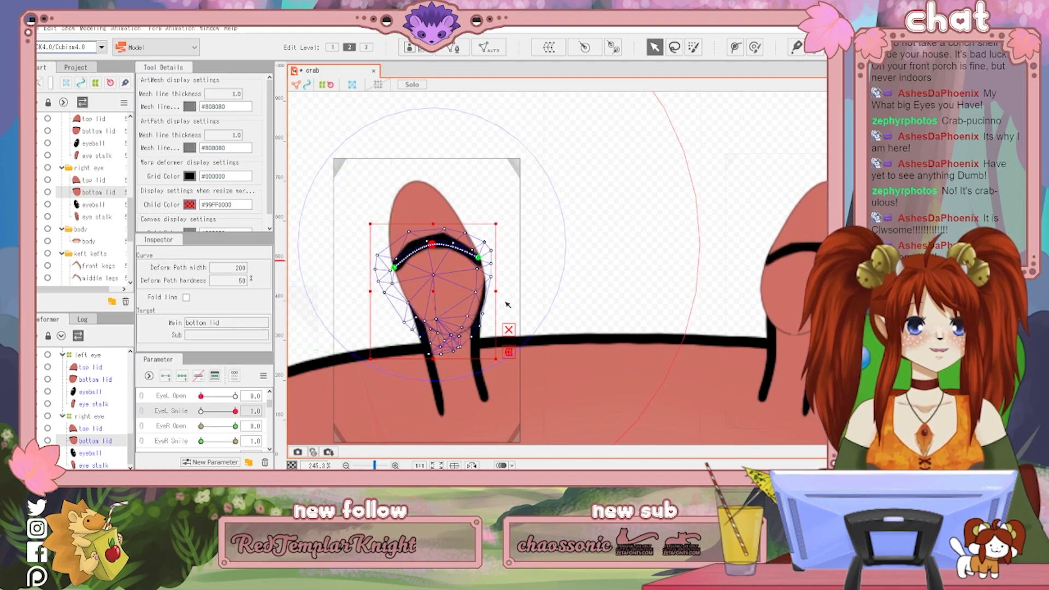
drag(496, 293, 503, 292)
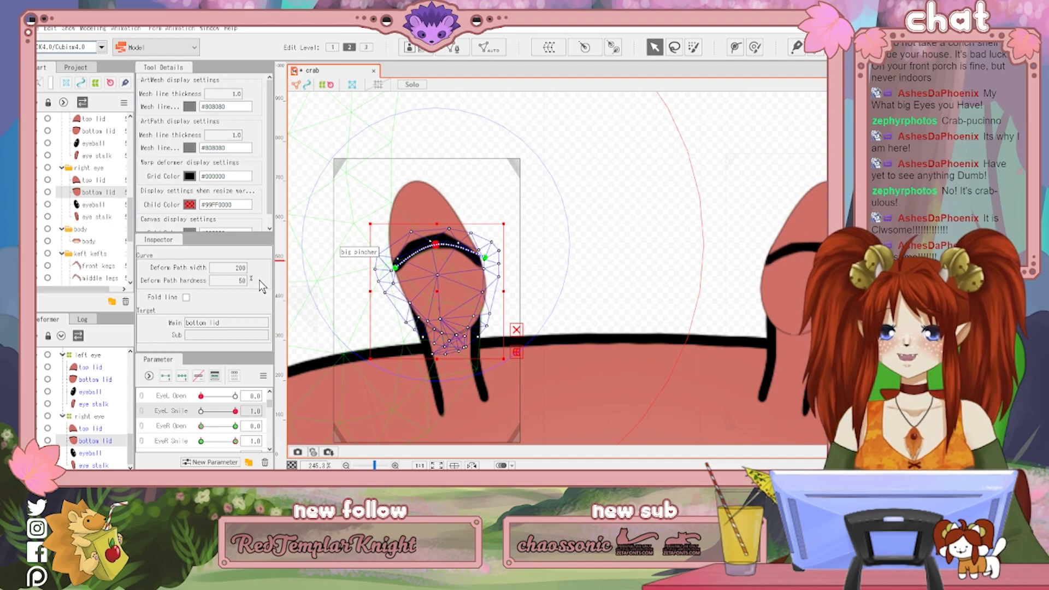
drag(438, 253, 439, 246)
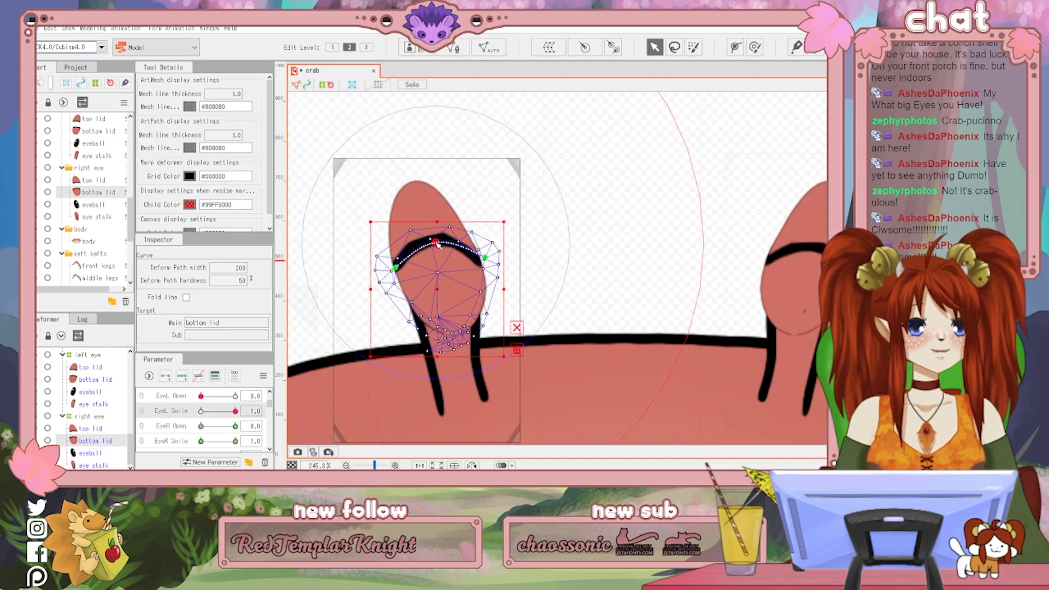
click(594, 251)
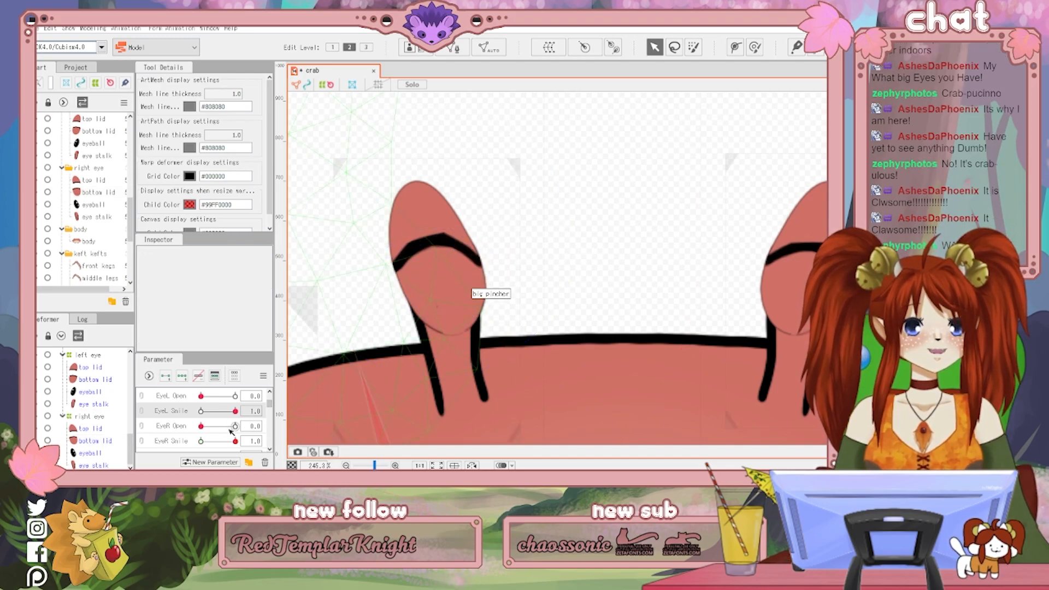
Set EyeR Open and EyeL Open to 1.0 and reshape the right eye's bottom lid into a raised smile curve
drag(202, 427, 242, 436)
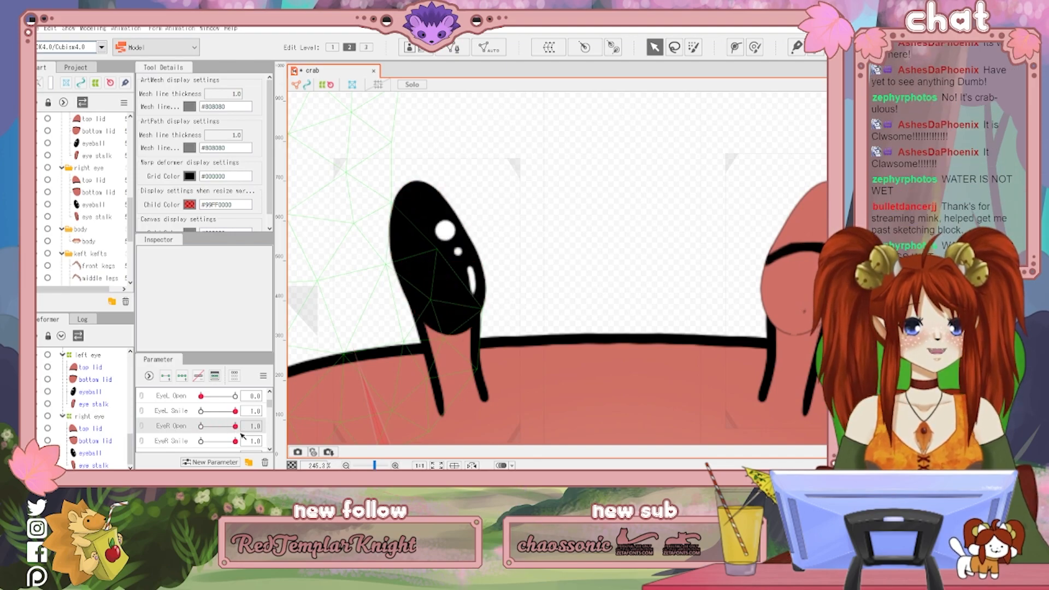
drag(202, 399, 254, 397)
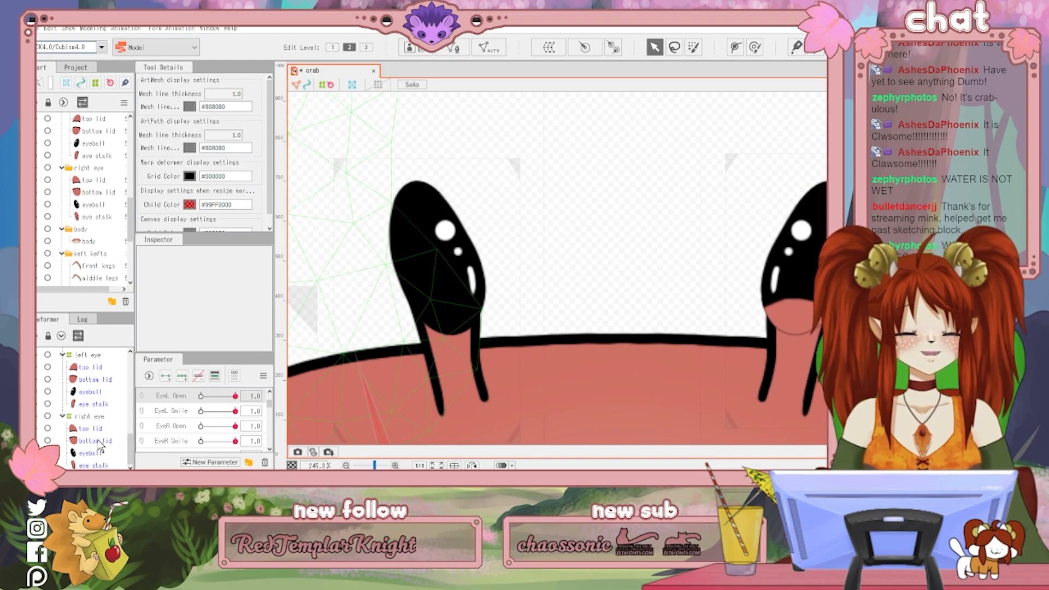
click(455, 348)
drag(454, 335, 447, 300)
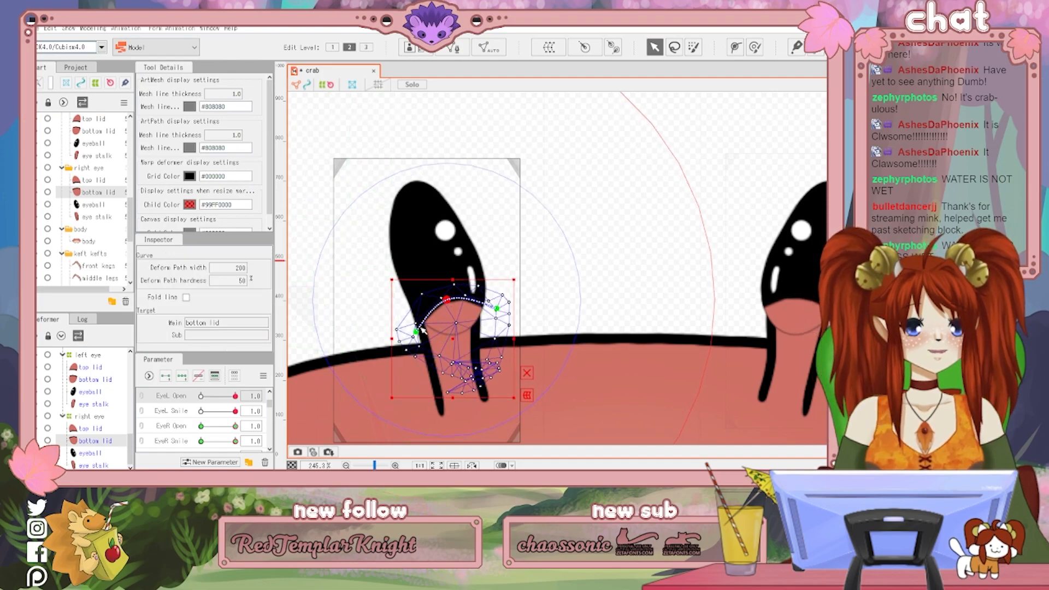
drag(417, 332, 407, 321)
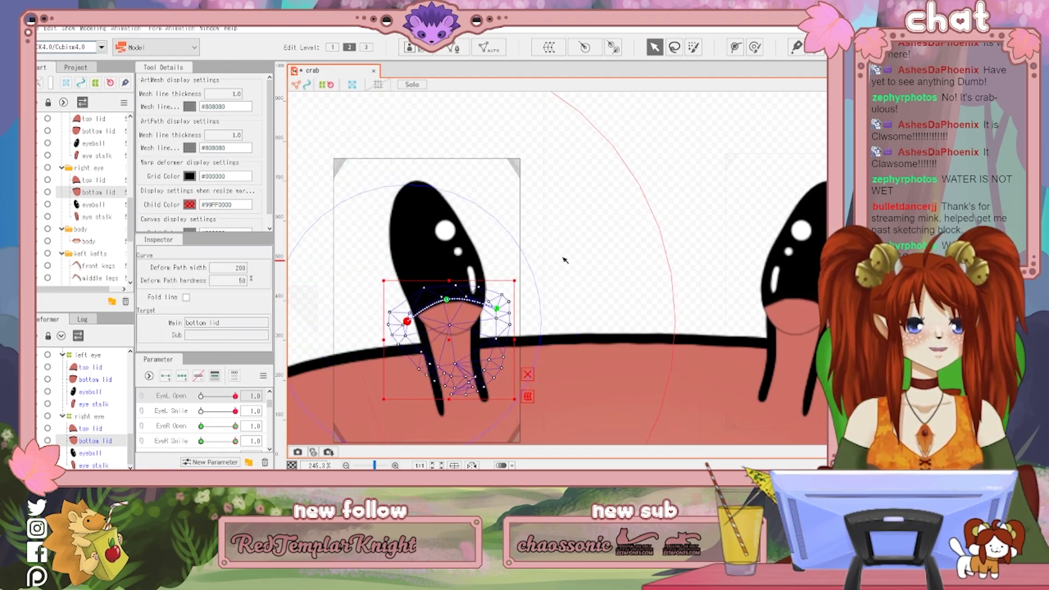
scroll(707, 212, down, 2)
scroll(707, 212, down, 4)
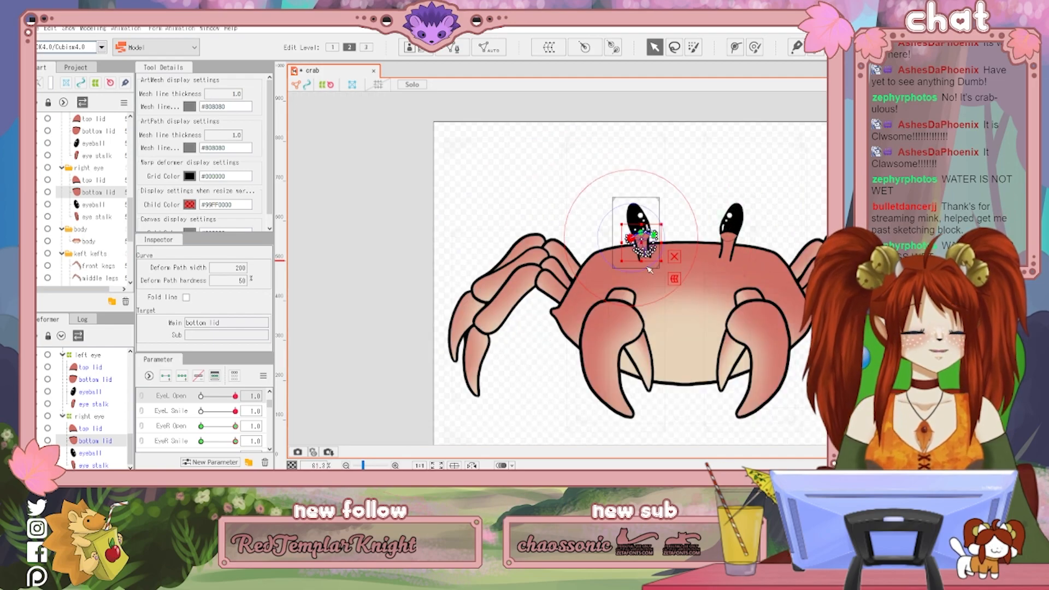
Reset EyeR Smile and EyeL Smile to 0.0 and save the crab model
drag(236, 426, 173, 441)
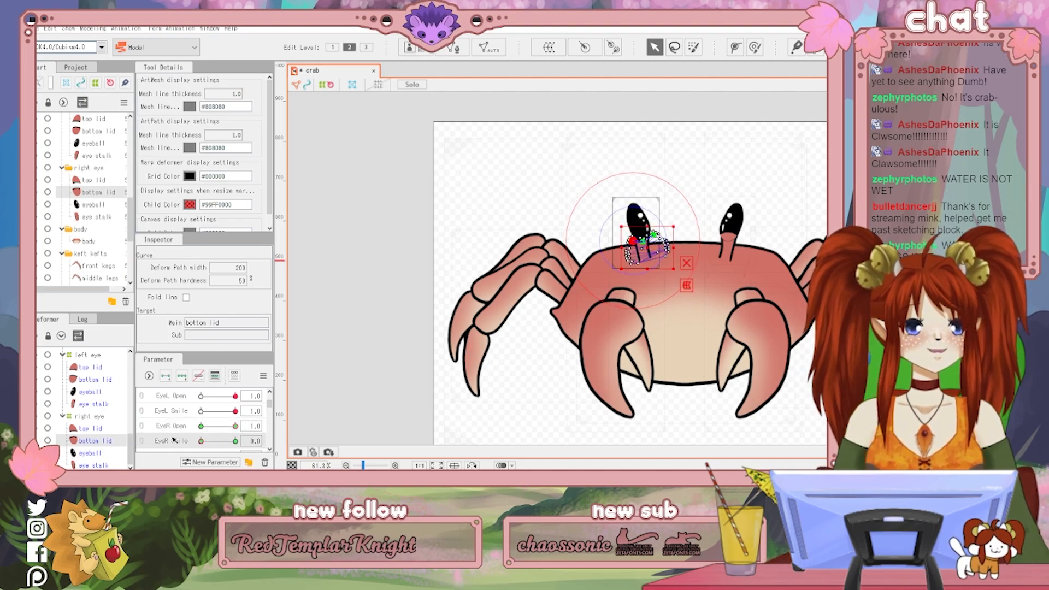
drag(241, 410, 201, 411)
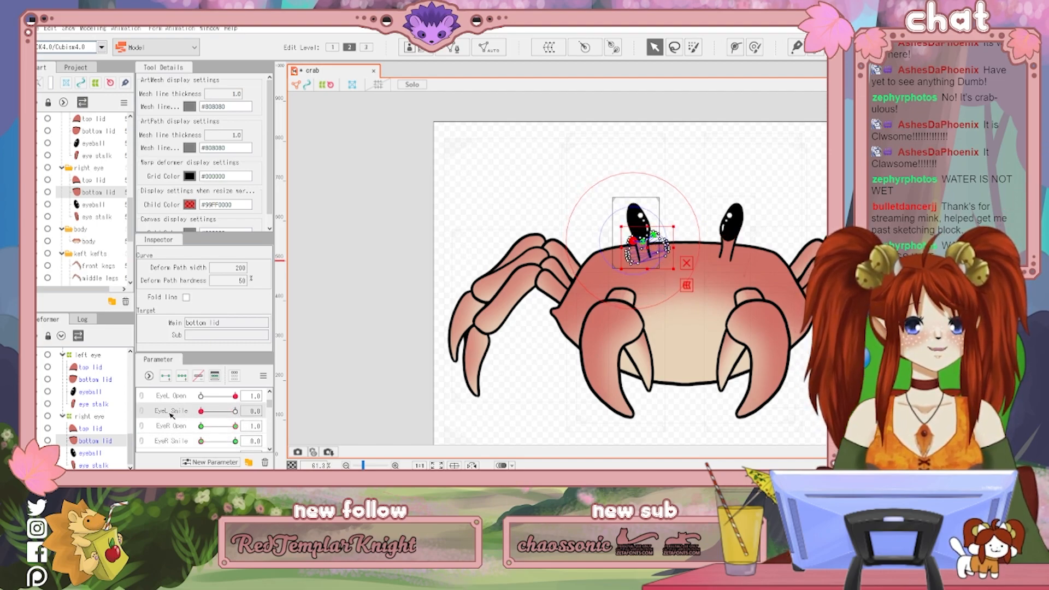
click(504, 194)
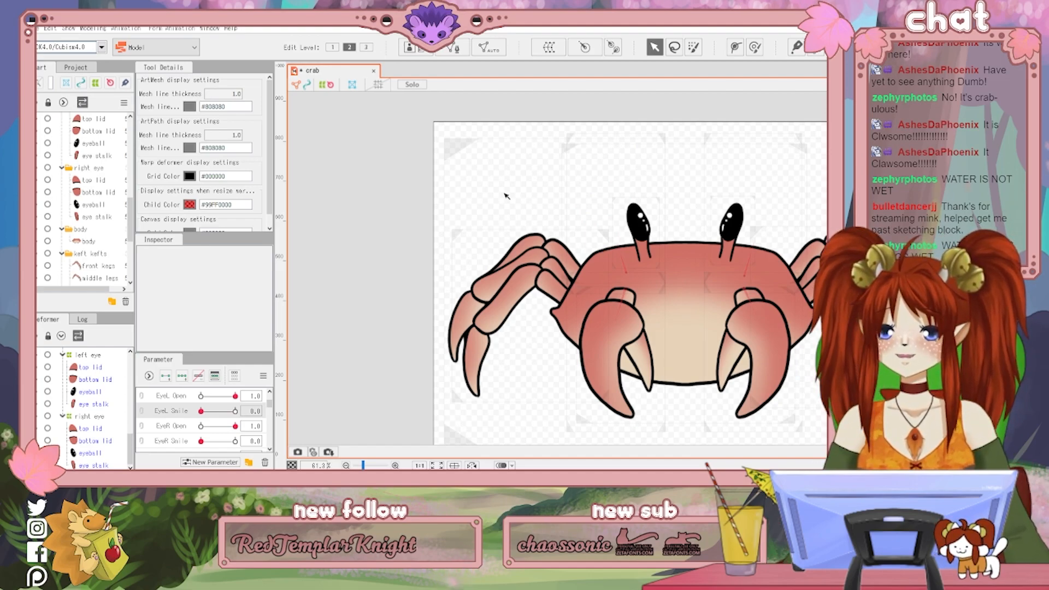
key(ctrl+s)
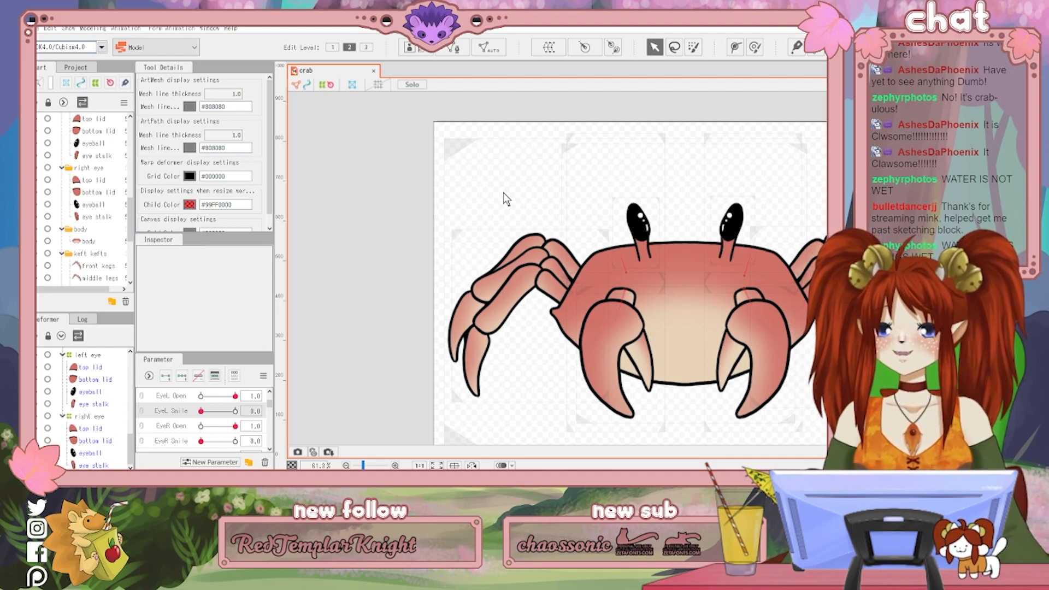
Generate a denser mesh for the front, middle and back leg parts of the right legs
drag(683, 272, 559, 249)
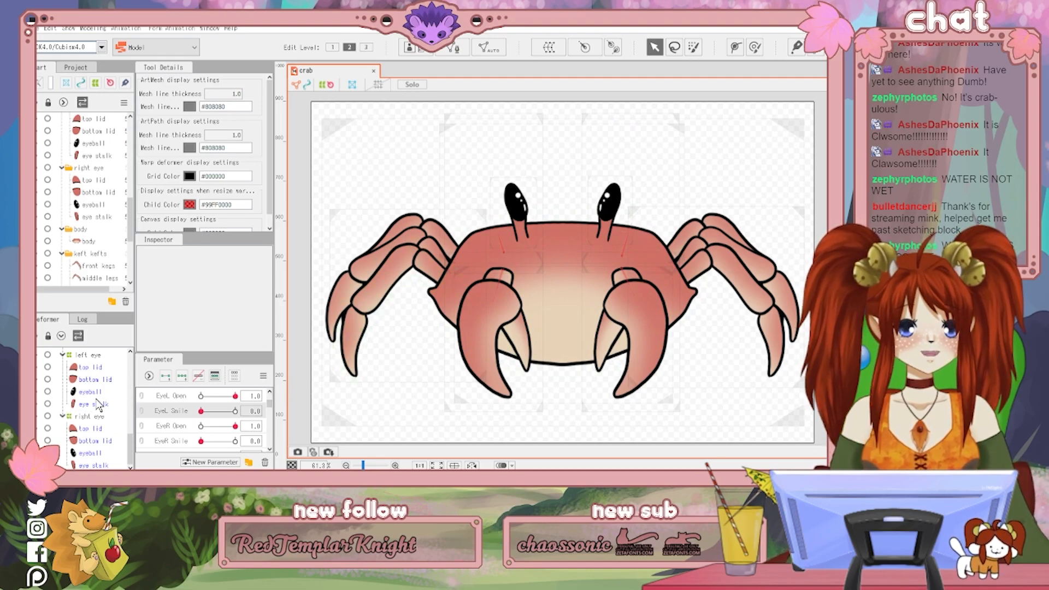
scroll(235, 414, up, 3)
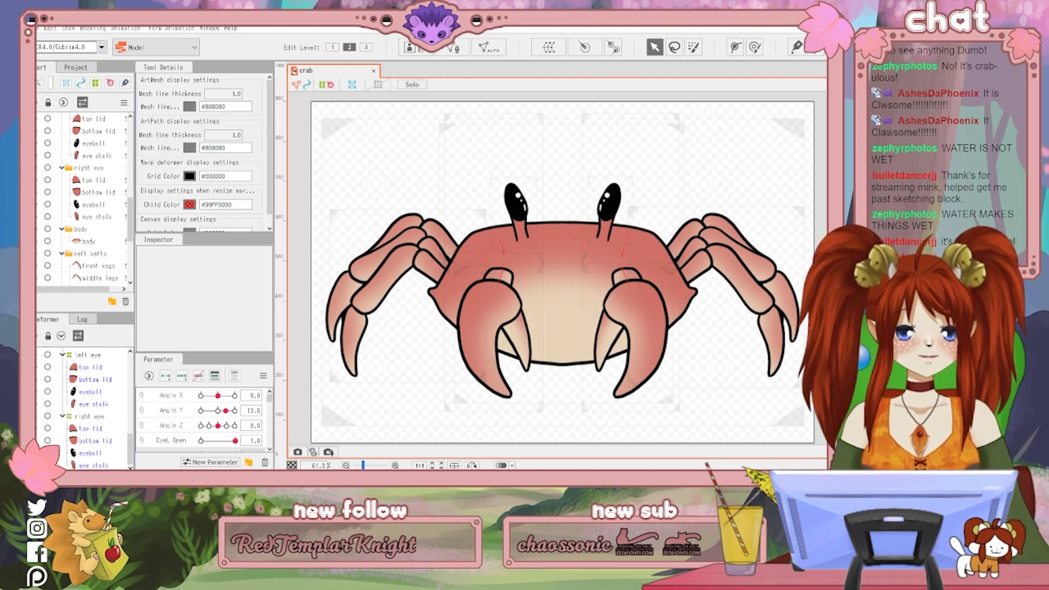
click(395, 262)
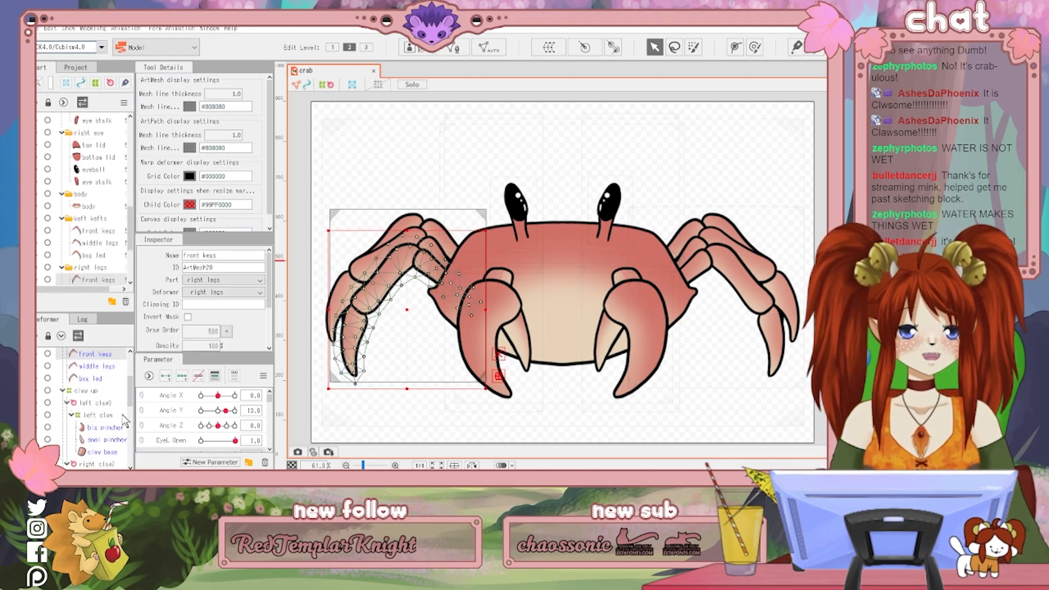
click(93, 423)
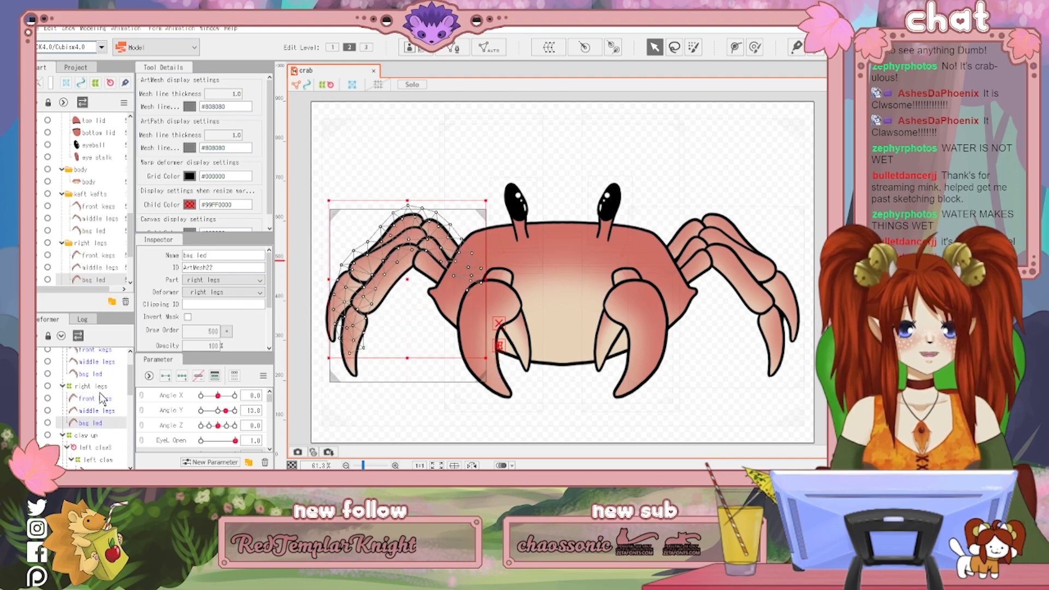
shift+click(101, 398)
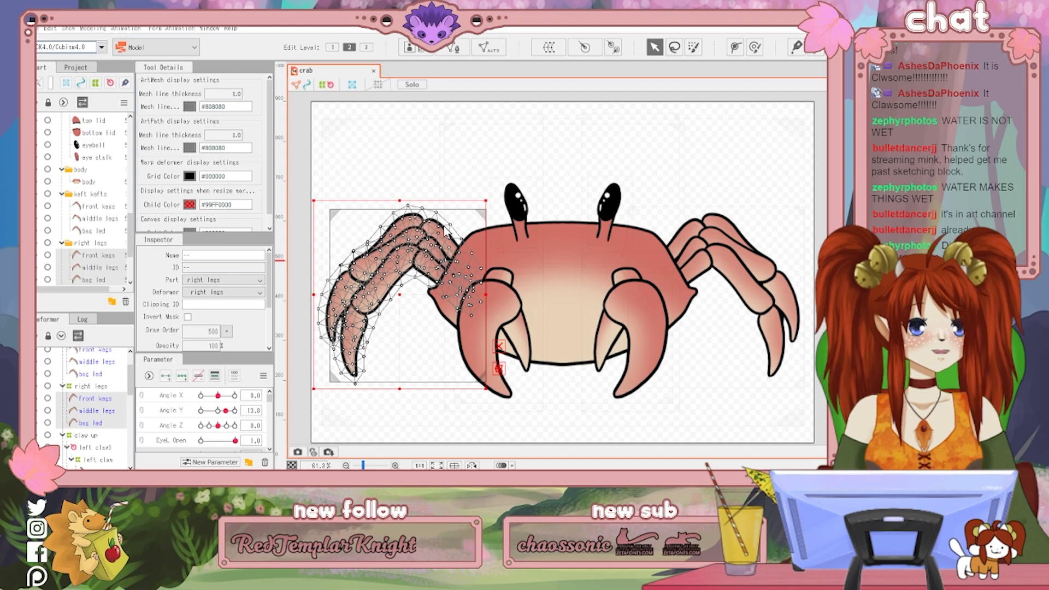
Generate a denser mesh for all three leg parts of the left legs and clear the selection
click(88, 374)
scroll(99, 371, up, 2)
shift+click(99, 391)
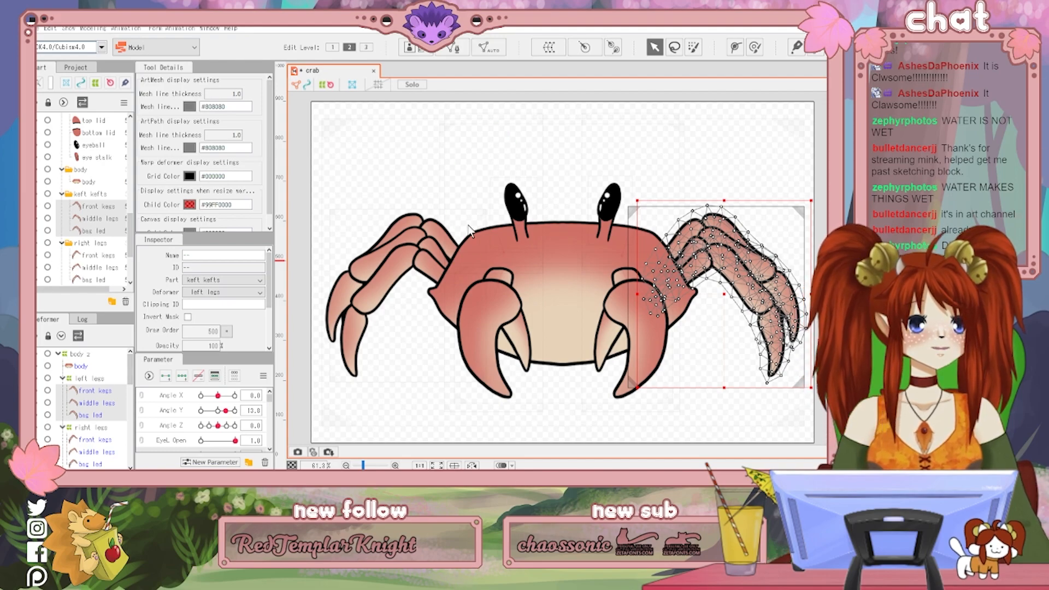
click(538, 176)
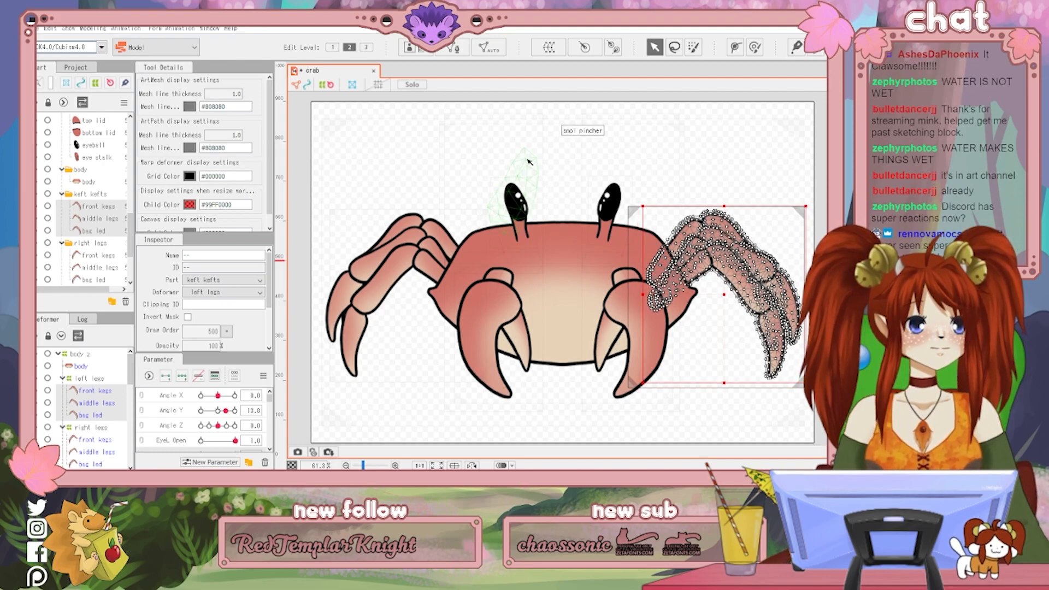
click(529, 161)
click(354, 196)
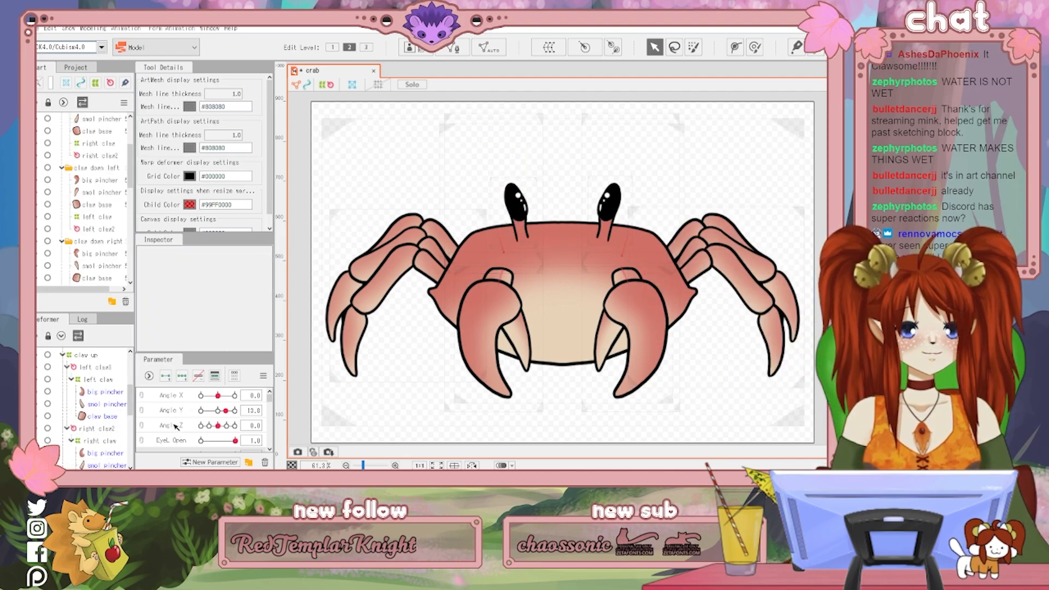
Add Angle Z keys to the front, middle and back parts of the right legs and set Angle Z to -30
drag(218, 426, 241, 444)
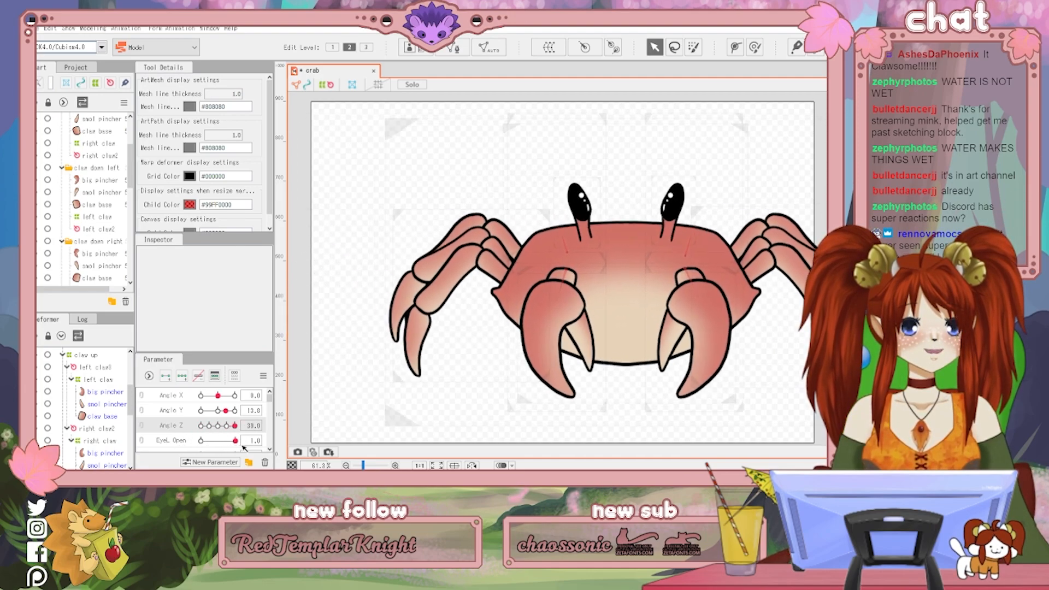
click(218, 426)
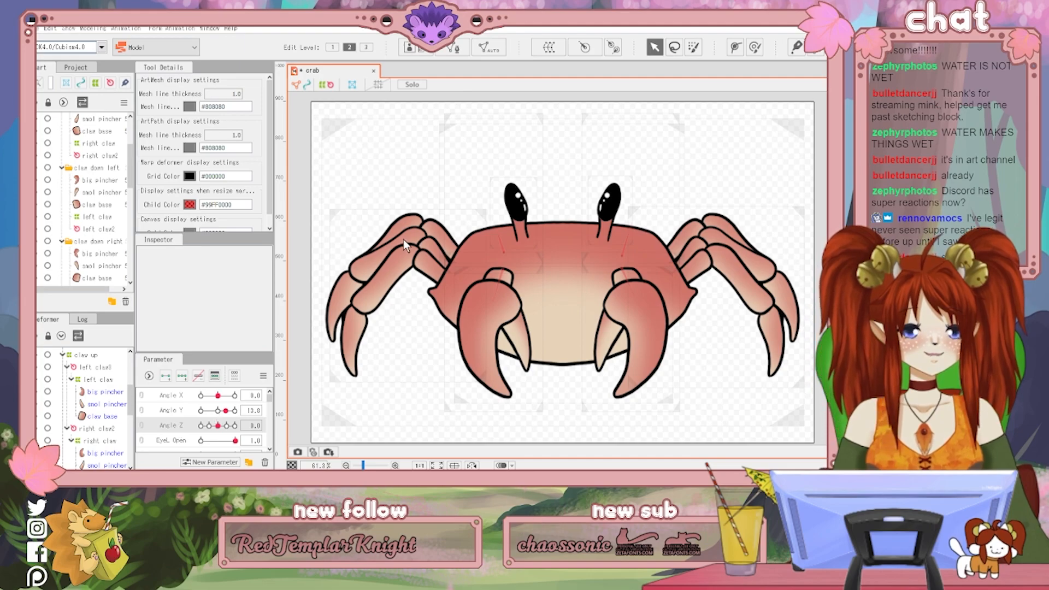
scroll(114, 418, down, 3)
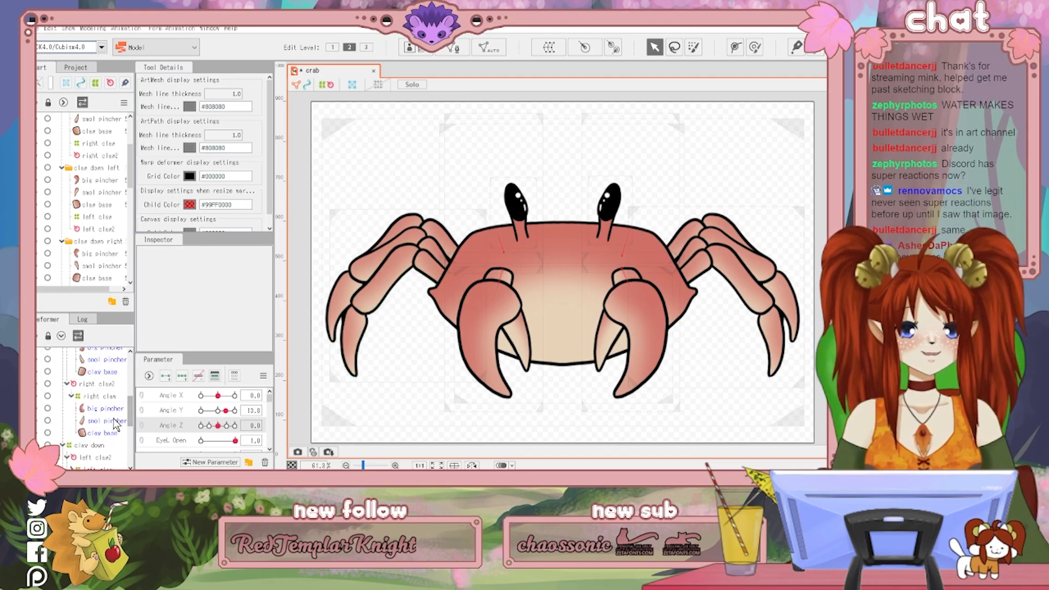
scroll(112, 422, up, 4)
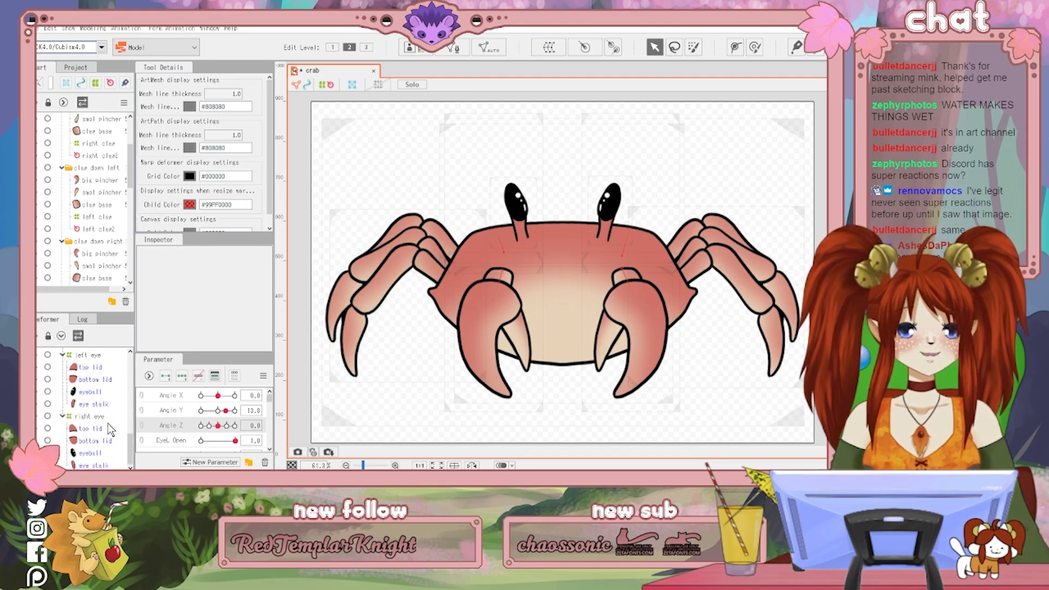
scroll(109, 422, up, 1)
click(104, 413)
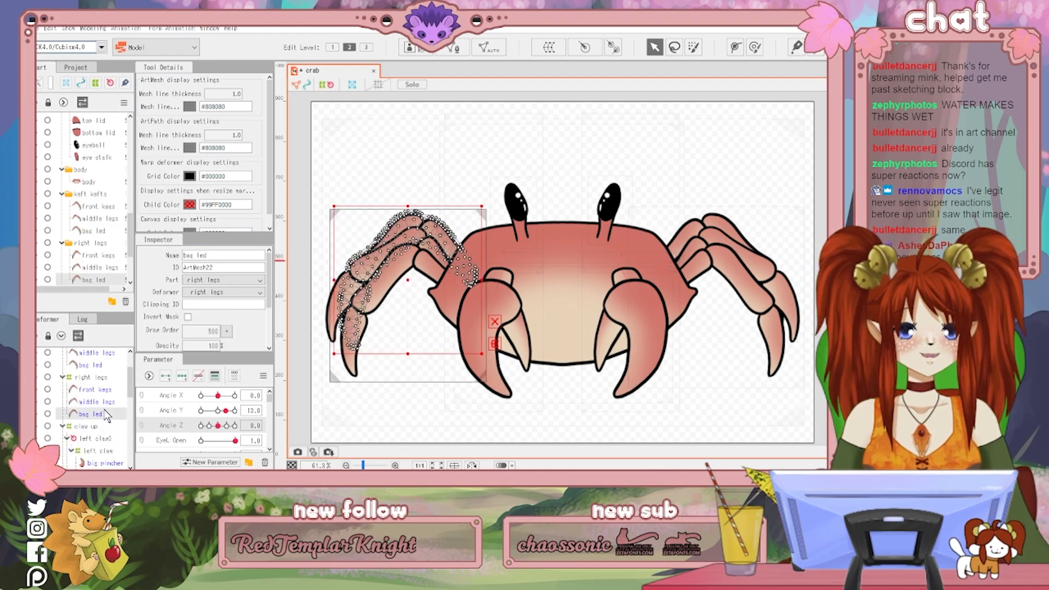
shift+click(109, 387)
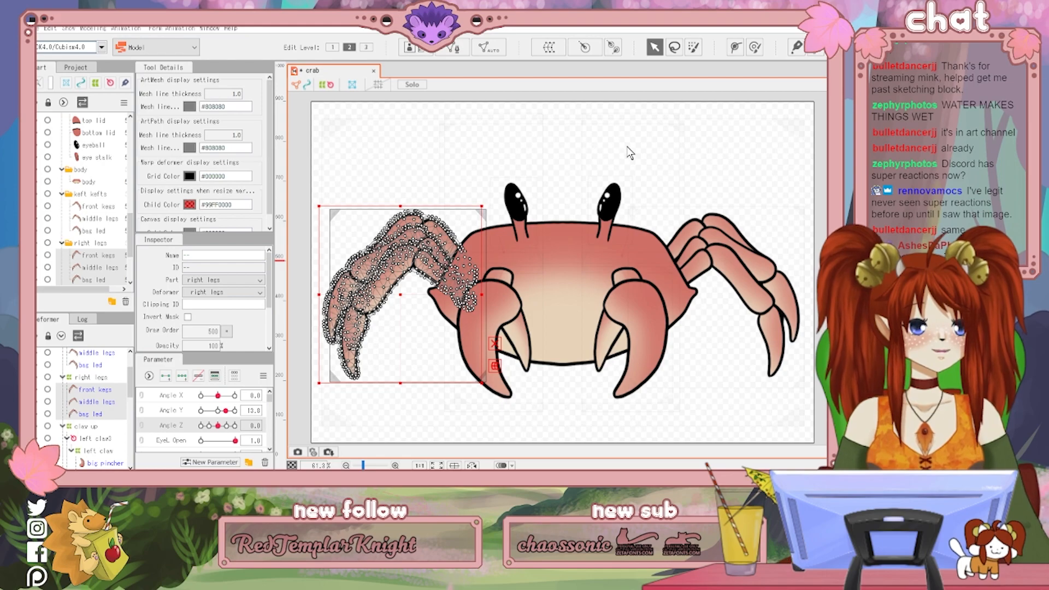
click(465, 381)
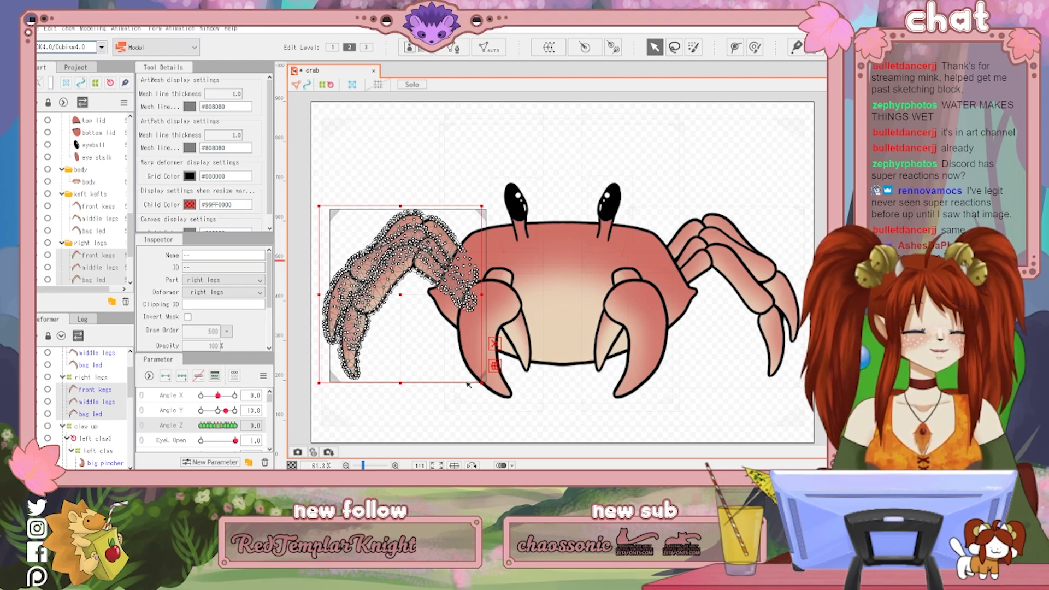
click(201, 428)
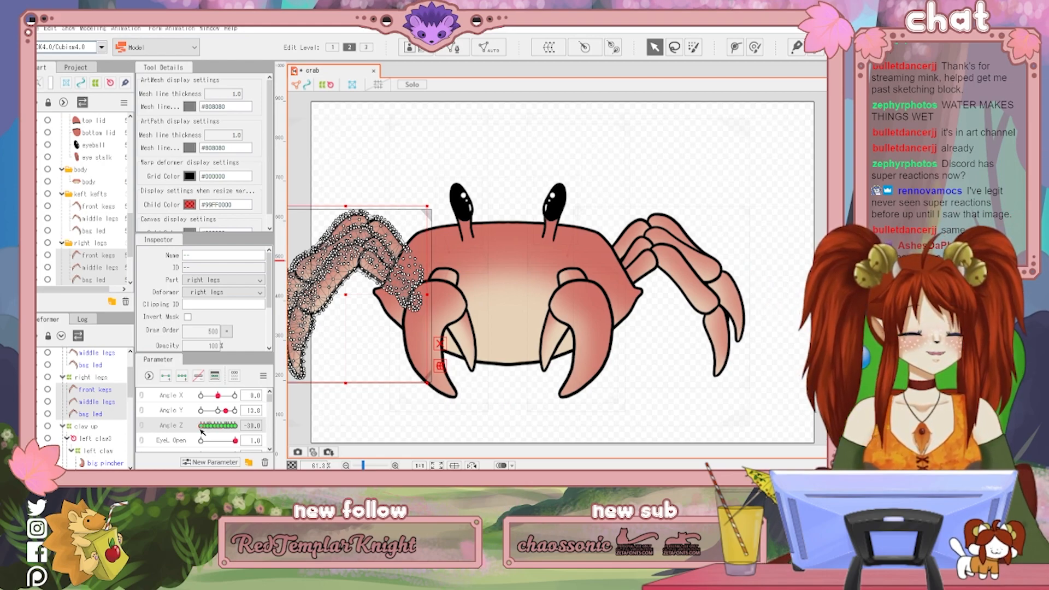
Start a deform path on the right back leg with its first point at the leg's base
click(102, 412)
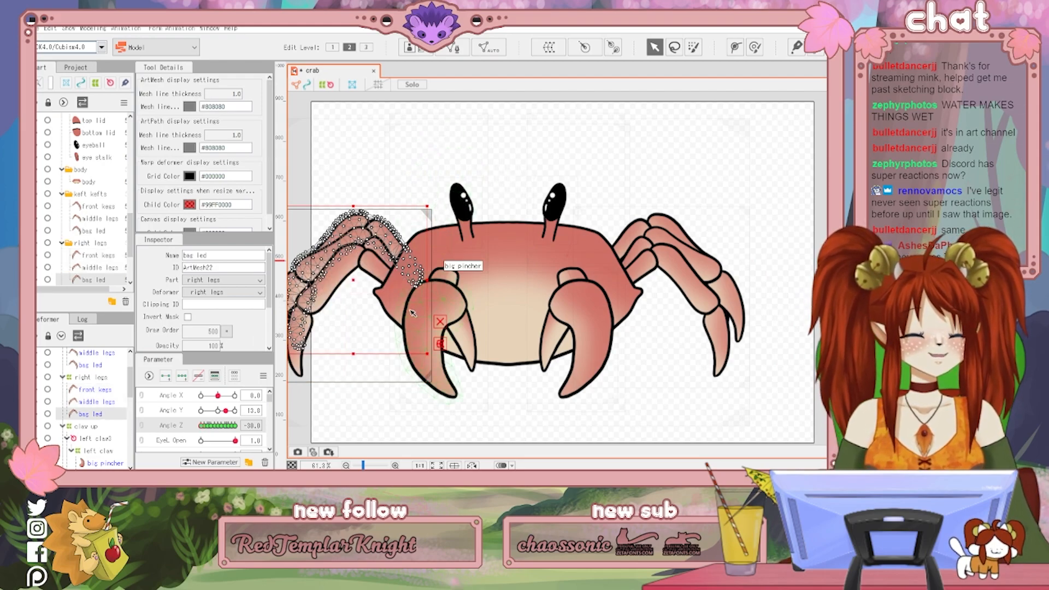
scroll(431, 295, up, 4)
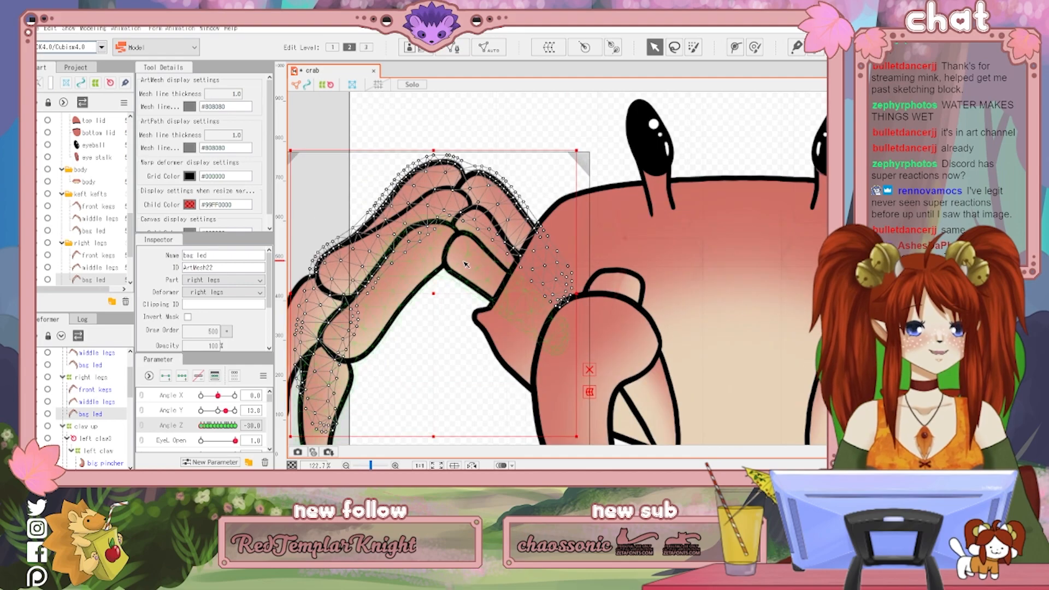
drag(465, 264, 561, 238)
click(736, 47)
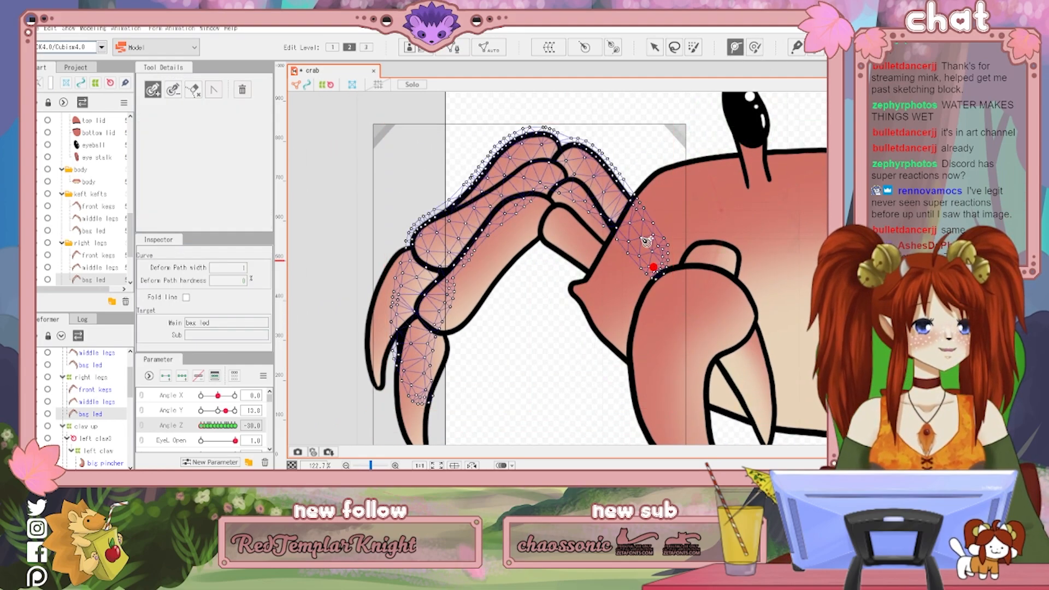
Extend the right back leg's deform path through the upper joint, lower joint and tip, centring the lower joint point
click(556, 153)
click(422, 258)
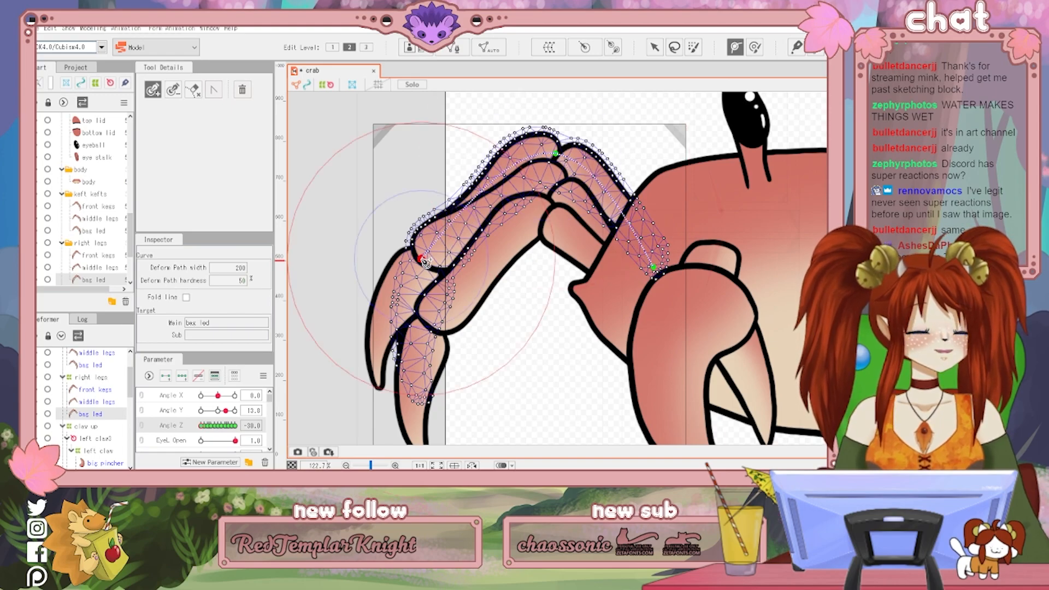
click(420, 403)
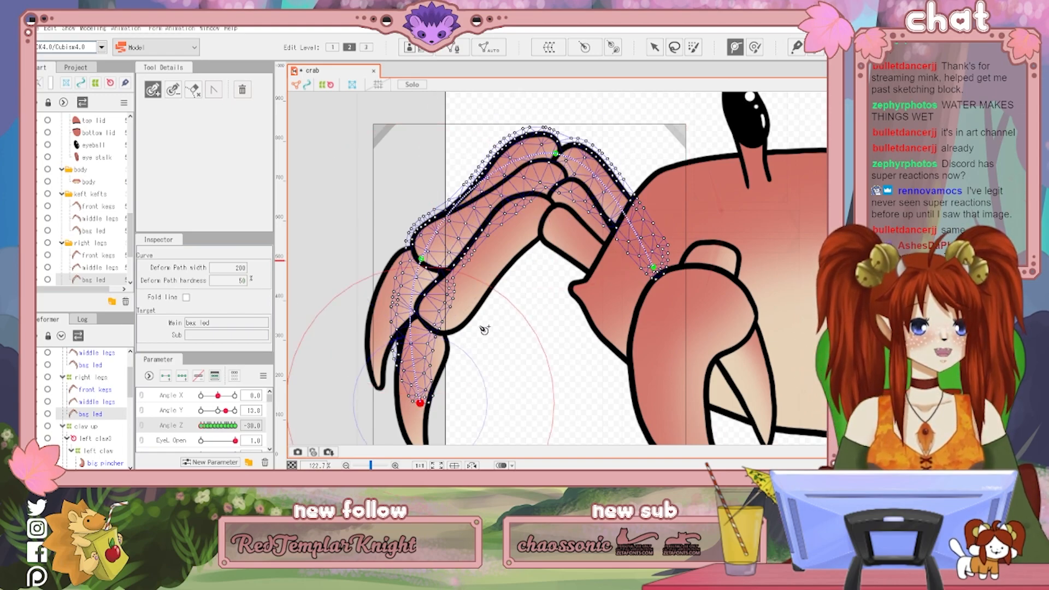
drag(421, 258, 437, 262)
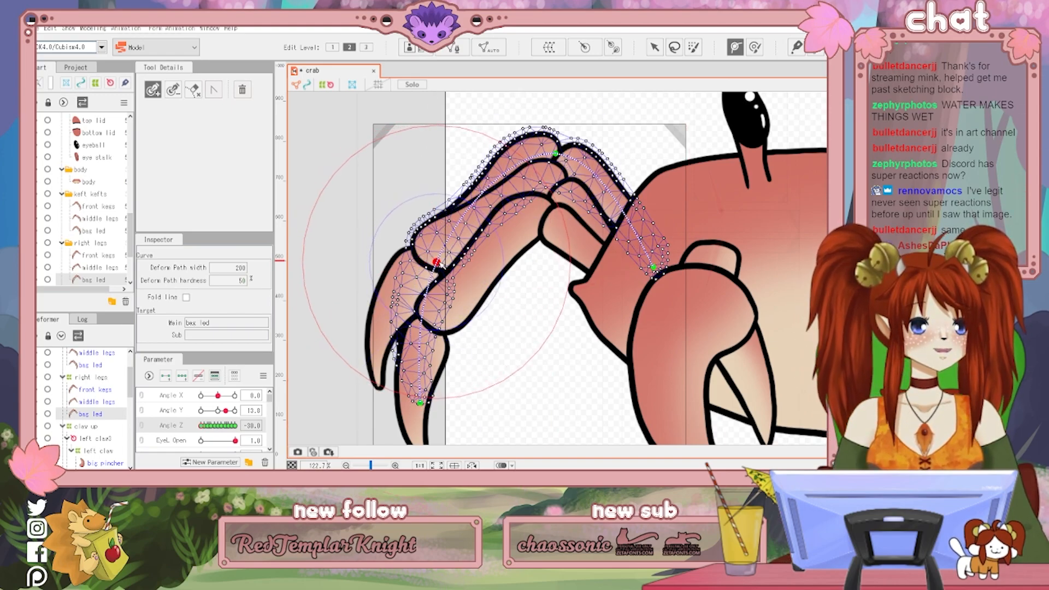
Try extra path points between the right back leg's joints, undo them and nudge the lower joint point
click(484, 201)
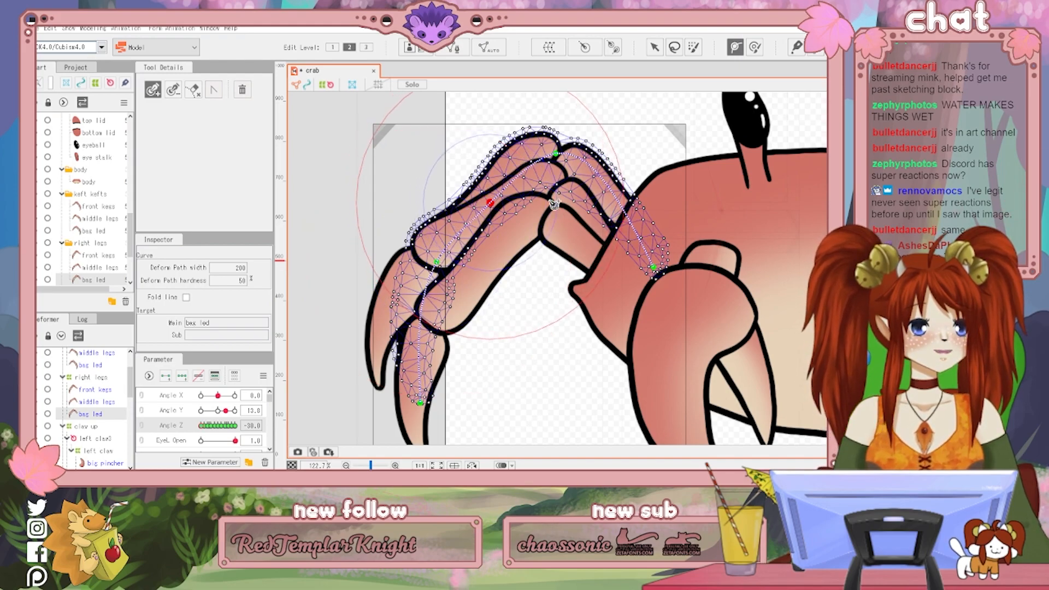
click(620, 208)
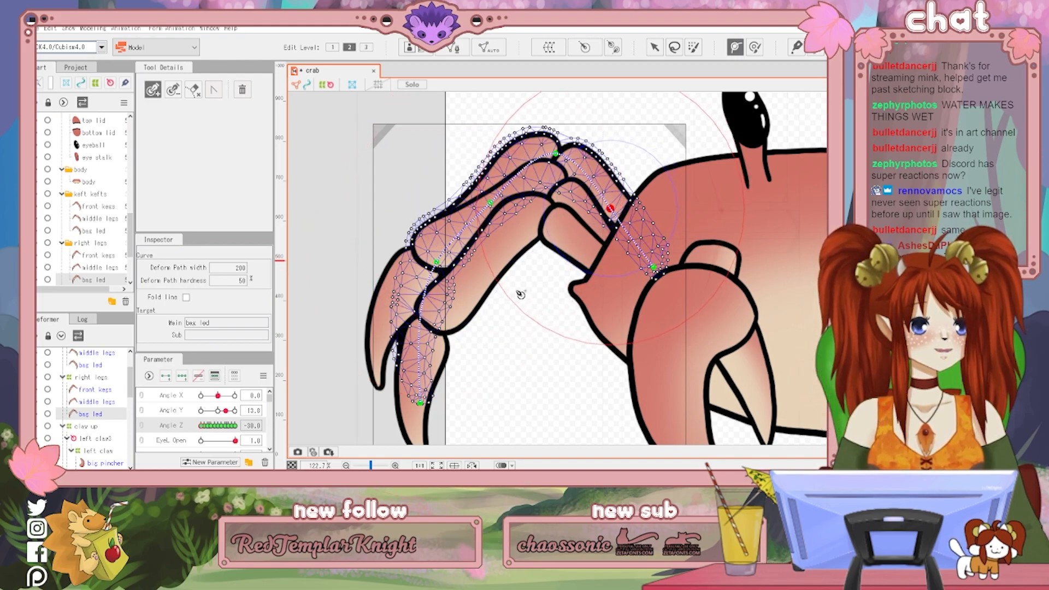
click(418, 310)
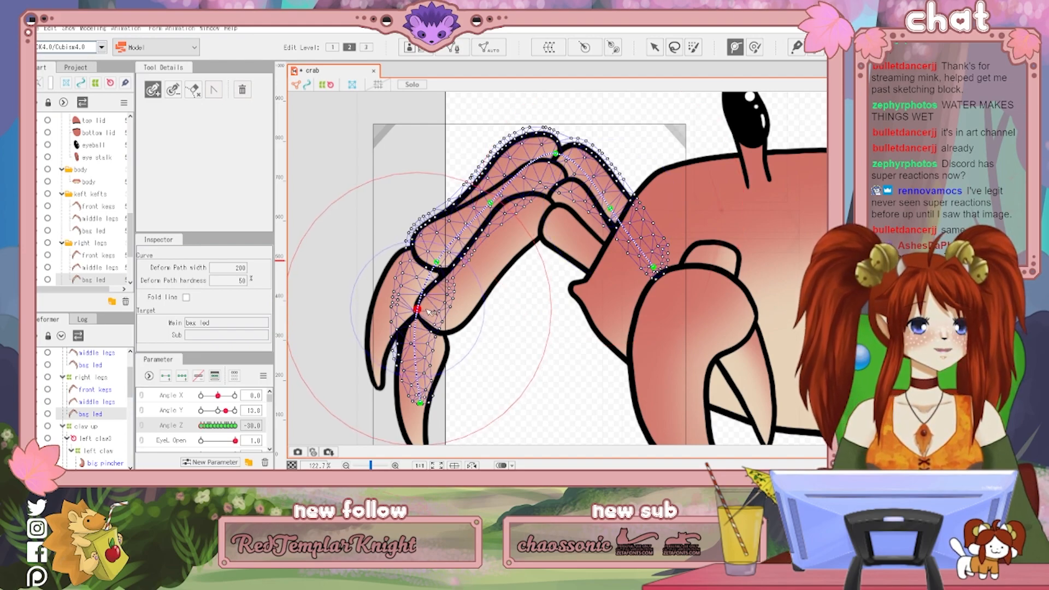
key(ctrl+z)
key(ctrl+z)
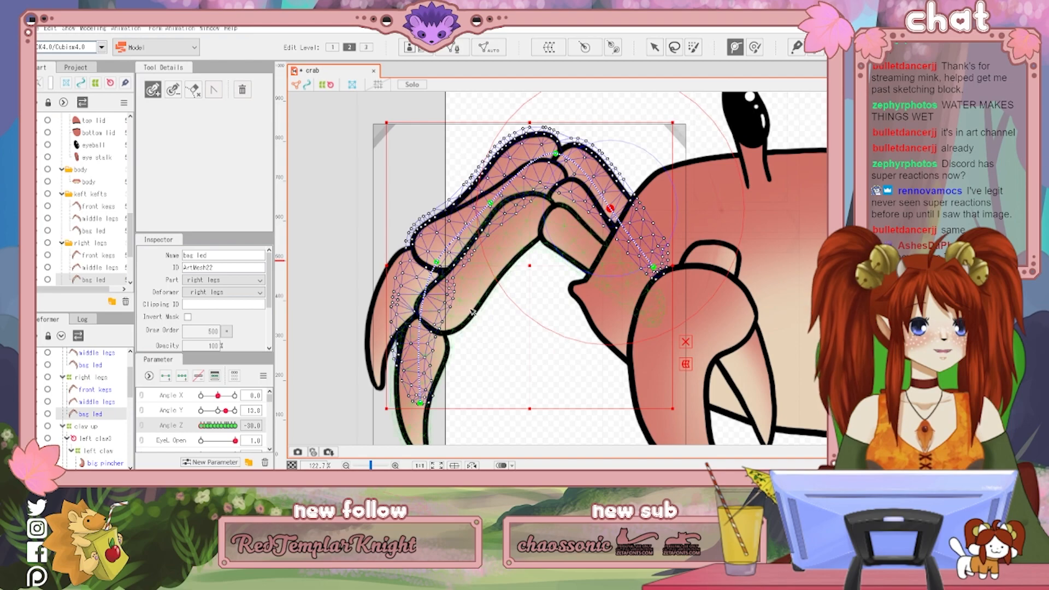
key(ctrl+z)
key(ctrl+z)
key(ctrl+z)
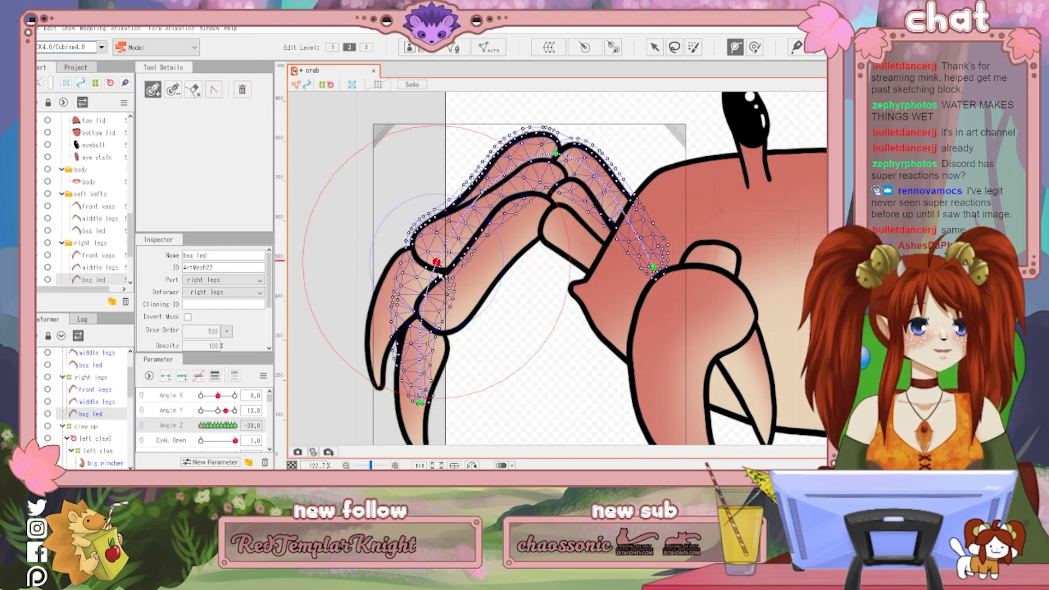
drag(437, 264, 444, 270)
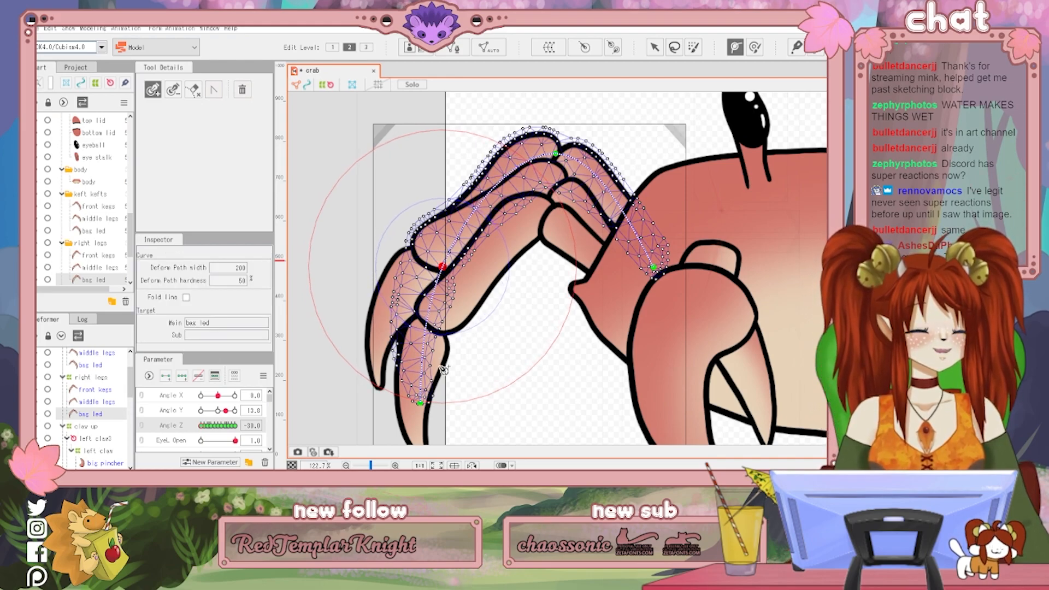
Add a deform path to the right middle leg through its base, upper joint, lower joint and tip
click(97, 403)
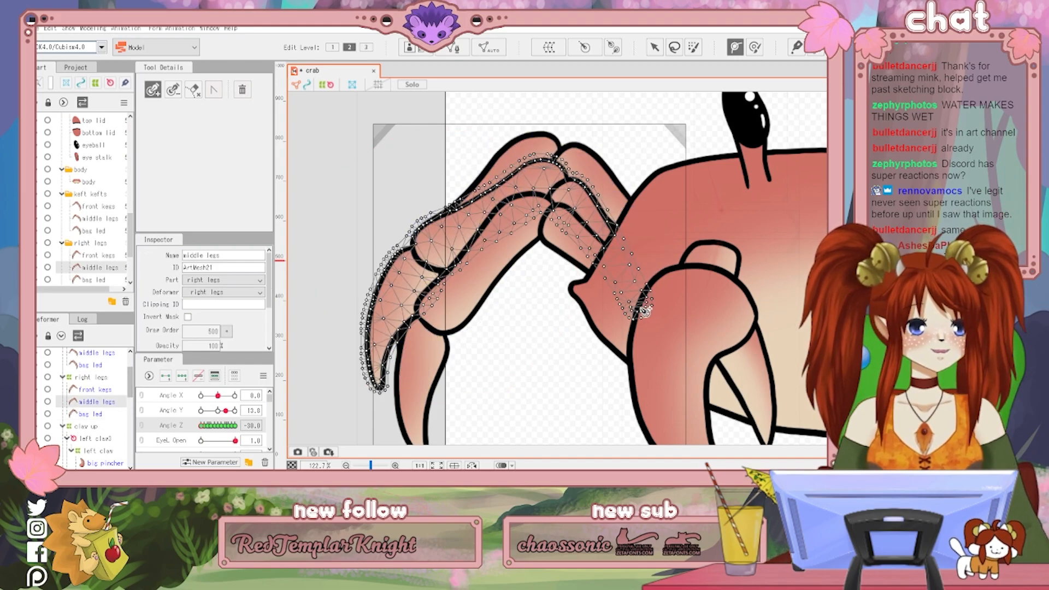
click(645, 310)
click(424, 255)
click(375, 385)
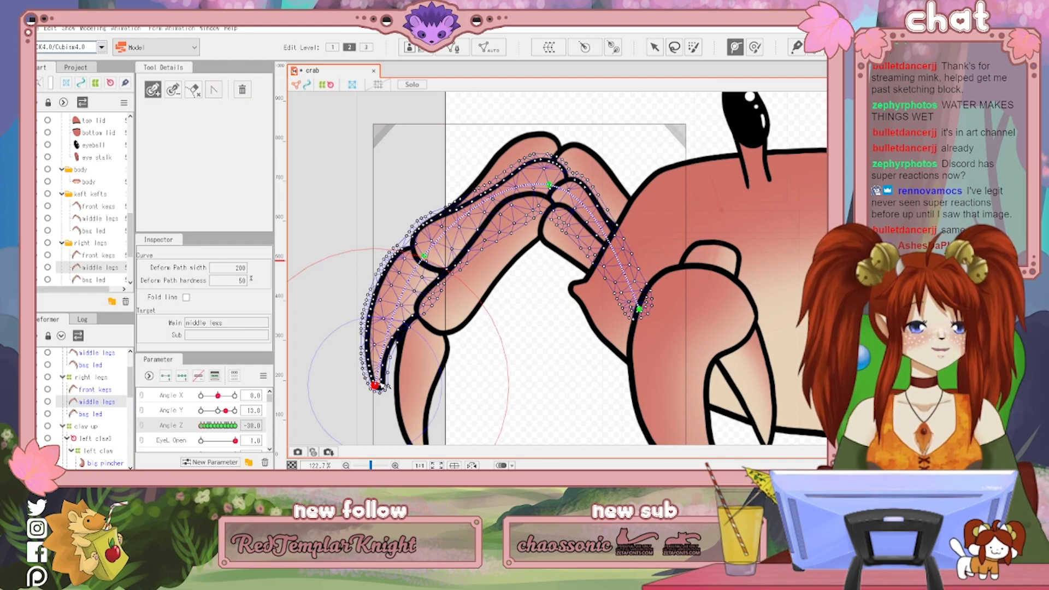
Add a deform path to the right front leg through its base, both joints and tip
click(107, 415)
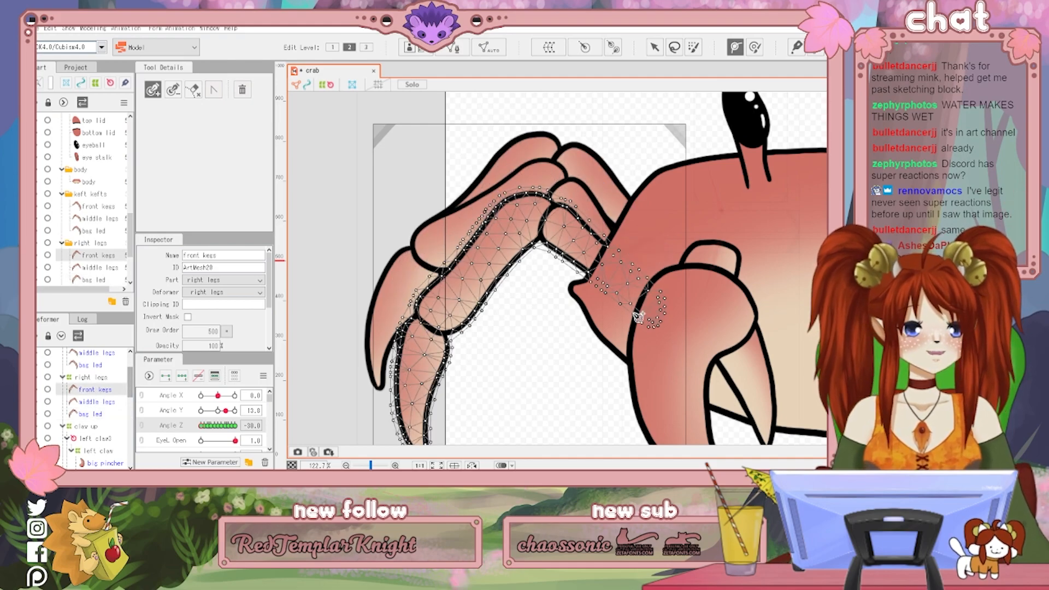
drag(634, 345, 606, 312)
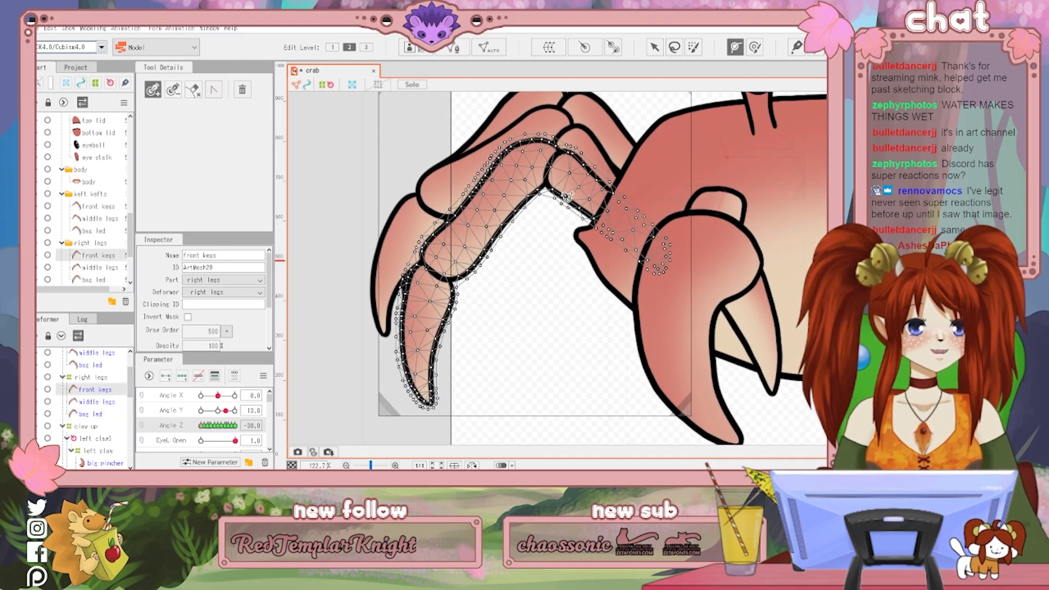
click(664, 258)
click(544, 166)
click(438, 266)
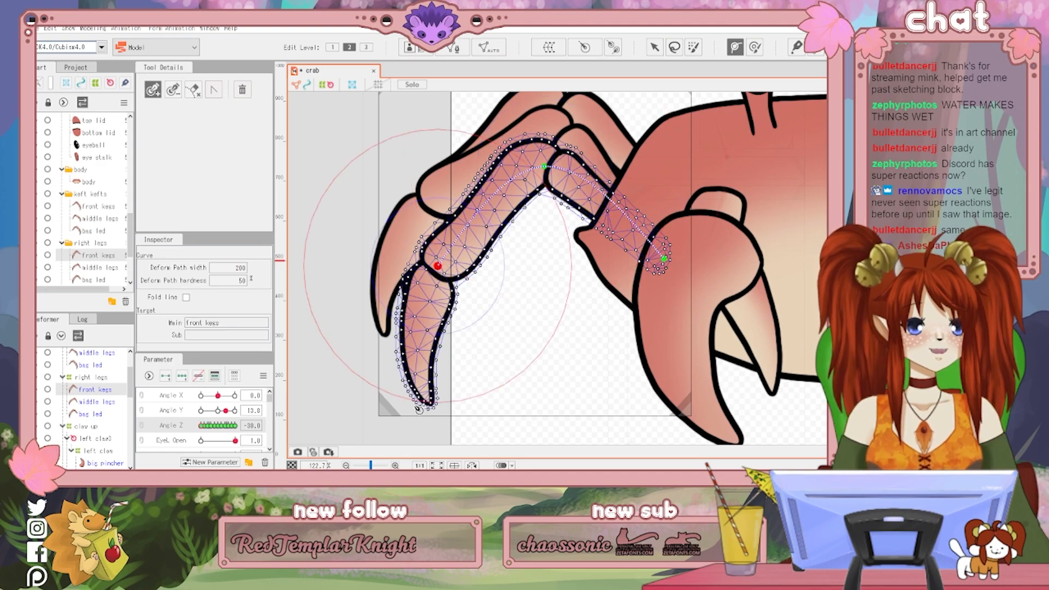
click(427, 398)
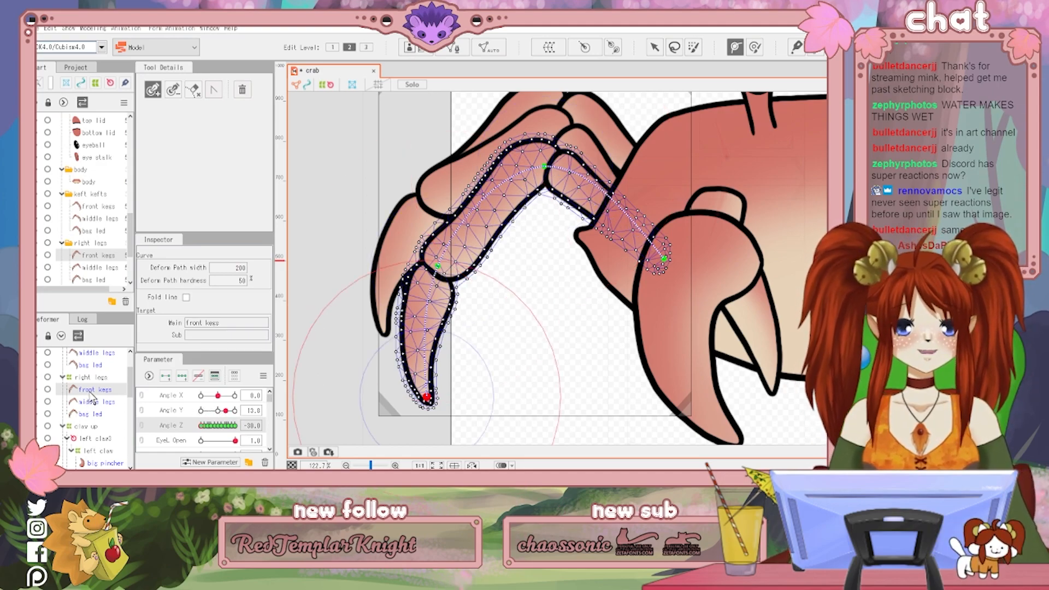
Set Angle Z to -24 and try bending the right front leg outward by its tip and lower joint path points
click(205, 428)
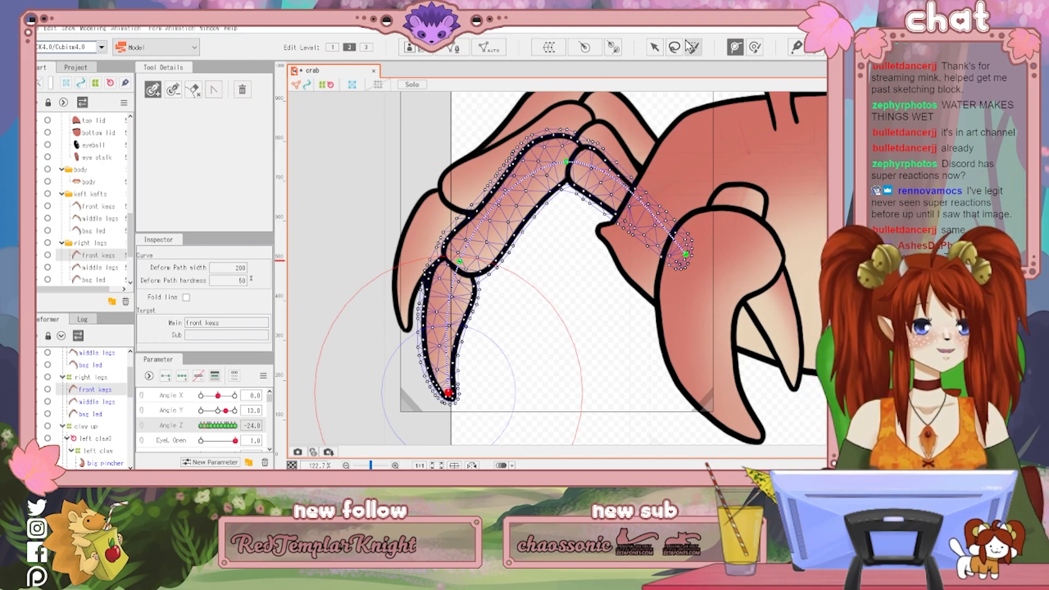
click(656, 47)
drag(449, 394, 383, 373)
drag(457, 259, 434, 211)
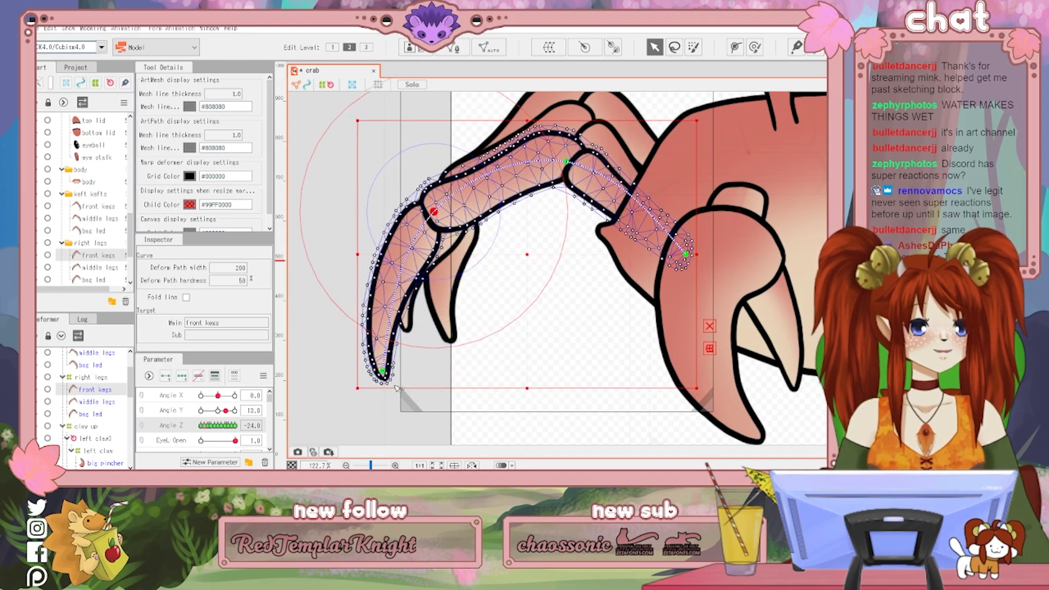
drag(384, 372, 358, 305)
Undo the front leg bend and the right leg deform paths back to the back leg's first path point
key(ctrl+z)
key(ctrl+z)
key(ctrl+z)
key(ctrl+z)
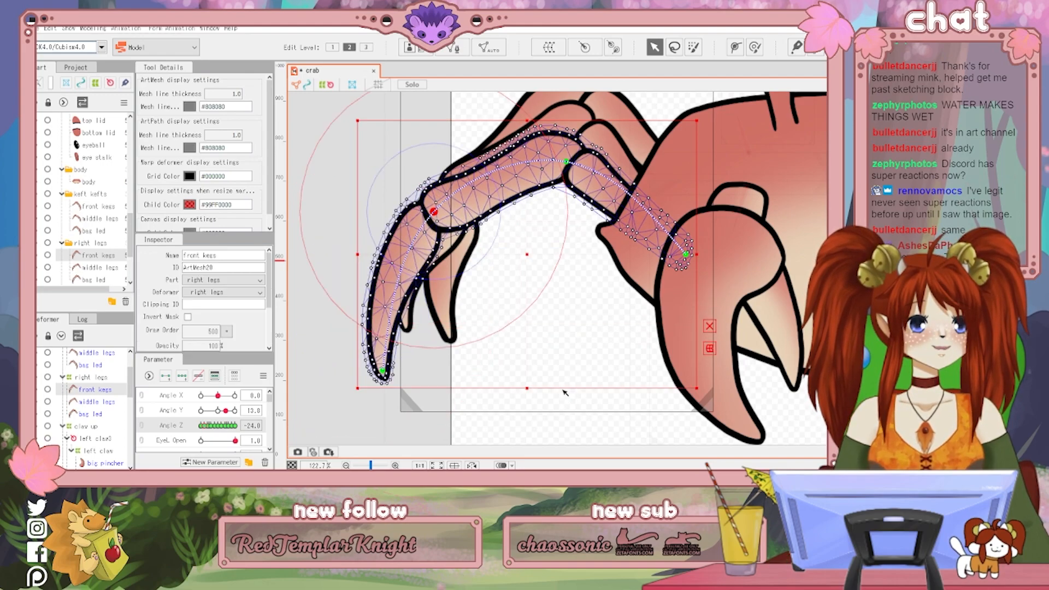
key(ctrl+z)
key(ctrl+z)
key(ctrl+z)
key(ctrl+z)
key(ctrl+z)
key(ctrl+z)
key(ctrl+z)
key(ctrl+z)
key(ctrl+z)
key(ctrl+z)
Complete the right back leg's deform path with only one point at the upper joint and one near the tip
drag(621, 257, 644, 325)
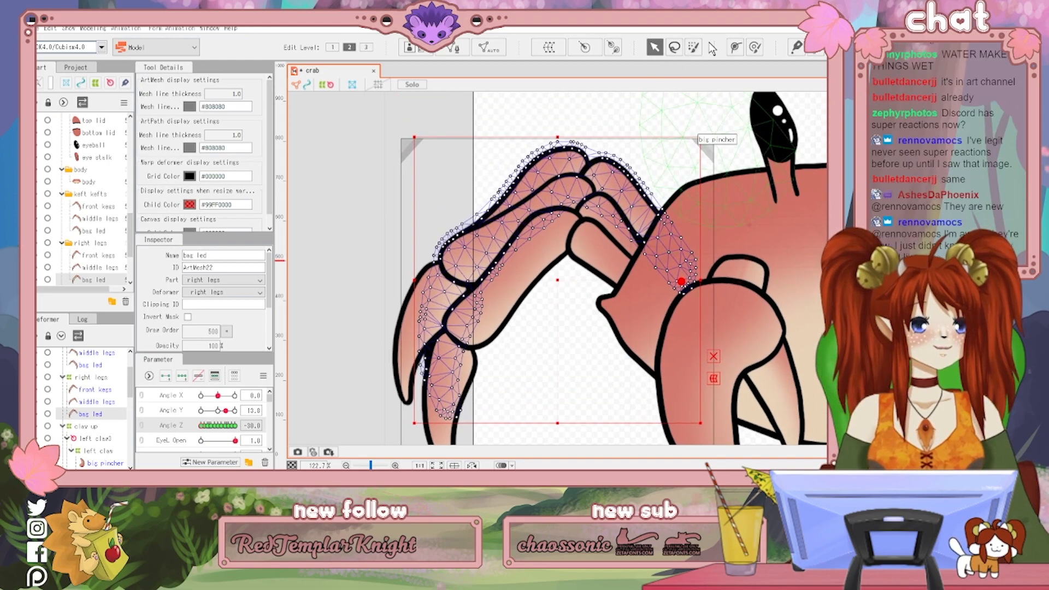
click(735, 47)
click(563, 174)
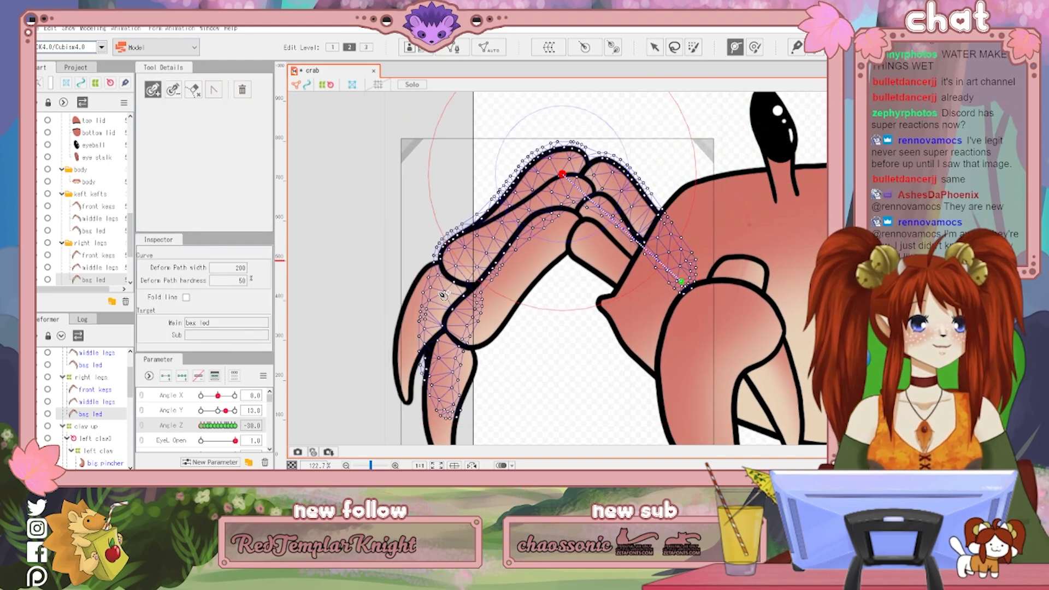
click(444, 402)
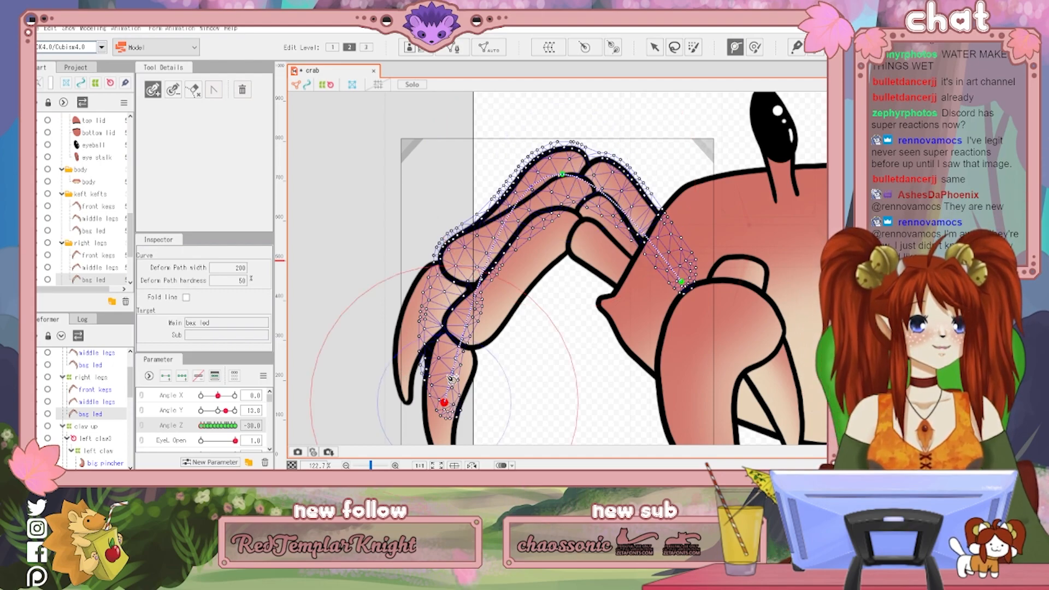
Add a three-point deform path to the right middle leg at its base, upper joint and tip
click(94, 400)
click(666, 328)
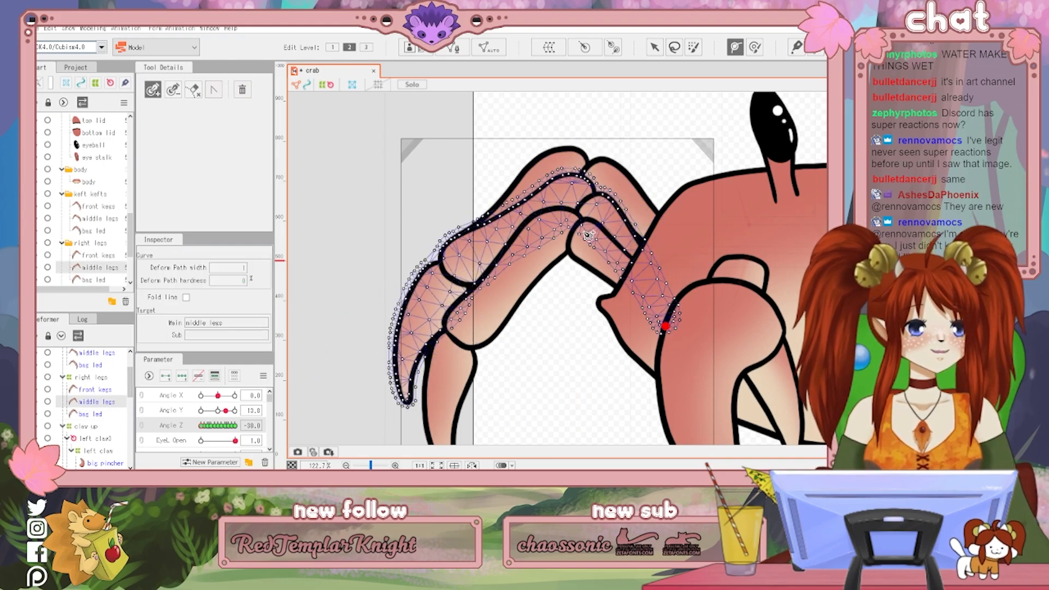
click(569, 202)
click(405, 383)
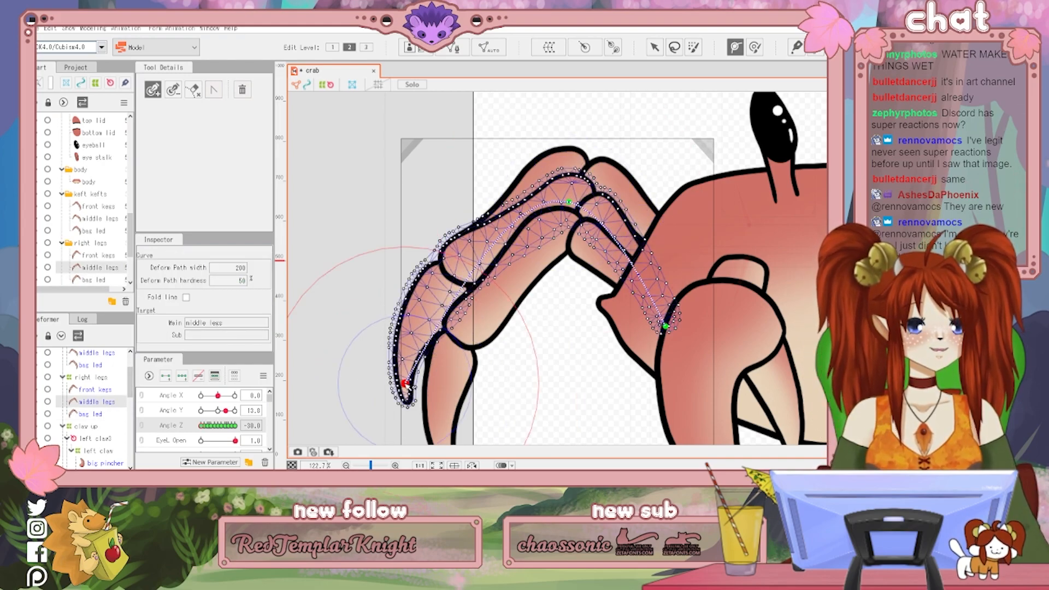
Add a three-point deform path to the right front leg at its base, upper joint and tip
click(94, 390)
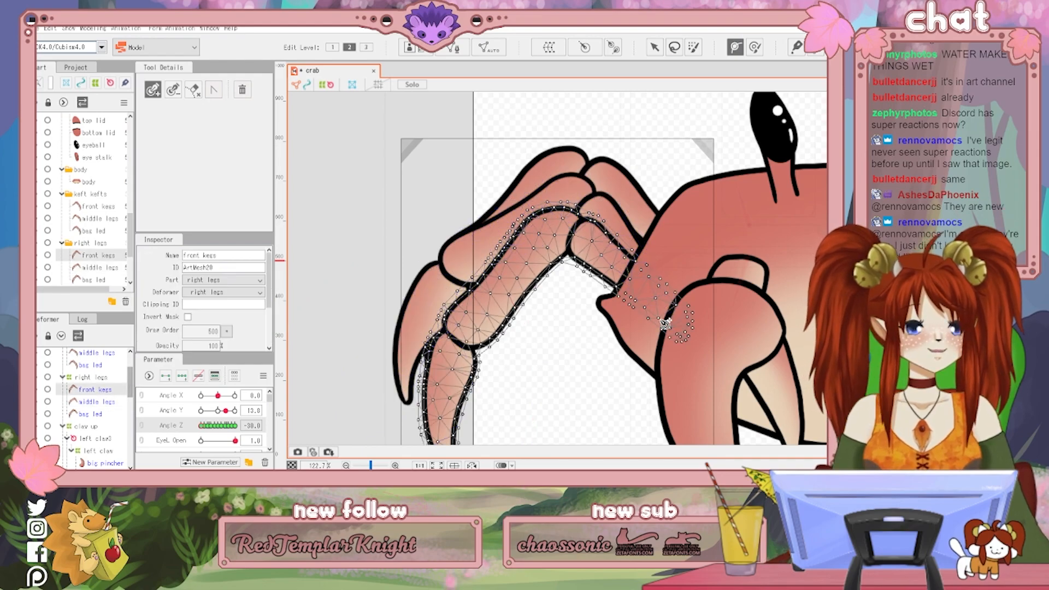
scroll(578, 404, down, 3)
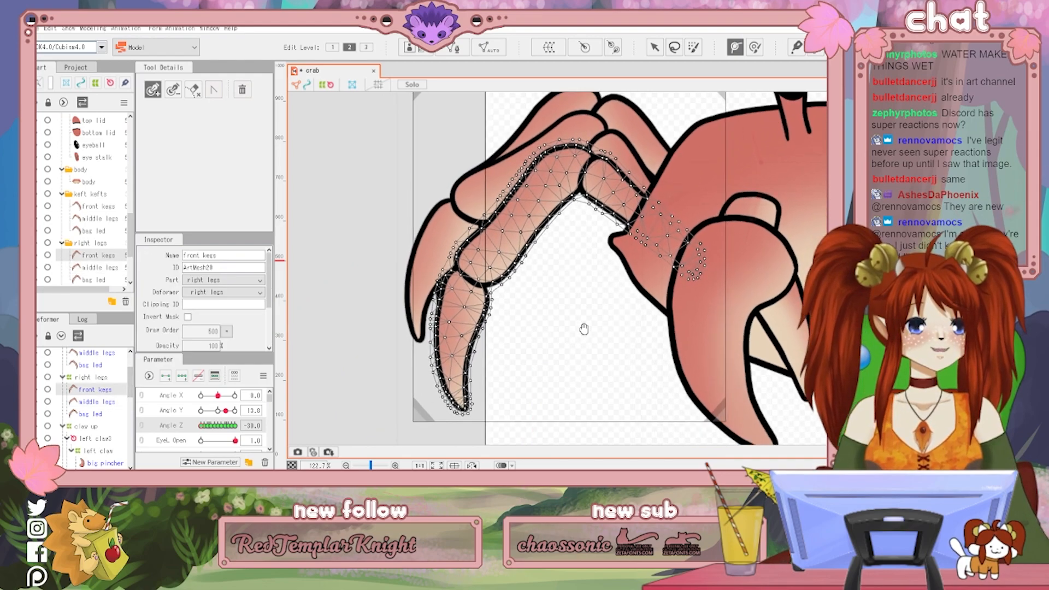
click(690, 259)
click(569, 167)
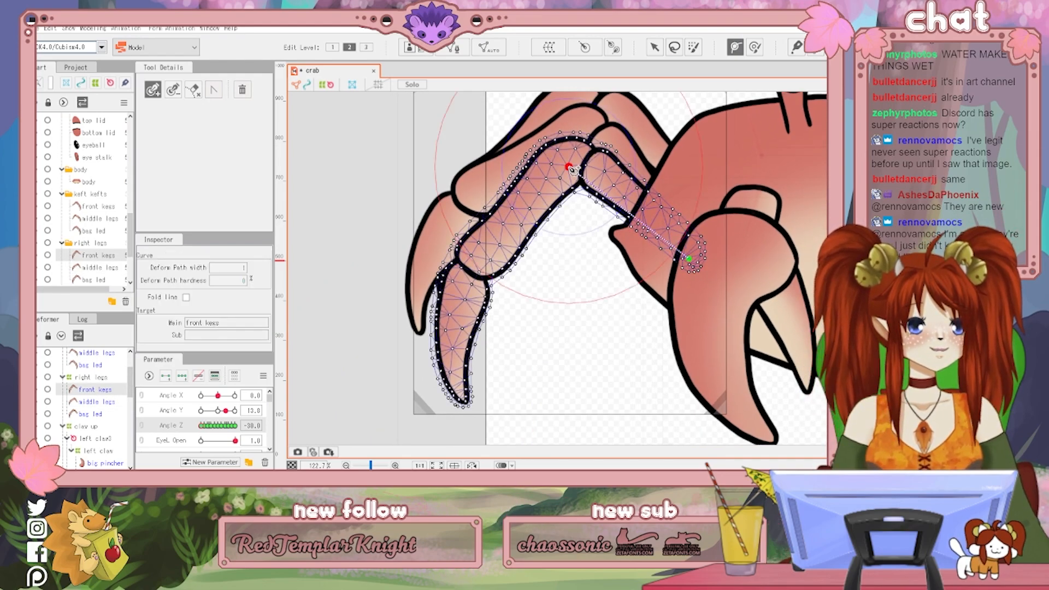
click(453, 377)
click(655, 47)
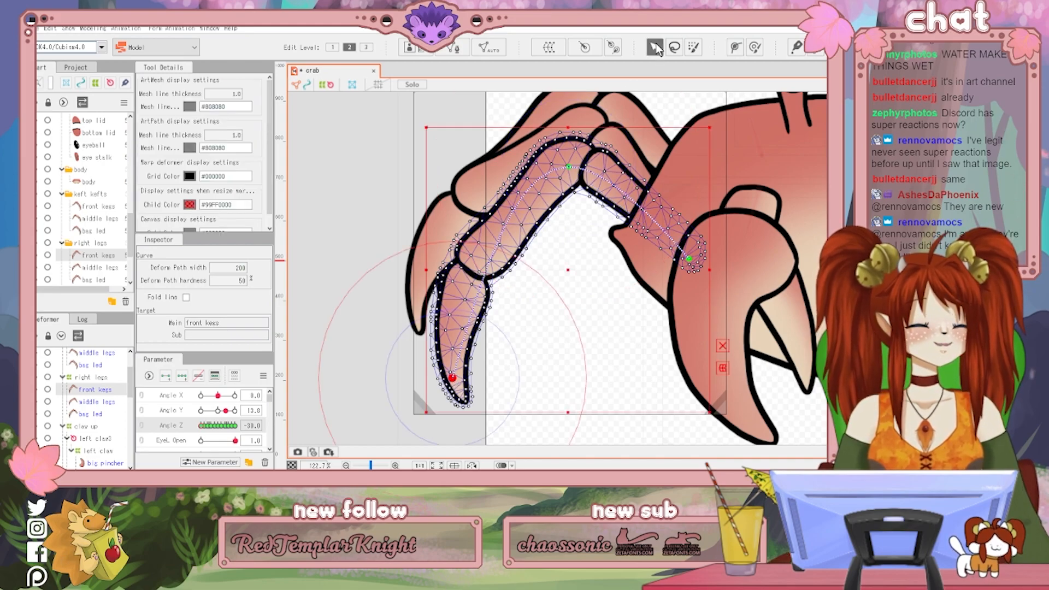
At Angle Z -24, bend the right front leg outward by raising its tip and slightly raising its upper joint path point
click(205, 431)
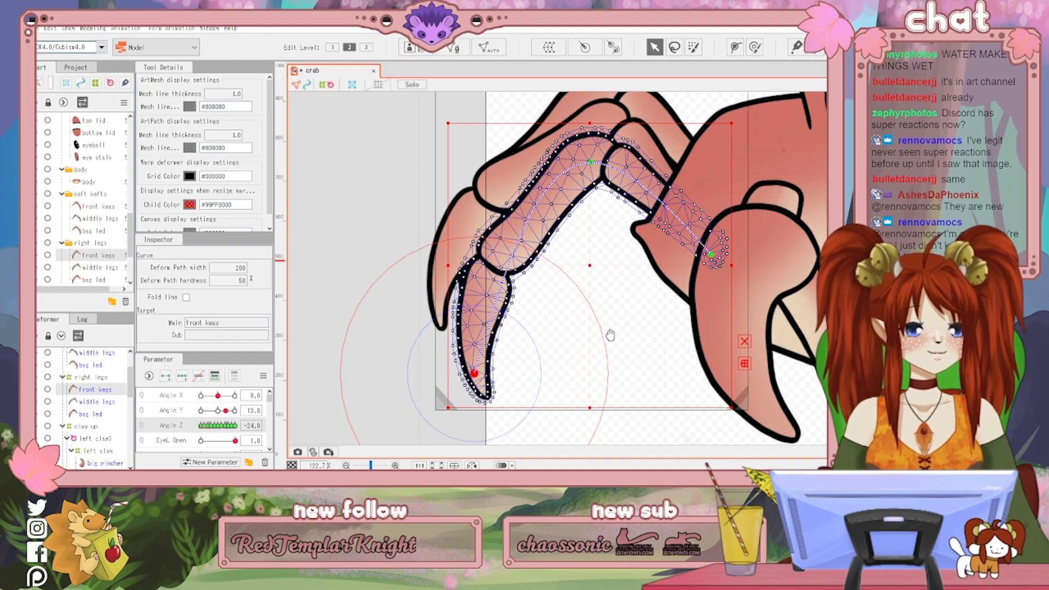
drag(564, 350, 575, 391)
drag(489, 420, 433, 367)
drag(601, 204, 612, 196)
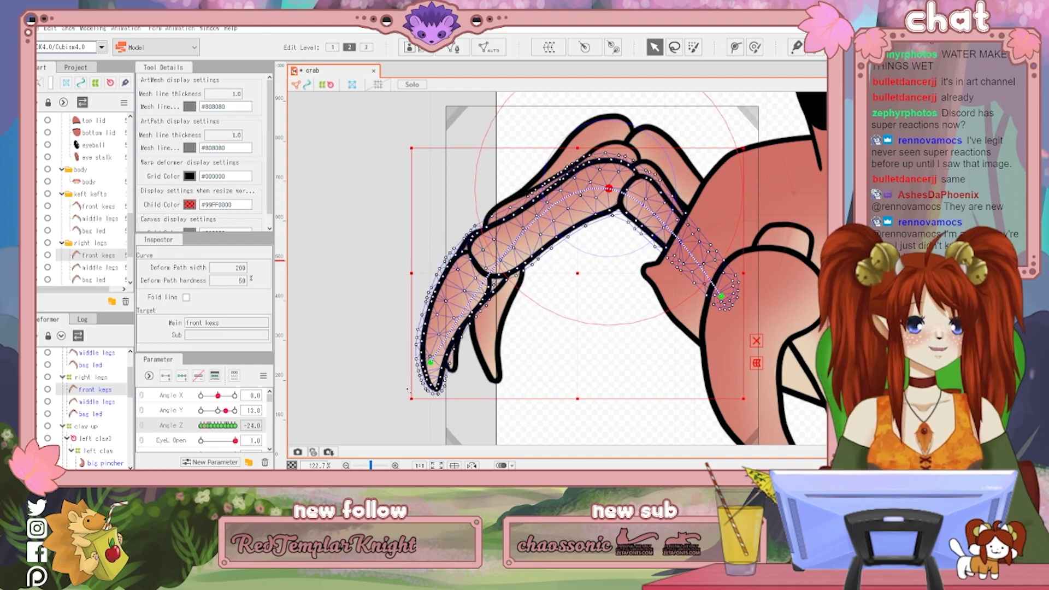
drag(434, 369, 433, 328)
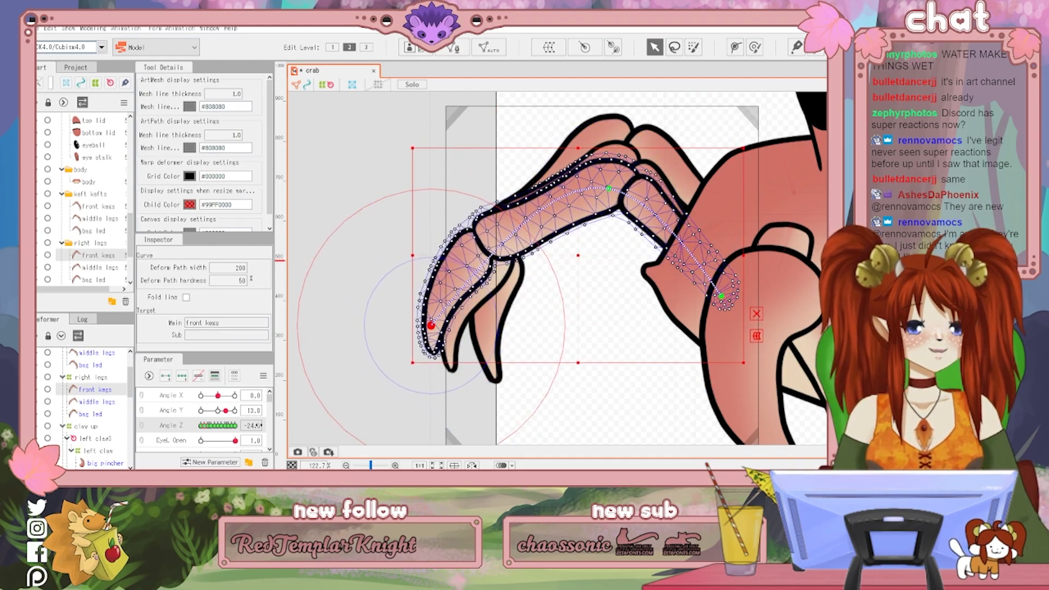
Bend the right middle leg inward at Angle Z -24 by moving its tip toward the body and lowering its upper joint
click(97, 402)
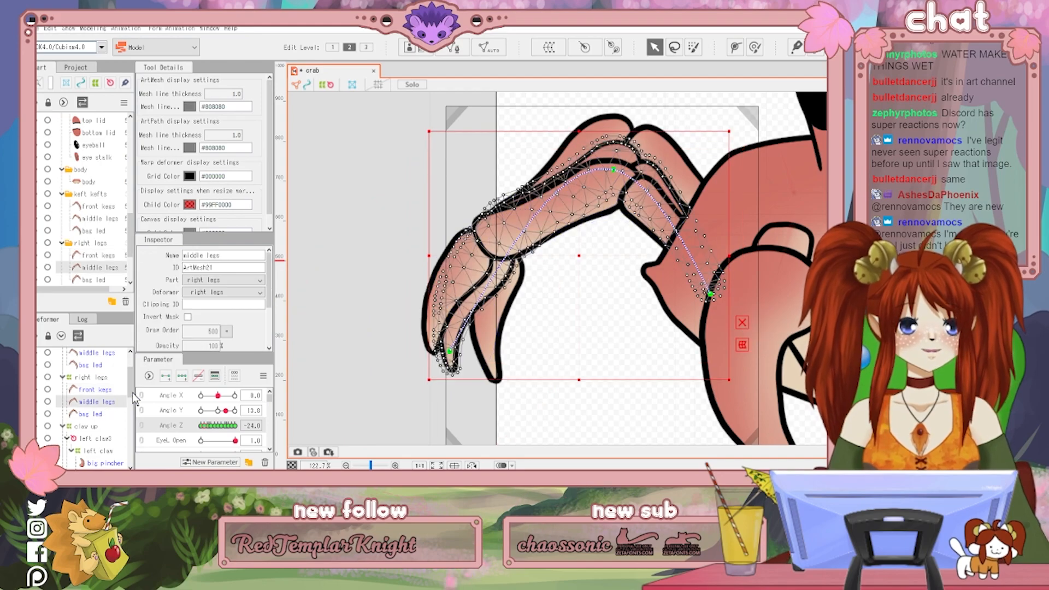
drag(449, 351, 489, 367)
drag(614, 170, 612, 187)
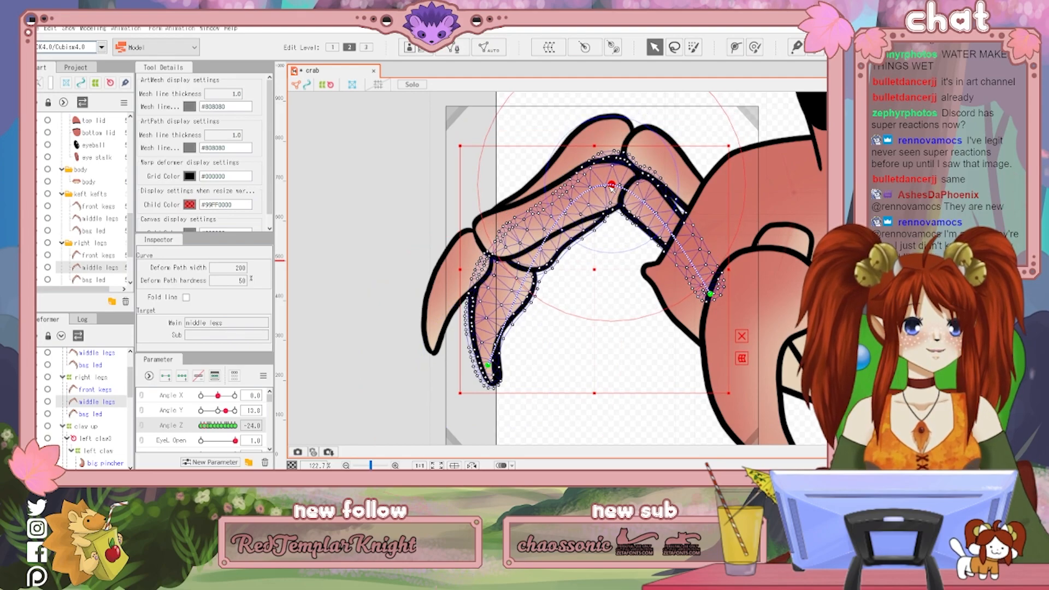
drag(488, 365, 487, 369)
Bend the right back leg outward at Angle Z -24 by raising its tip and slightly adjusting its upper joint
click(109, 390)
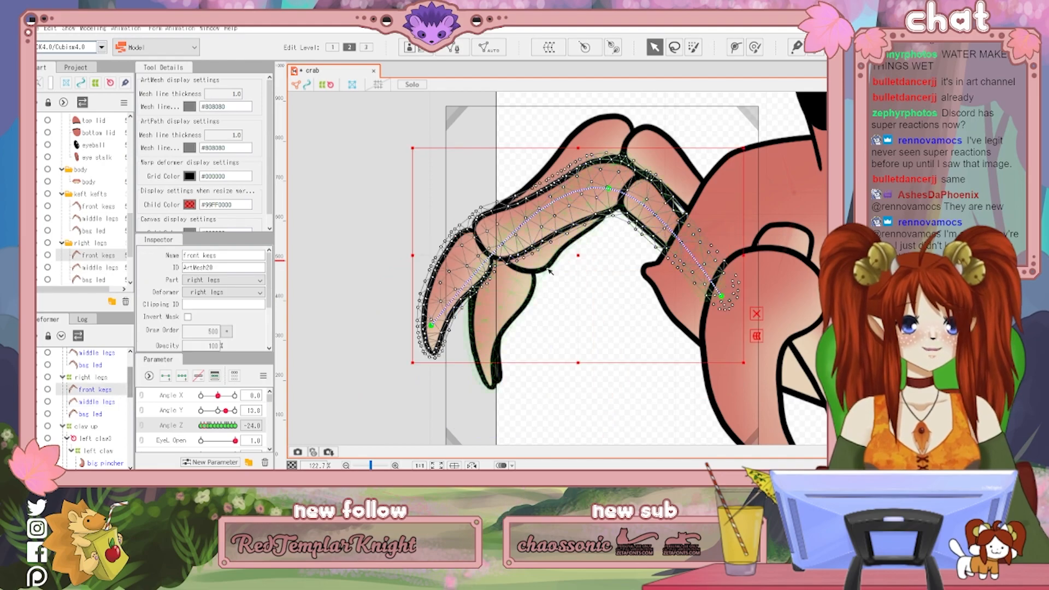
click(96, 415)
drag(489, 373, 453, 307)
drag(607, 142, 607, 139)
click(454, 308)
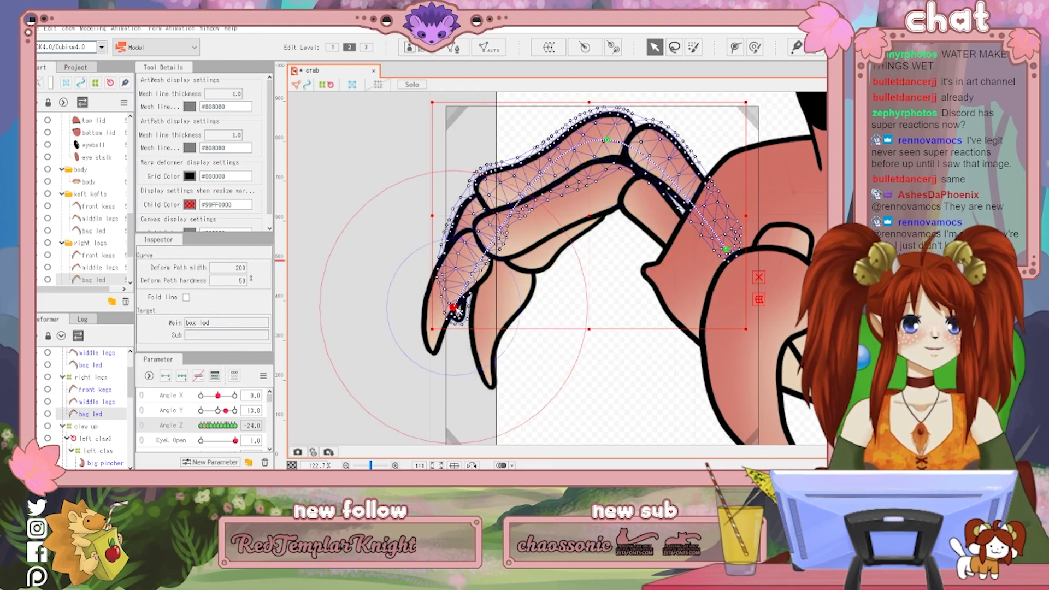
drag(456, 309, 450, 309)
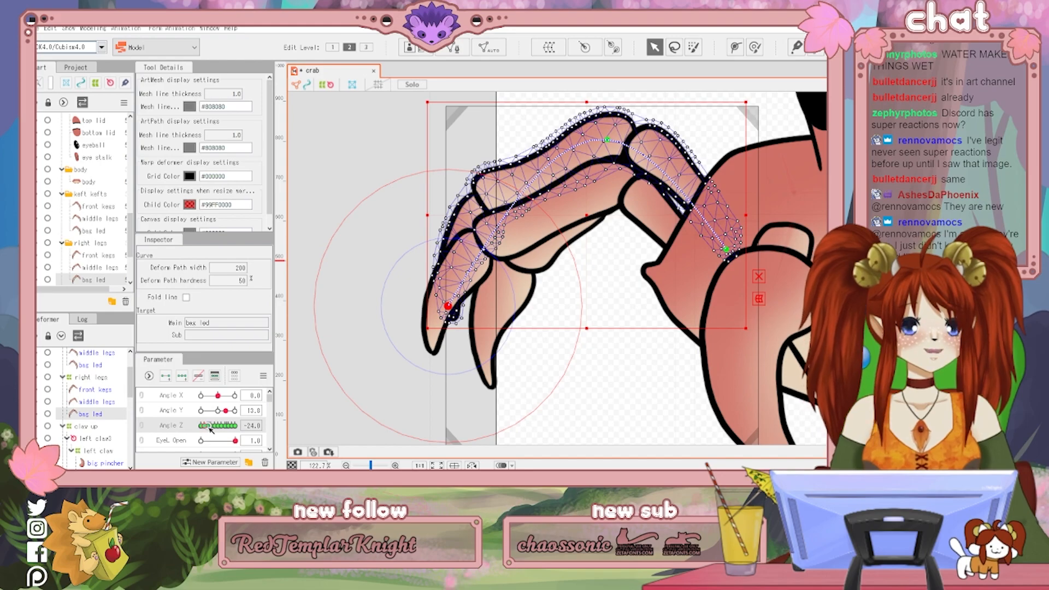
At Angle Z -12, bend the right back leg's tip outward and up and lower its upper joint slightly
drag(211, 430, 213, 428)
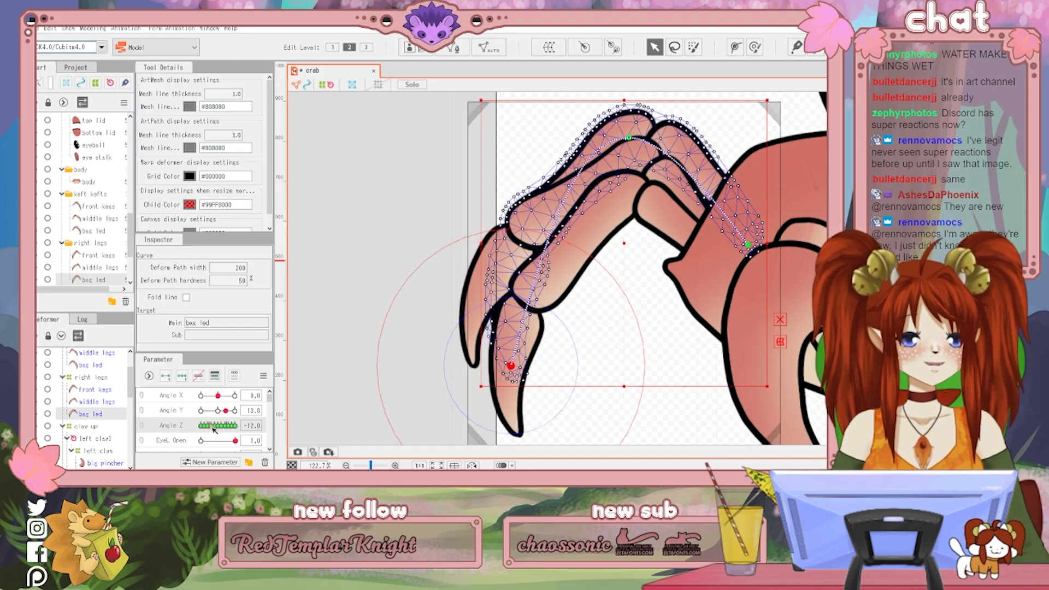
drag(533, 365, 494, 314)
drag(650, 138, 649, 152)
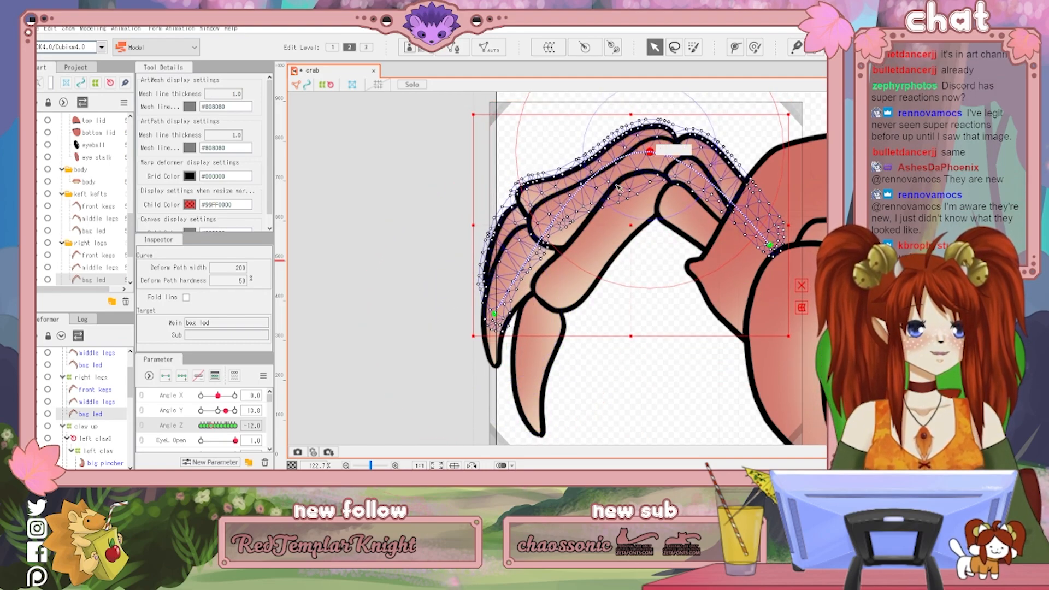
drag(495, 314, 490, 301)
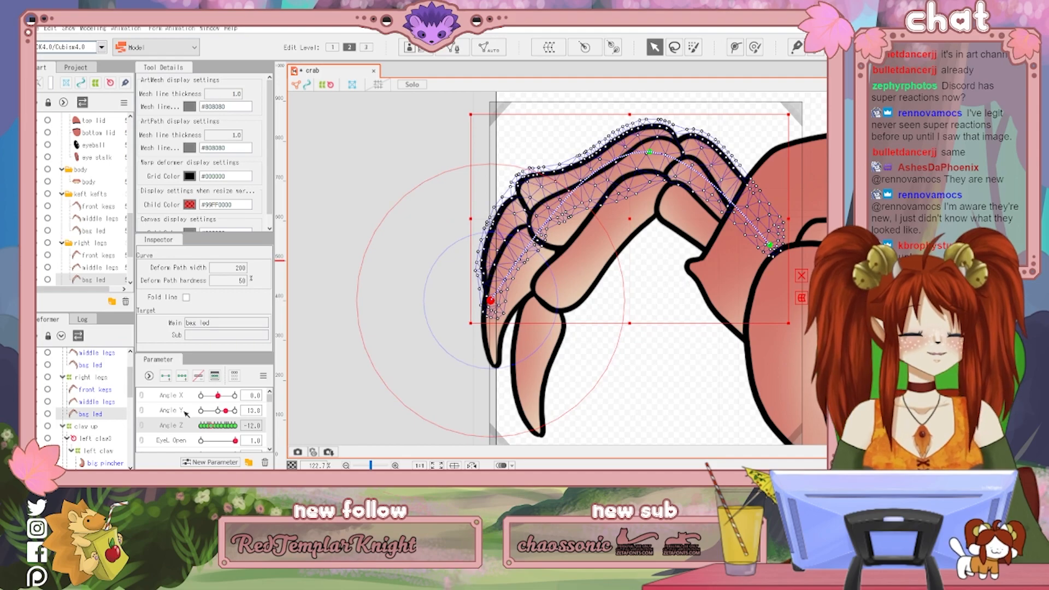
Bend the right middle leg inward at Angle Z -12 by moving its tip toward the body and lowering its upper joint
click(97, 402)
drag(493, 338, 529, 360)
drag(661, 172, 656, 199)
Bend the right front leg outward at Angle Z -12 by raising its tip and upper joint path points
click(87, 378)
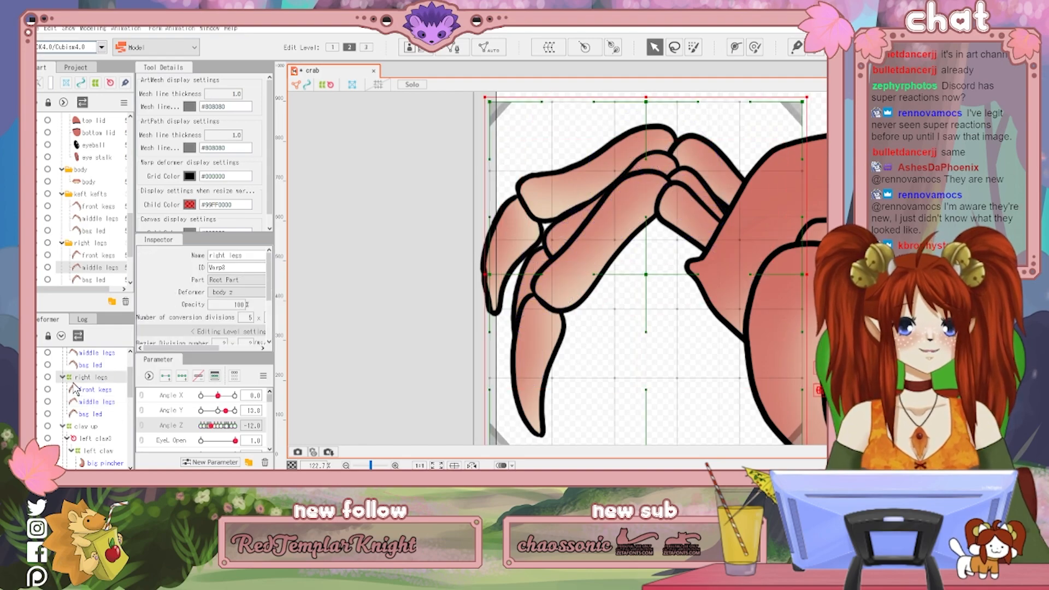
click(88, 389)
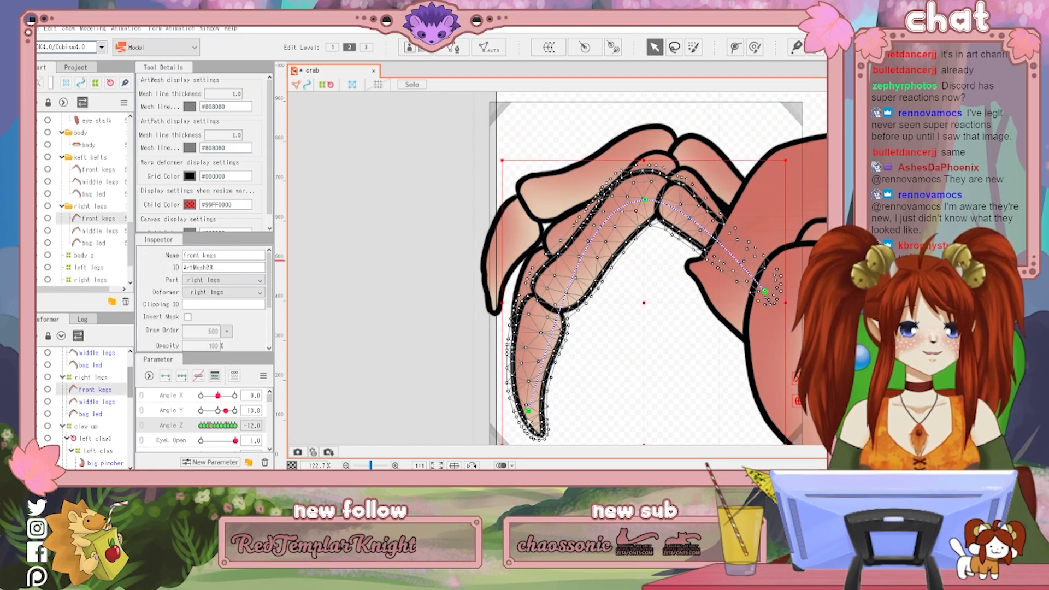
drag(490, 367, 489, 364)
drag(646, 201, 643, 189)
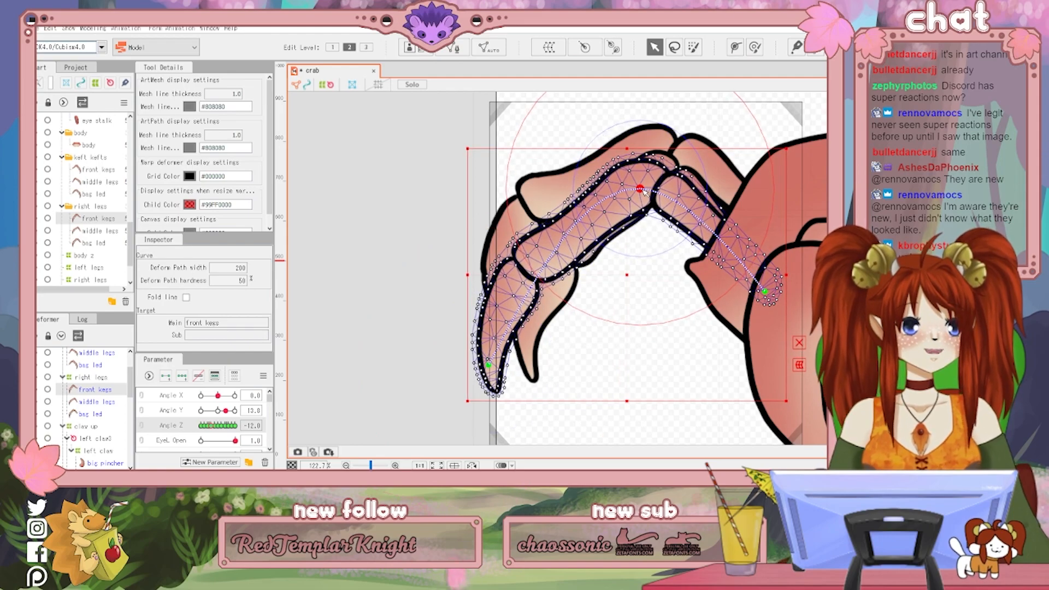
At Angle Z 0, bend the right front leg outward by raising its upper joint and tip path points
click(217, 426)
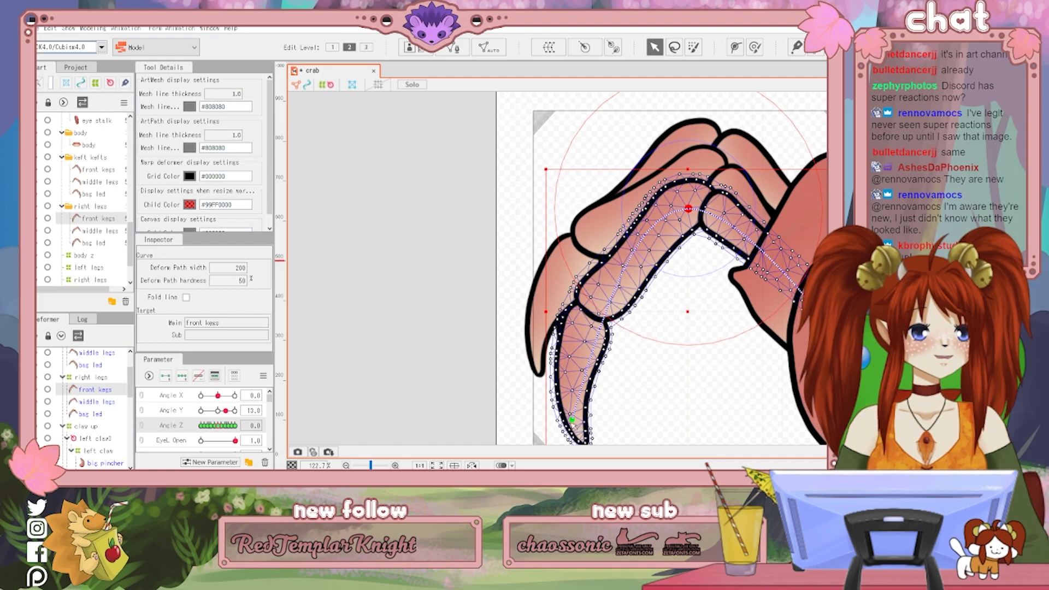
drag(688, 208, 688, 189)
drag(534, 369, 534, 358)
Bend the right middle leg inward at Angle Z 0 by moving its tip toward the body and lowering its upper joint
click(99, 402)
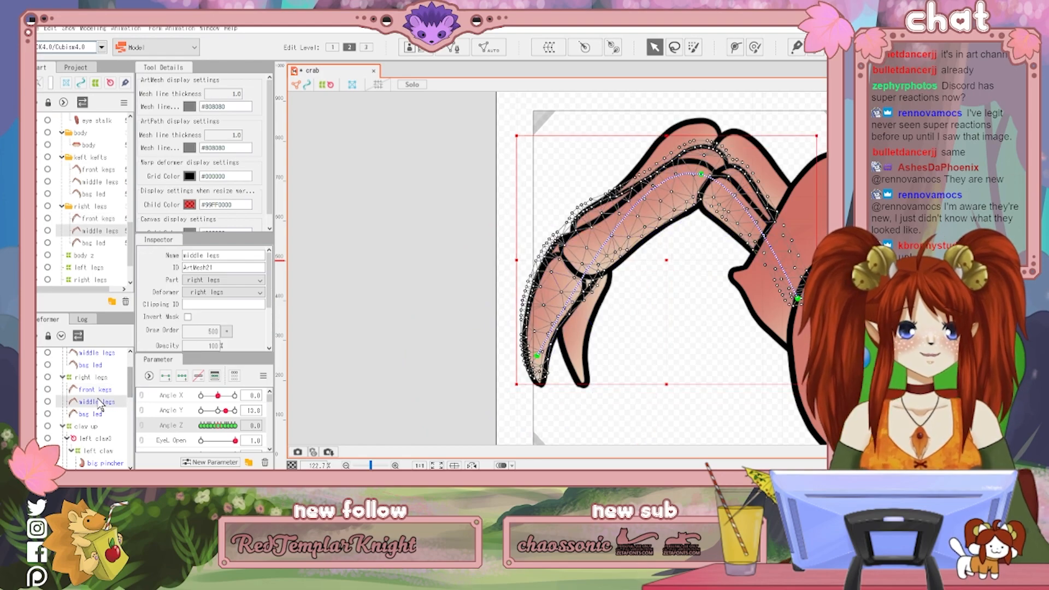
drag(538, 356, 578, 376)
drag(701, 174, 698, 201)
Bend the right back leg's tip outward and up at Angle Z 0 and lower its upper joint slightly
click(92, 414)
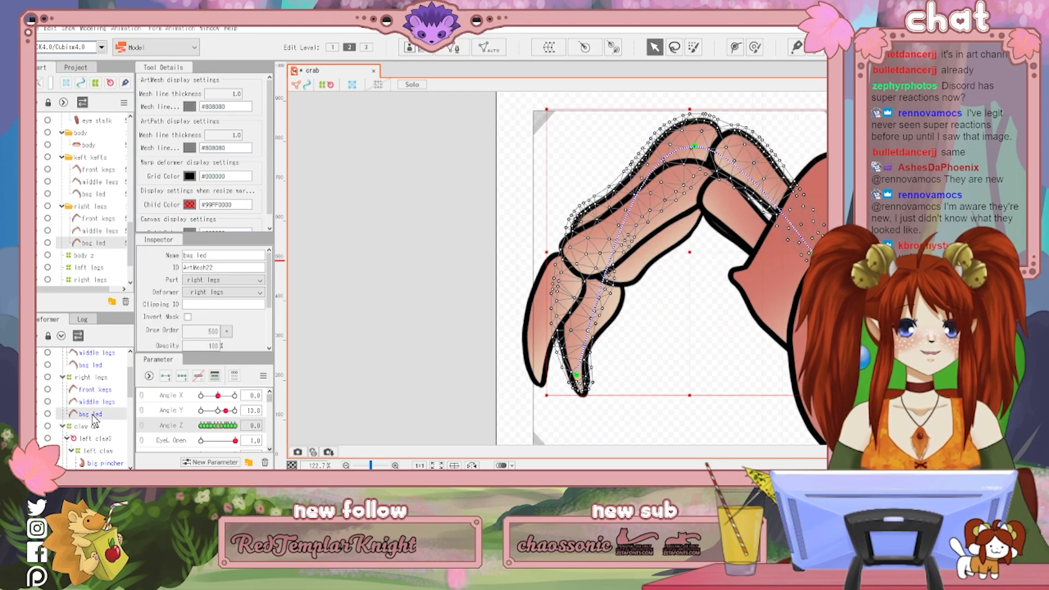
drag(576, 375, 539, 322)
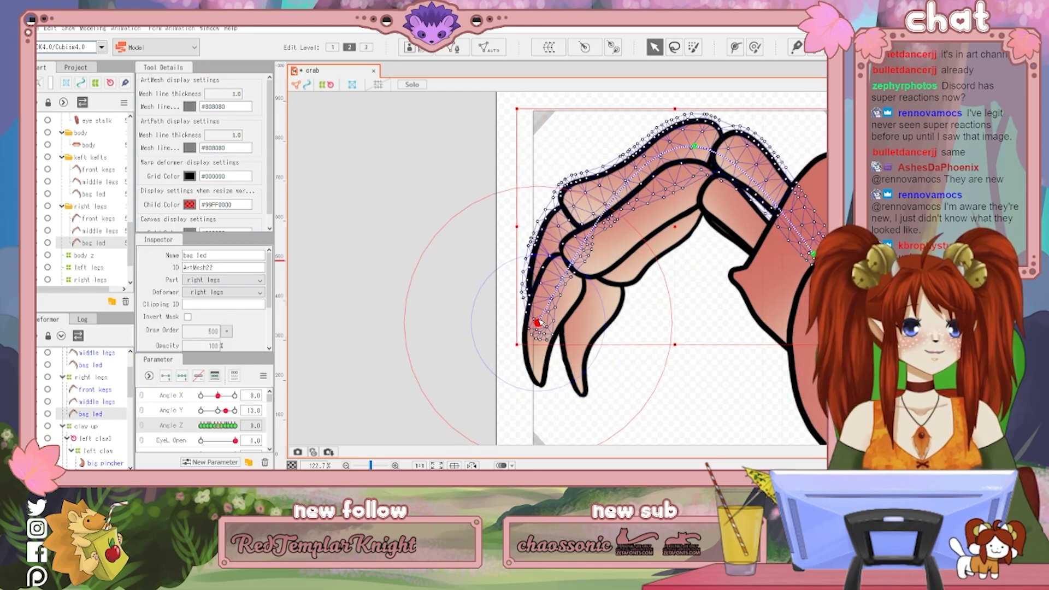
drag(692, 149, 686, 162)
drag(538, 323, 539, 318)
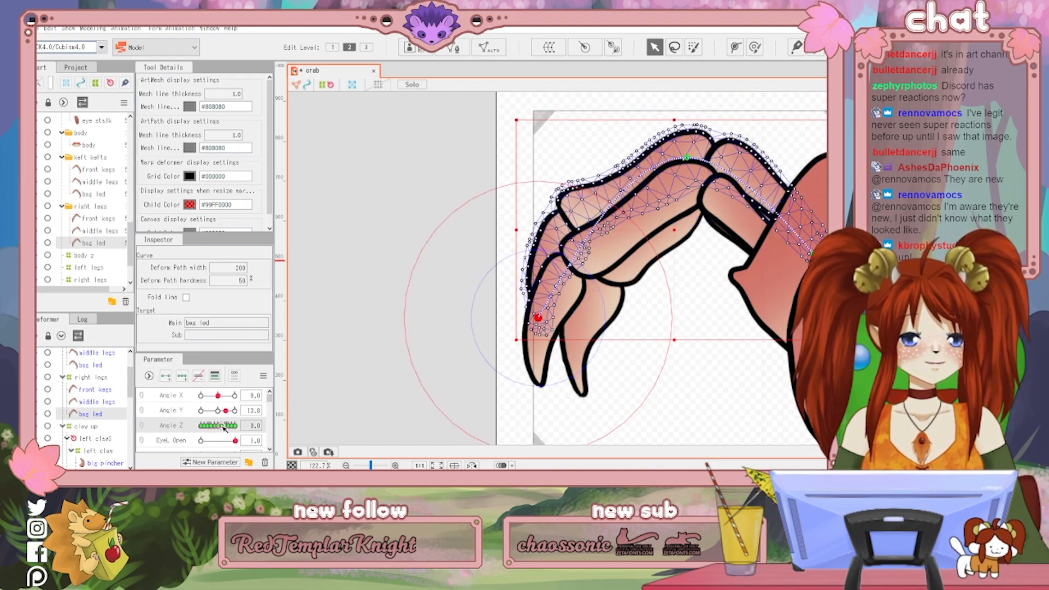
Set Angle Z to 12 and bend the right back leg outward by raising its tip path point
drag(224, 427, 230, 428)
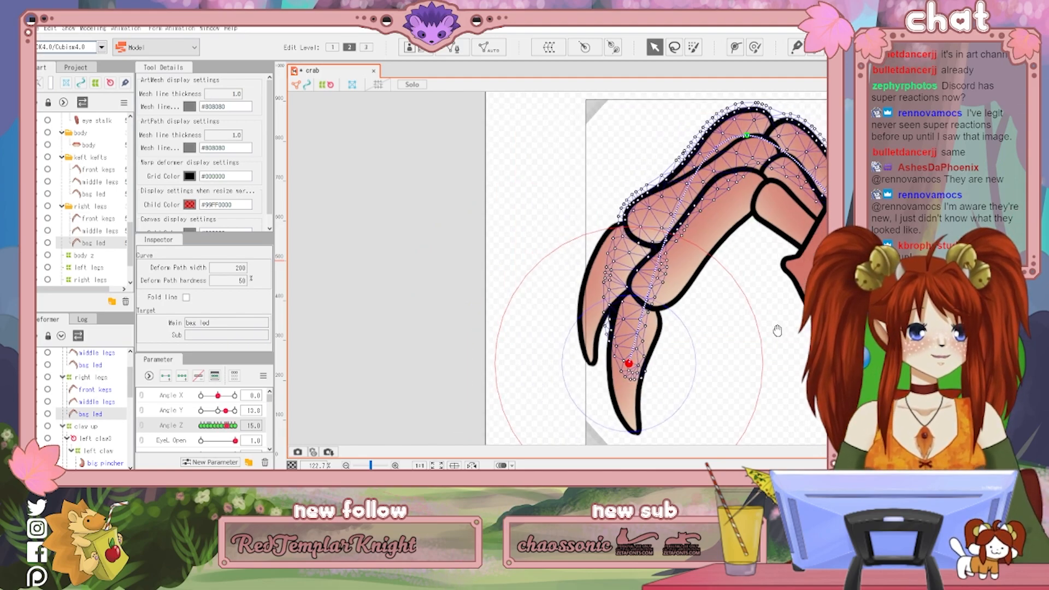
drag(780, 330, 602, 351)
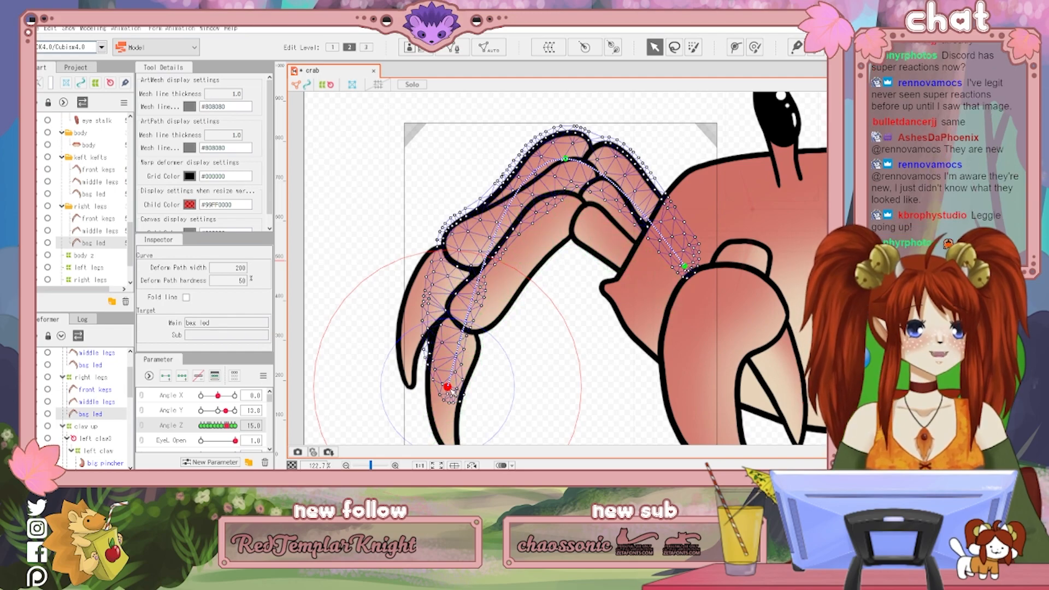
drag(227, 425, 225, 426)
key(ctrl+v)
drag(451, 392, 418, 345)
click(567, 157)
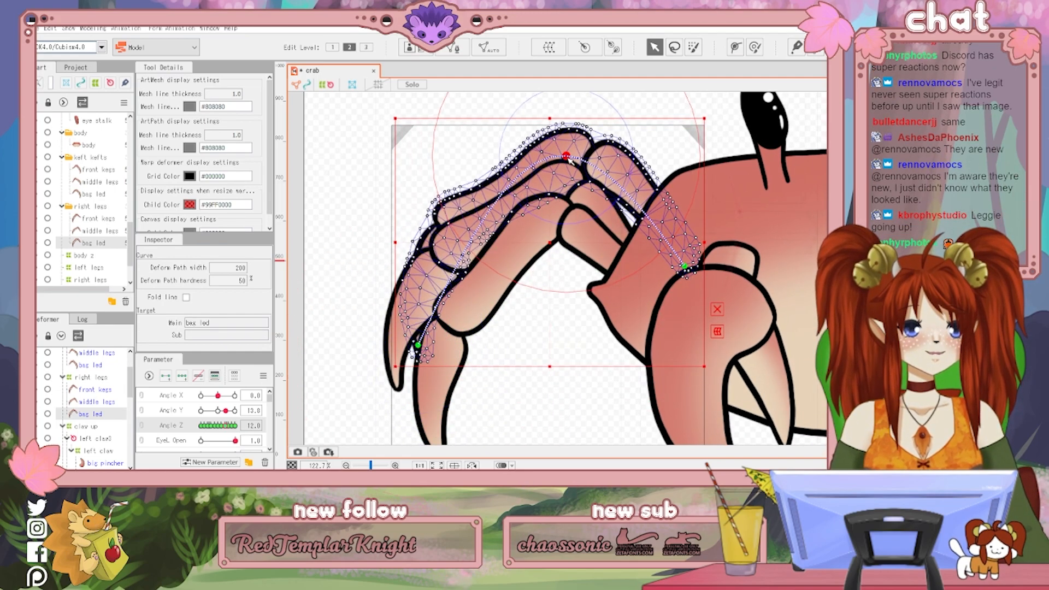
drag(568, 158, 566, 157)
drag(417, 344, 413, 332)
Bend the right middle leg inward at Angle Z 12 by moving its tip toward the body and lowering its upper joint
click(101, 404)
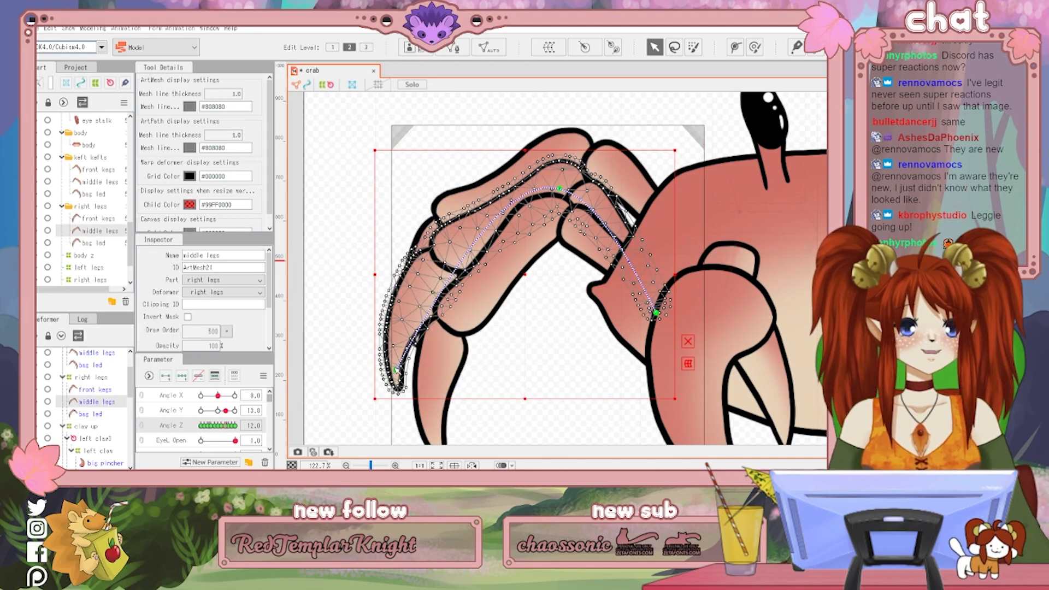
drag(397, 372, 430, 390)
drag(565, 193, 558, 216)
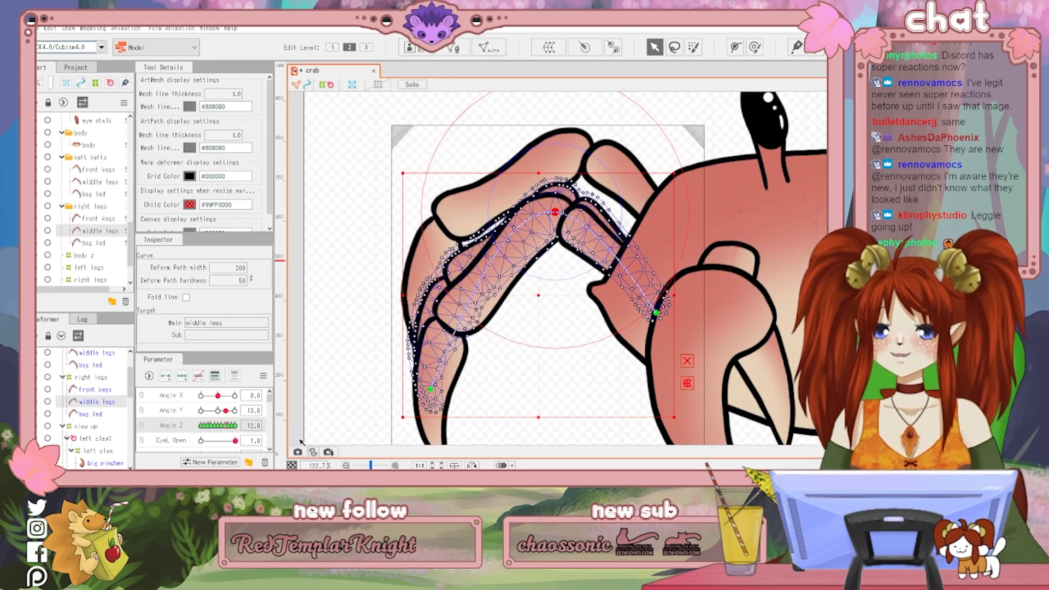
Bend the right front leg outward at Angle Z 12 by raising its tip and upper joint path points
click(98, 416)
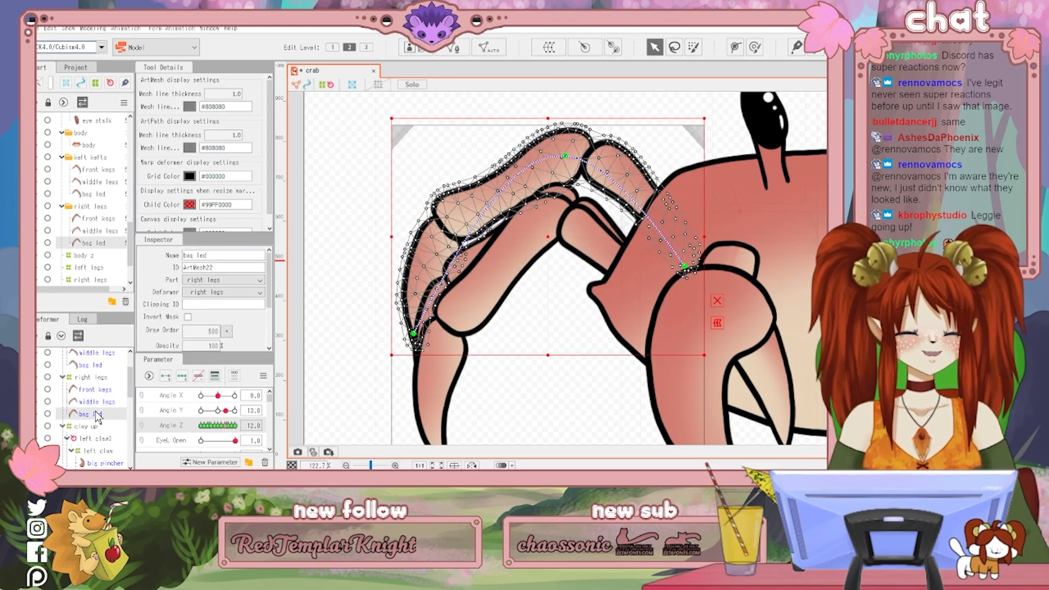
click(106, 390)
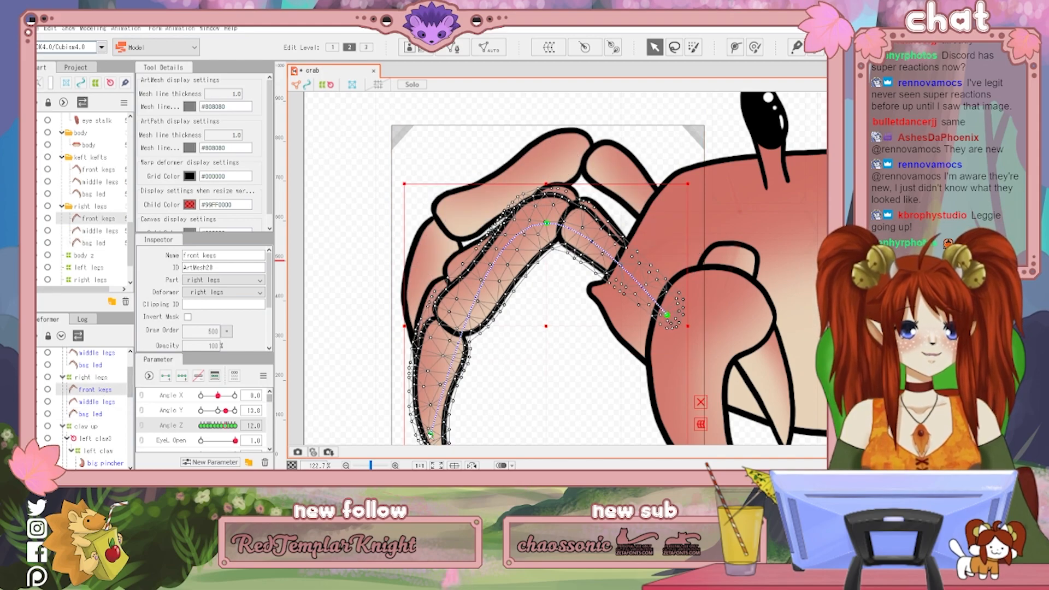
drag(402, 405, 394, 387)
drag(546, 223, 550, 206)
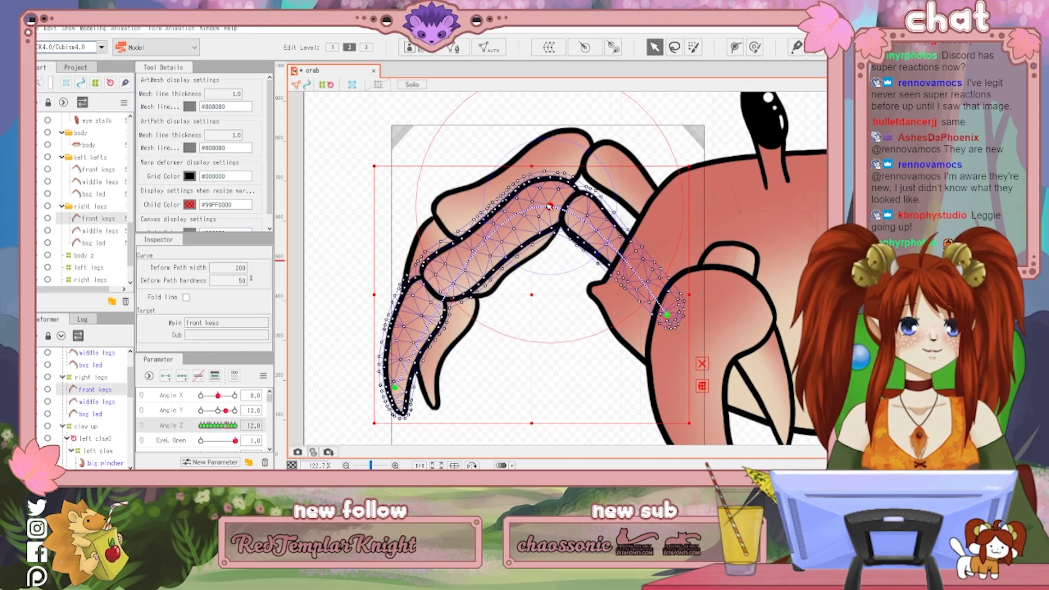
At Angle Z 24, bend the right front leg outward by raising its tip and upper joint path points
click(231, 427)
drag(679, 428, 577, 394)
drag(457, 386, 436, 345)
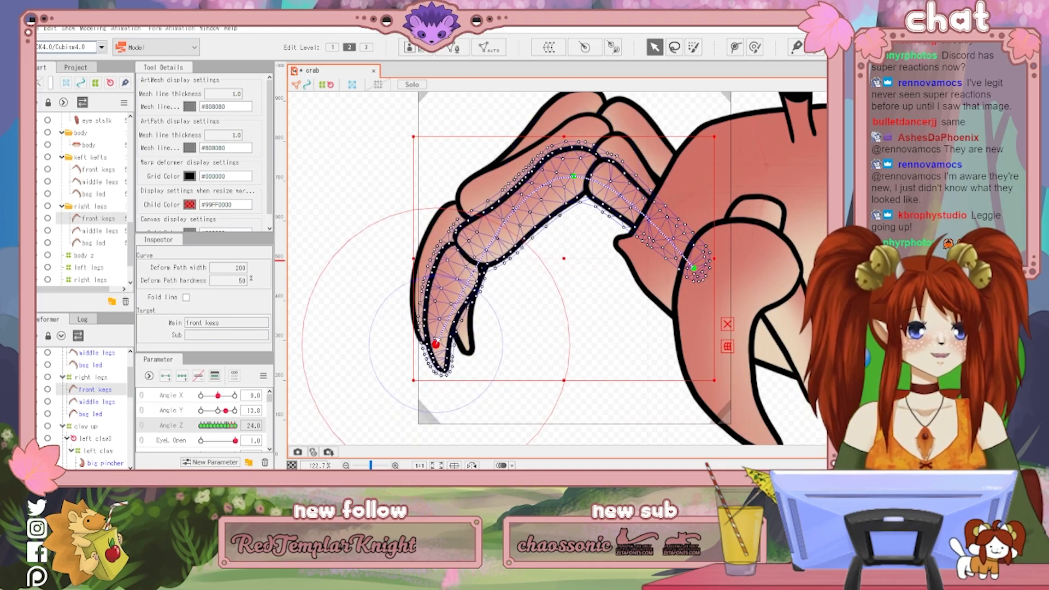
drag(575, 177, 583, 164)
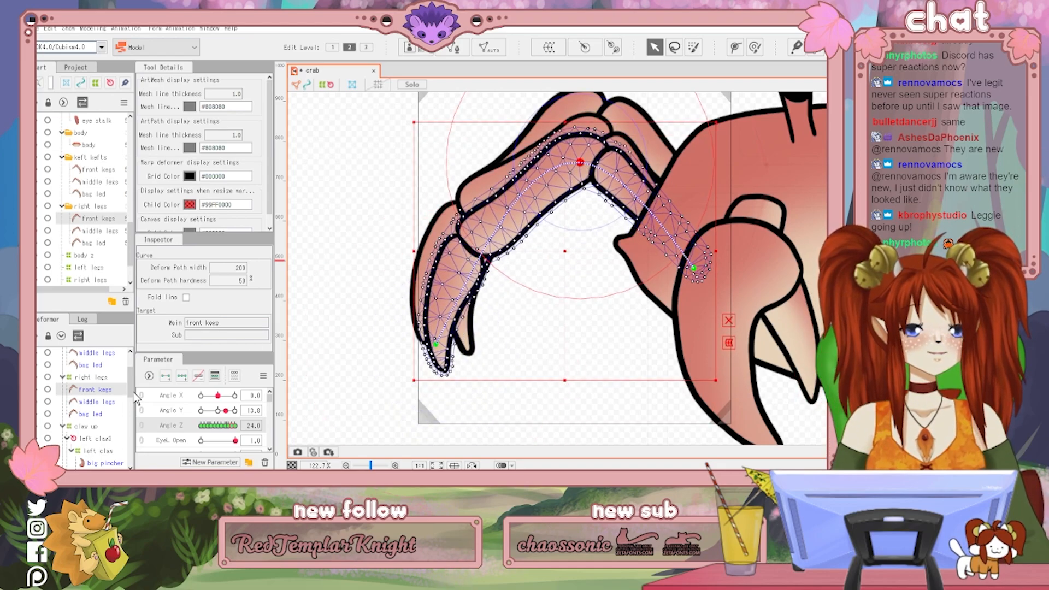
Bend the right middle leg inward at Angle Z 24 by moving its tip toward the body and lowering its upper joint
click(107, 402)
drag(422, 323, 475, 343)
drag(589, 149, 587, 185)
Bend the right back leg outward at Angle Z 24 by raising its tip and upper joint path points
click(93, 390)
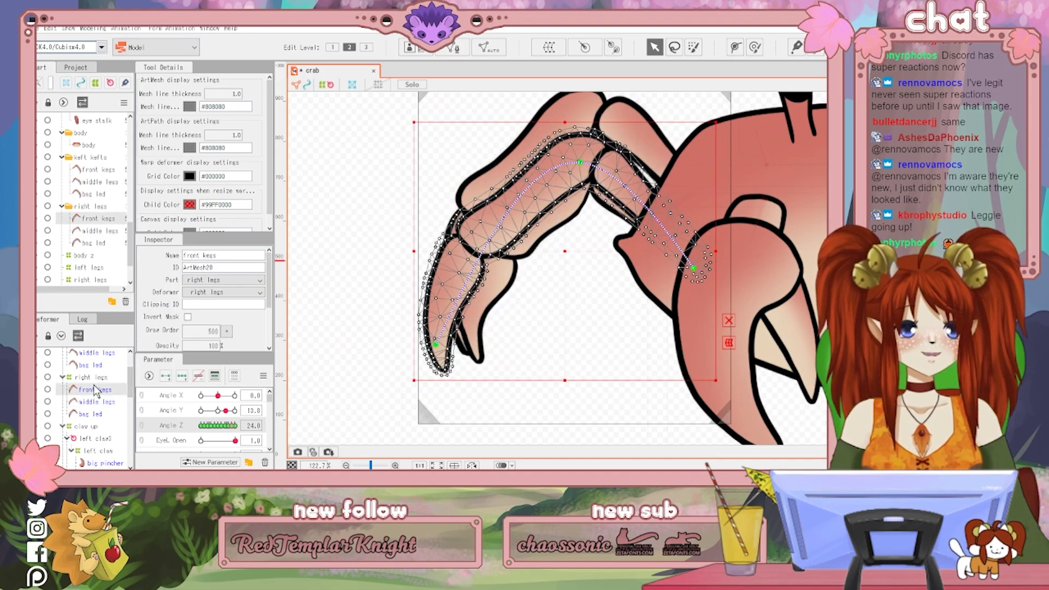
click(95, 415)
drag(459, 291, 442, 365)
drag(443, 417, 408, 368)
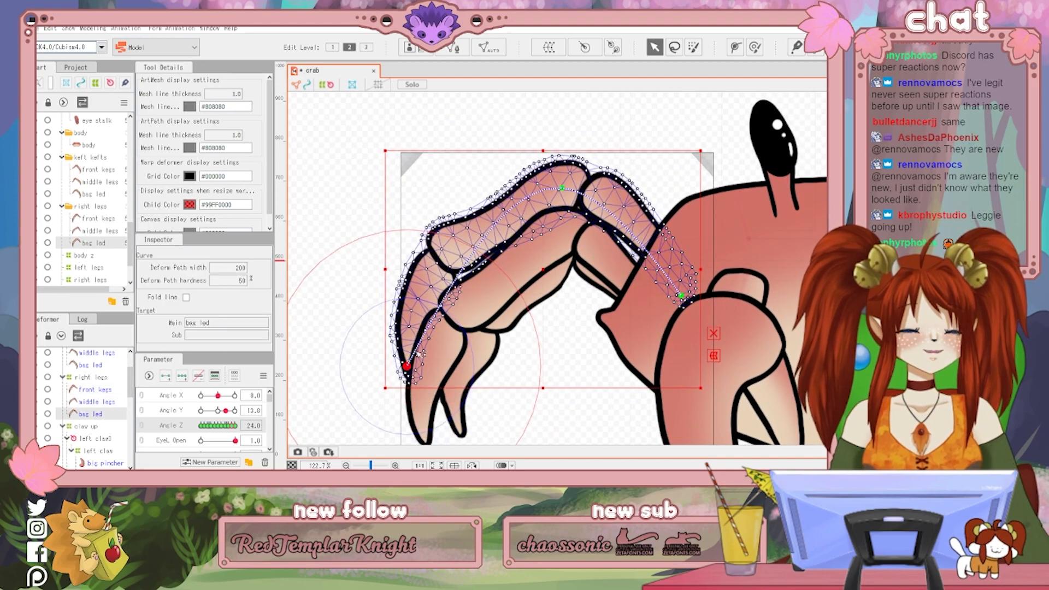
drag(565, 189, 562, 178)
scroll(562, 181, down, 2)
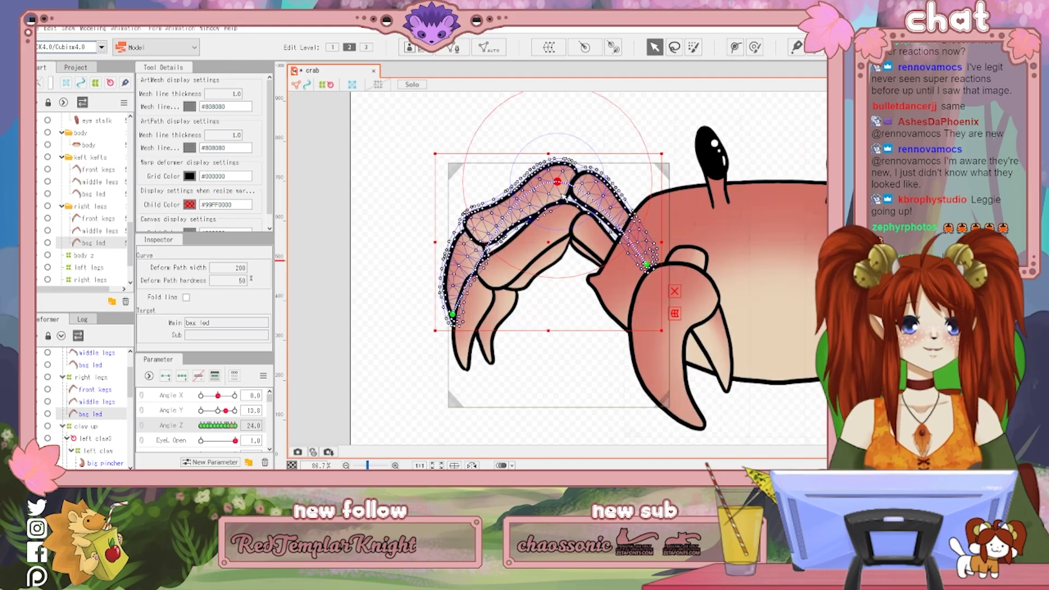
Sweep Angle Z through its range down to -30 to preview the walking motion of the right legs
drag(236, 426, 268, 447)
drag(237, 443, 202, 464)
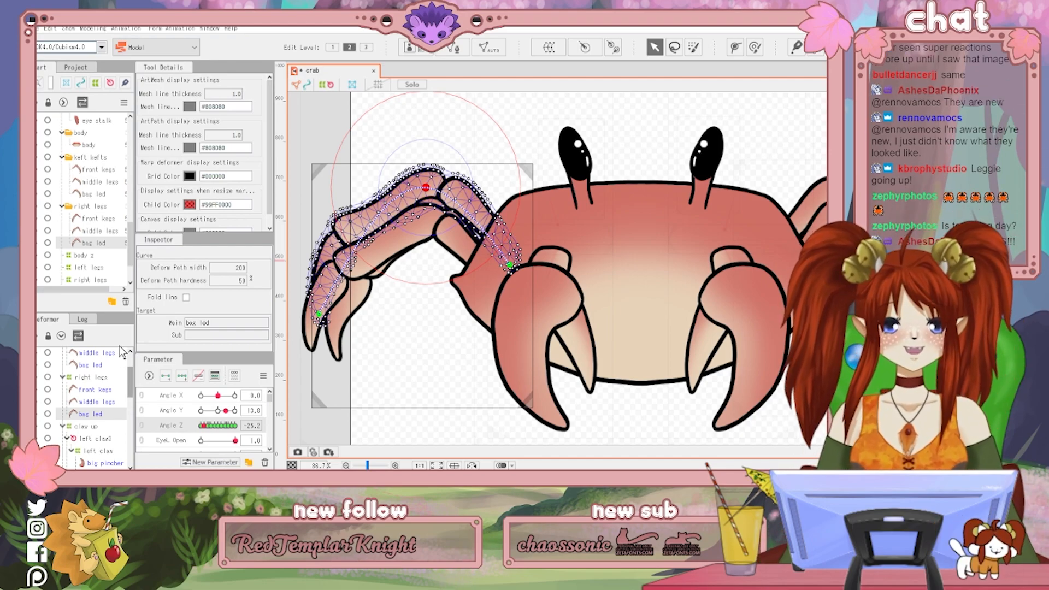
mouse_move(203, 429)
mouse_down()
mouse_move(237, 426)
mouse_move(194, 420)
mouse_up()
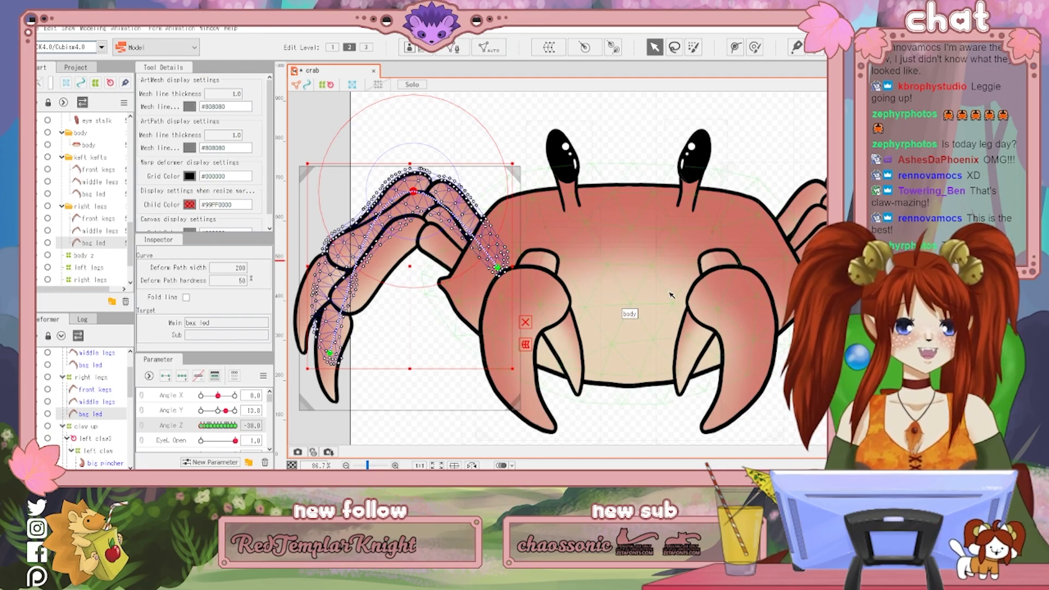
Create a deform path on the left back leg with points at its base, upper joint and tip
drag(665, 292, 436, 302)
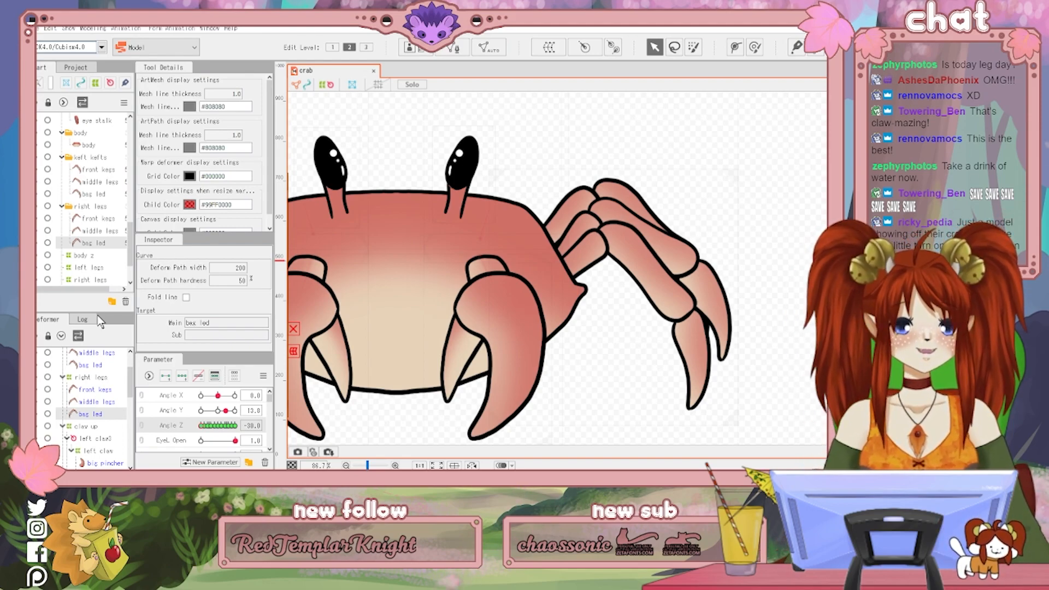
scroll(71, 368, up, 2)
click(107, 408)
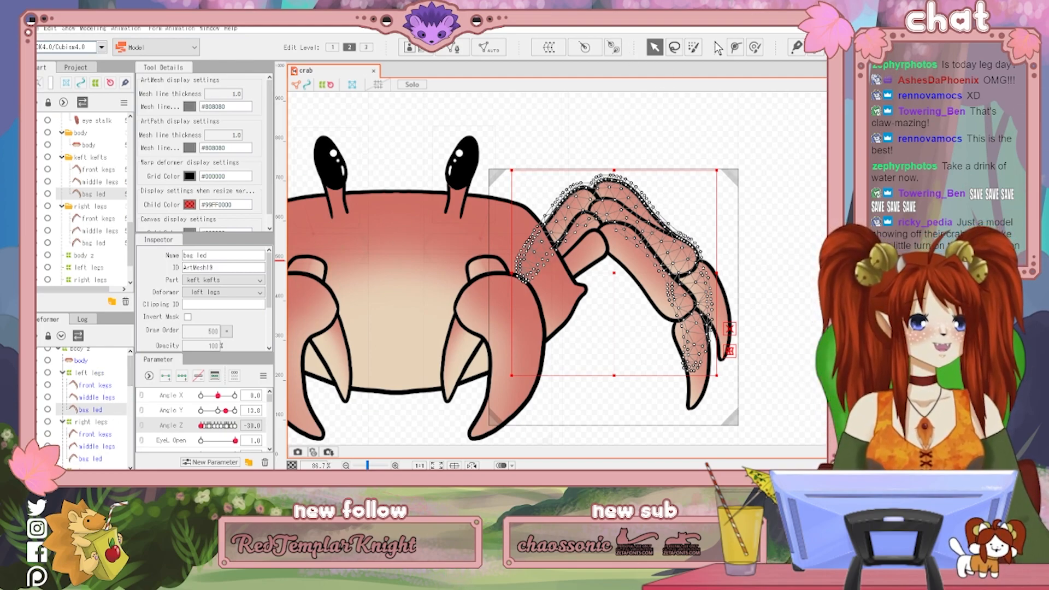
click(735, 47)
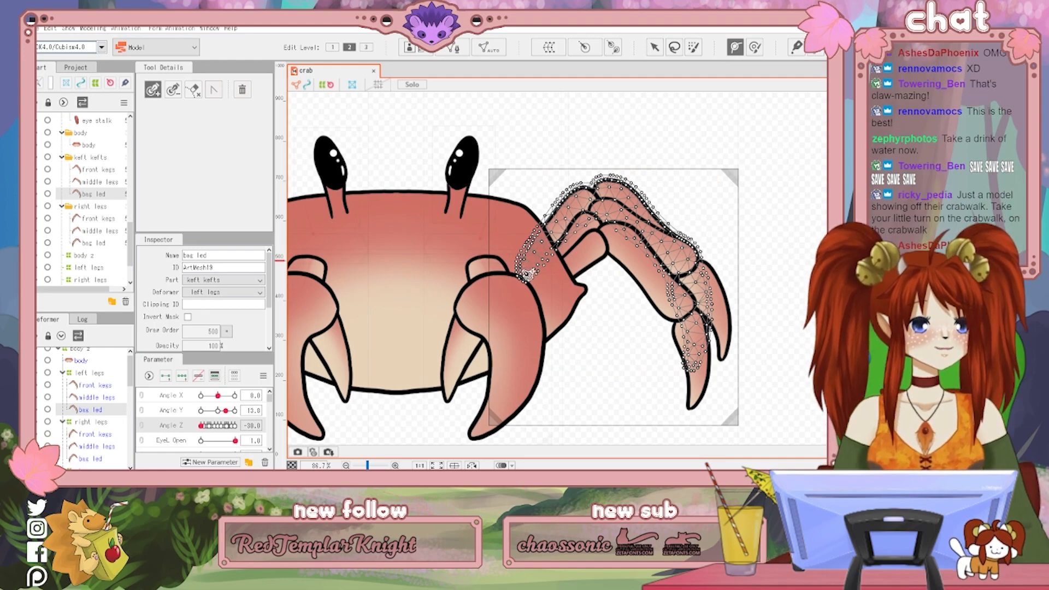
click(520, 276)
click(600, 189)
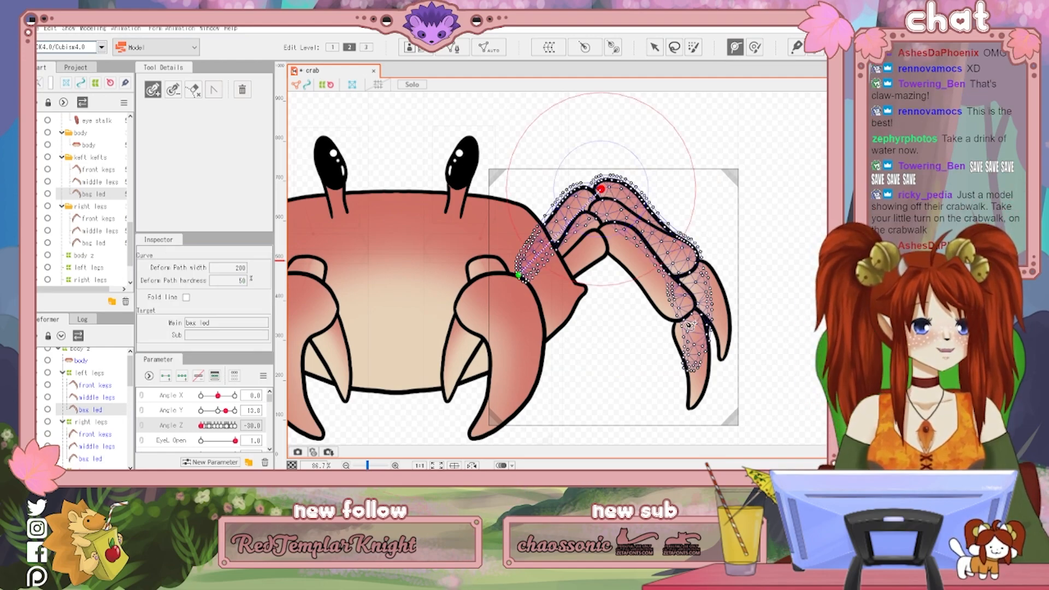
click(698, 338)
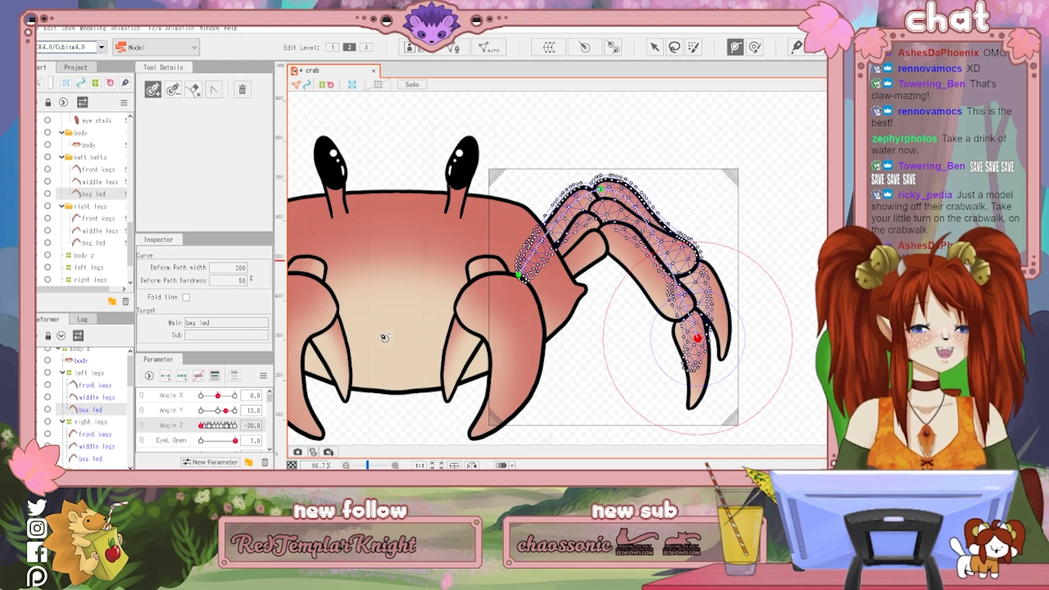
Create a deform path on the left middle leg with points at its base, upper joint and tip
click(112, 398)
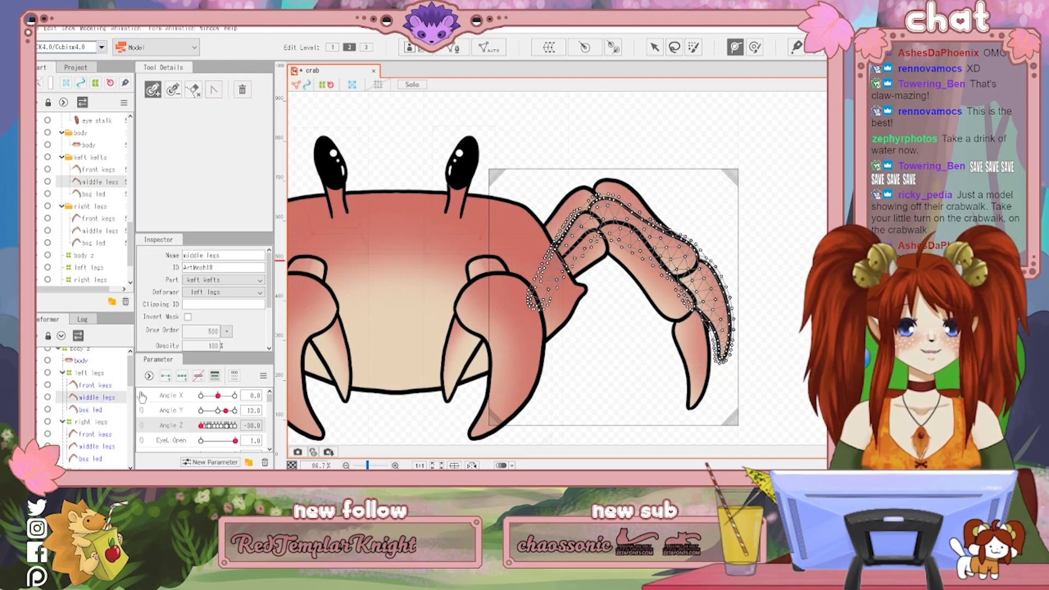
click(533, 301)
click(604, 217)
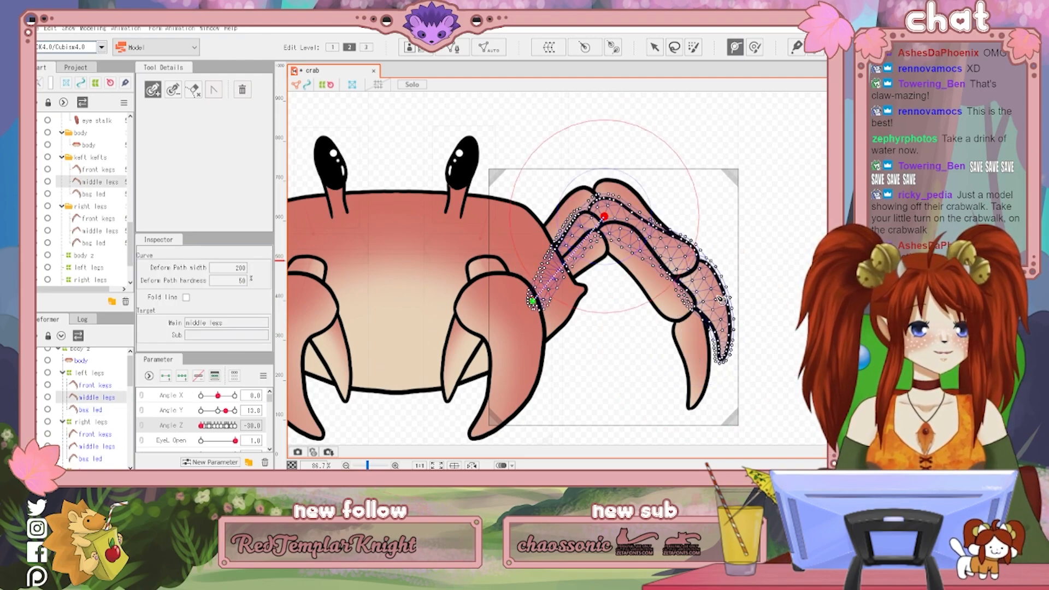
click(723, 334)
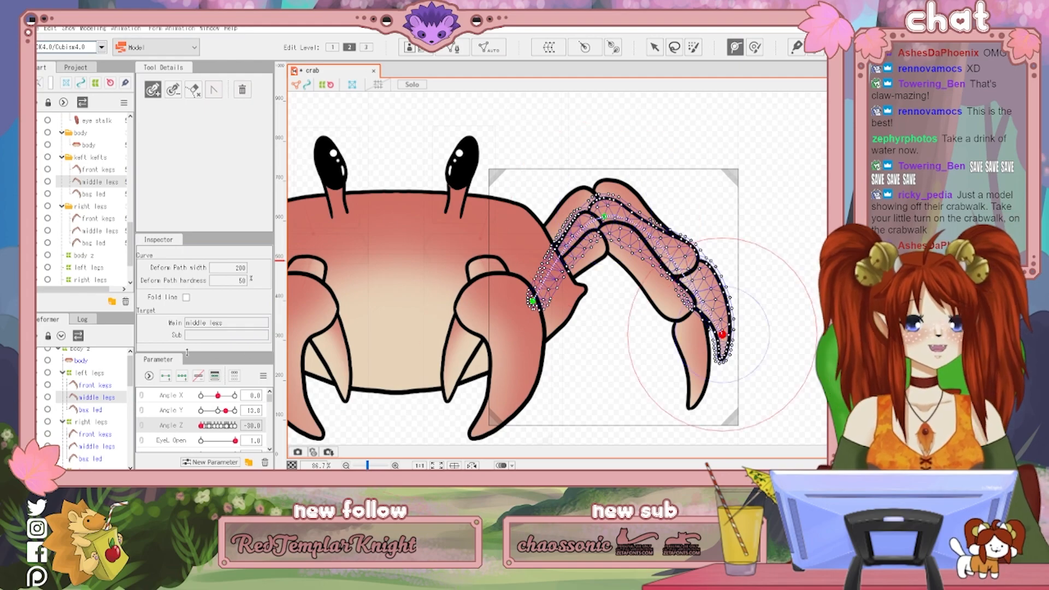
Create a deform path on the left front leg with points at its base, upper joint and lower segment
click(103, 410)
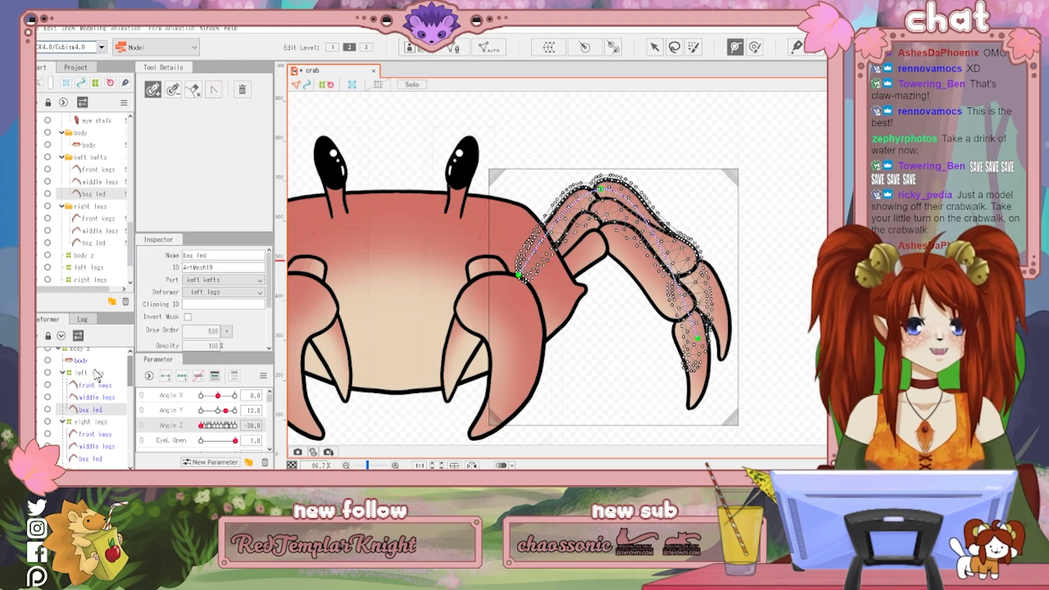
click(96, 386)
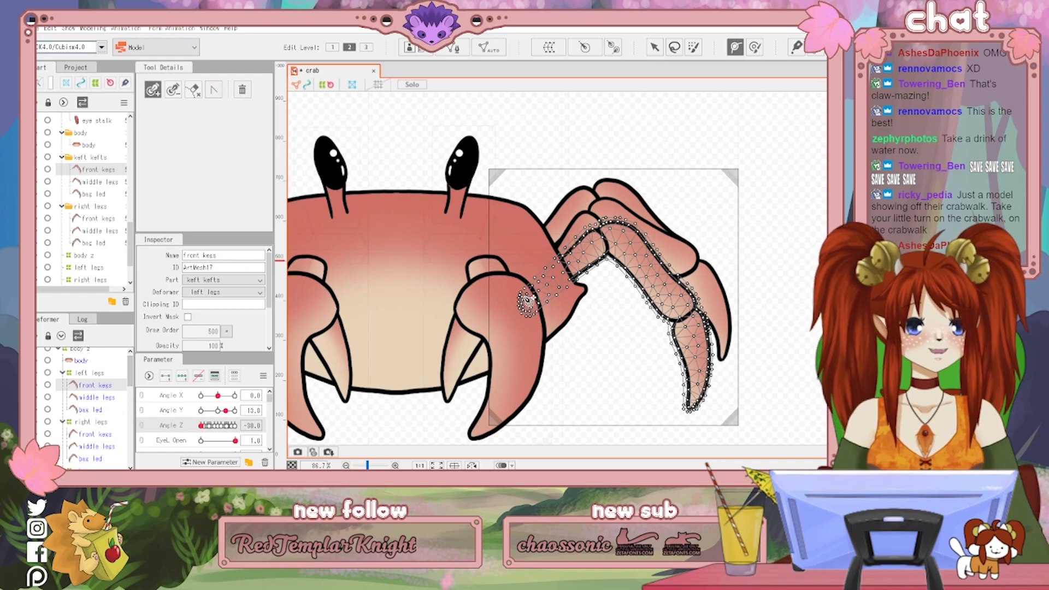
click(524, 309)
click(615, 240)
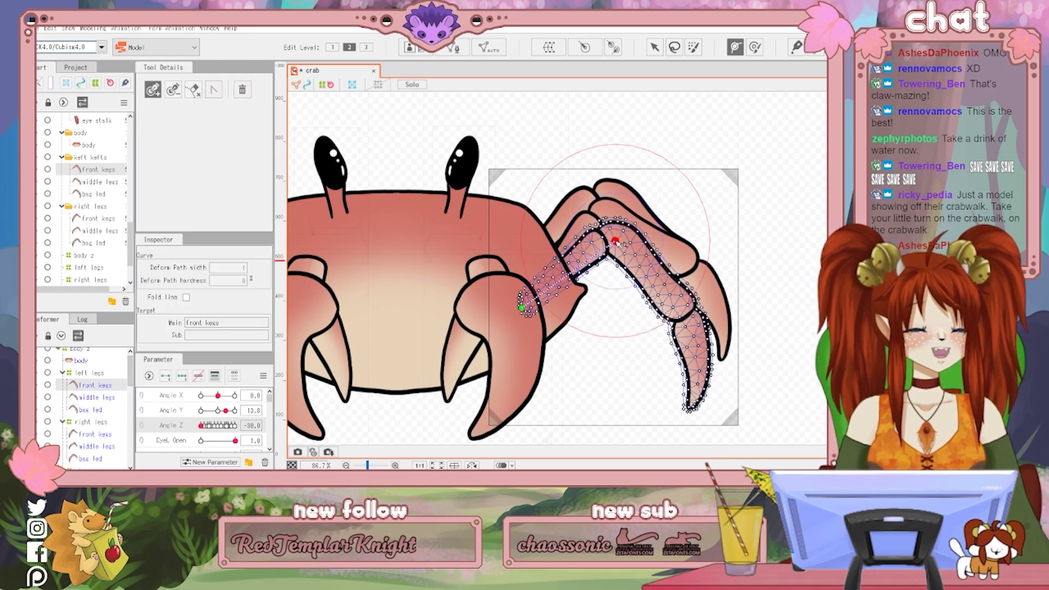
click(696, 358)
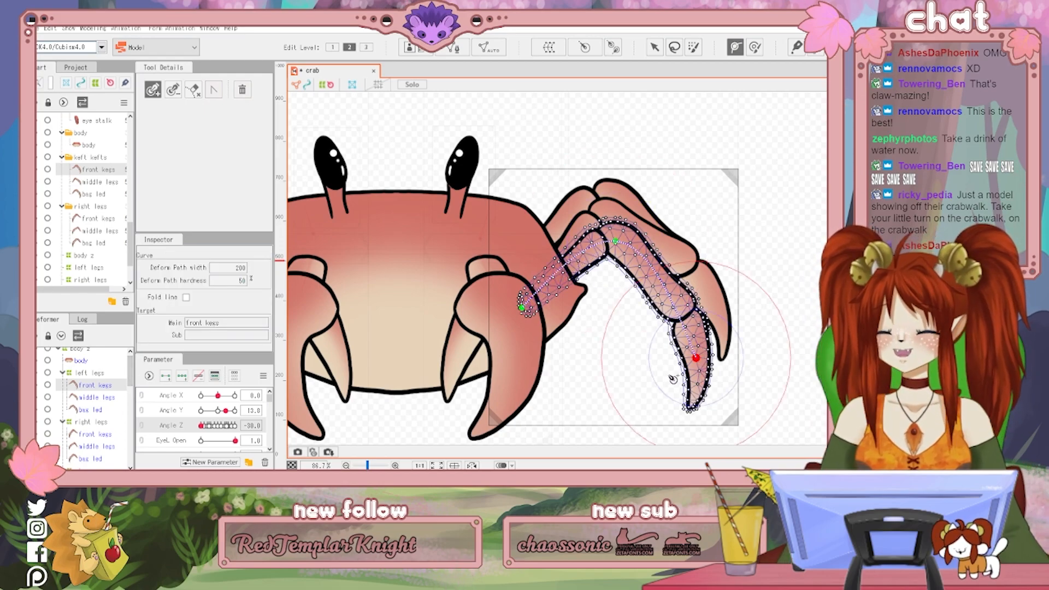
Select all three left legs and add the series of Angle Z keys to them
shift+click(102, 410)
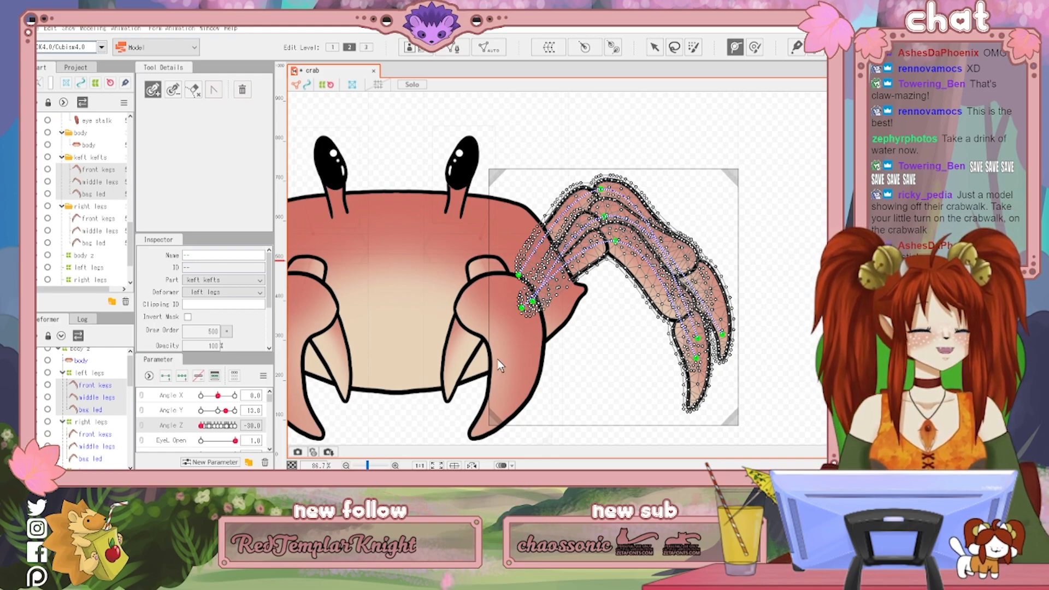
click(463, 382)
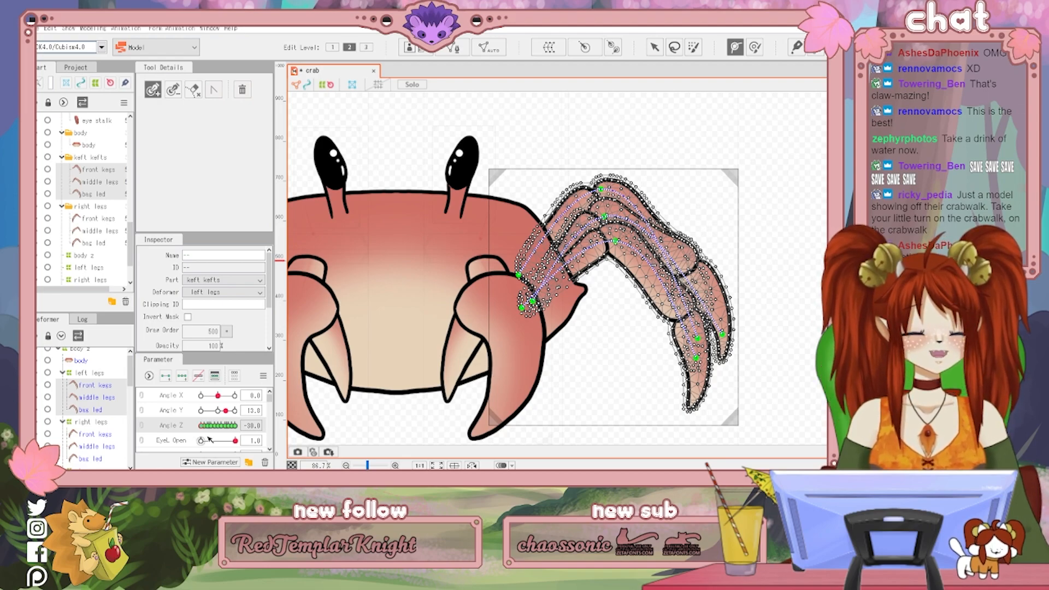
At Angle Z -24, bend the left front leg outward by raising its tip and upper joint path points
drag(203, 426, 207, 427)
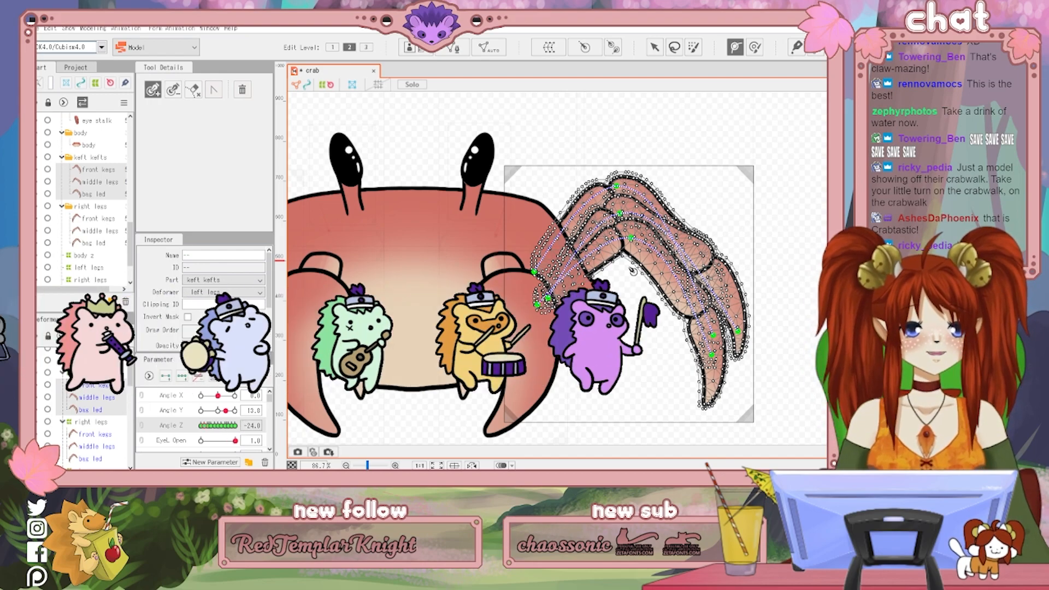
click(655, 48)
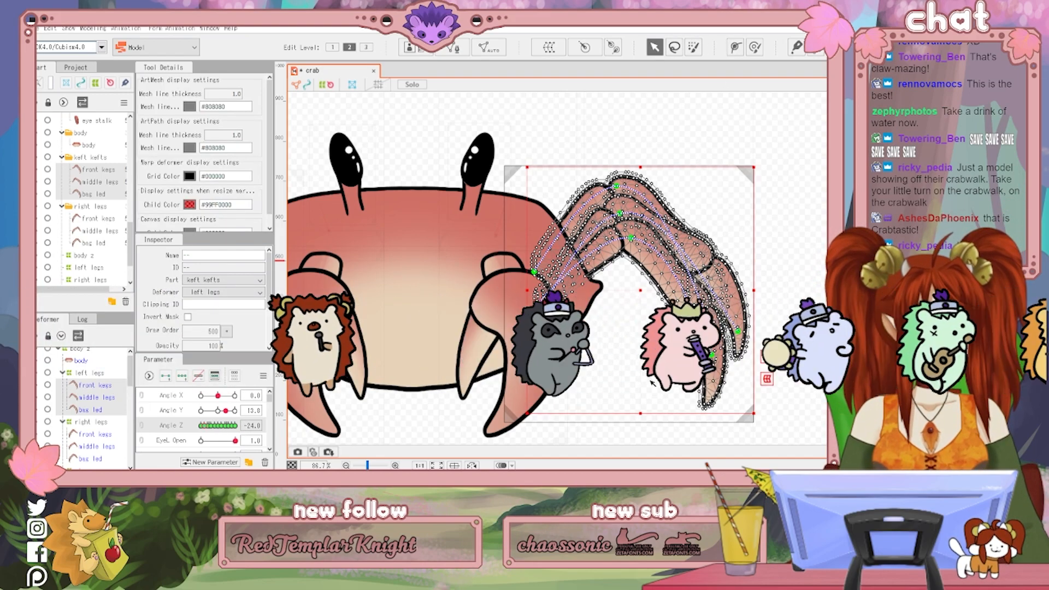
click(101, 386)
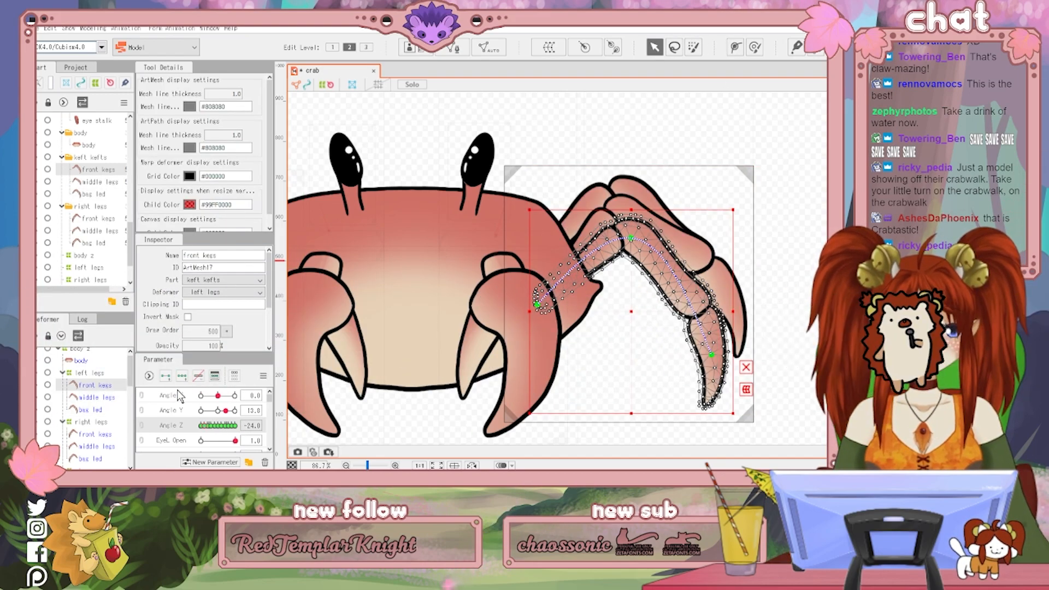
drag(718, 357, 727, 325)
drag(631, 239, 630, 224)
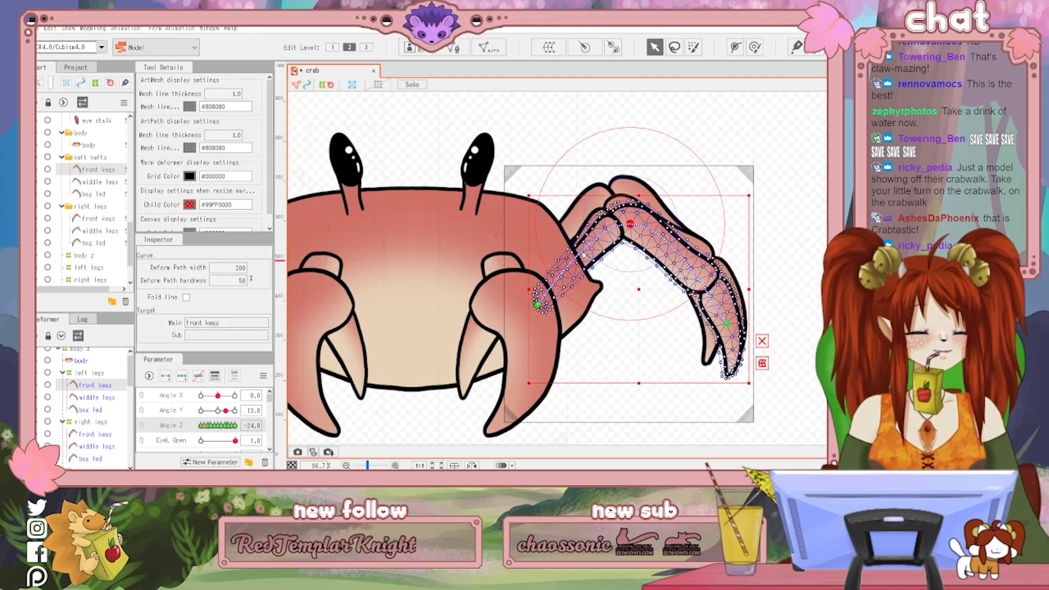
Bend the left middle leg inward at Angle Z -24 by moving its tip toward the body and lowering its upper joint
click(99, 398)
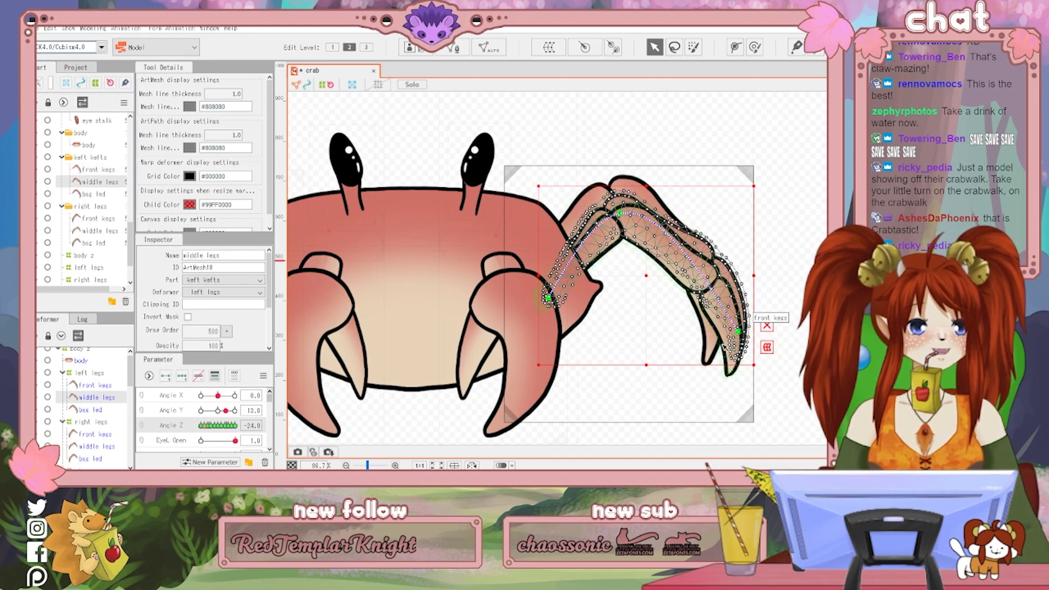
drag(737, 332, 708, 343)
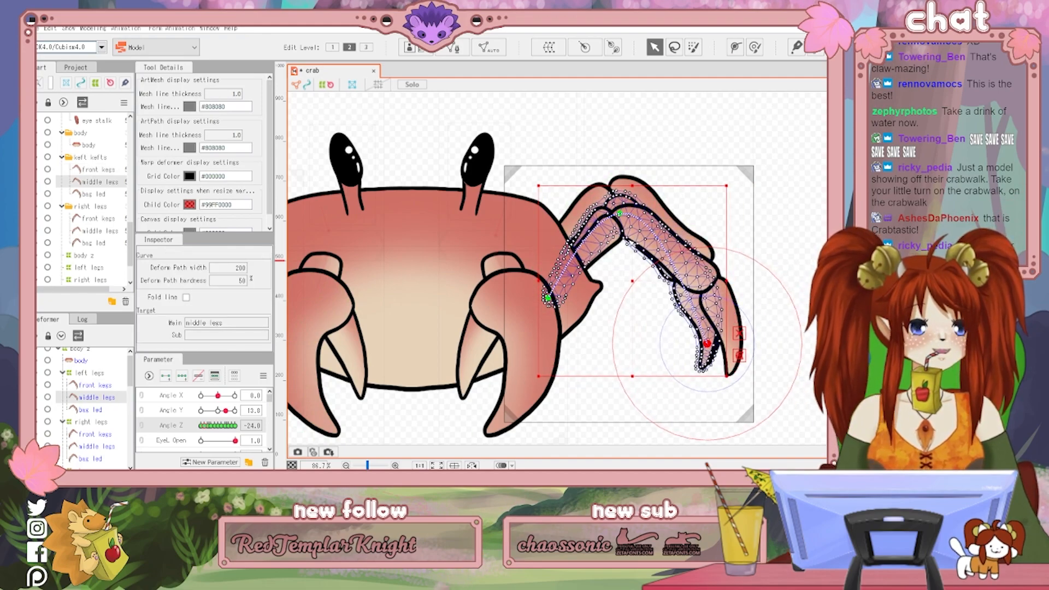
drag(621, 213, 618, 230)
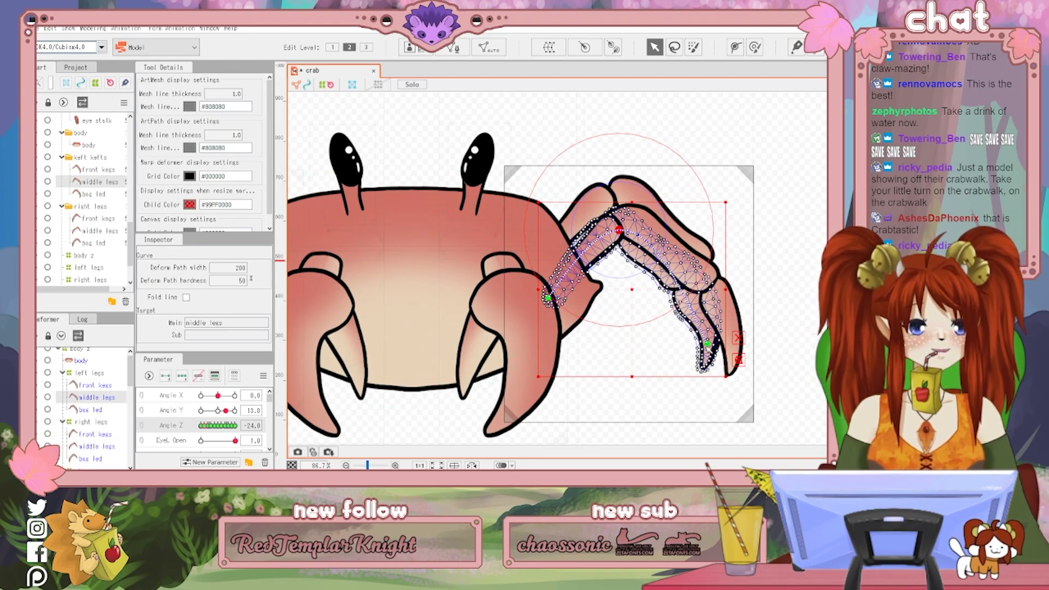
Bend the left back leg outward at Angle Z -24 by raising its tip and upper joint path points
click(77, 410)
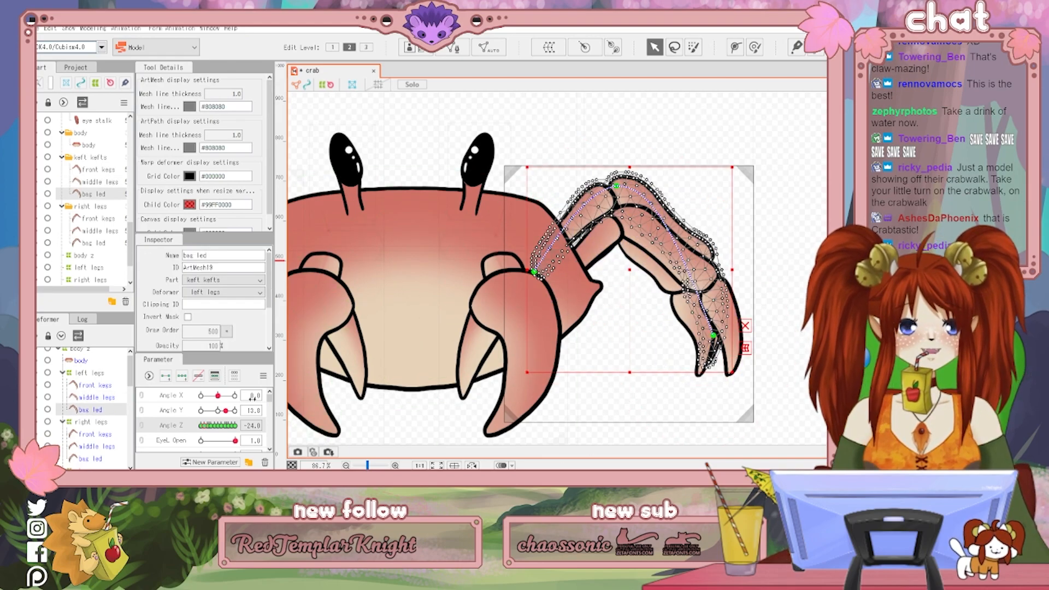
drag(714, 335, 742, 306)
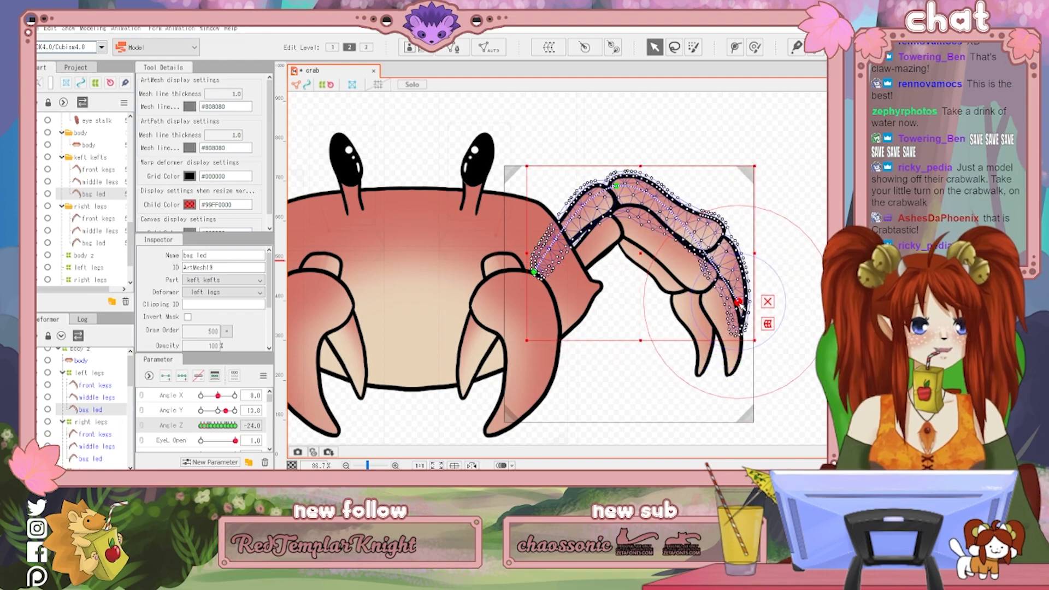
drag(616, 187, 609, 179)
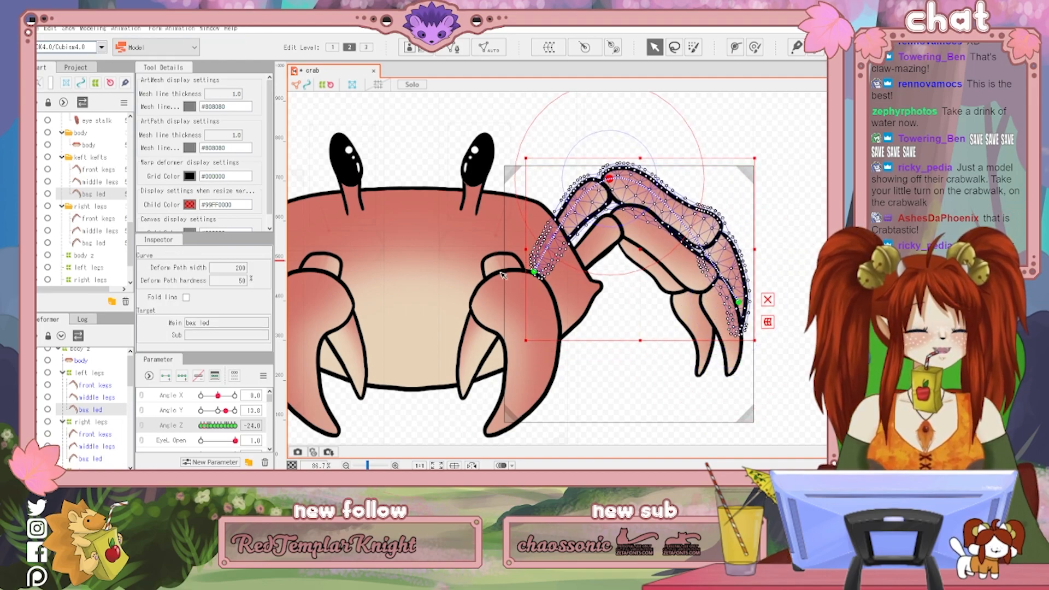
At Angle Z -12, bend the left back leg outward by raising its tip and upper joint path points
click(209, 426)
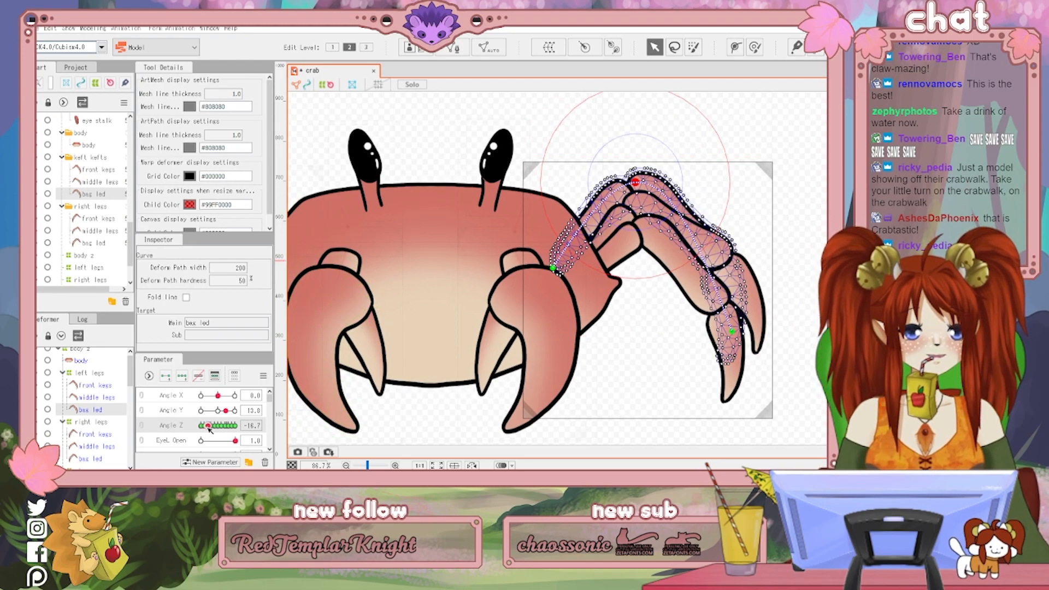
click(213, 429)
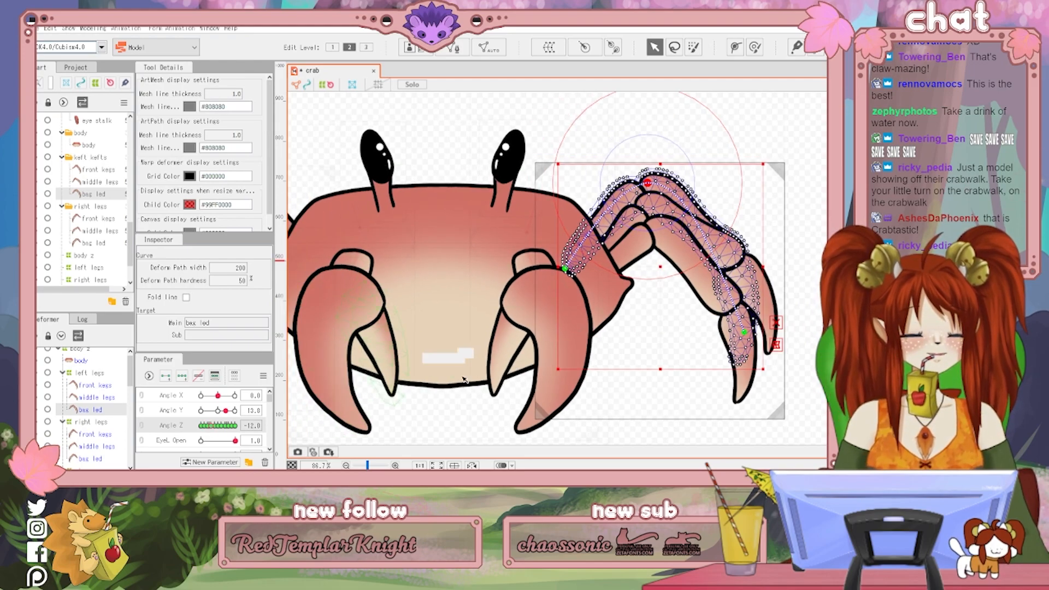
drag(755, 362, 759, 277)
drag(648, 182, 643, 171)
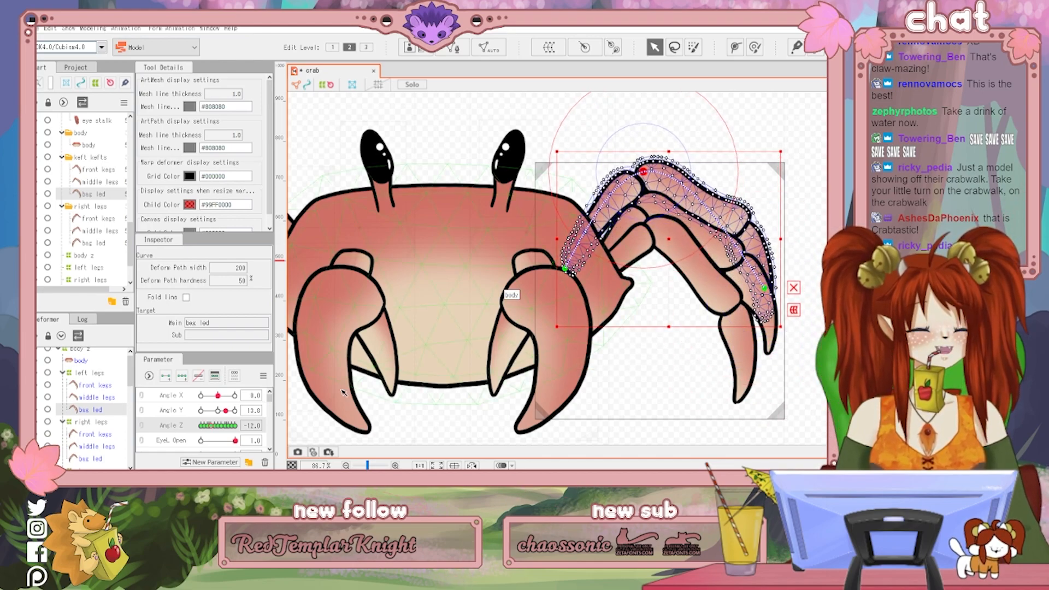
Bend the left middle leg inward at Angle Z -12 by moving its tip toward the body and lowering its upper joint
click(97, 398)
drag(769, 329, 752, 354)
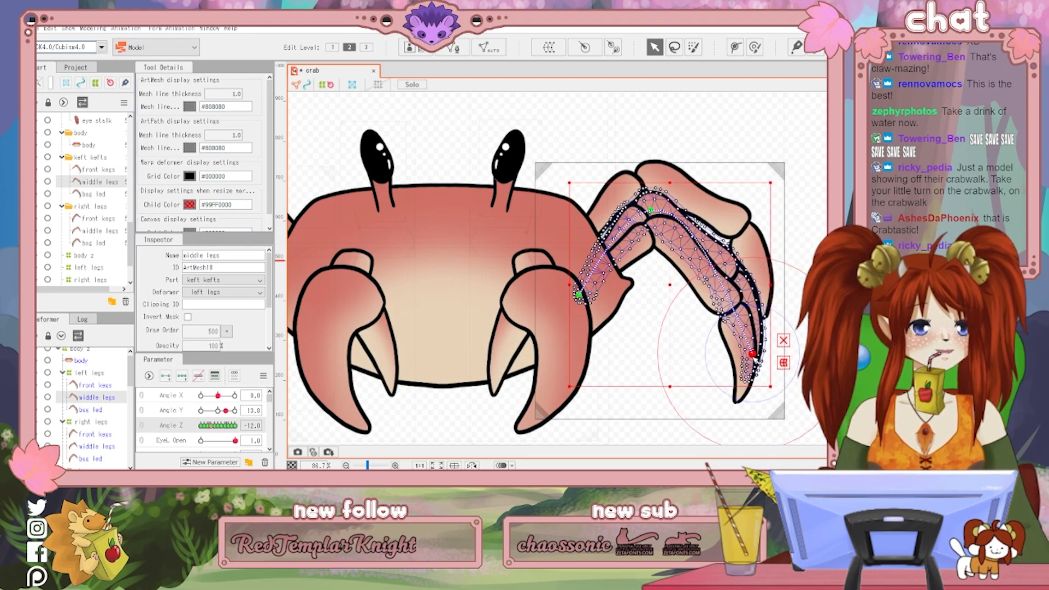
drag(650, 210, 646, 225)
At Angle Z -12, bend the left front leg outward by raising its tip and upper joint path points
click(87, 411)
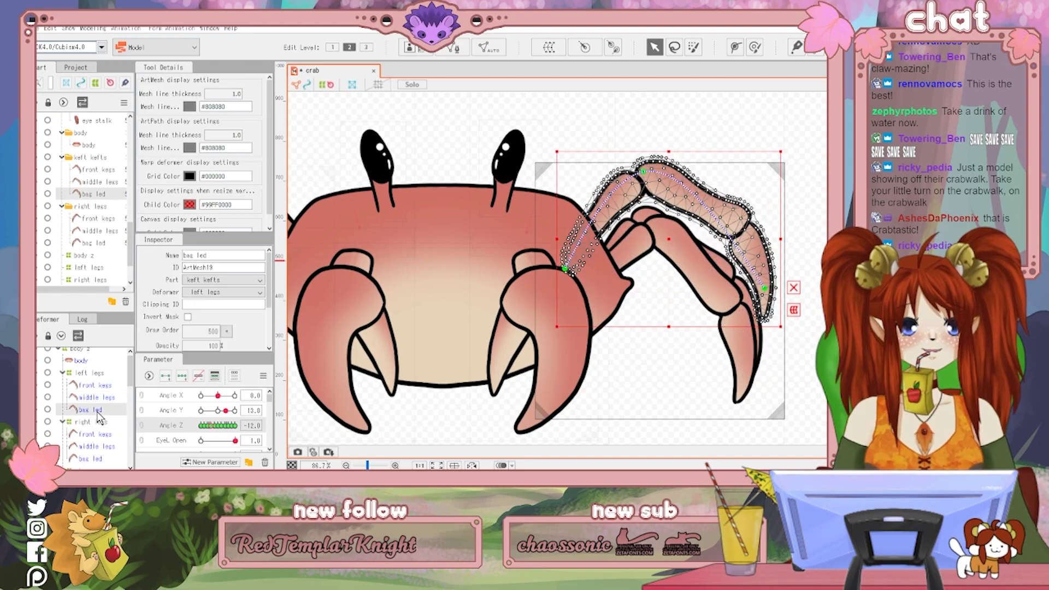
click(87, 385)
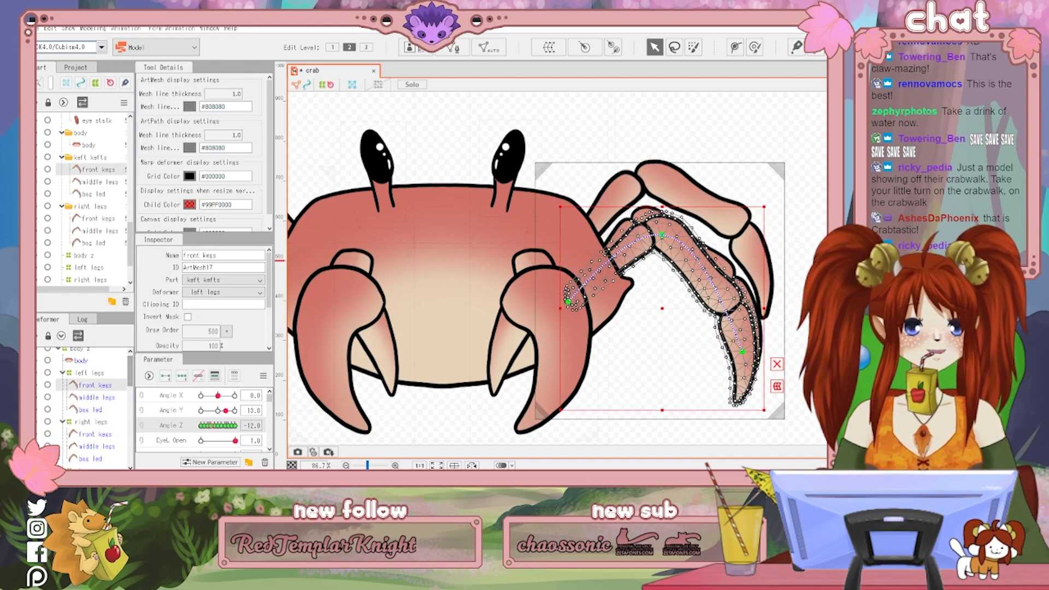
drag(743, 353, 758, 308)
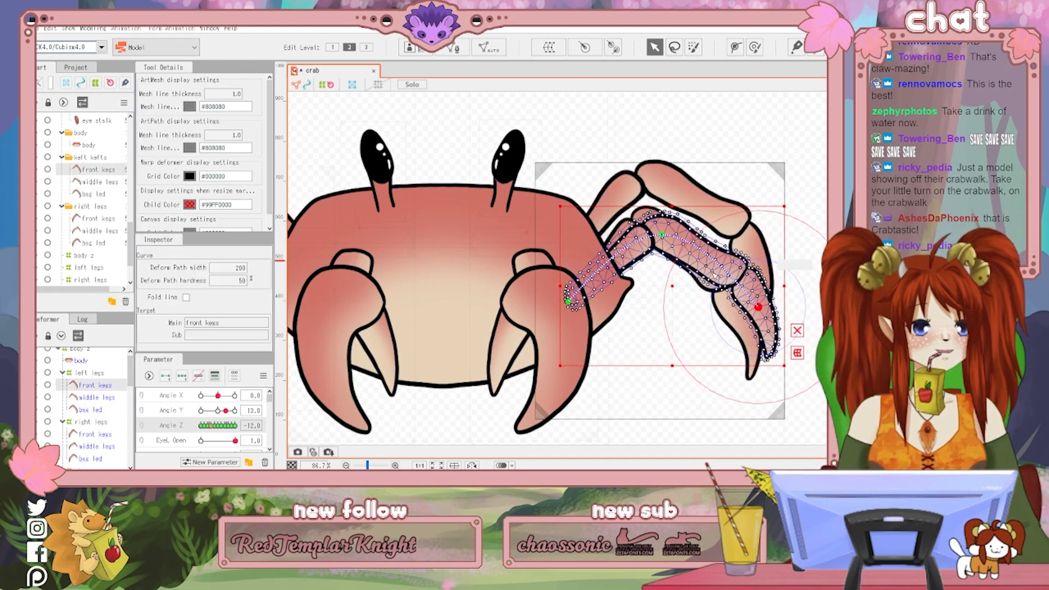
drag(661, 235, 657, 221)
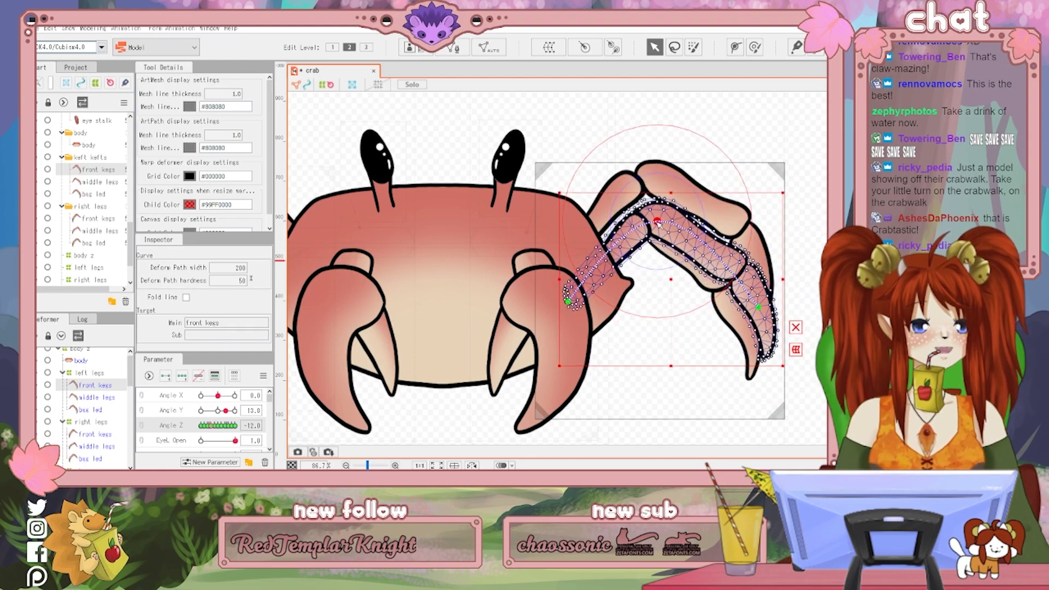
Set Angle Z to 0 and bend the left front leg outward by raising its tip and upper joint path points
click(214, 429)
click(218, 428)
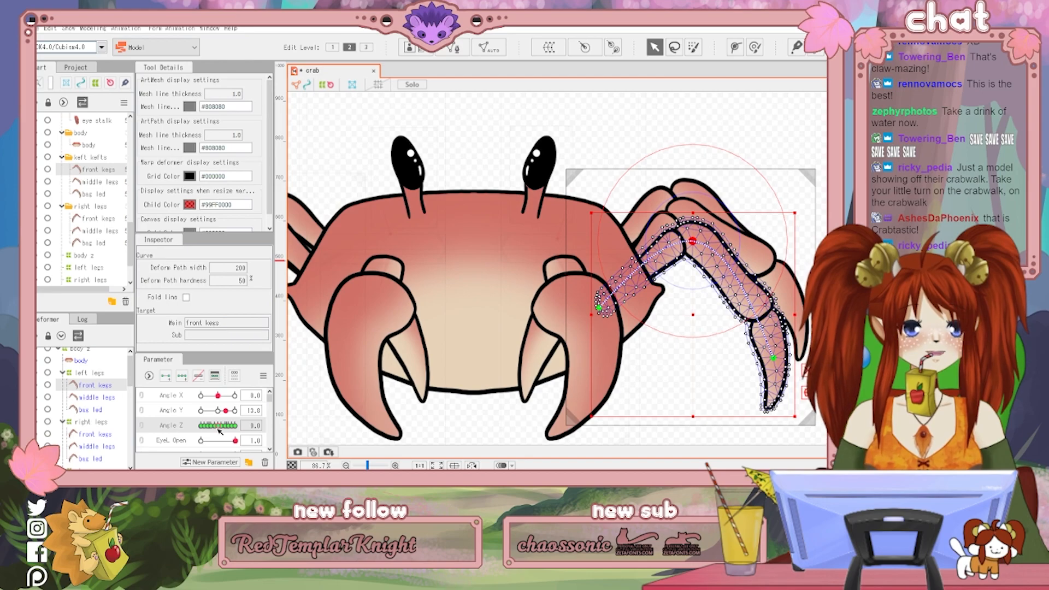
drag(774, 358, 791, 332)
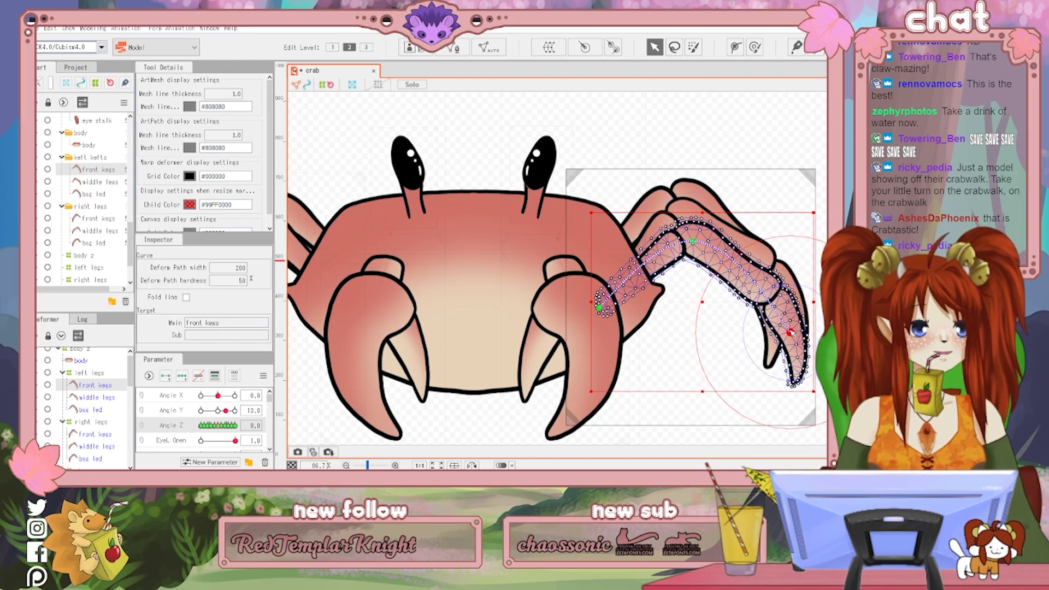
drag(692, 241, 688, 232)
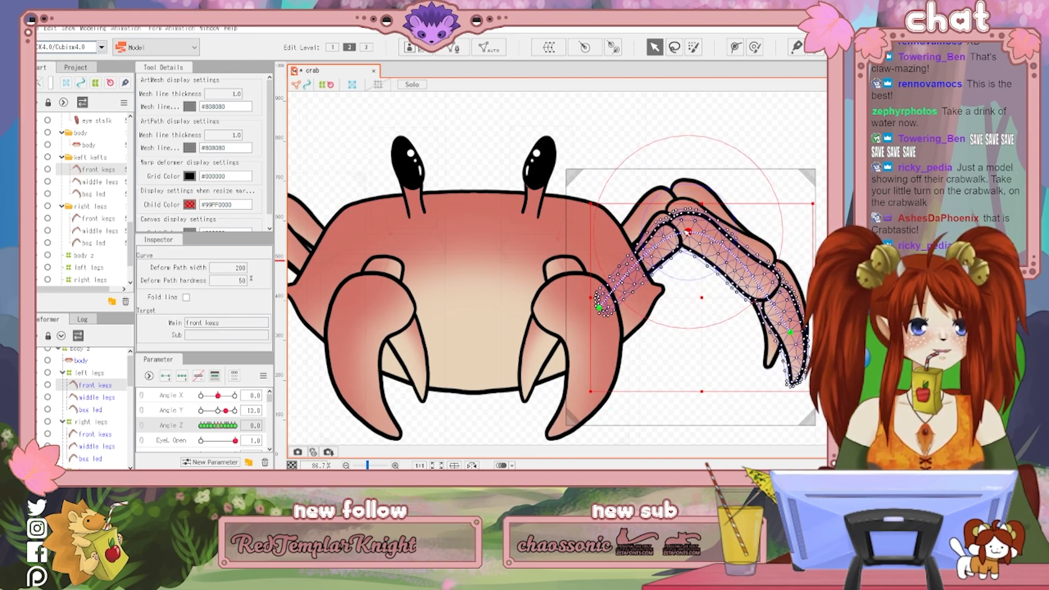
Bend the left middle leg inward at Angle Z 0 by moving its tip toward the body and lowering its upper joint
click(88, 398)
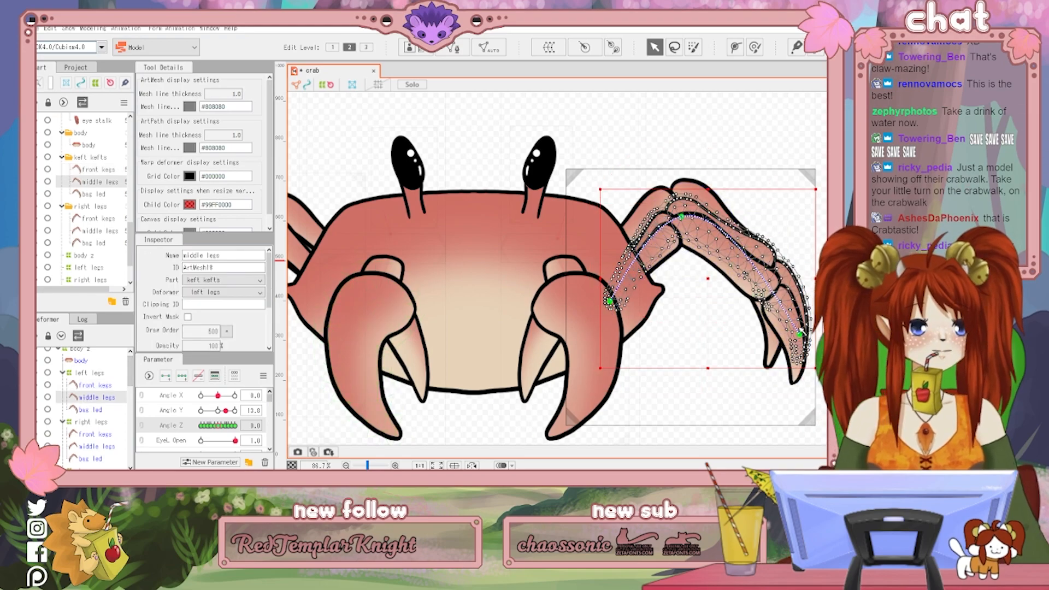
drag(776, 354, 772, 360)
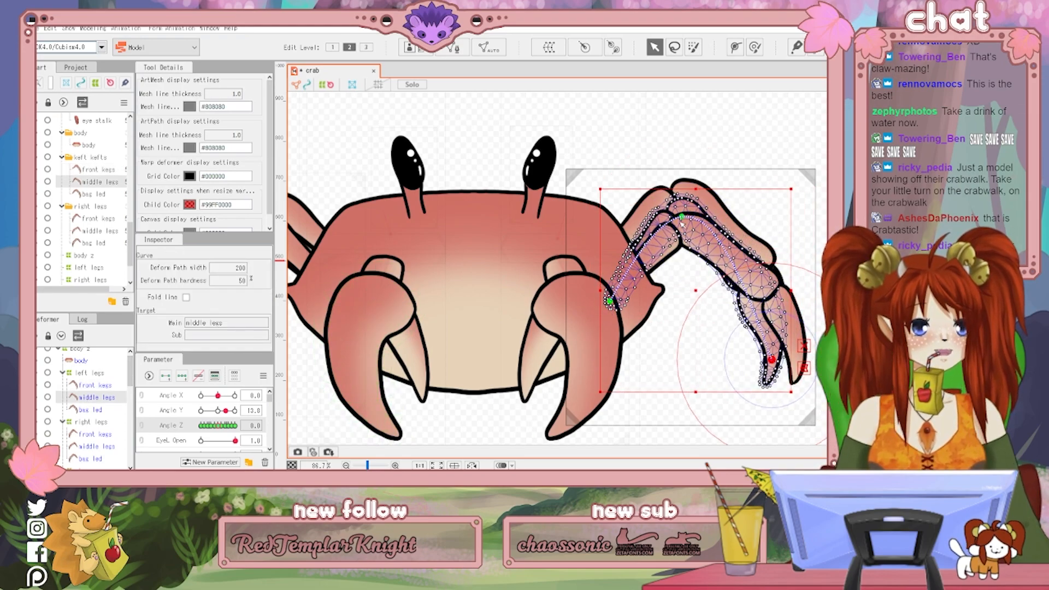
drag(683, 221, 688, 234)
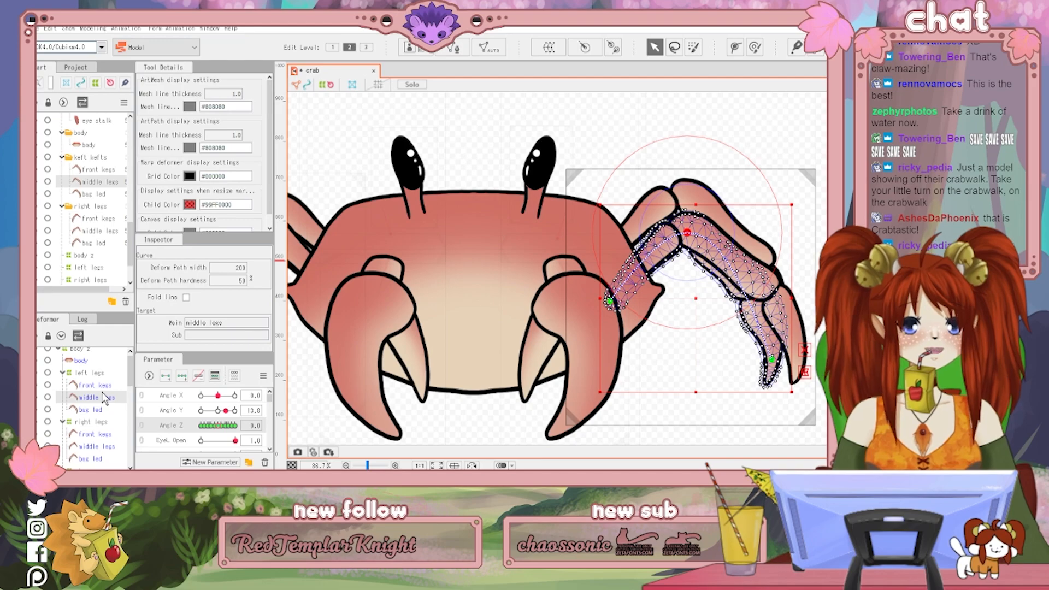
Bend the left back leg outward at Angle Z 0 by raising its tip and upper joint path points
click(96, 410)
drag(789, 268, 801, 309)
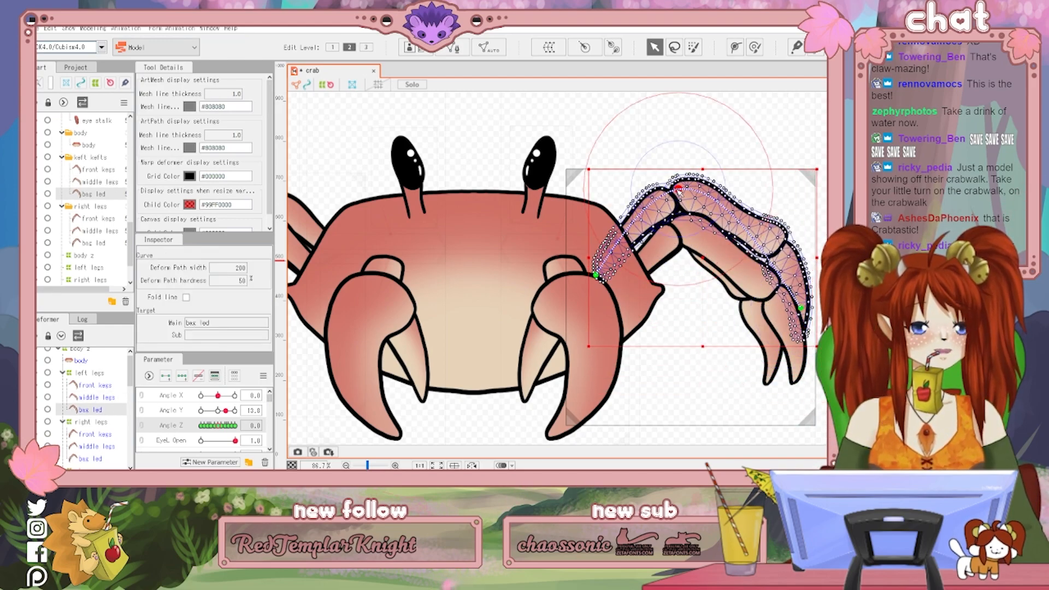
drag(679, 189, 679, 193)
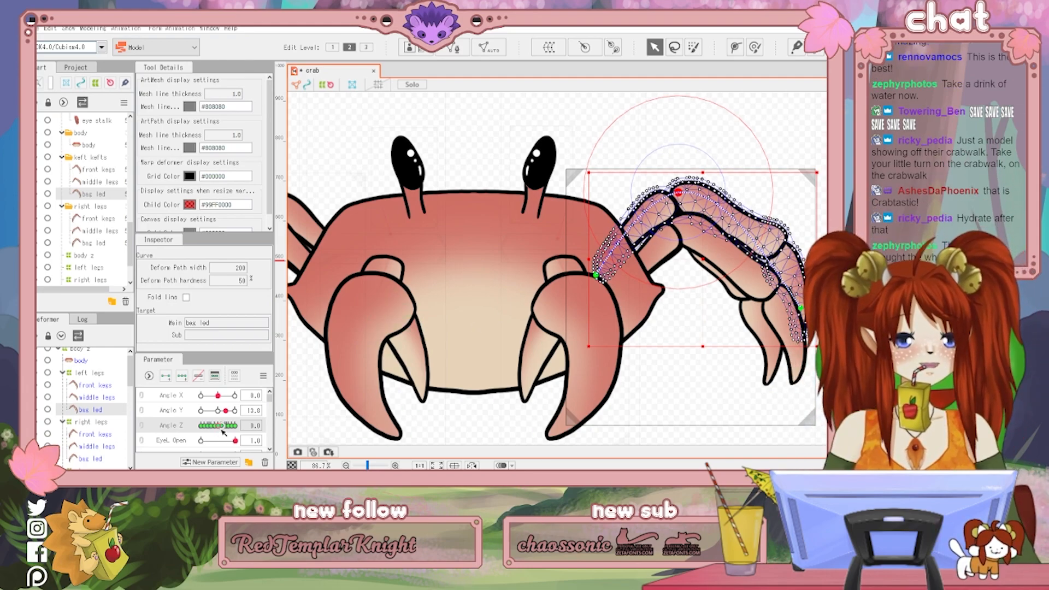
Set Angle Z to 12 and bend the left back leg outward by raising its tip and upper joint path points
drag(222, 431, 230, 431)
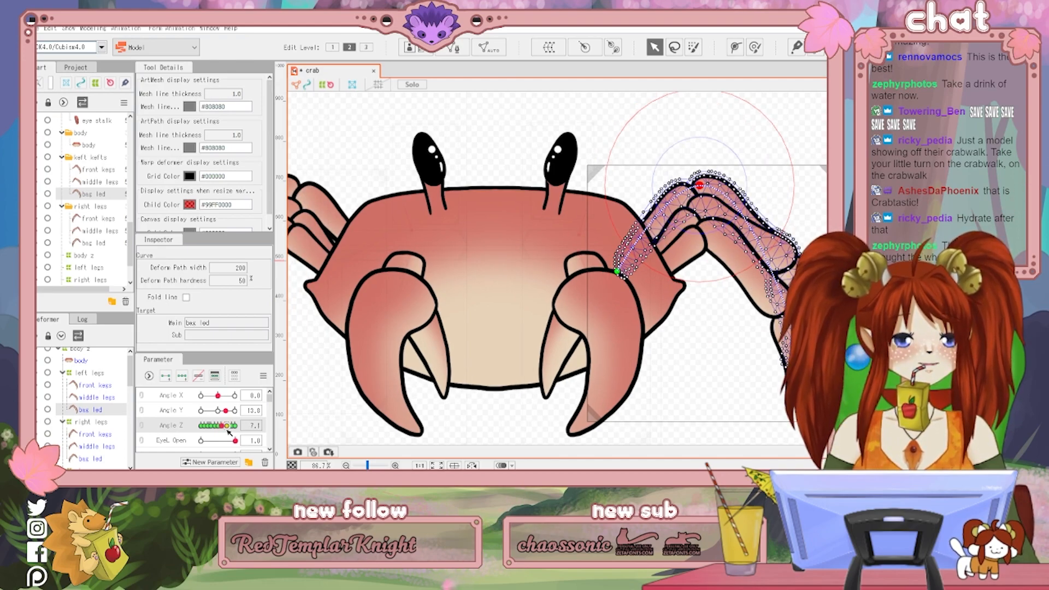
drag(228, 431, 228, 431)
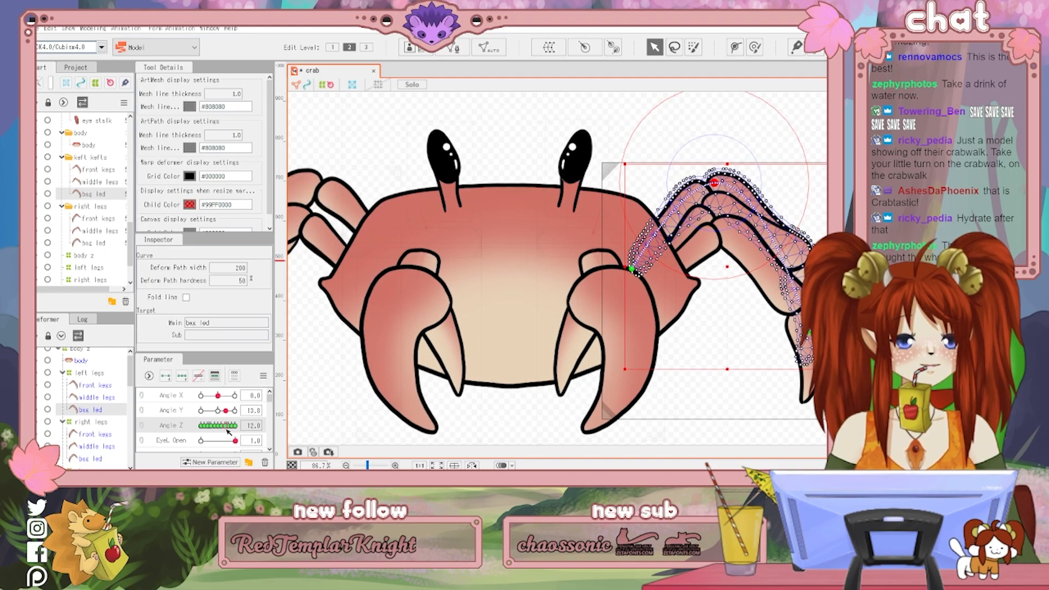
drag(734, 387, 579, 401)
drag(668, 334, 683, 318)
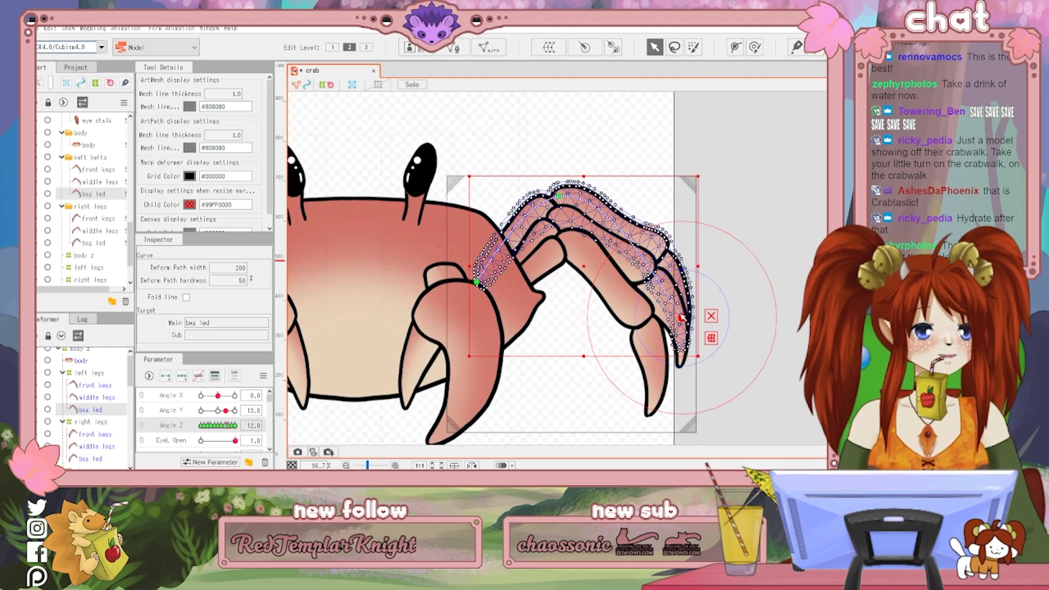
drag(559, 197, 559, 188)
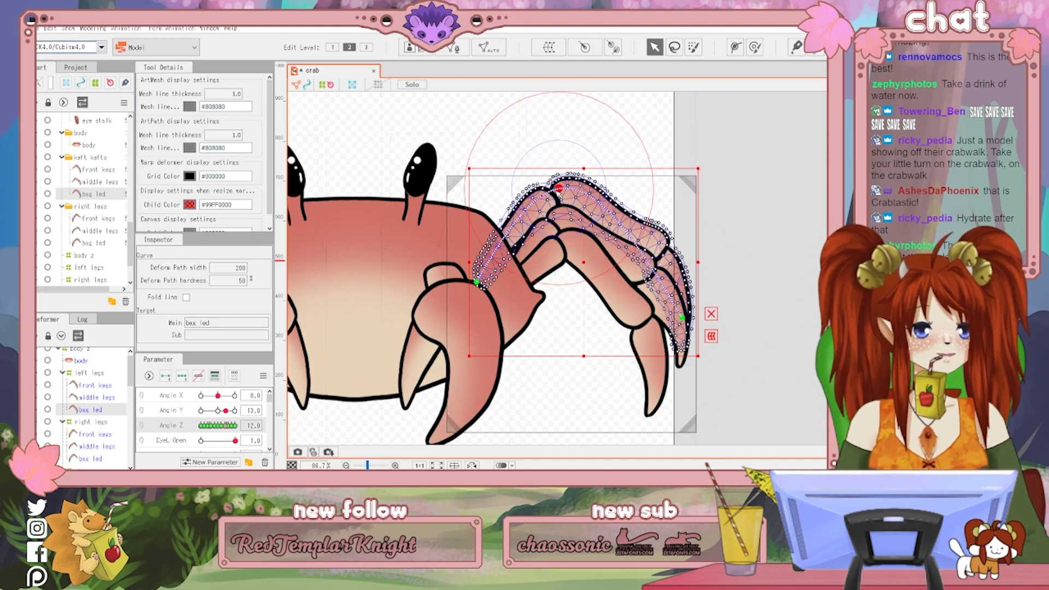
Bend the left middle leg inward at Angle Z 12 by moving its tip toward the body and lowering its upper joint
click(88, 398)
drag(681, 341, 654, 344)
drag(564, 226, 559, 233)
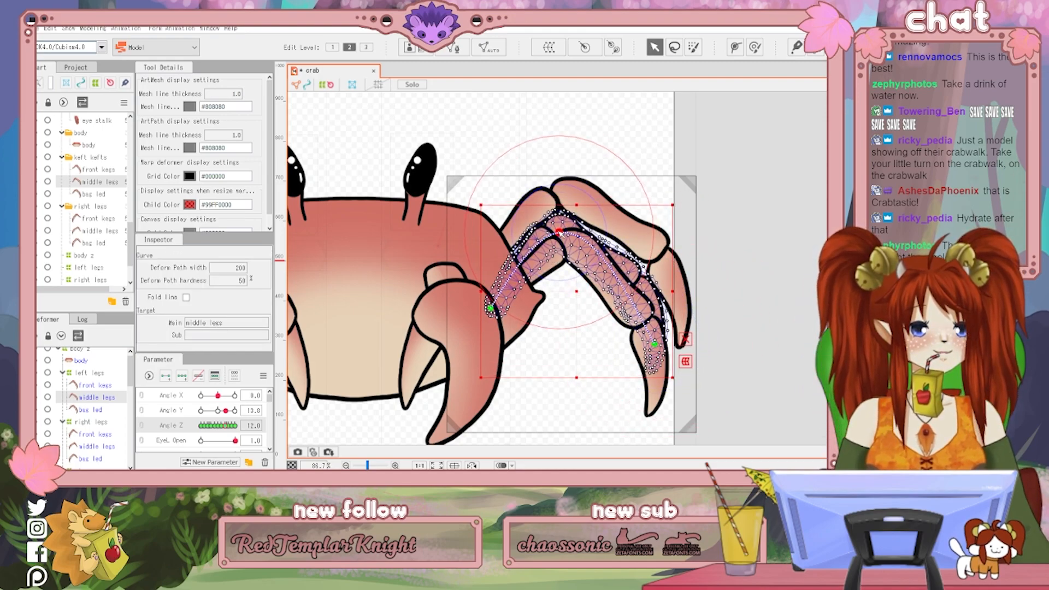
Bend the left front leg inward at Angle Z 12 by moving its tip toward the body and lowering its upper joint
click(101, 408)
click(100, 386)
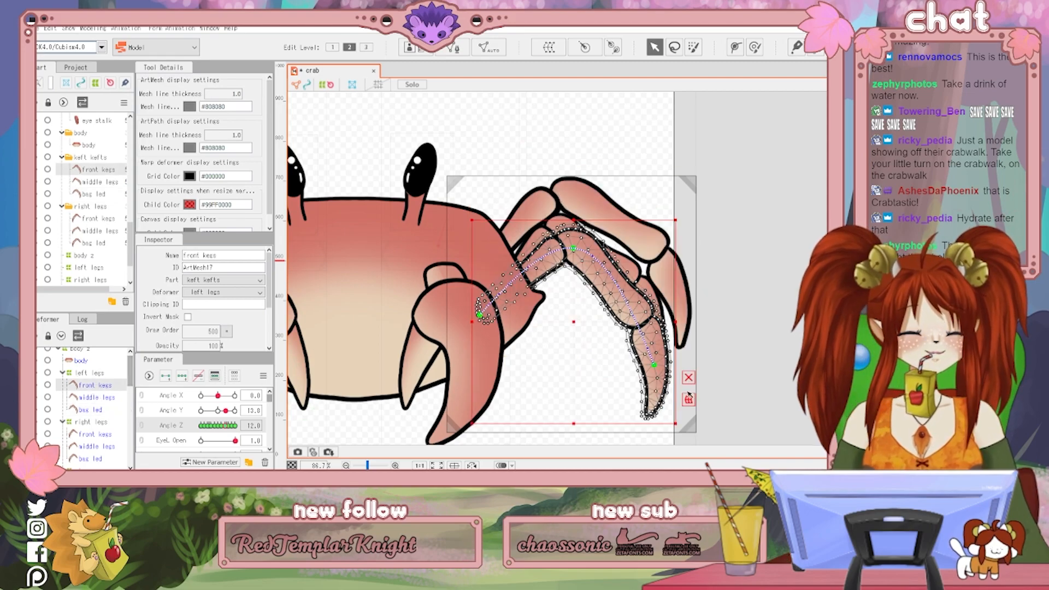
drag(655, 365, 629, 371)
drag(573, 248, 575, 267)
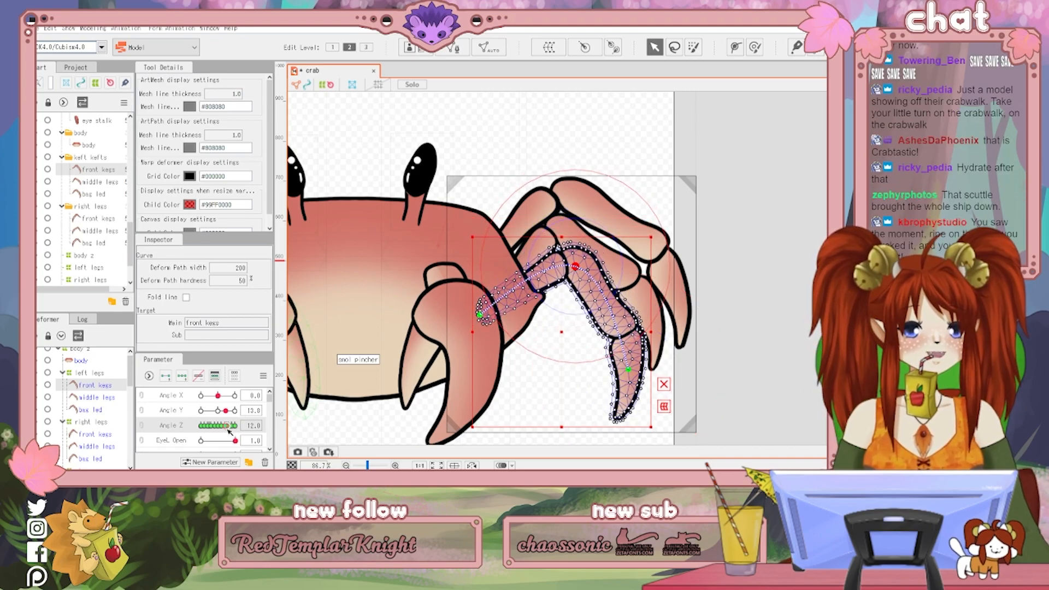
At Angle Z 24, bend the left front leg outward and the left middle leg inward by moving their tips and upper joints
drag(231, 430, 235, 431)
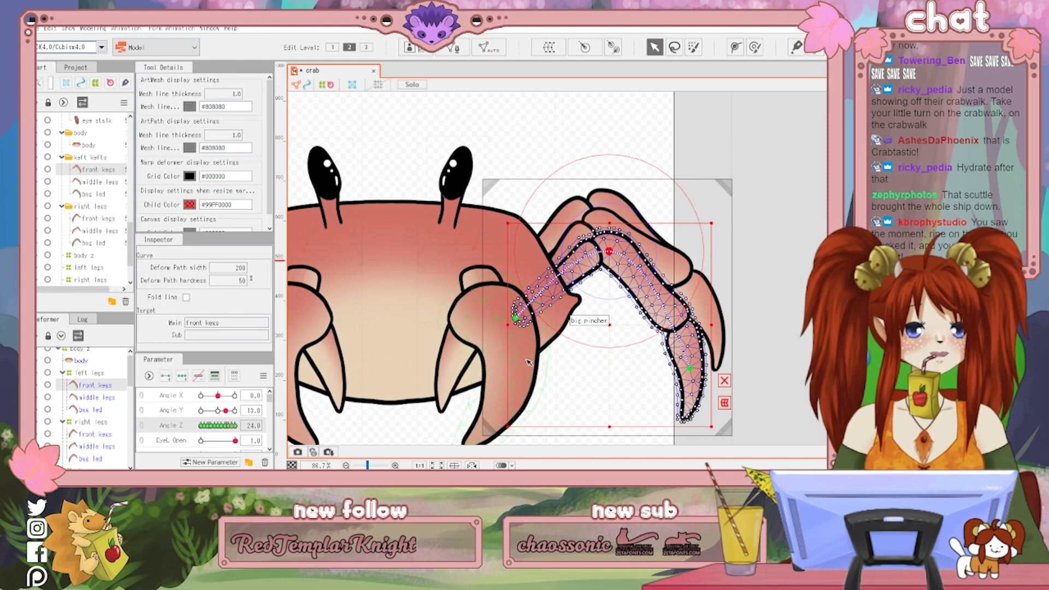
drag(700, 370, 706, 341)
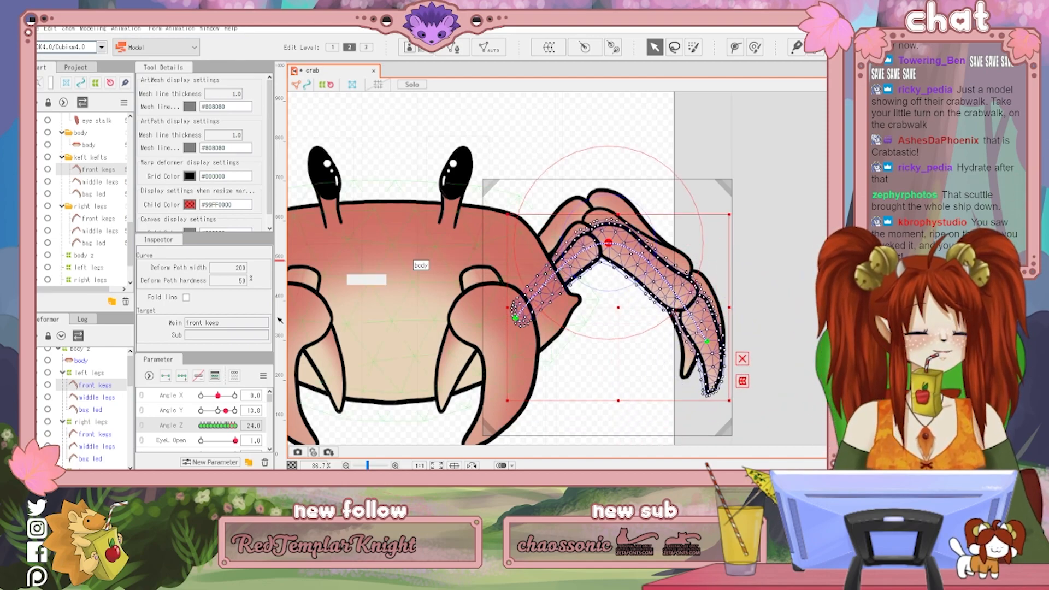
click(122, 393)
drag(716, 344, 679, 350)
drag(599, 226, 599, 242)
Bend the left back leg outward at Angle Z 24 by raising its tip and adjusting its upper joint path point
click(511, 275)
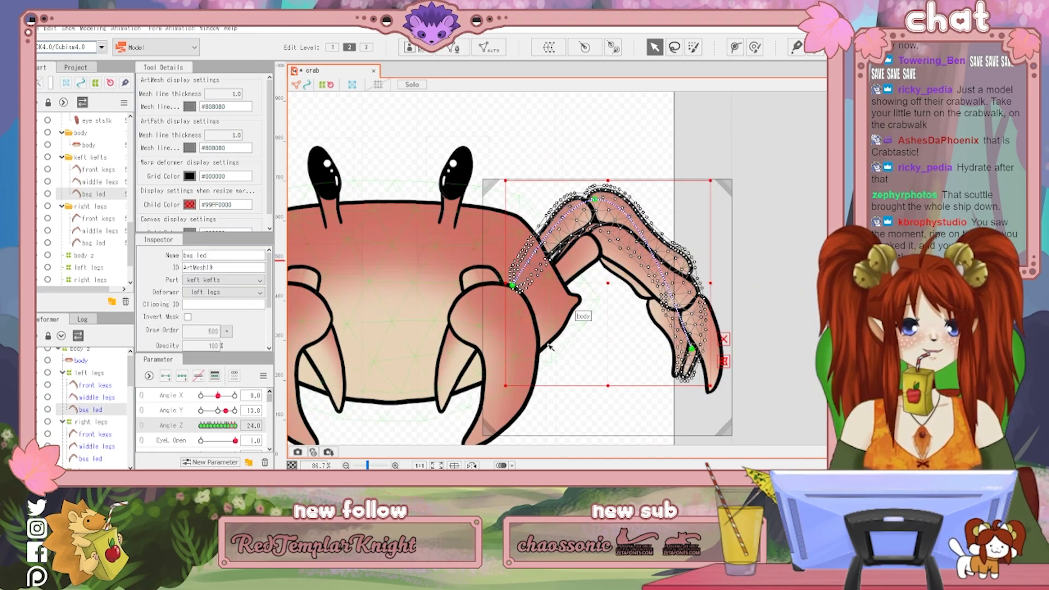
click(694, 346)
drag(695, 346, 713, 335)
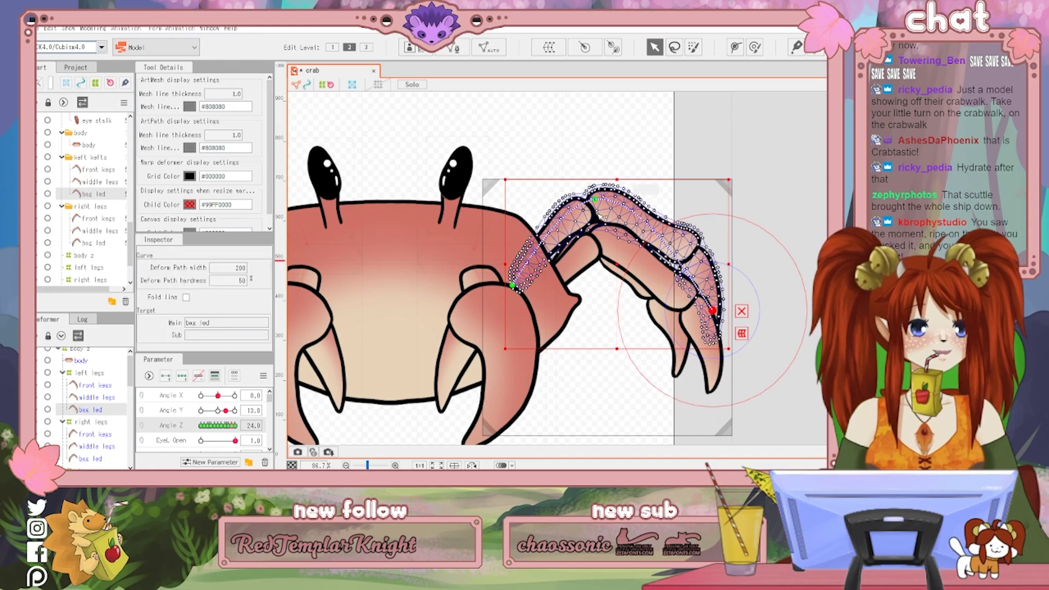
click(594, 202)
Scrub Angle Z through its keys up to 30 to preview the whole crab's walk, and return it to 0
scroll(598, 205, down, 2)
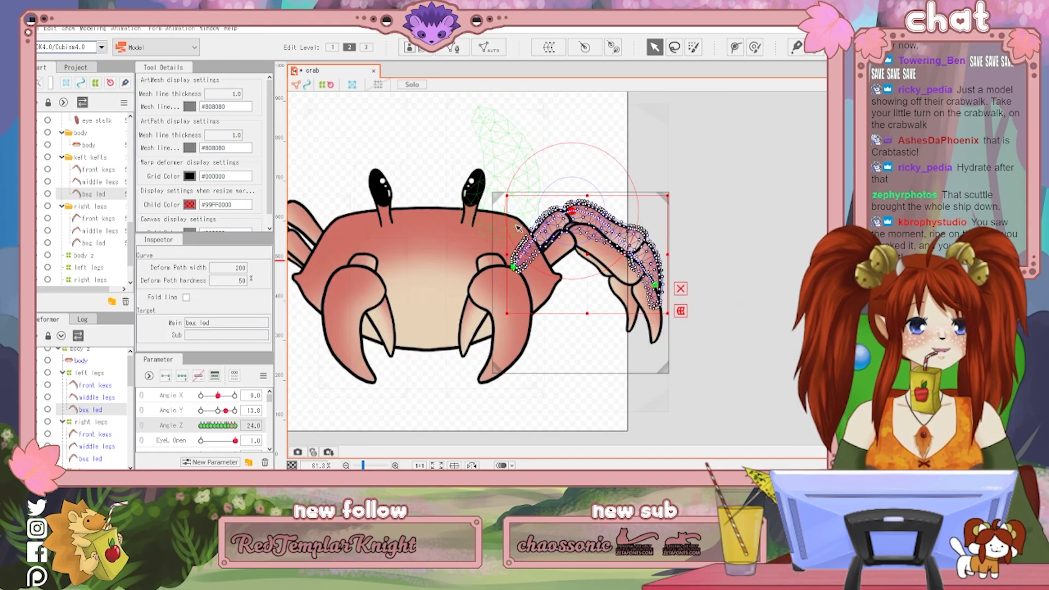
drag(232, 426, 240, 435)
scroll(374, 322, down, 1)
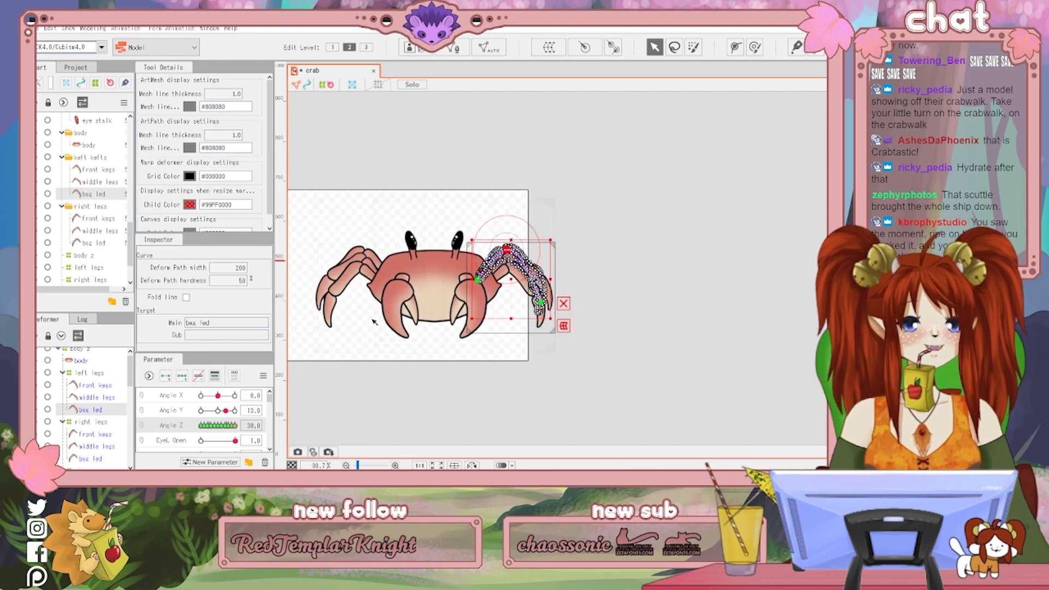
scroll(378, 322, up, 1)
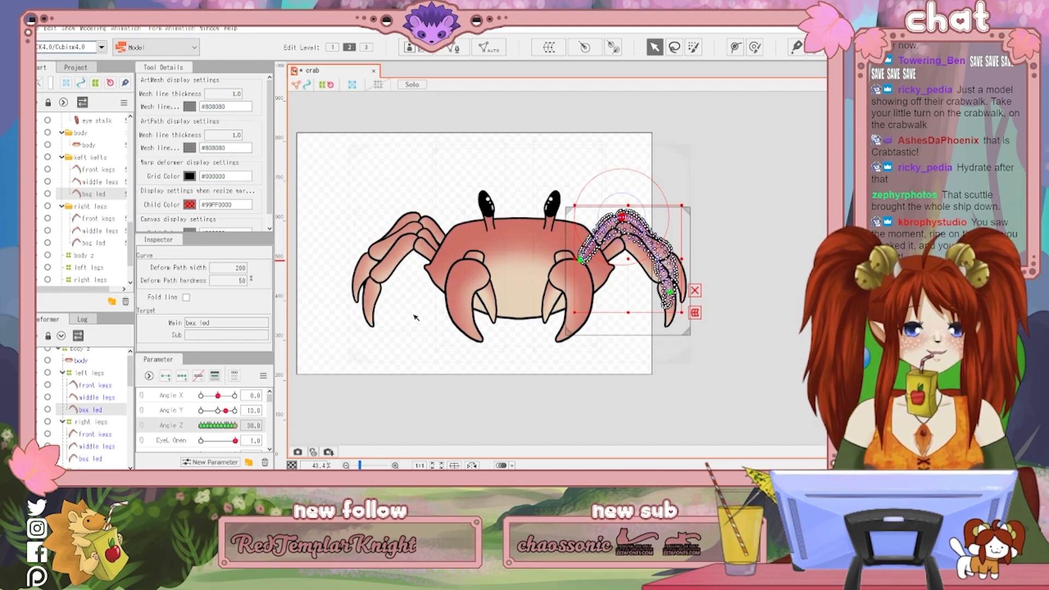
scroll(397, 309, up, 1)
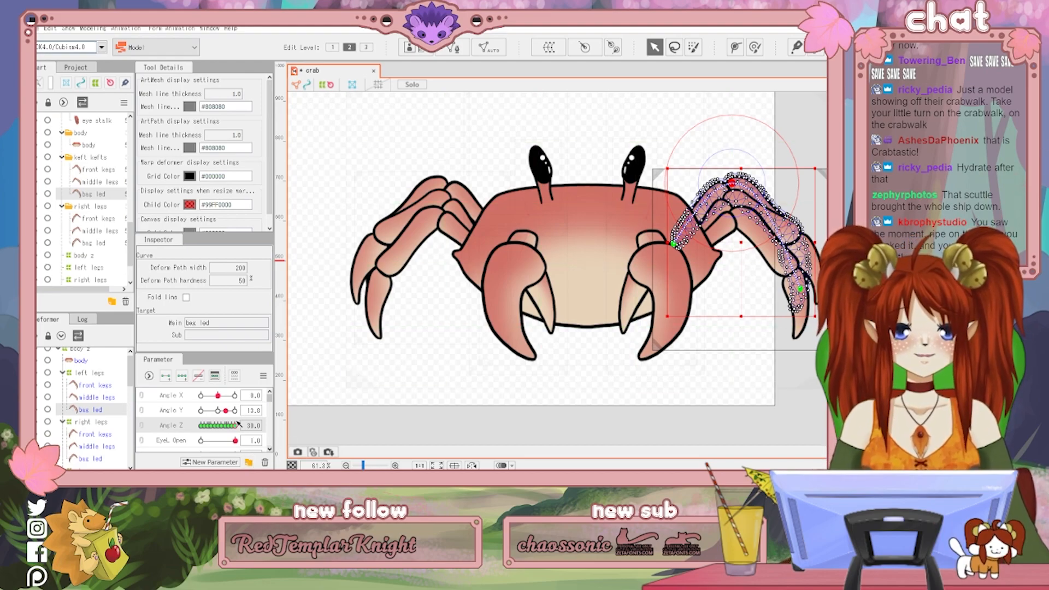
drag(234, 429, 246, 450)
drag(484, 282, 523, 291)
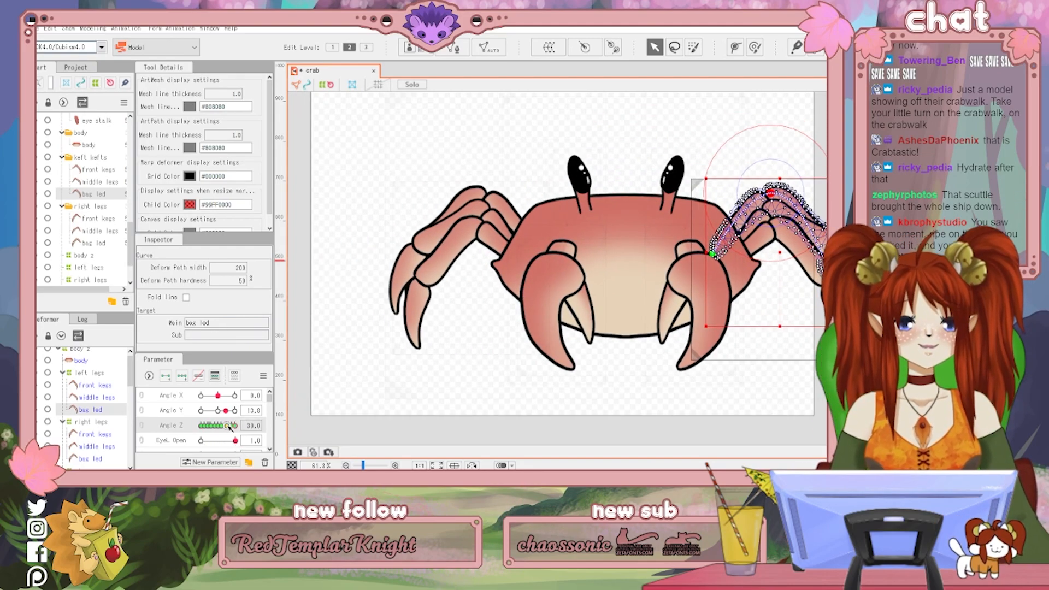
drag(236, 425, 238, 470)
mouse_move(235, 426)
mouse_down()
mouse_move(201, 425)
mouse_move(236, 425)
mouse_up()
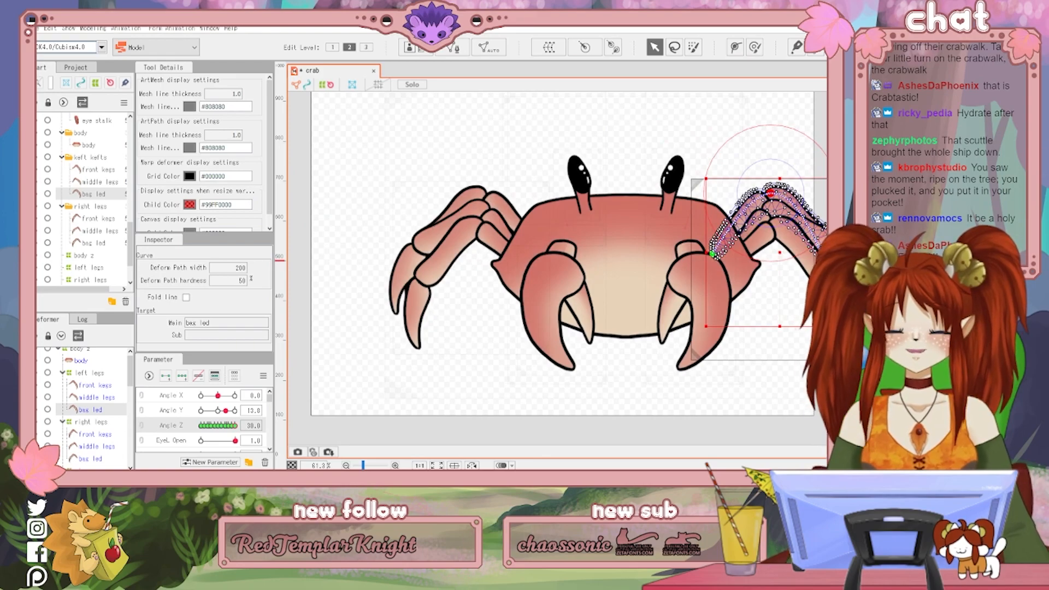
click(221, 426)
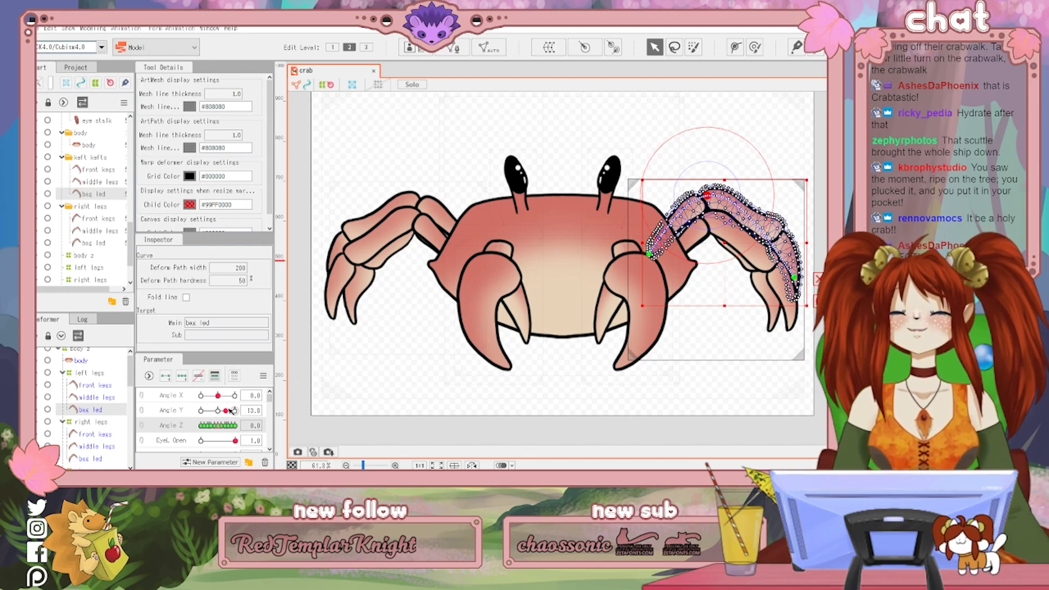
Choose the Breath parameter and select the small pincher of the left raised claw
scroll(197, 412, down, 1)
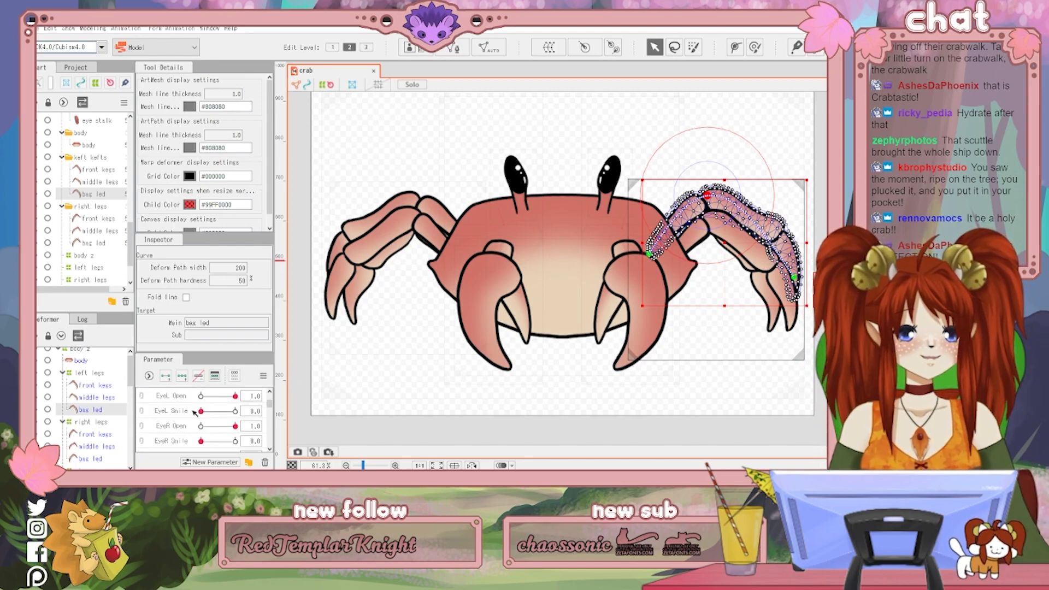
scroll(188, 431, down, 2)
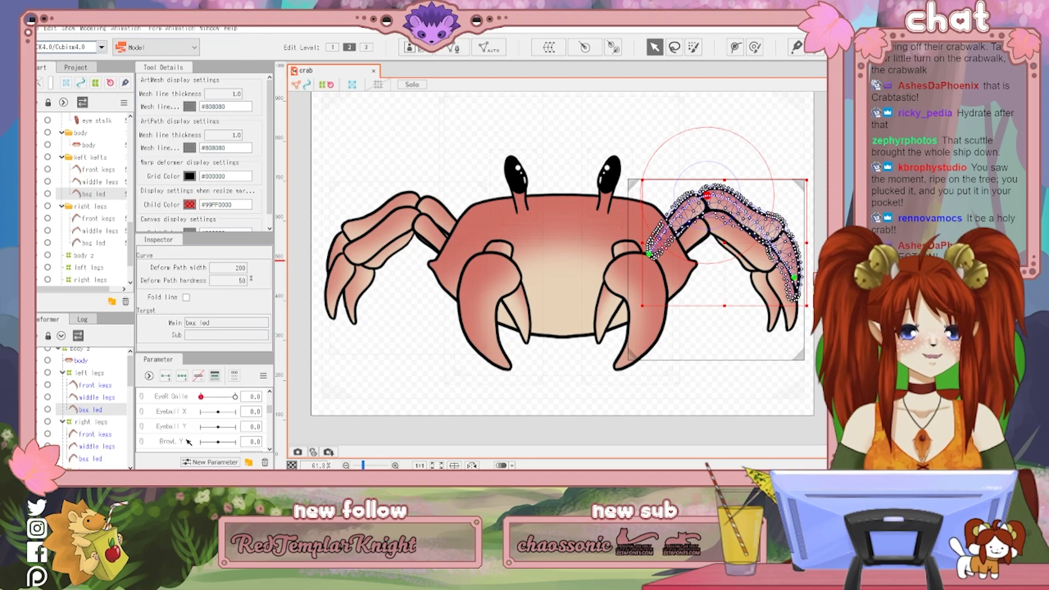
scroll(189, 442, down, 3)
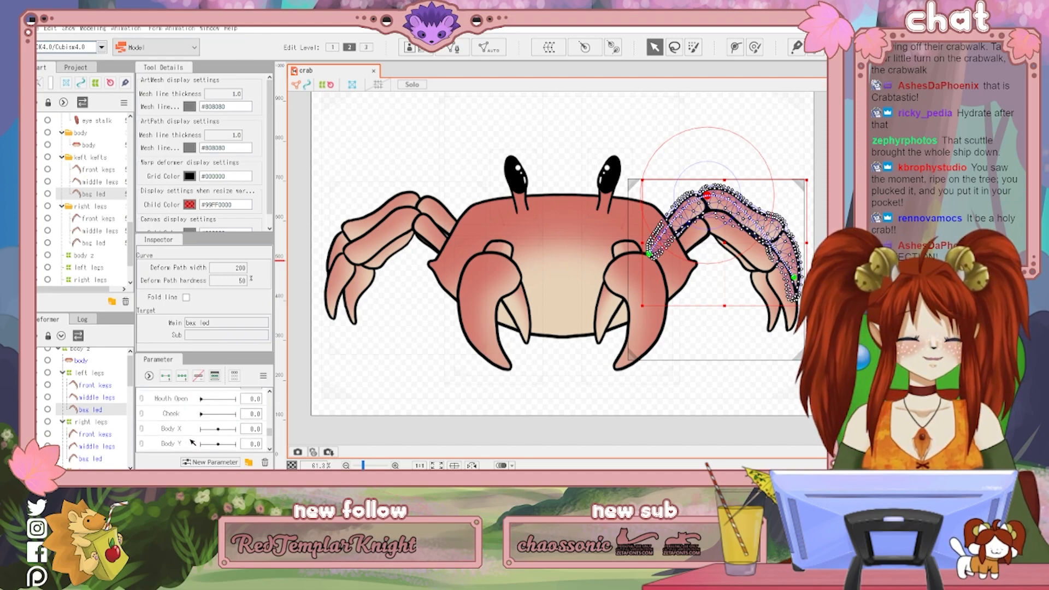
scroll(192, 442, down, 3)
scroll(192, 444, down, 2)
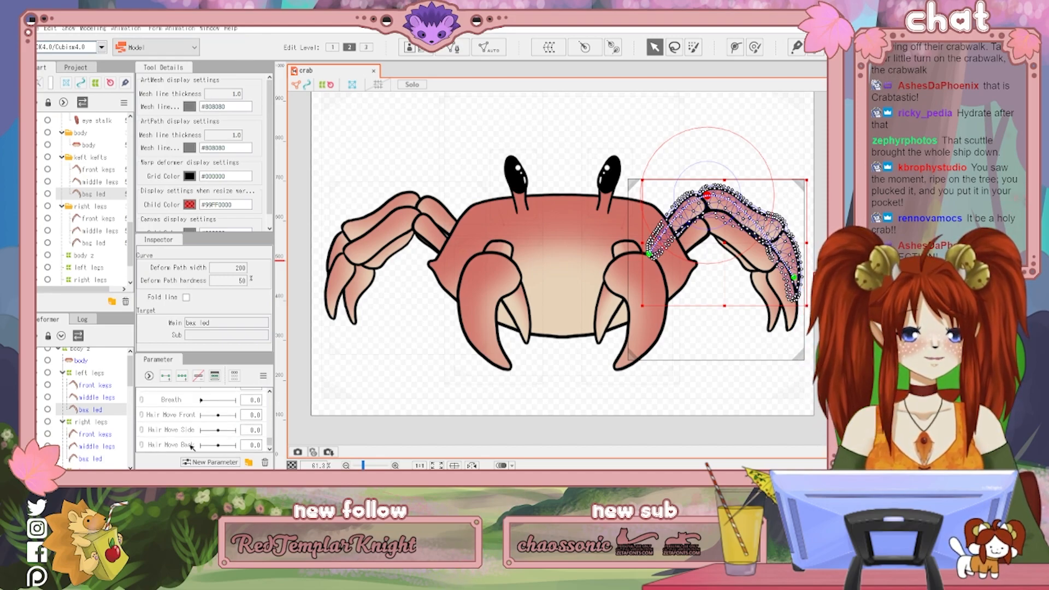
scroll(192, 446, up, 3)
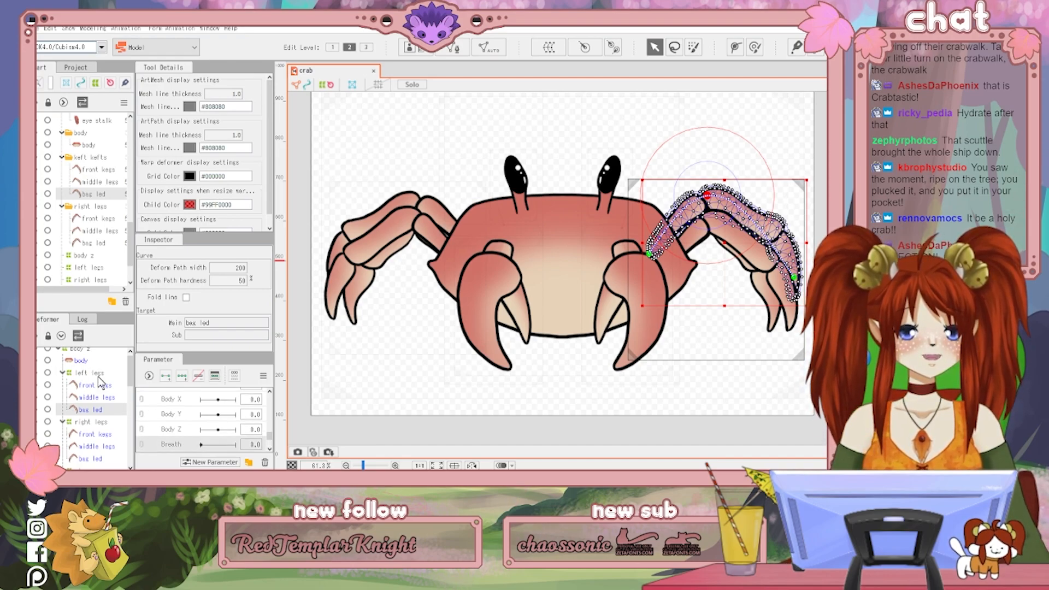
scroll(91, 379, up, 1)
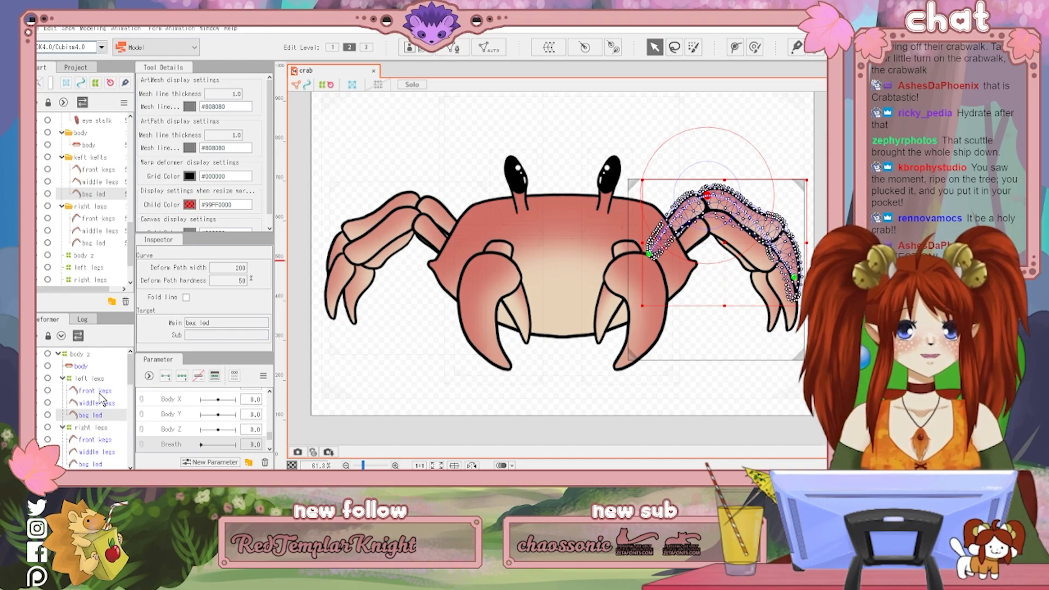
scroll(107, 416, down, 5)
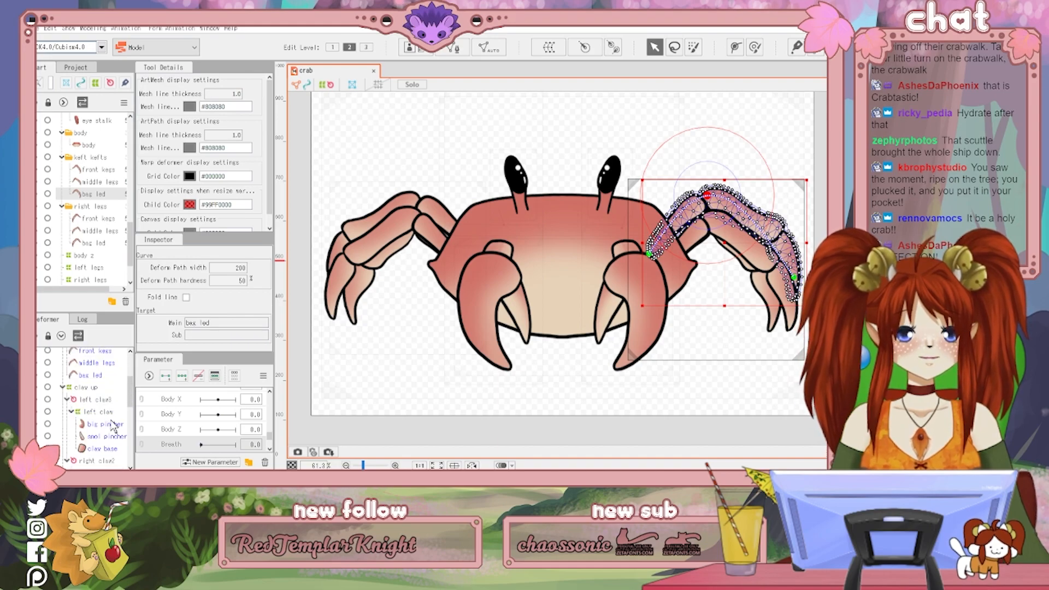
click(105, 436)
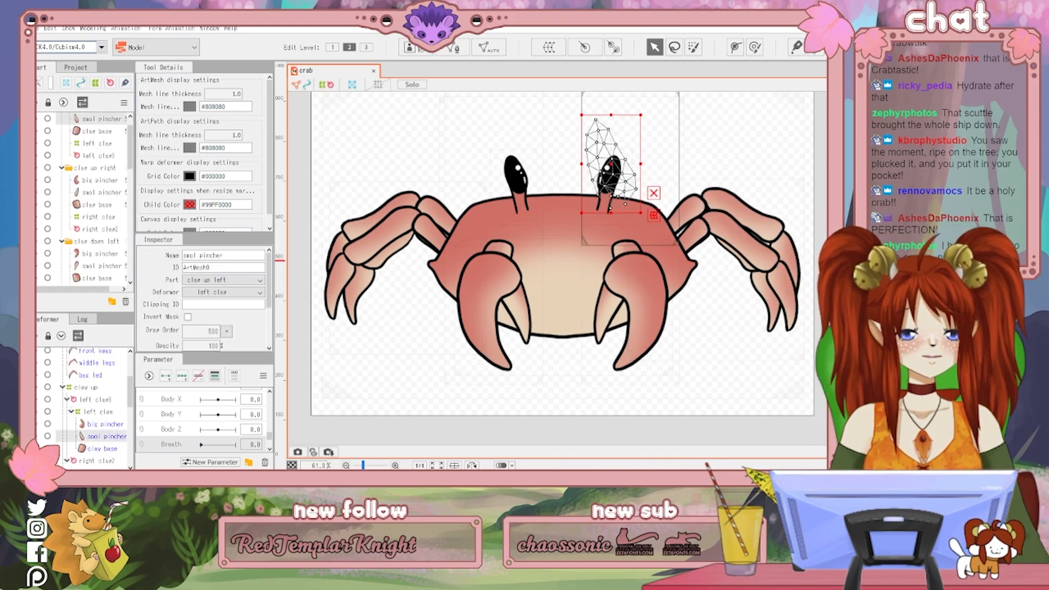
Set Angle Y to about -16.7 to show the raised claws, and make Breath the active parameter again
scroll(220, 411, up, 5)
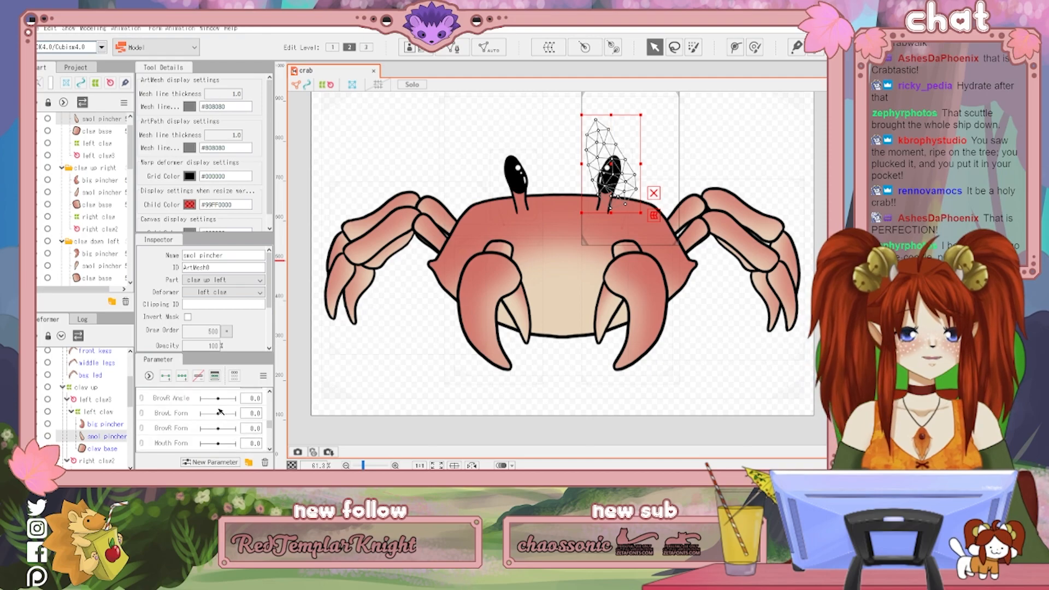
scroll(233, 413, up, 3)
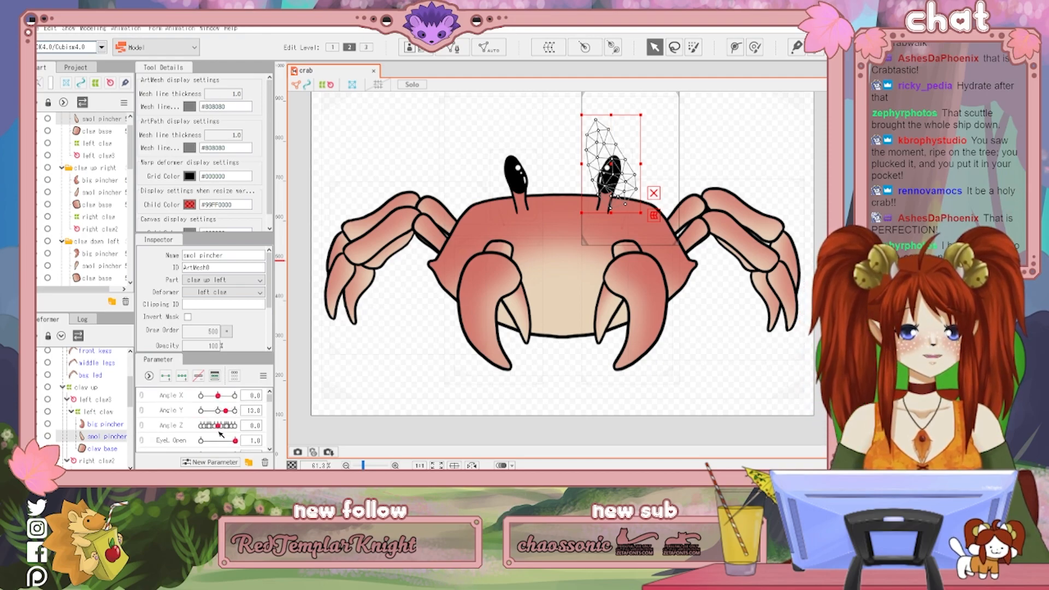
drag(220, 426, 219, 429)
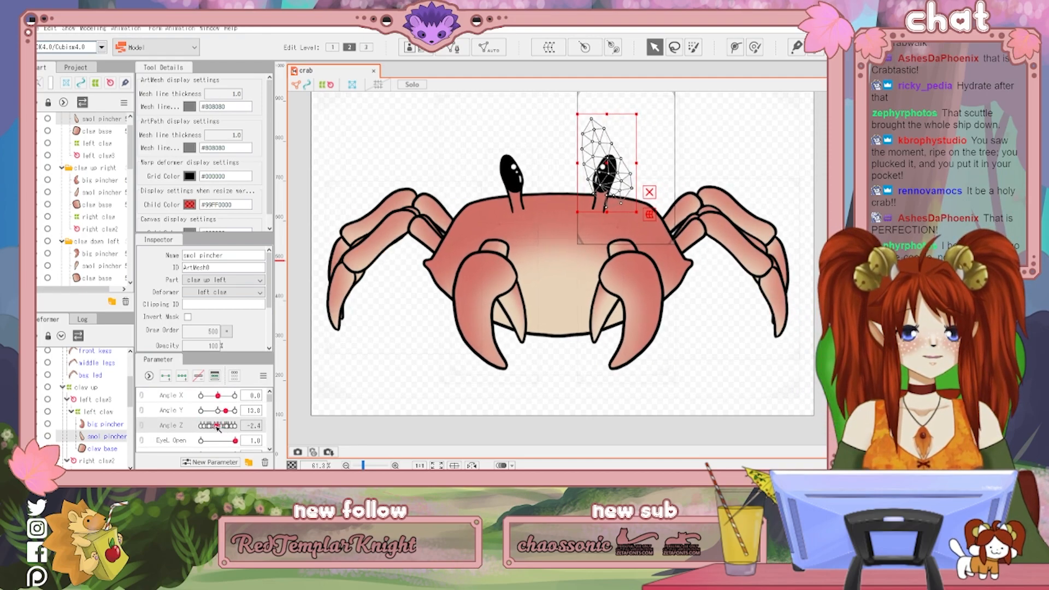
scroll(224, 418, down, 6)
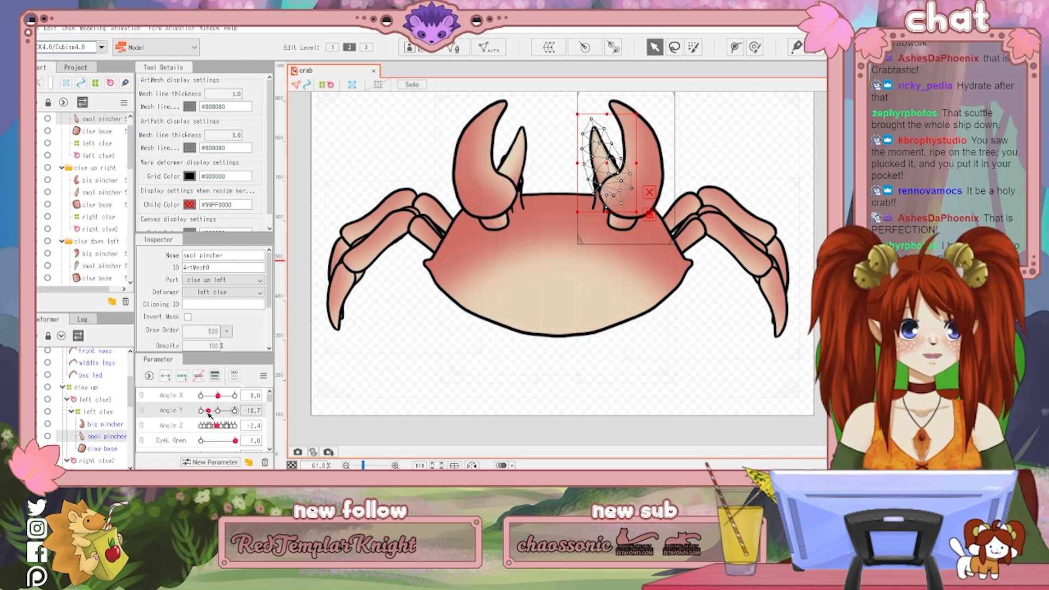
scroll(216, 421, down, 2)
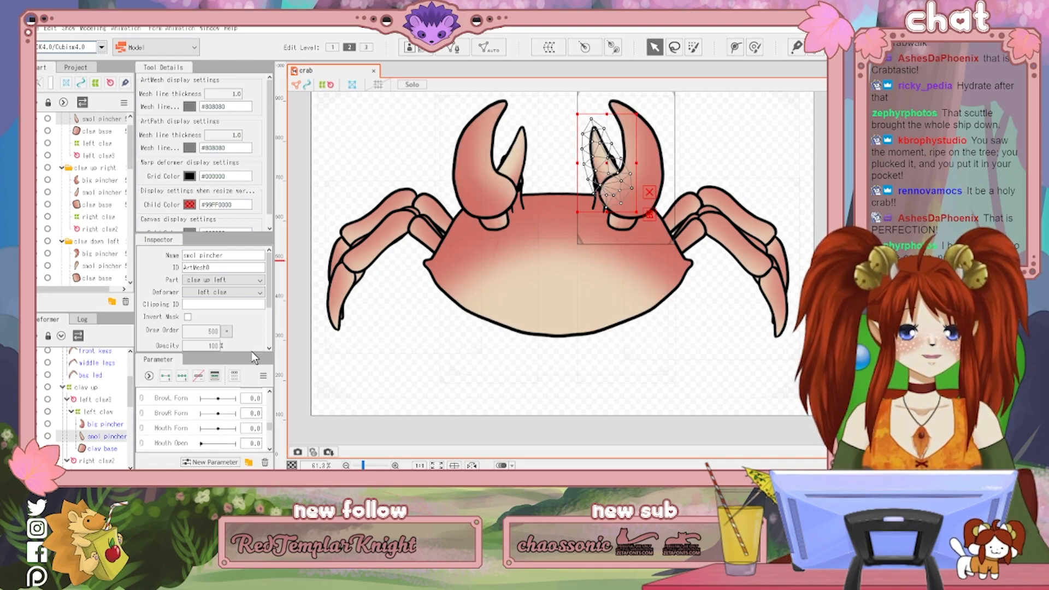
scroll(194, 415, down, 4)
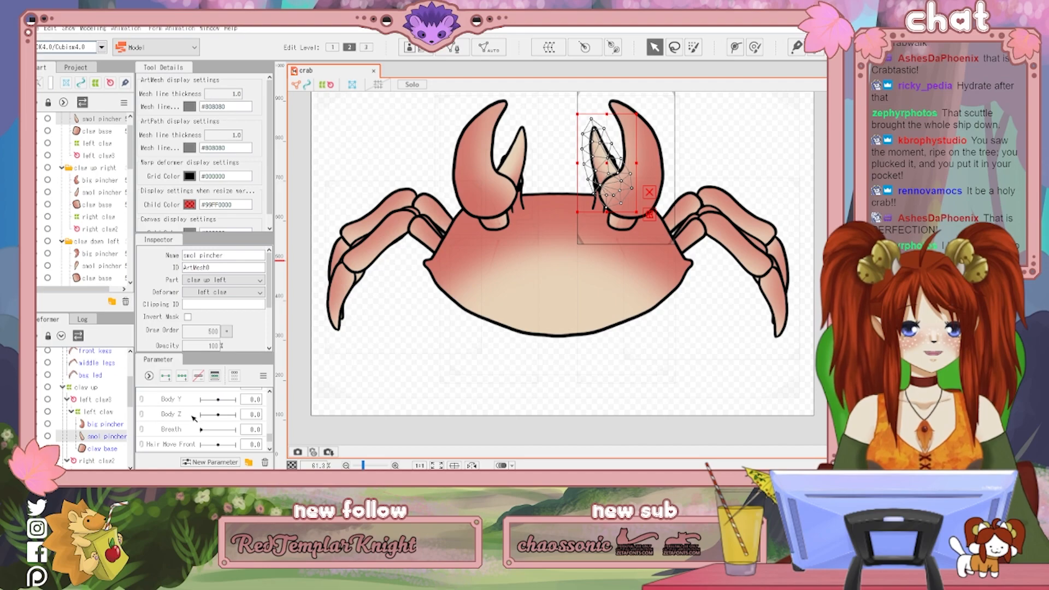
scroll(193, 420, up, 5)
scroll(193, 425, up, 3)
scroll(192, 425, down, 5)
scroll(193, 427, down, 3)
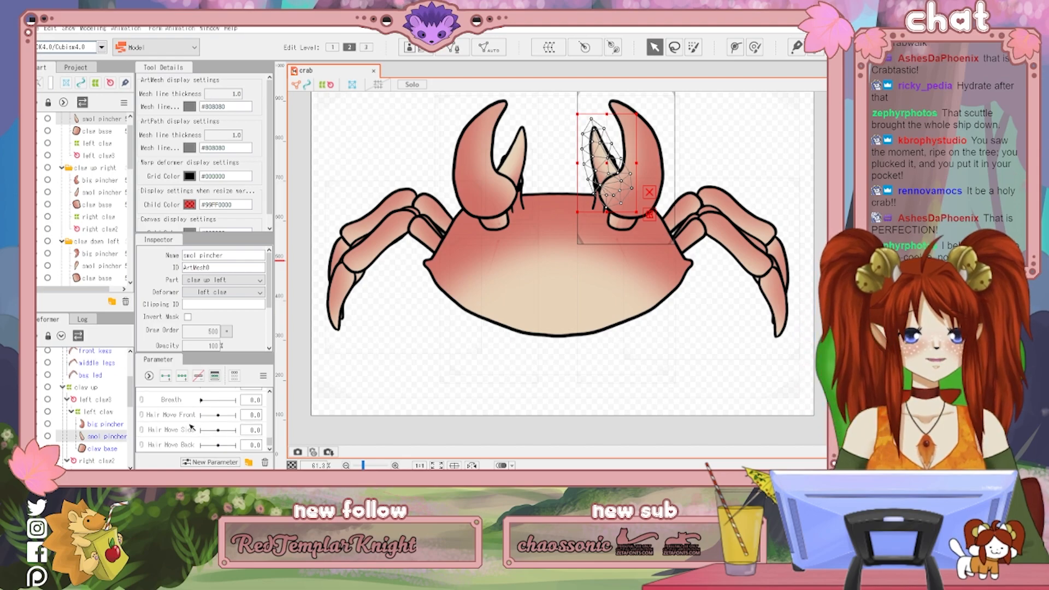
click(172, 406)
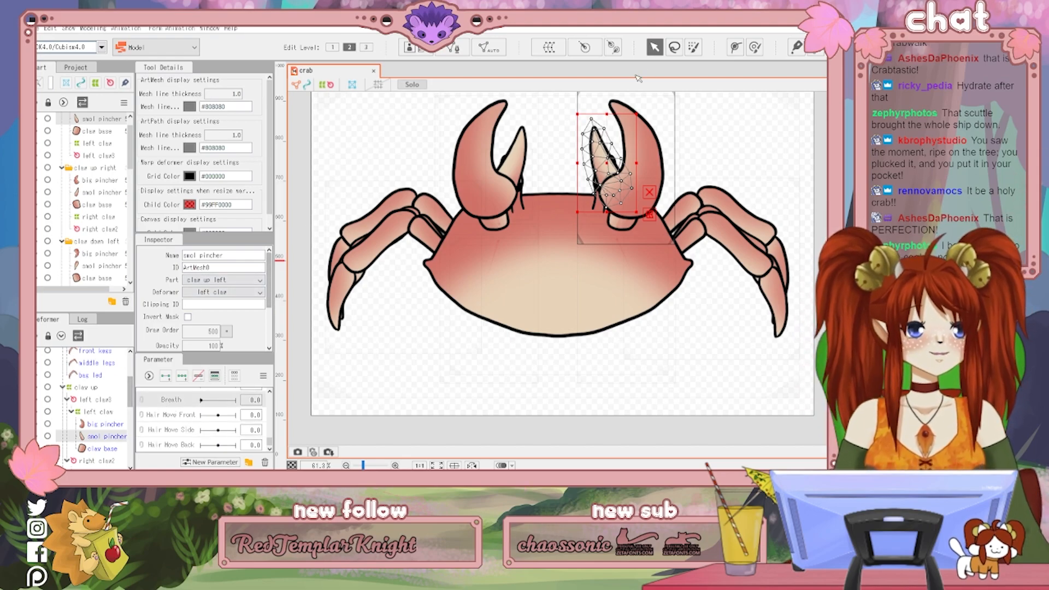
Add a rotation deformer to the left raised claw's small pincher, pivoting at the pincher's base and pointing toward its tip
scroll(600, 172, up, 5)
drag(583, 171, 672, 296)
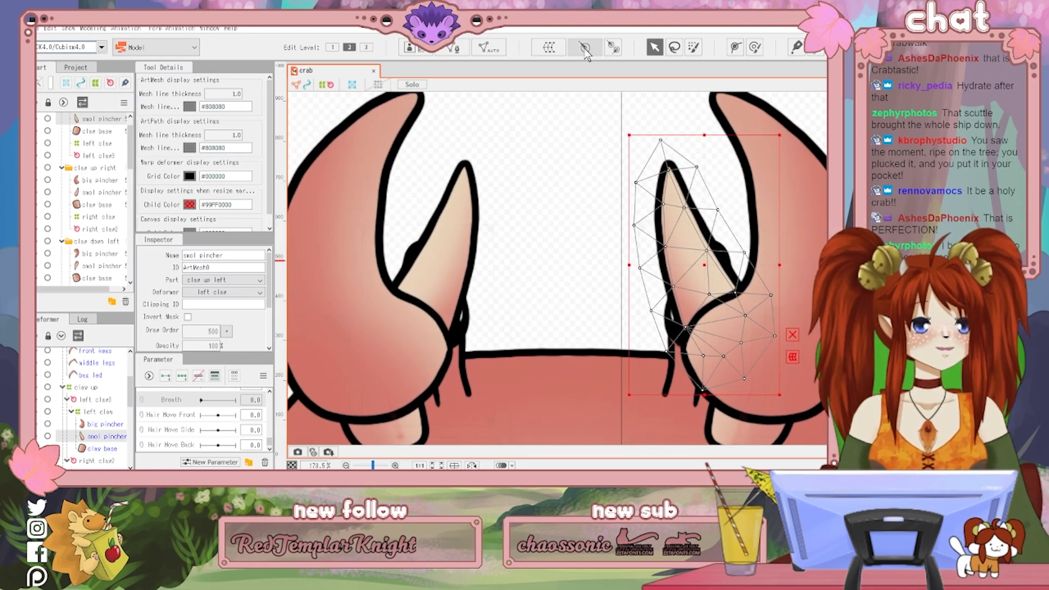
click(613, 47)
drag(717, 328, 698, 291)
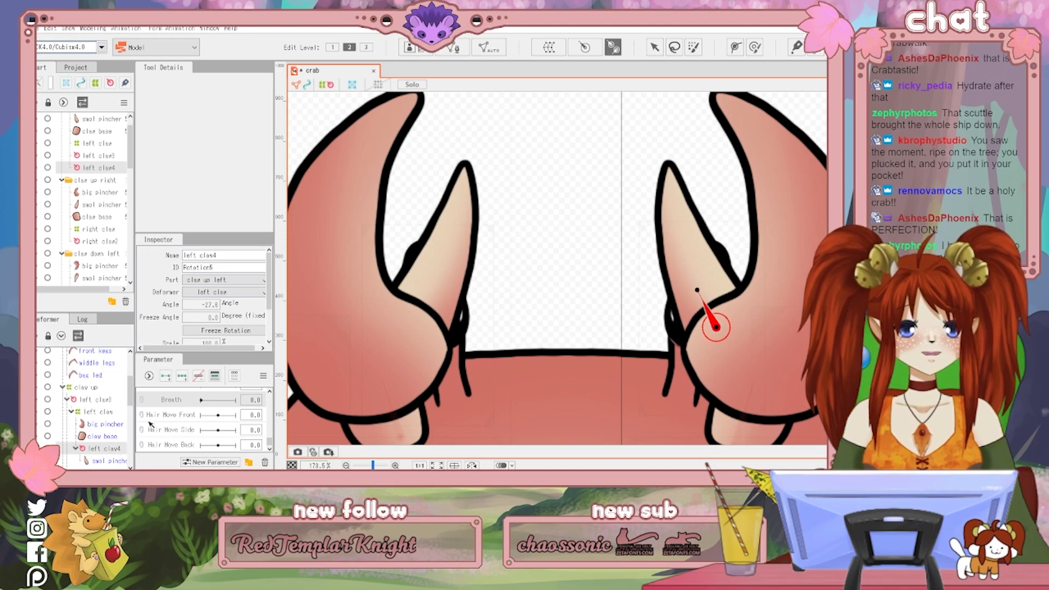
Key the left pincher's rotation at Breath 0 and 1, rotate it toward the big pincher at 1, and return Breath to 0
click(201, 399)
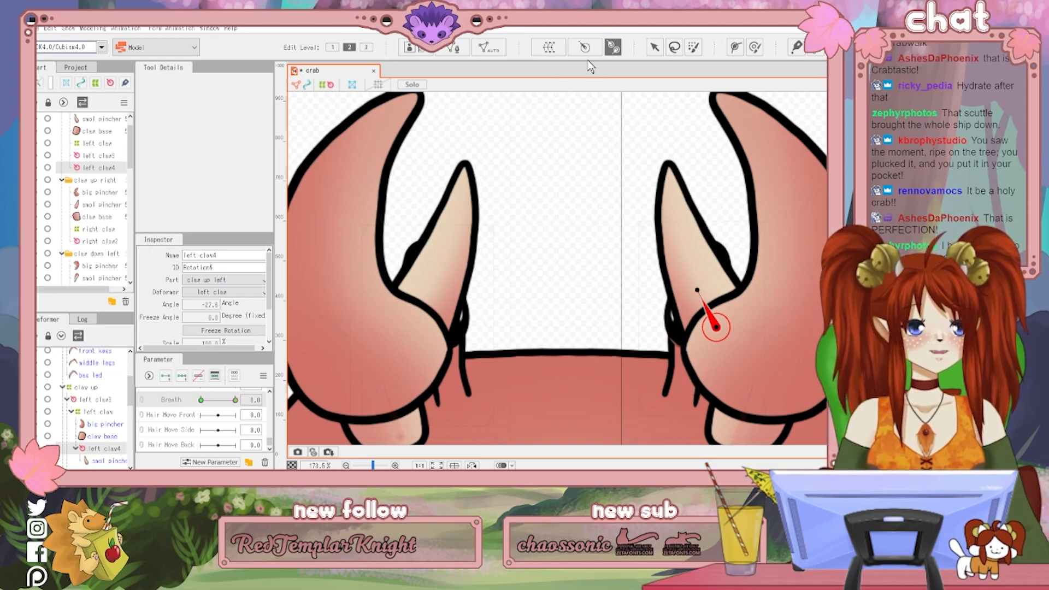
click(655, 47)
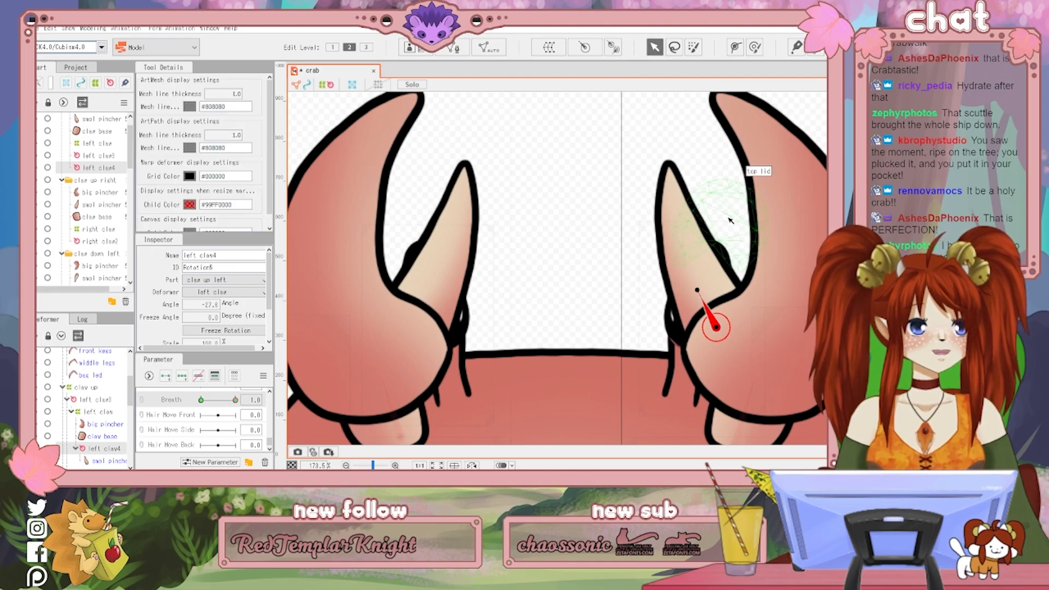
drag(697, 289, 705, 287)
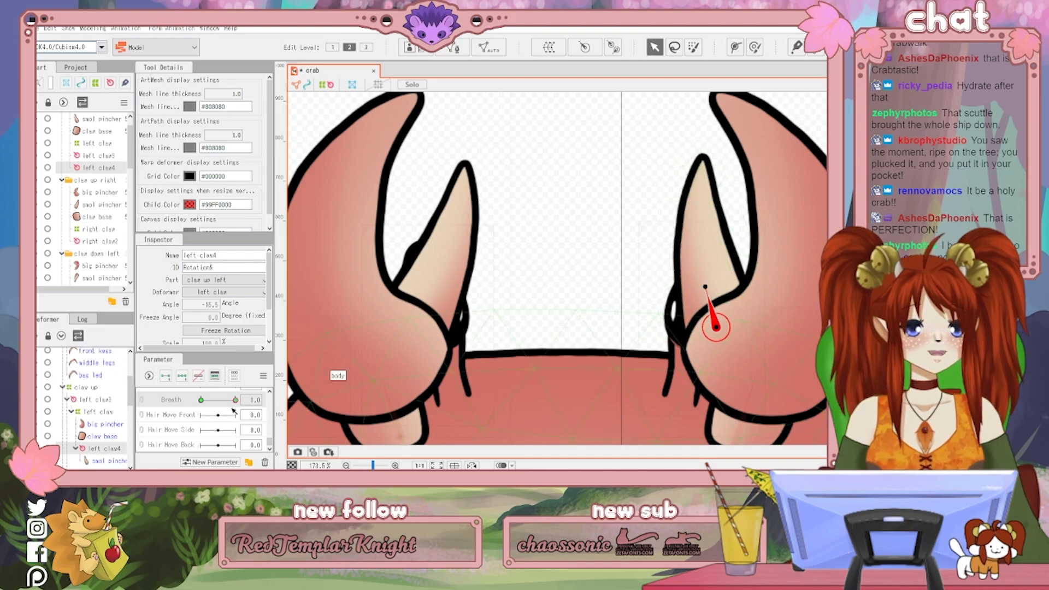
drag(238, 401, 162, 399)
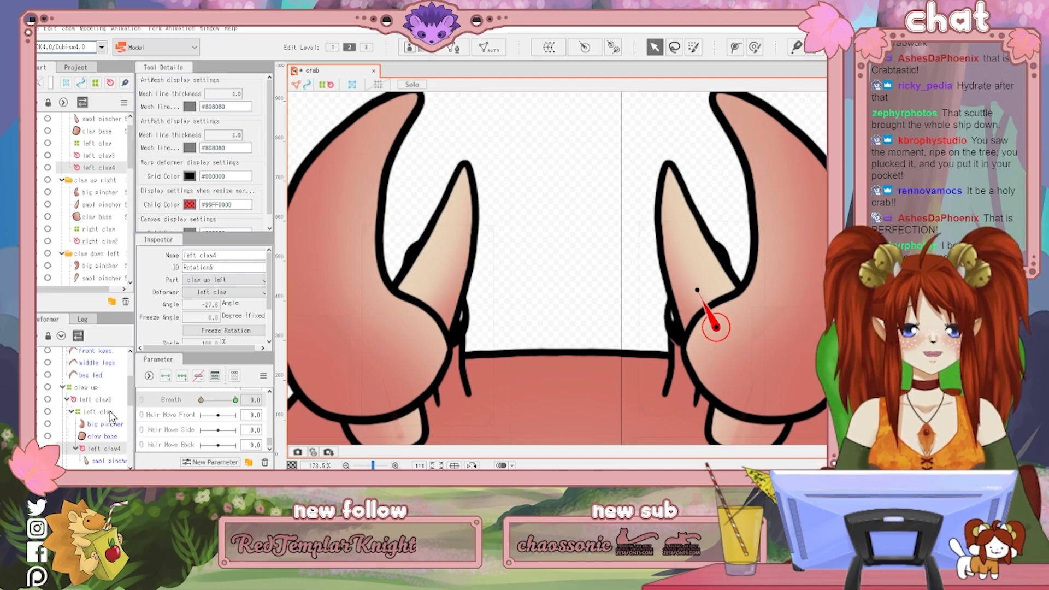
Add a rotation deformer to the right raised claw's small pincher, pivoting at its base and pointing toward the tip
scroll(112, 417, down, 2)
click(109, 465)
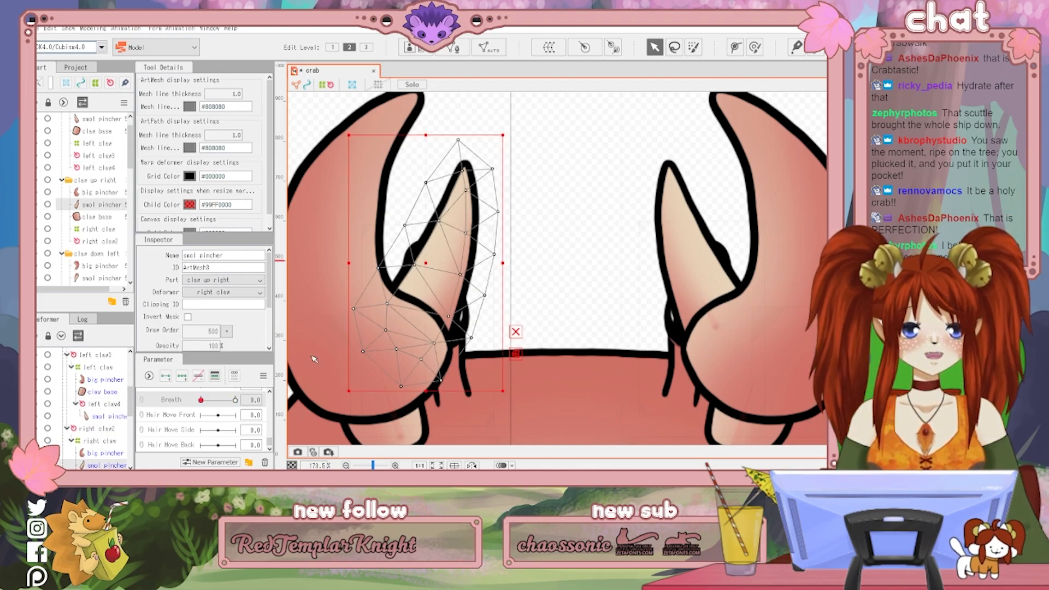
click(612, 51)
click(399, 342)
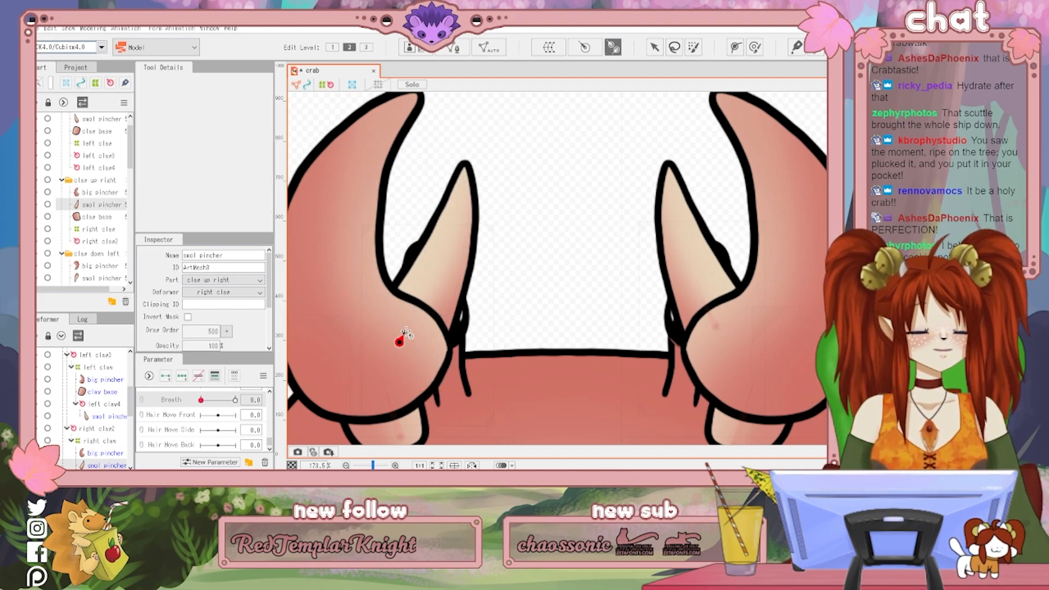
drag(413, 321, 423, 300)
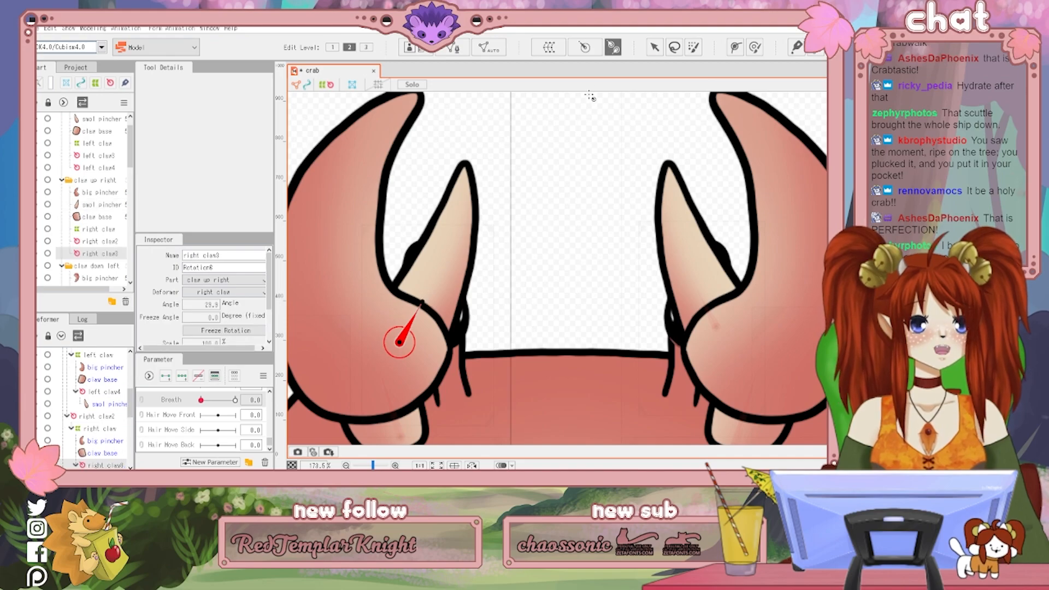
Key the right pincher's rotation at Breath 0 and 1, rotate it to about 17.6 degrees at 1, and return Breath to 0
click(654, 47)
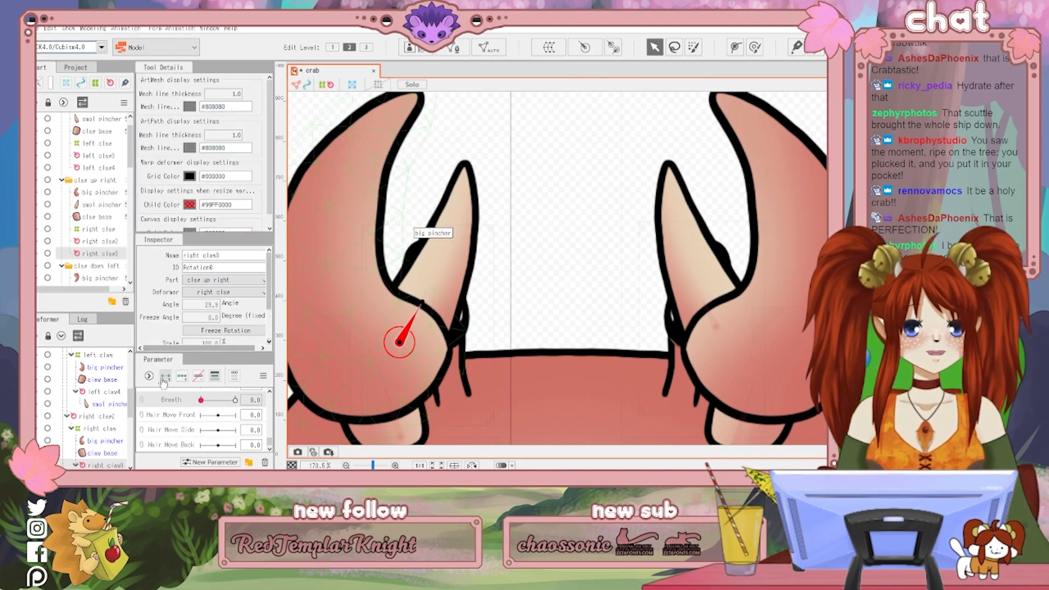
drag(201, 399, 235, 400)
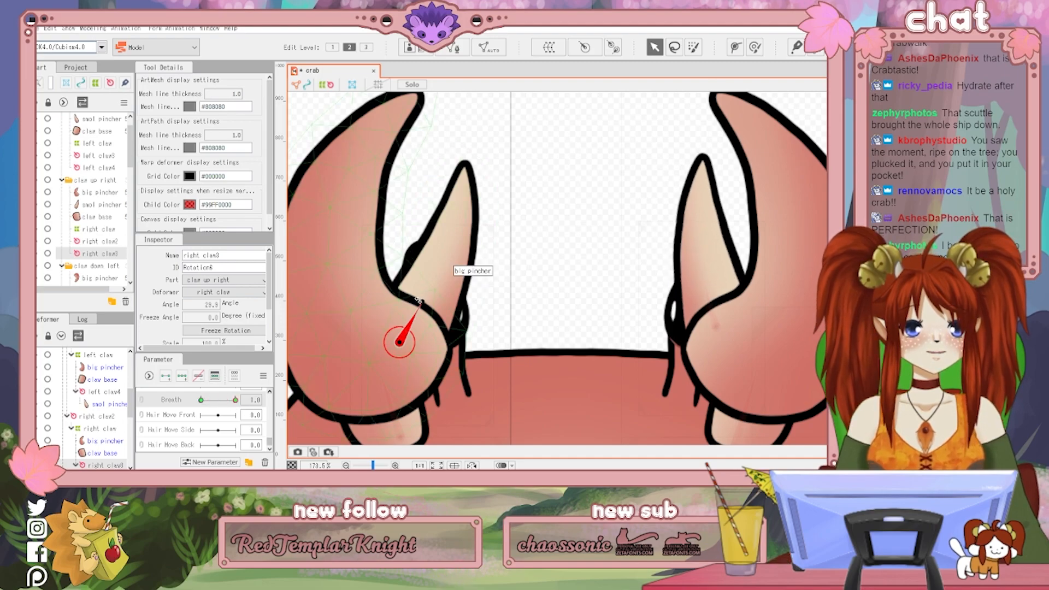
drag(418, 299, 414, 300)
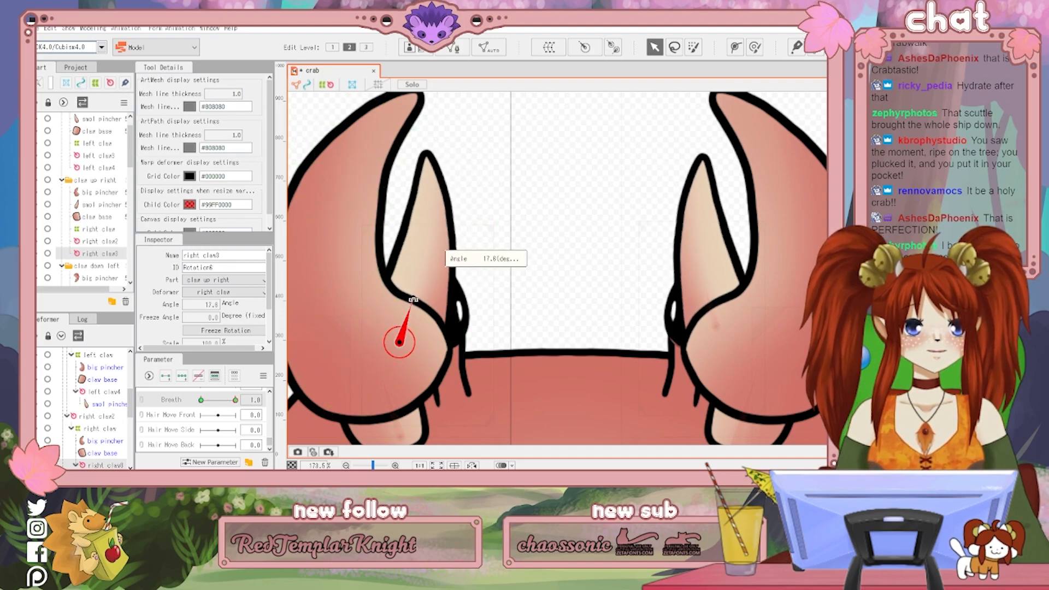
drag(235, 400, 186, 409)
Set Angle Y to about 15.7 to bring the lowered claws into view
scroll(187, 409, up, 5)
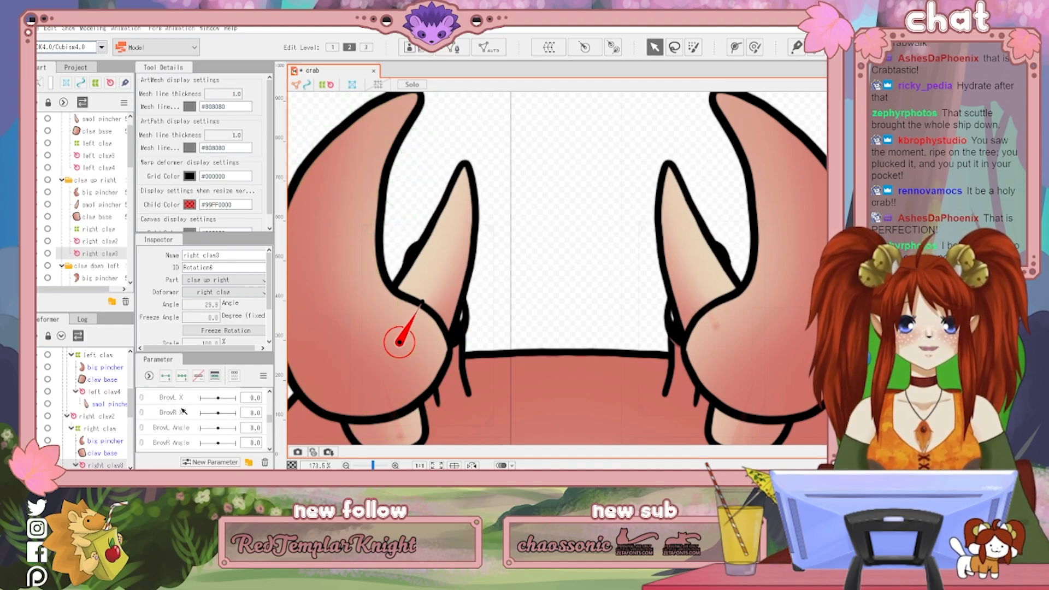
scroll(197, 415, up, 2)
drag(206, 411, 226, 411)
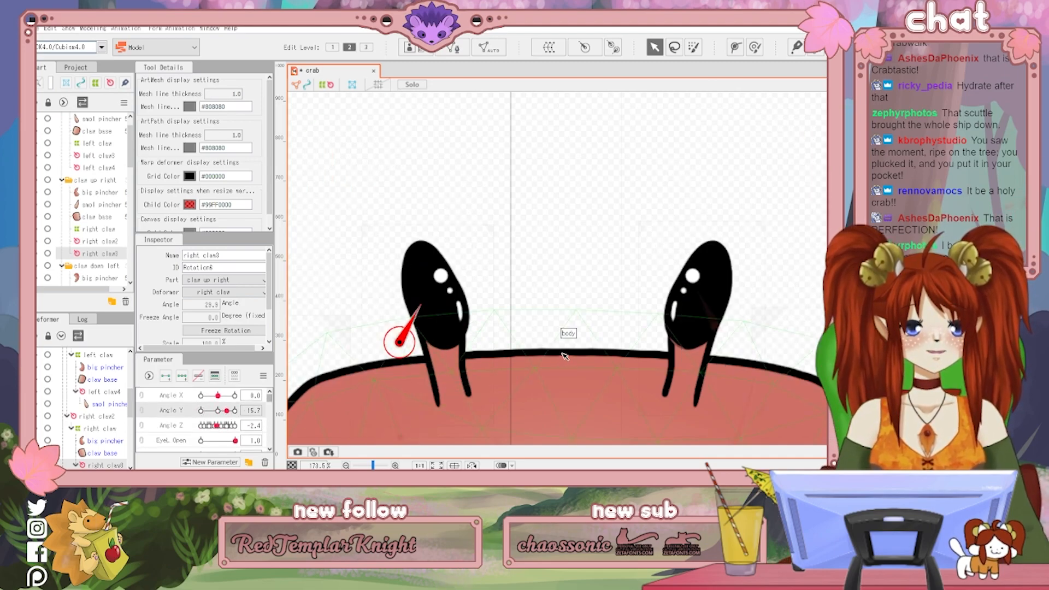
drag(569, 353, 595, 39)
drag(580, 421, 584, 345)
Add a rotation deformer to the left lowered claw's small pincher, pivoting at its base and pointing down toward the tip
scroll(96, 421, down, 3)
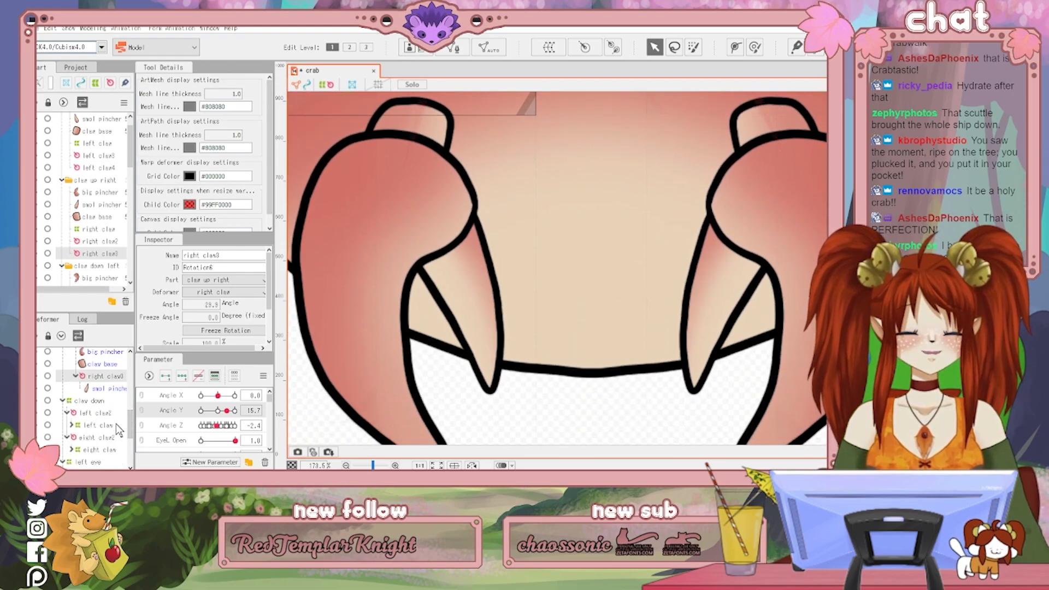
click(98, 426)
click(71, 425)
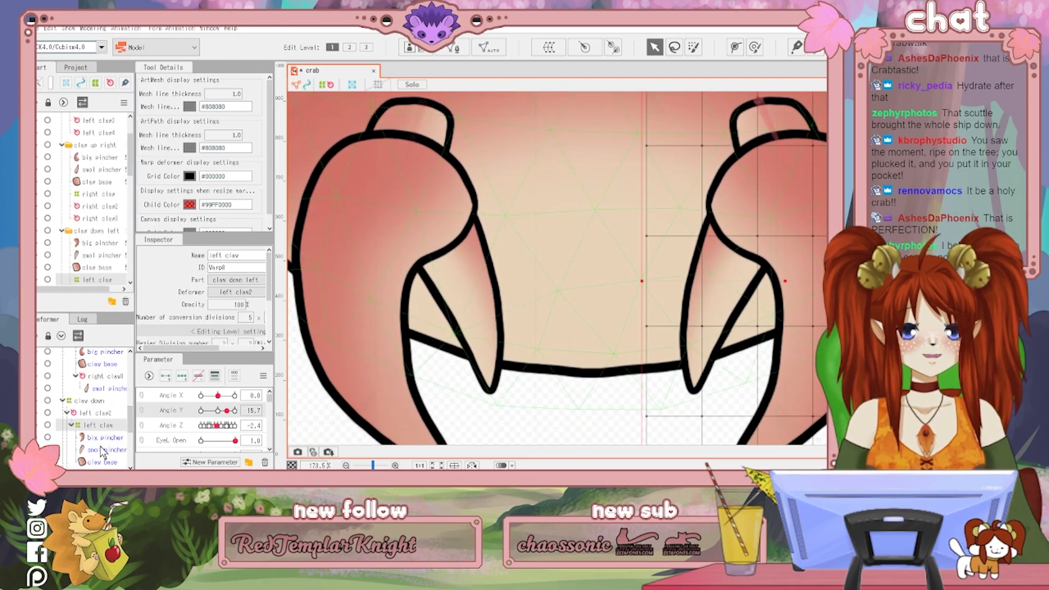
click(106, 450)
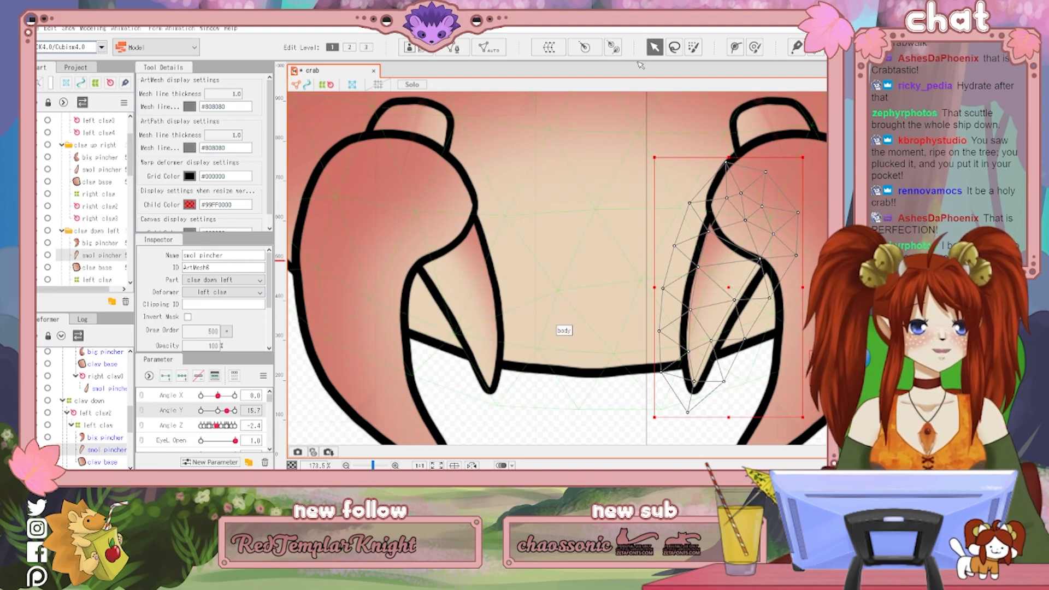
click(612, 48)
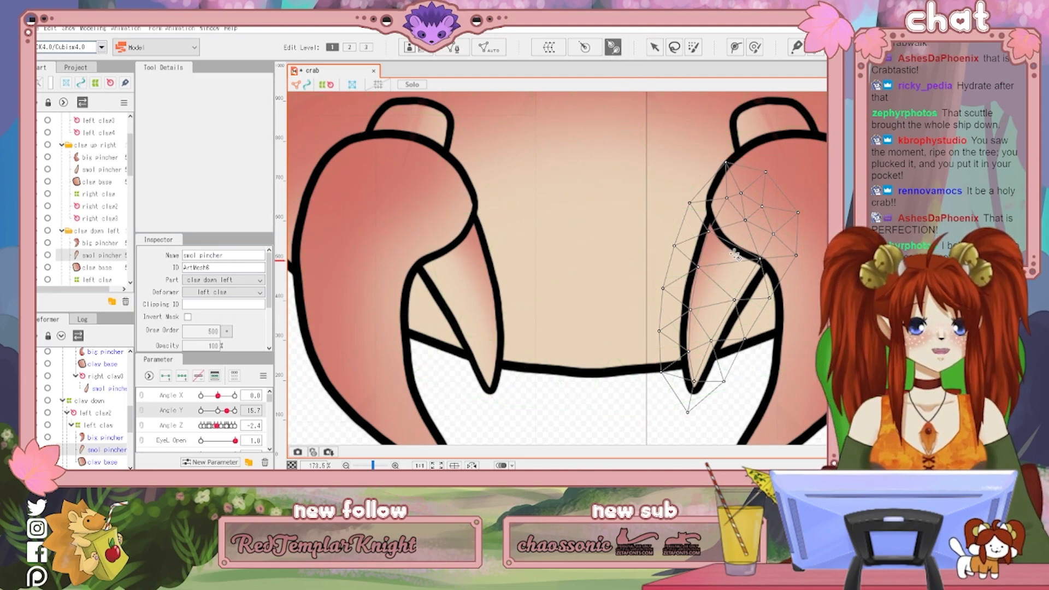
drag(745, 222, 728, 261)
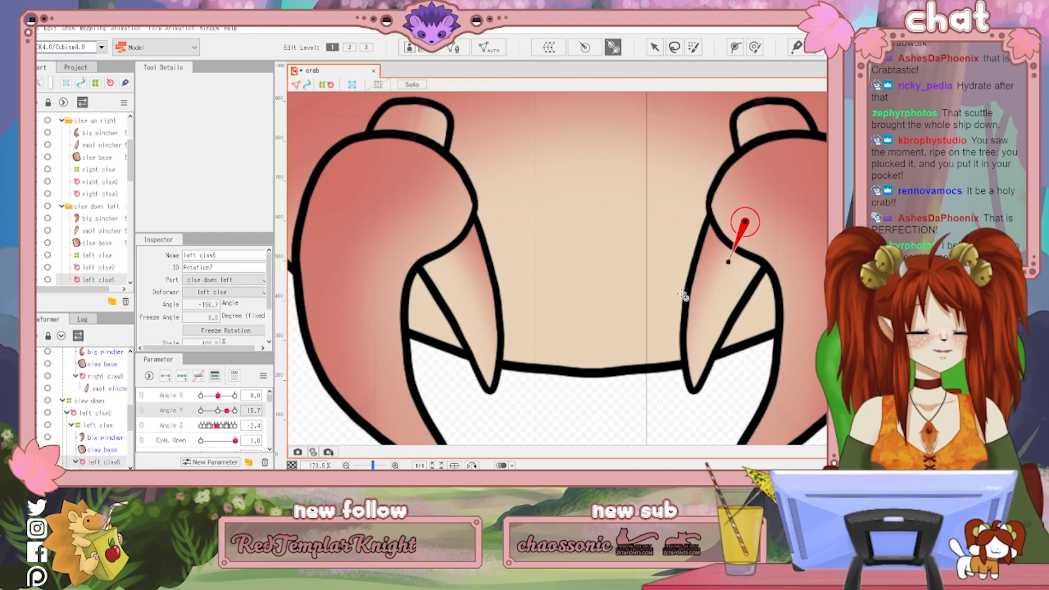
Key the left lowered claw's small pincher rotation at Breath 0 and 1, rotating it toward the big pincher at 1
scroll(175, 440, down, 5)
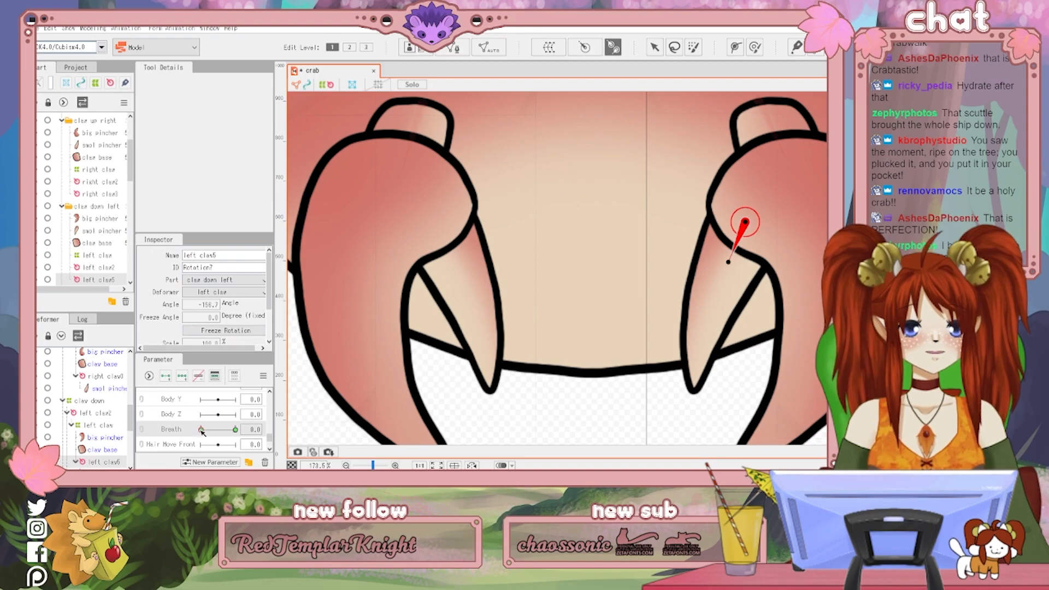
click(654, 47)
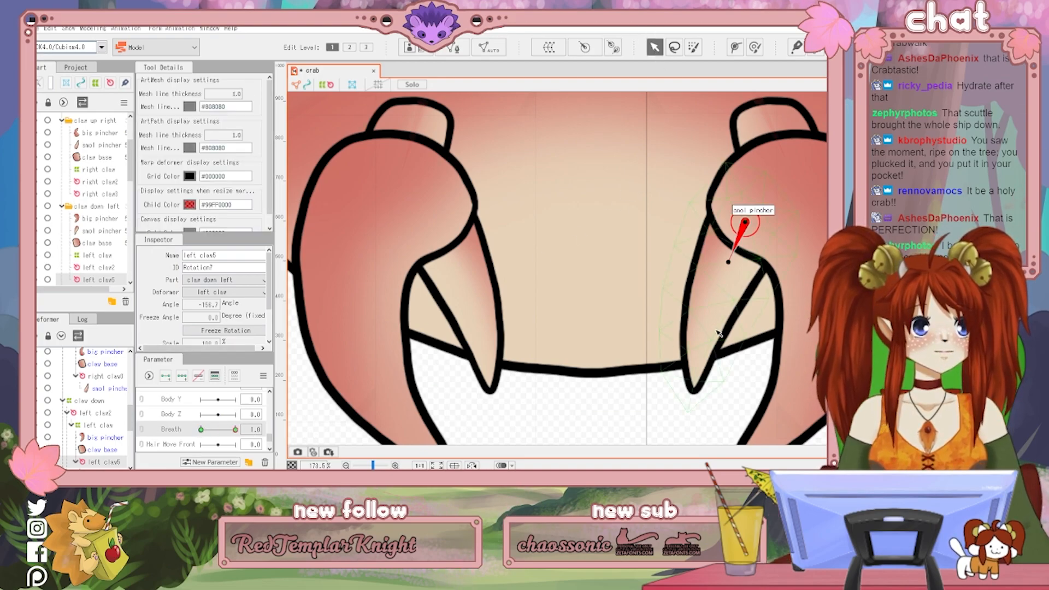
drag(728, 262, 739, 265)
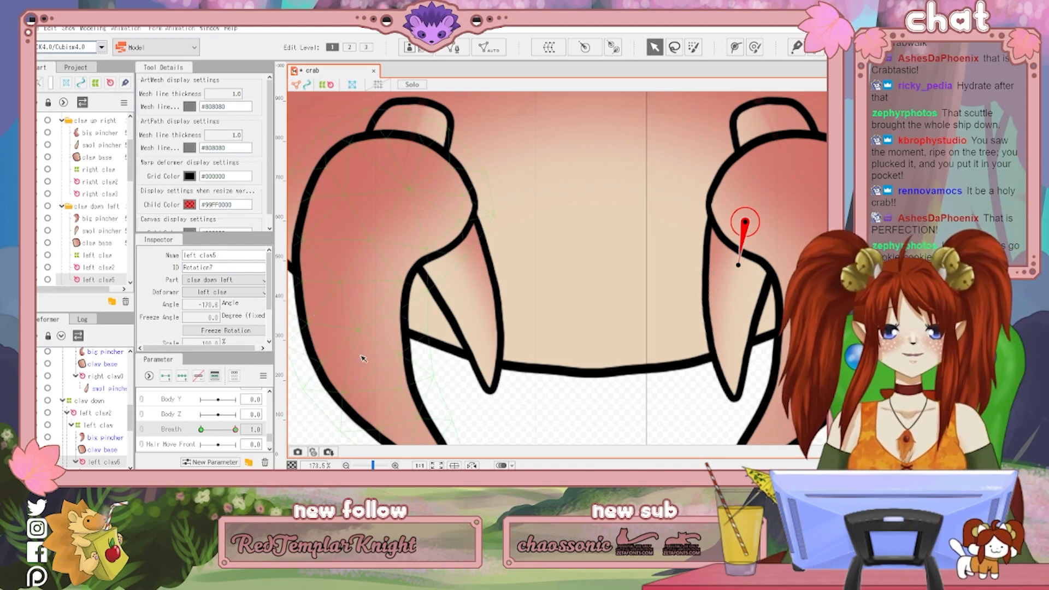
Add a rotation deformer to the right lowered claw's small pincher, pivoting at its base and pointing down toward the tip
scroll(105, 446, down, 2)
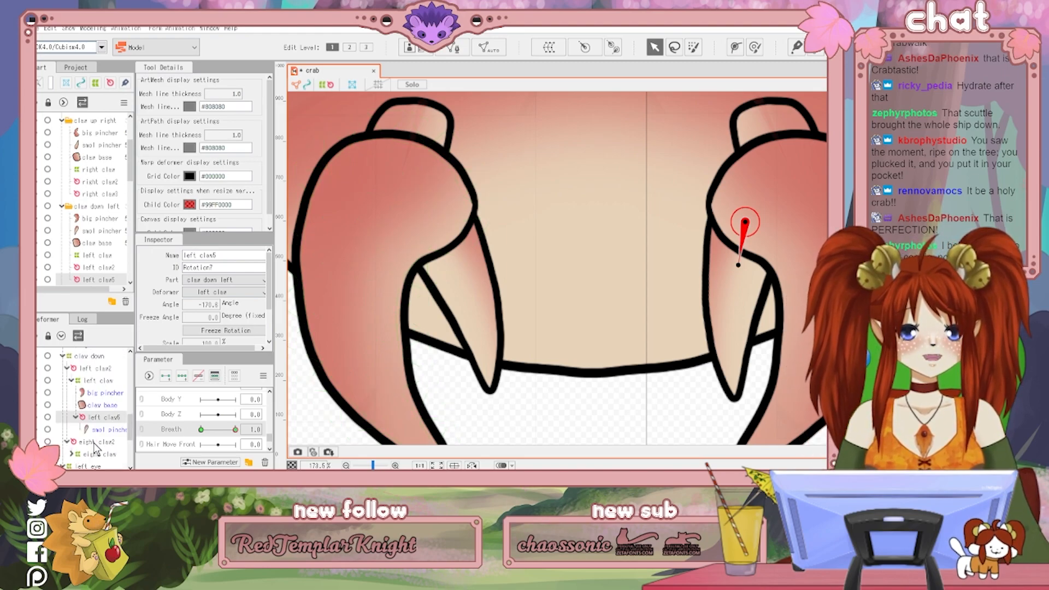
click(86, 454)
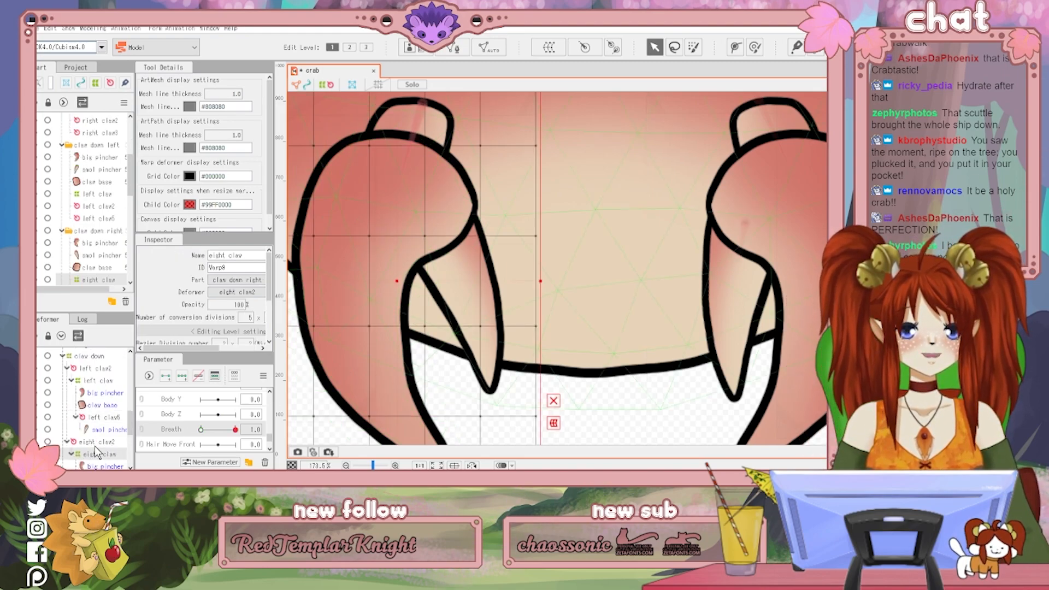
scroll(98, 451, down, 2)
click(101, 434)
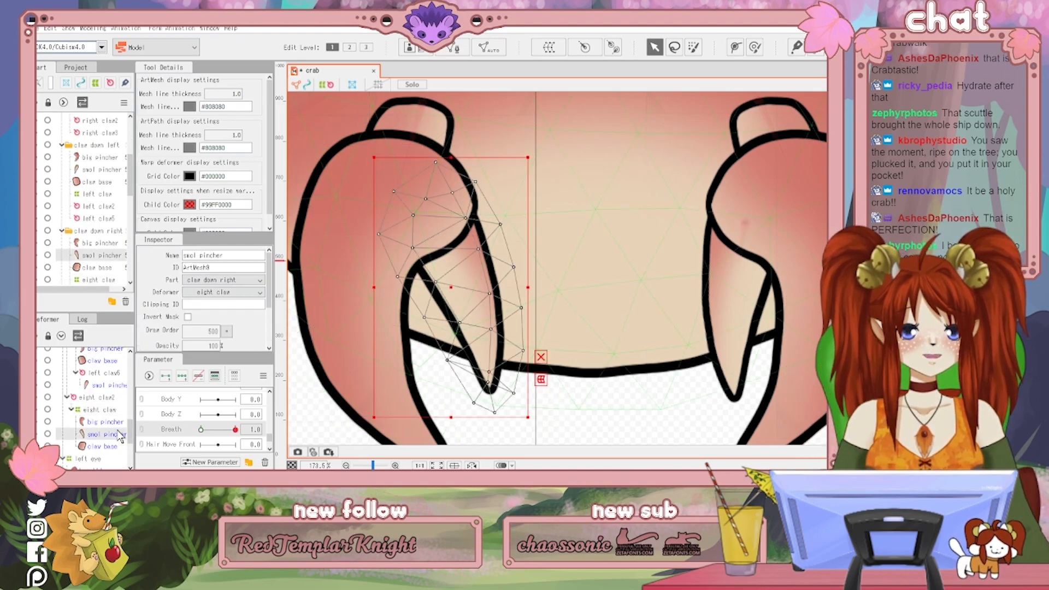
click(611, 48)
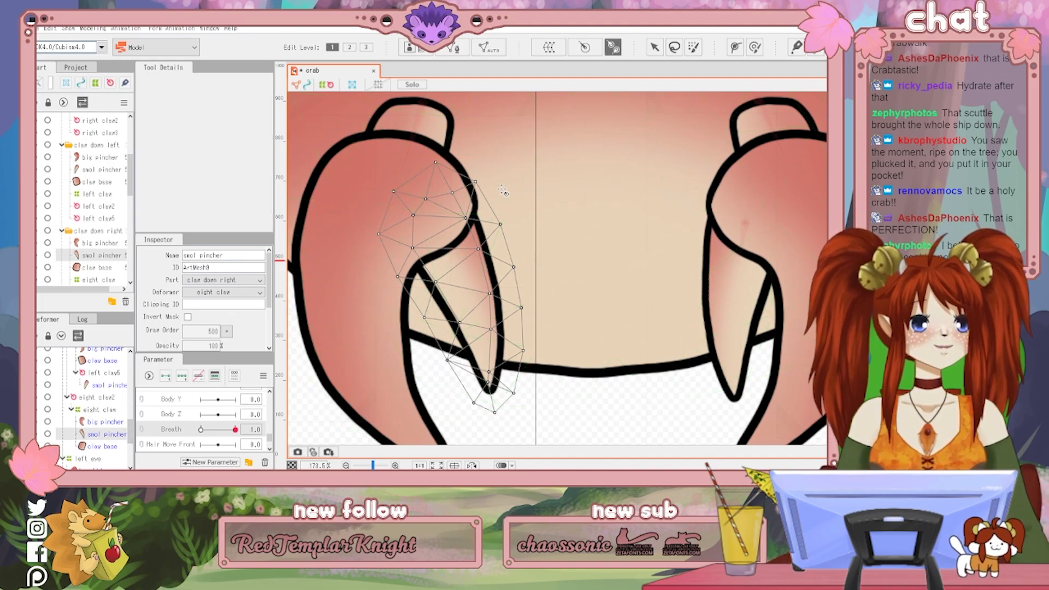
click(434, 217)
click(453, 252)
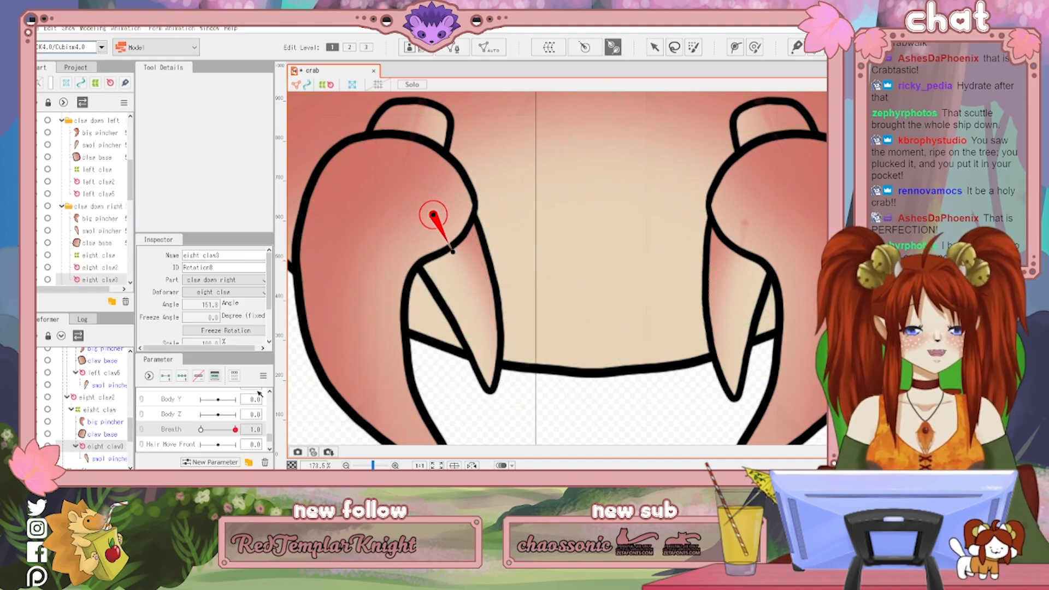
Key the right lowered pincher's rotation at Breath 0 and 1, rotate it toward the big pincher at 1, and return Breath to 0
click(165, 377)
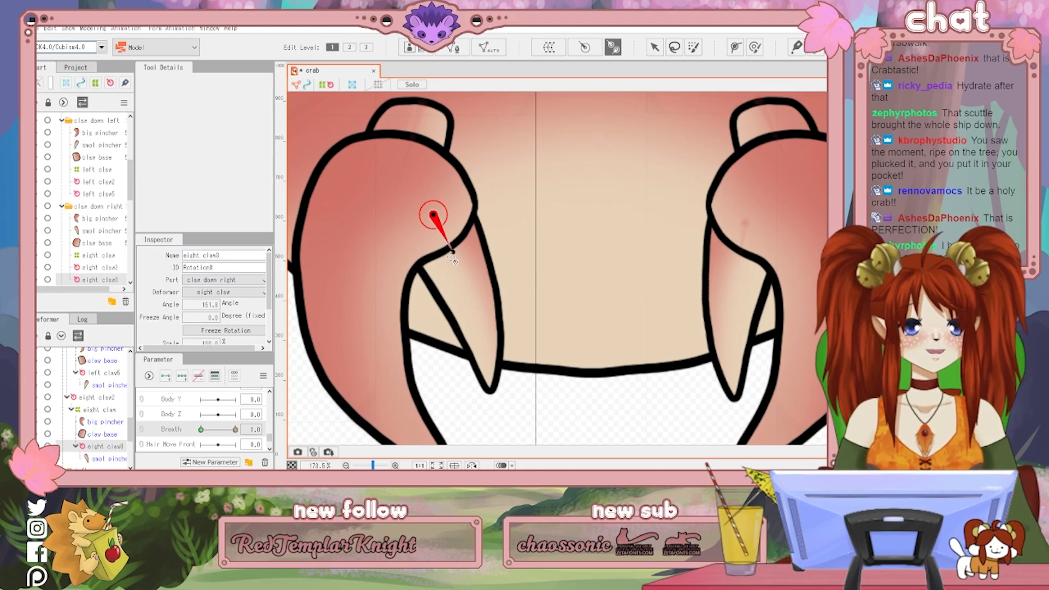
click(655, 47)
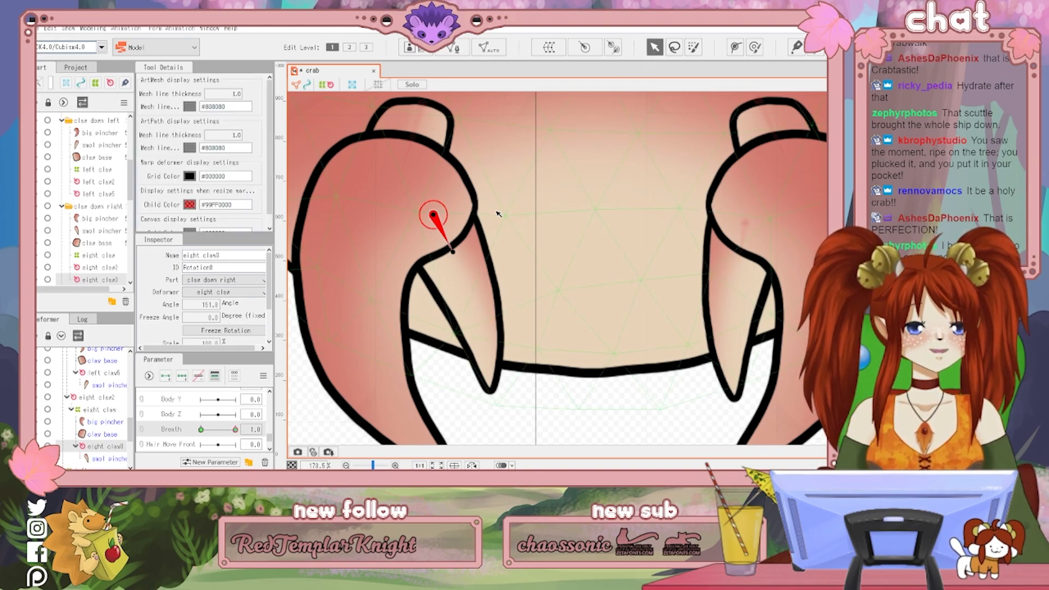
drag(453, 252, 443, 255)
drag(235, 430, 199, 439)
scroll(559, 280, down, 4)
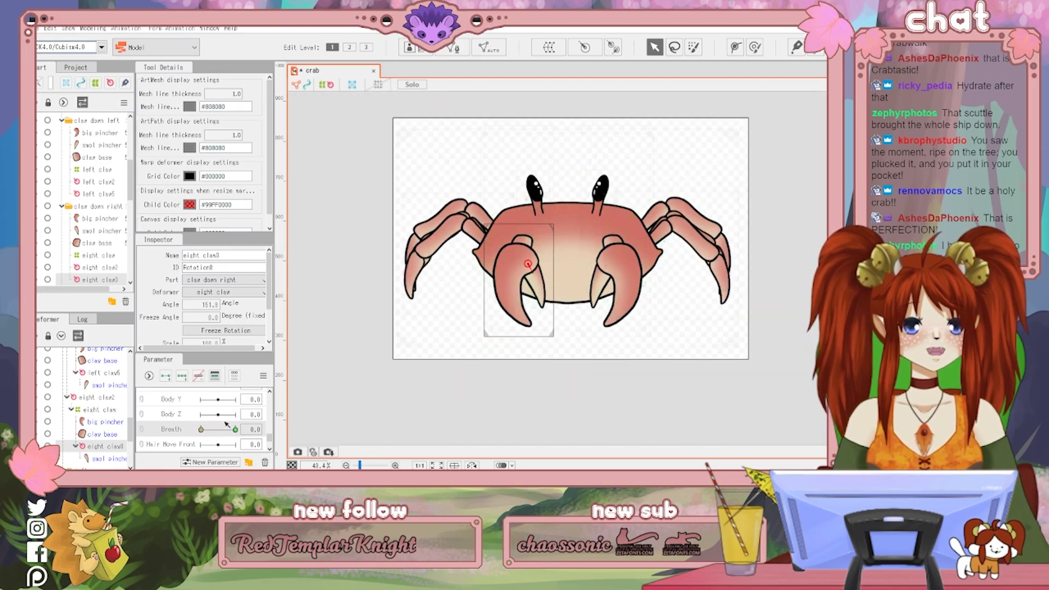
Look through the parameter list for the Eyeball X parameter
scroll(234, 424, up, 5)
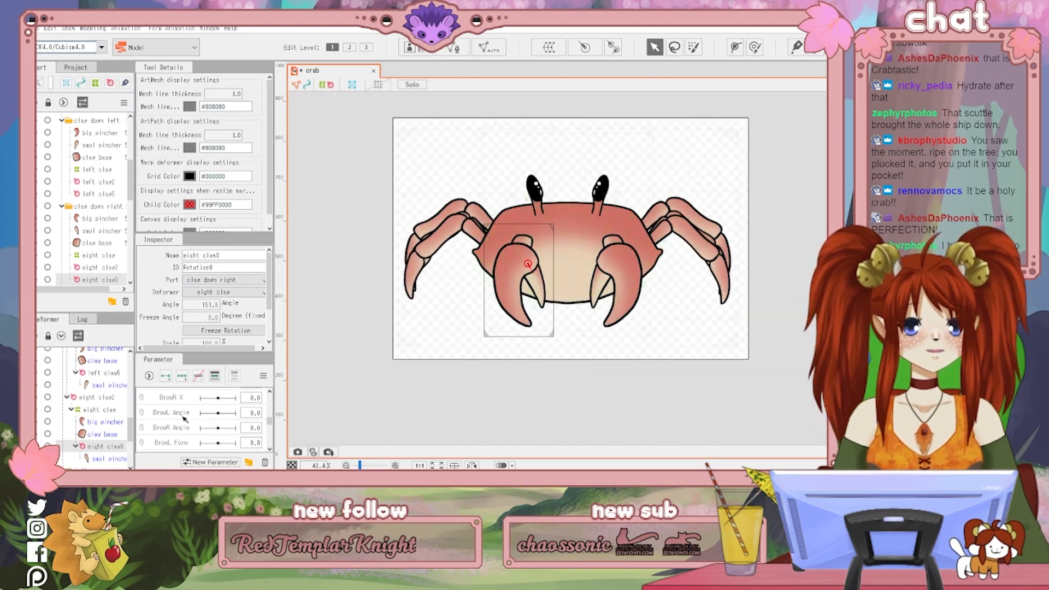
click(81, 28)
click(136, 245)
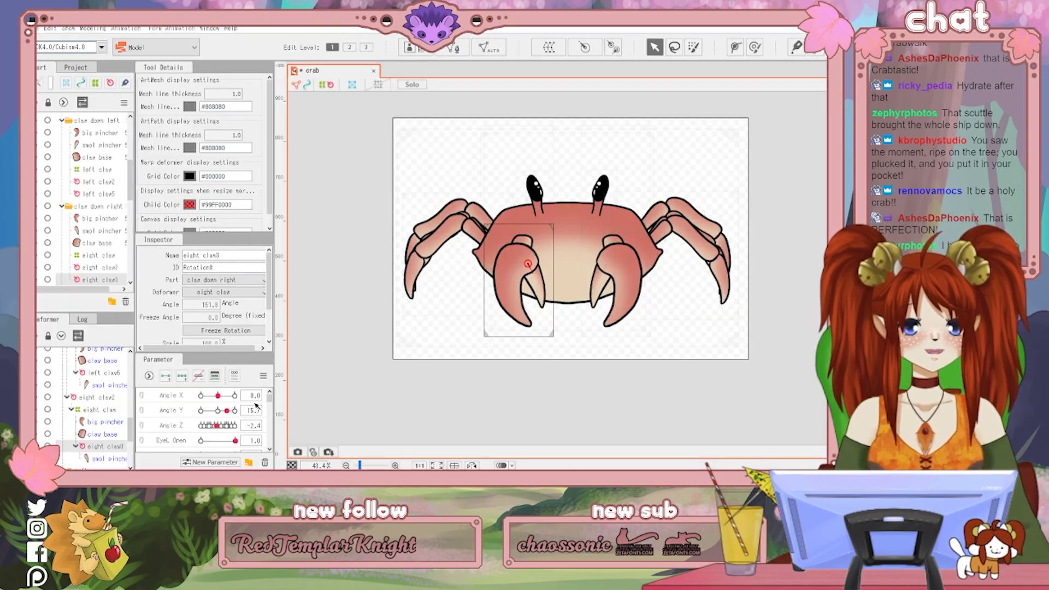
scroll(221, 417, down, 3)
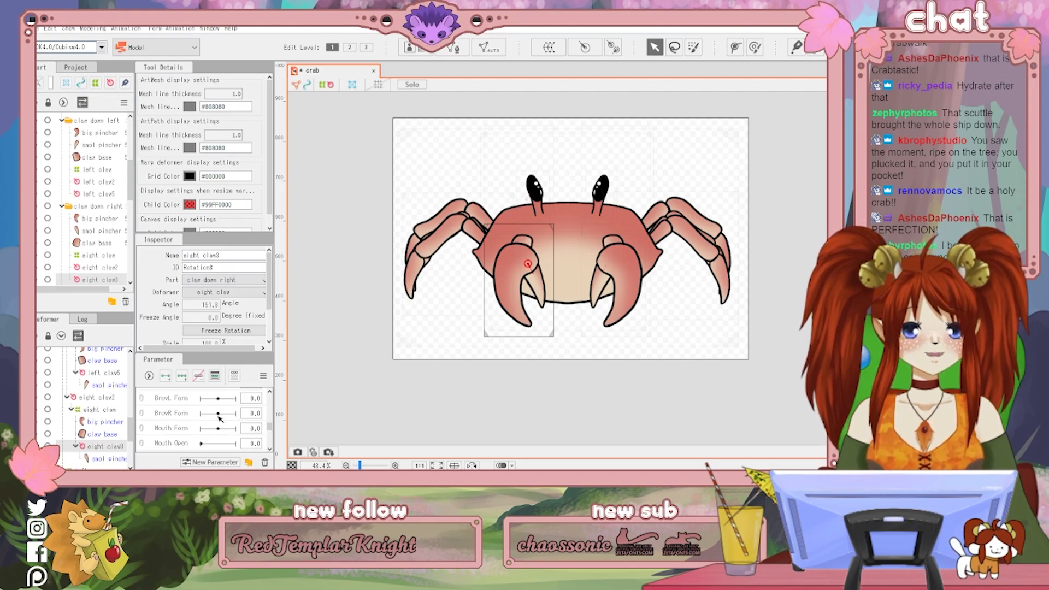
scroll(220, 418, down, 3)
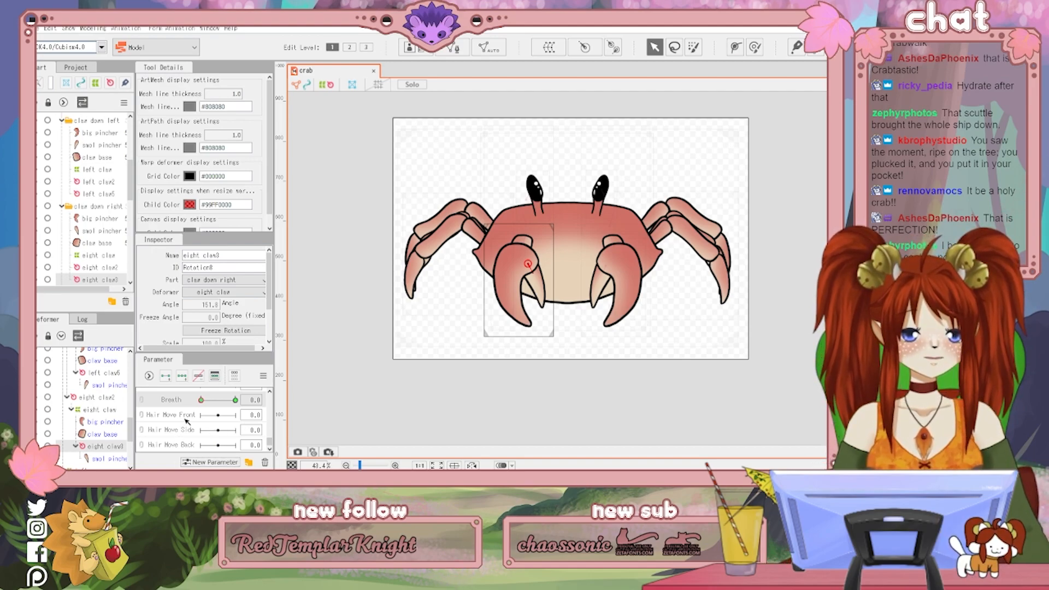
scroll(186, 420, up, 2)
scroll(189, 421, up, 4)
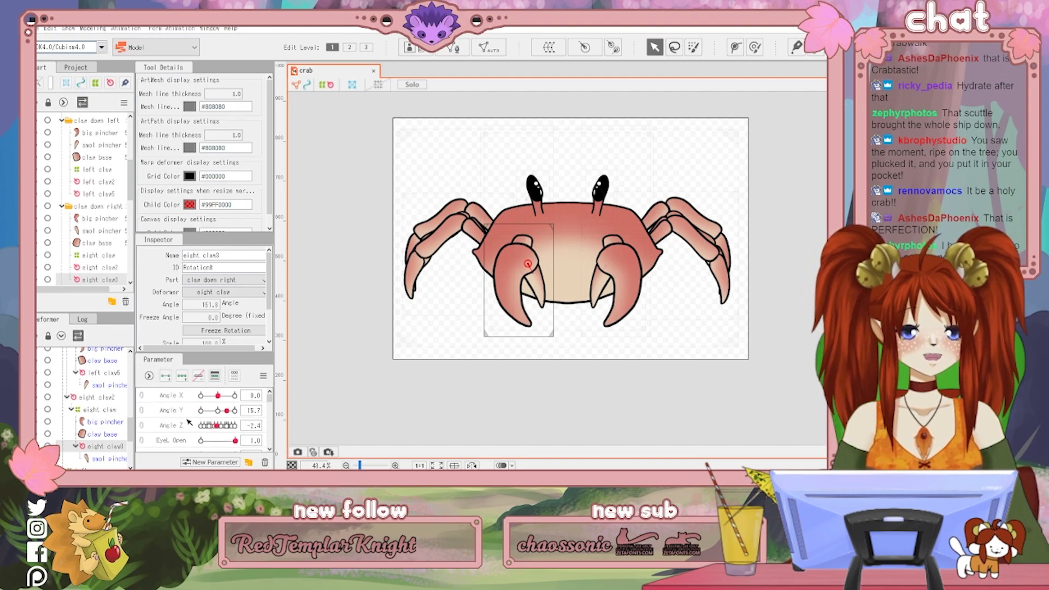
click(175, 400)
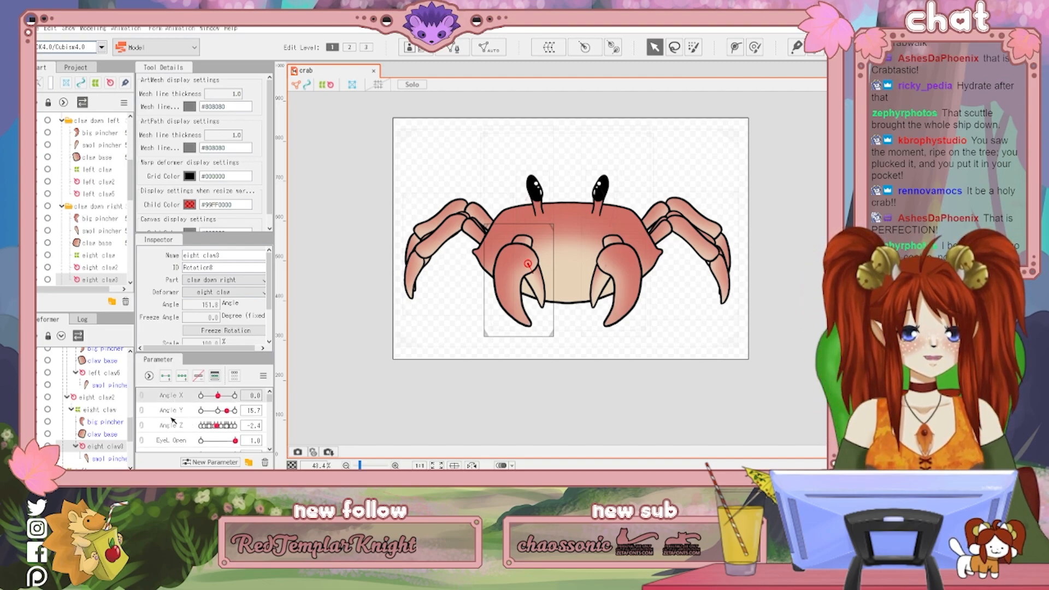
scroll(195, 412, down, 3)
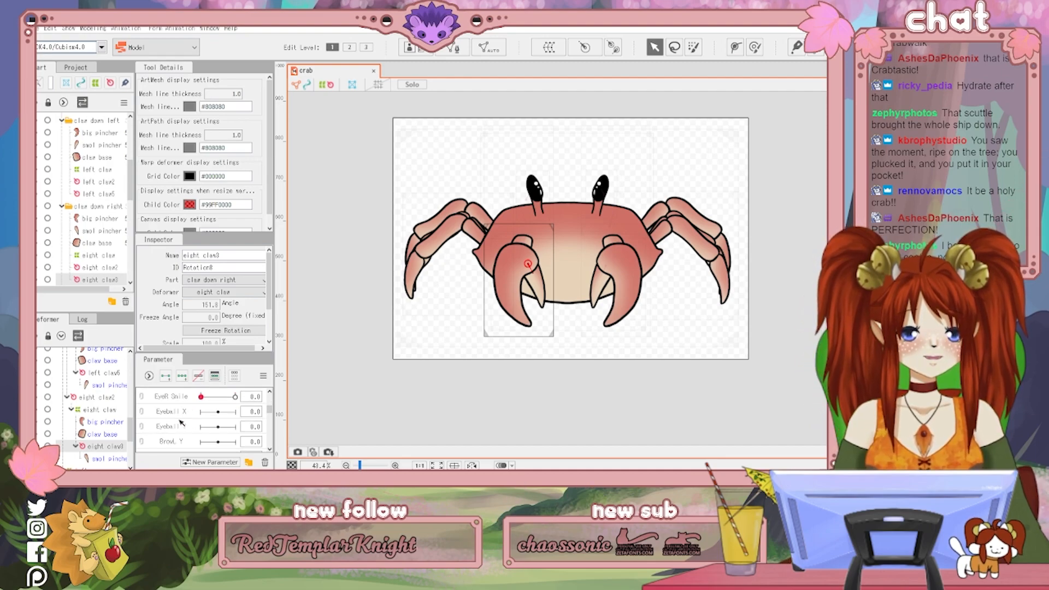
click(182, 416)
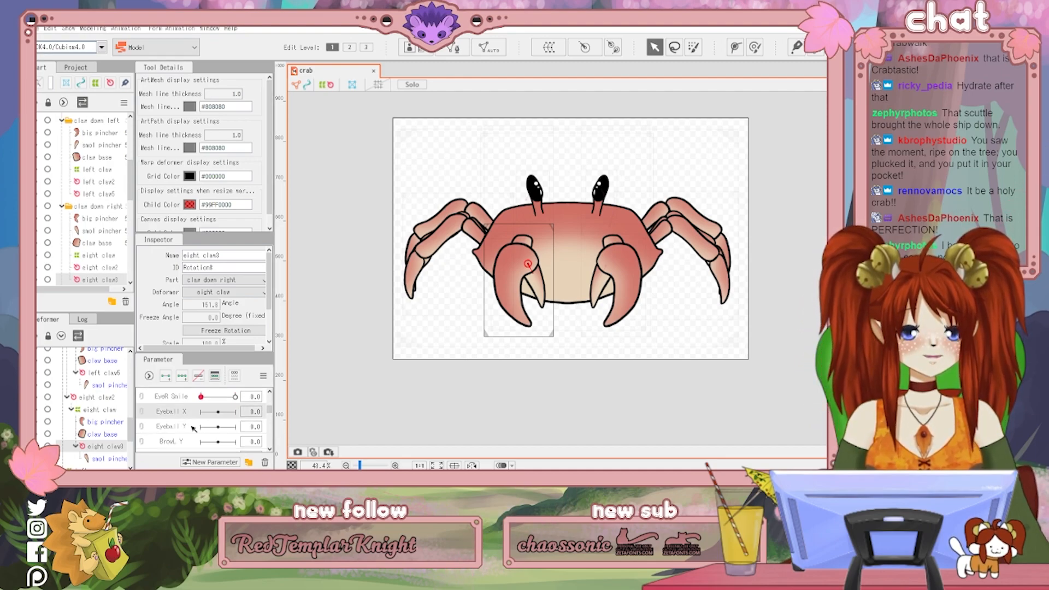
Add a rotation deformer inside the left eye warp deformer, pivoting at the base of the eye stalk and pointing up
scroll(97, 408, up, 10)
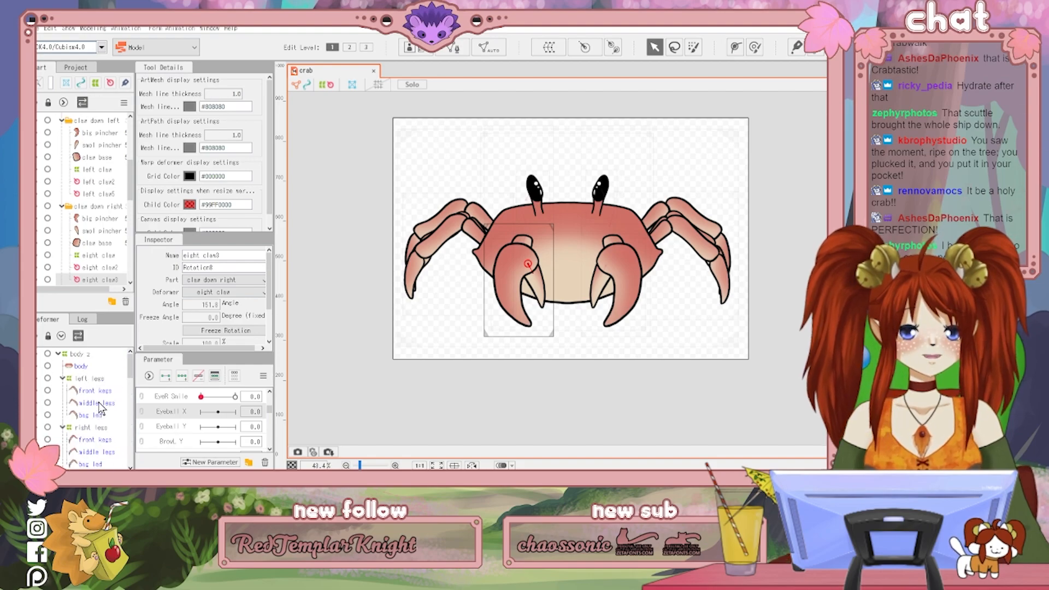
click(543, 209)
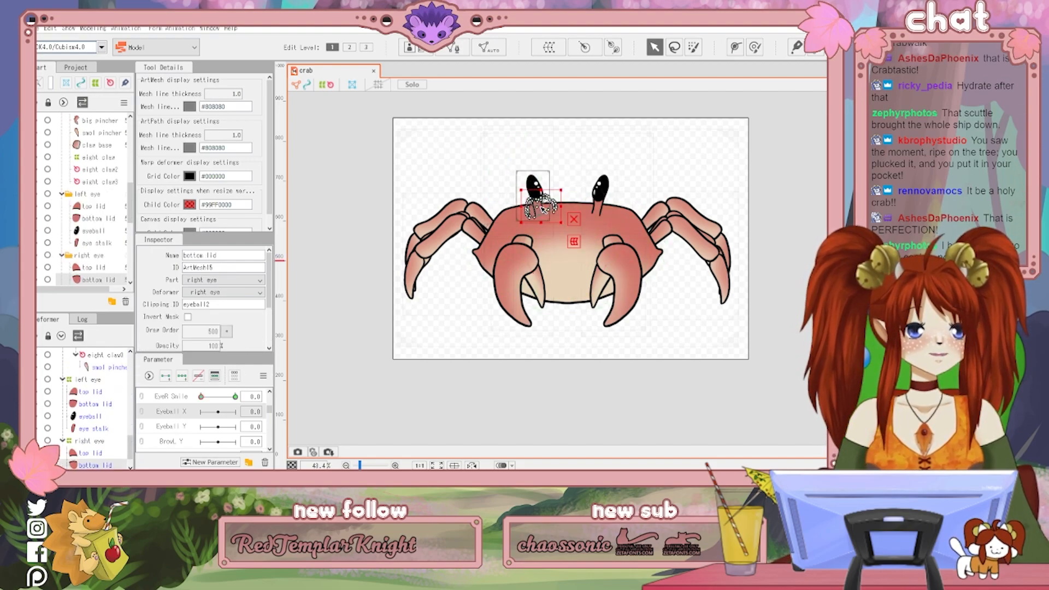
click(600, 201)
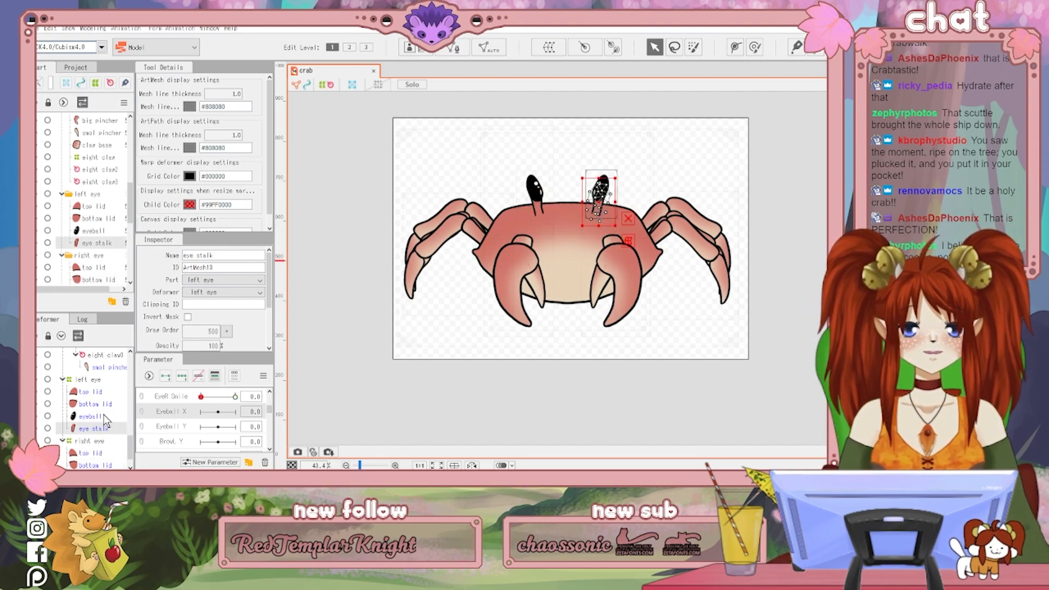
click(96, 381)
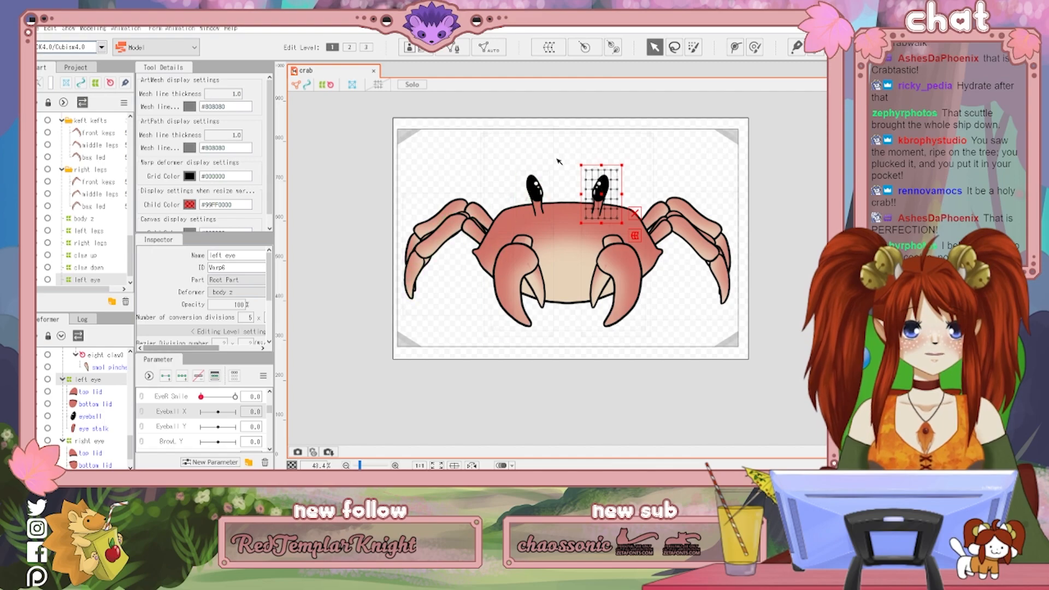
click(614, 48)
click(598, 220)
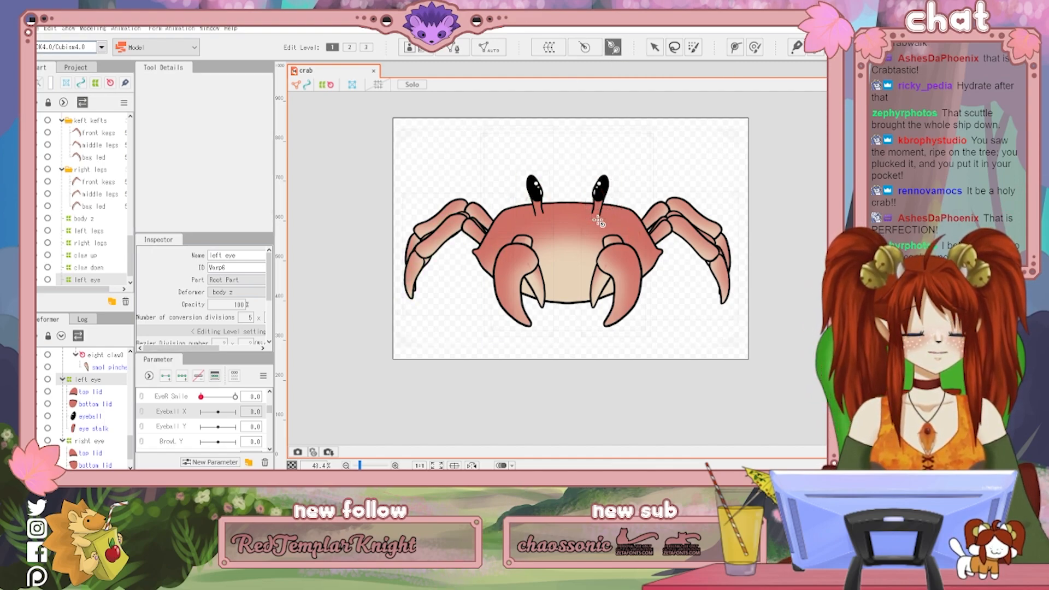
click(601, 203)
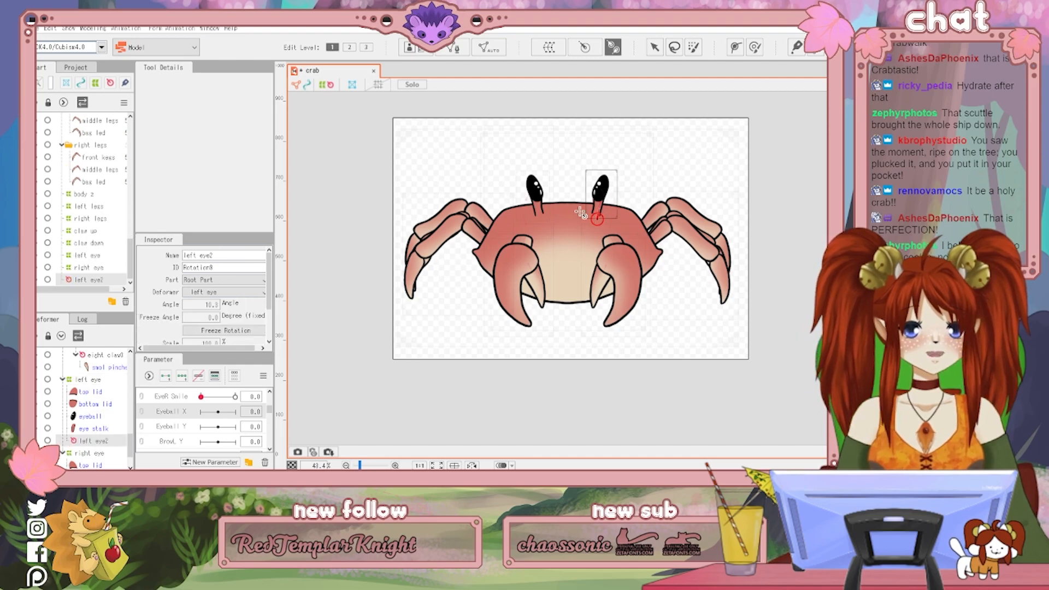
Nest the left eye's top lid, bottom lid, eyeball and eye stalk under its new rotation deformer
click(89, 430)
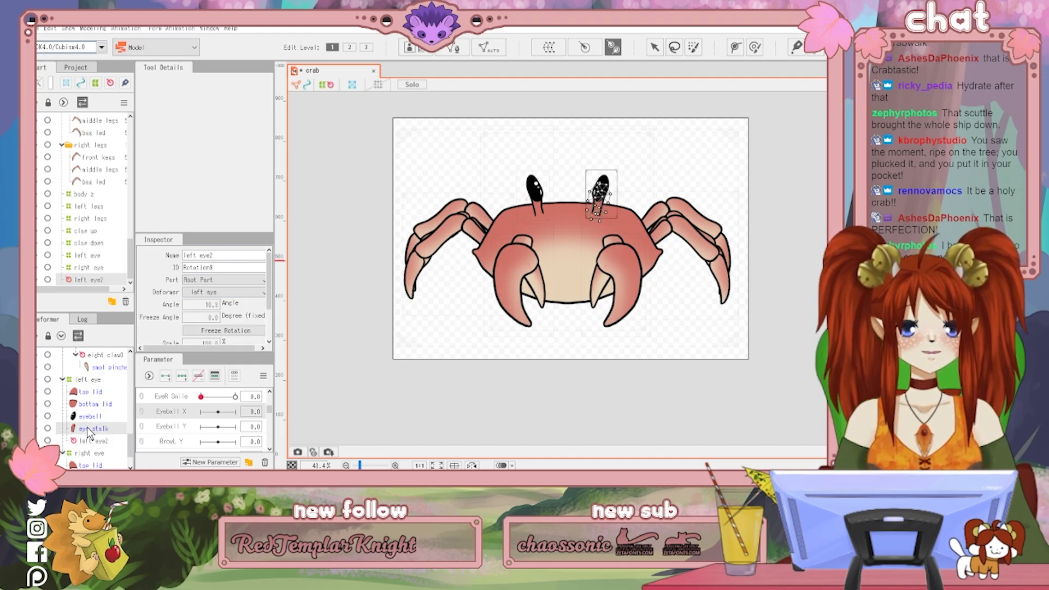
shift+click(94, 392)
drag(83, 428, 107, 444)
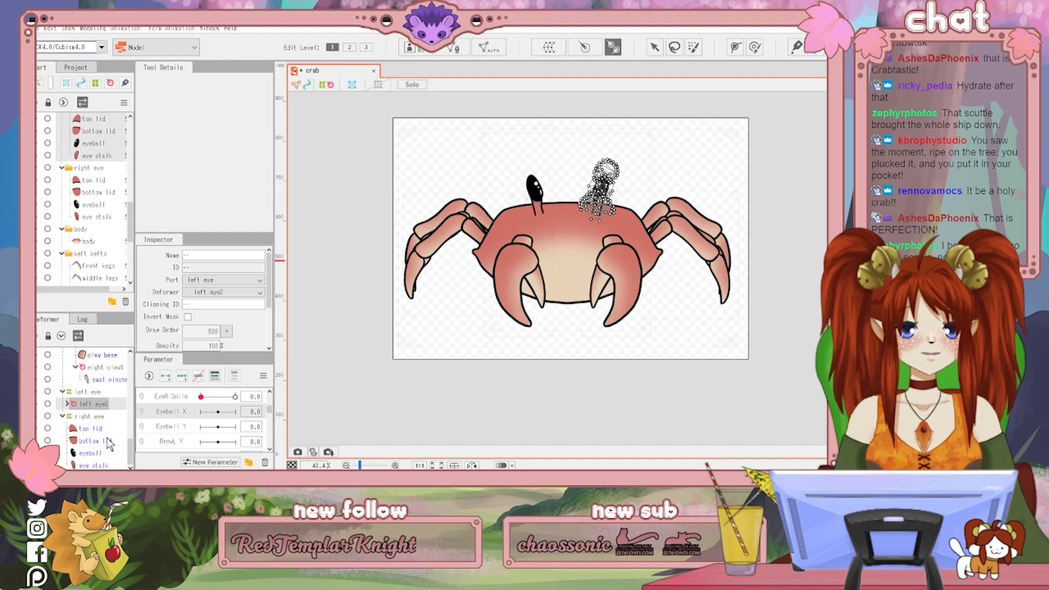
Key the left eye's rotation at Eyeball X -1, 0 and 1, tilting it outward at 1 and to about -9 degrees at -1, then return to 0
click(92, 405)
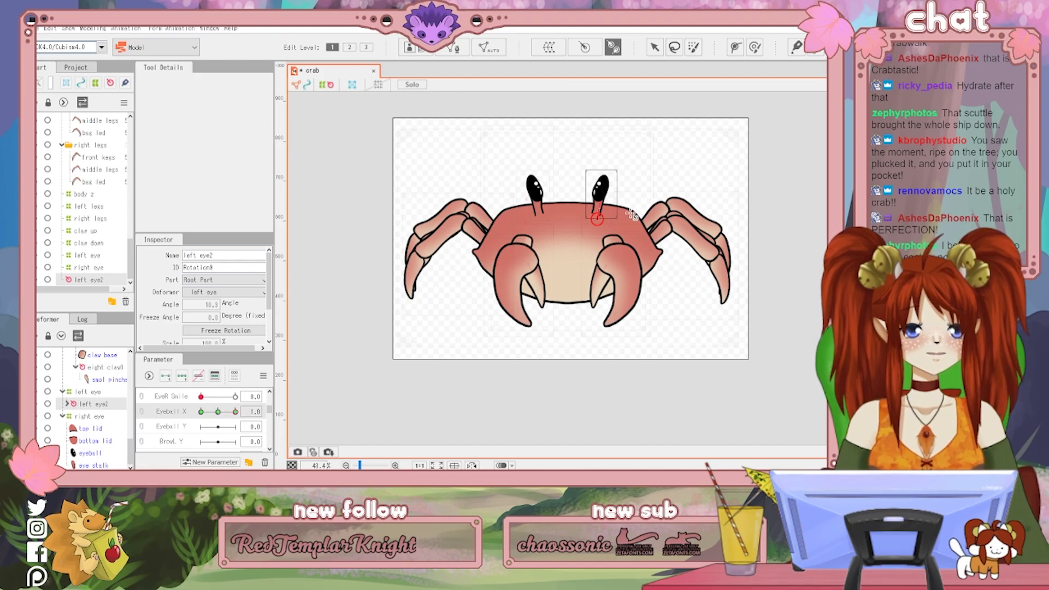
scroll(607, 202, up, 5)
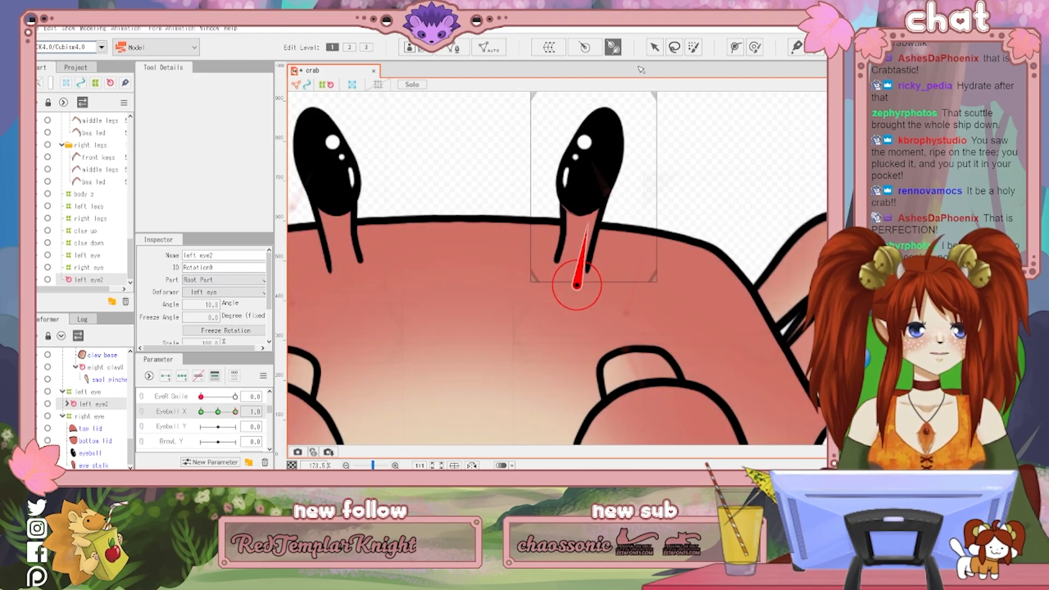
click(655, 47)
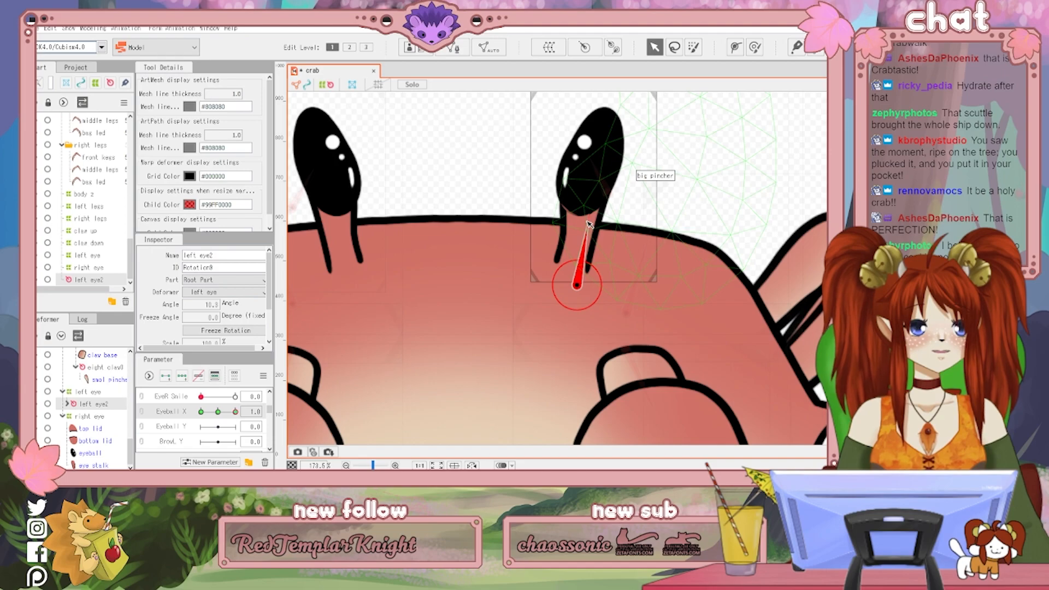
drag(595, 212, 617, 214)
drag(237, 413, 194, 415)
drag(588, 217, 566, 220)
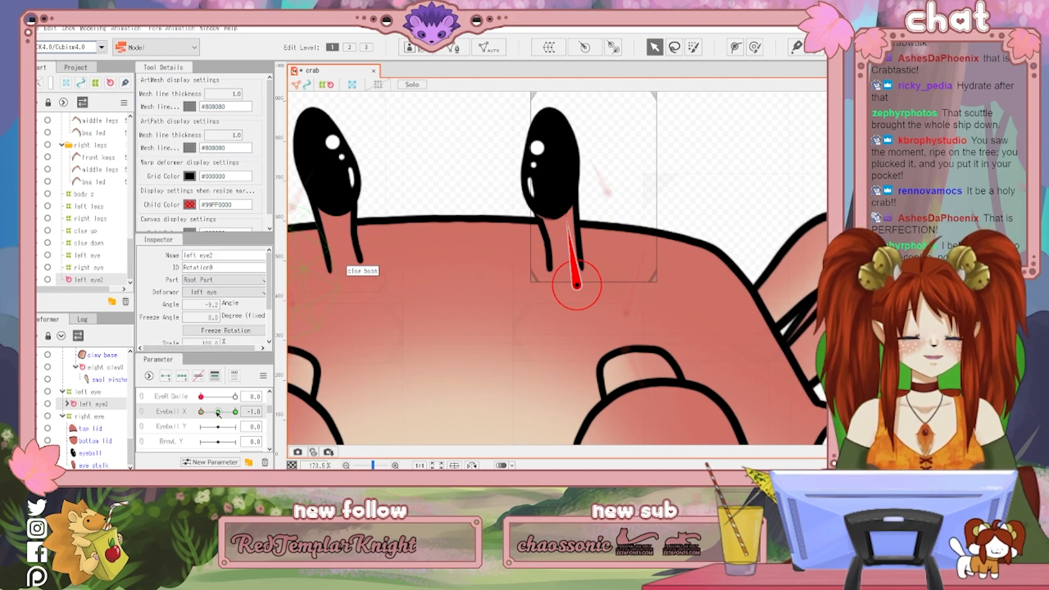
key(ctrl+z)
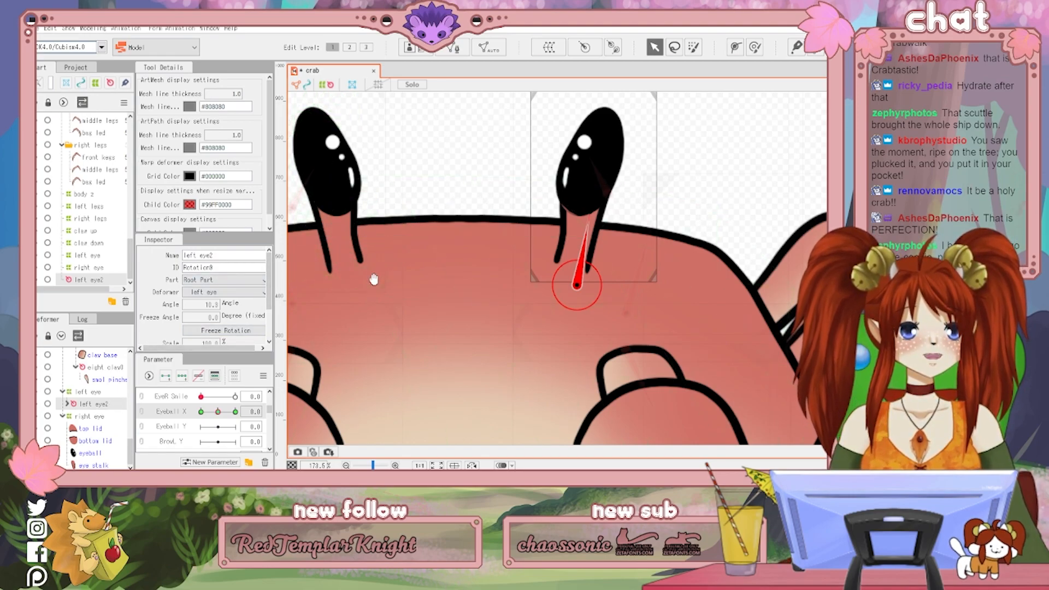
Add a rotation deformer inside the right eye warp deformer, pivoting at the base of the eye stalk and pointing up along it
drag(374, 279, 422, 276)
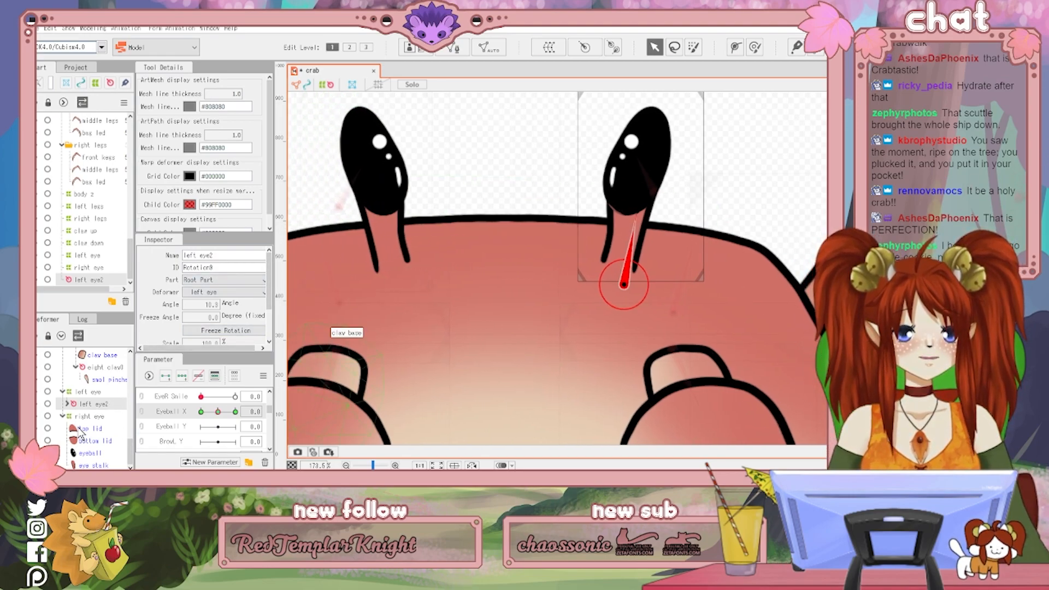
click(89, 417)
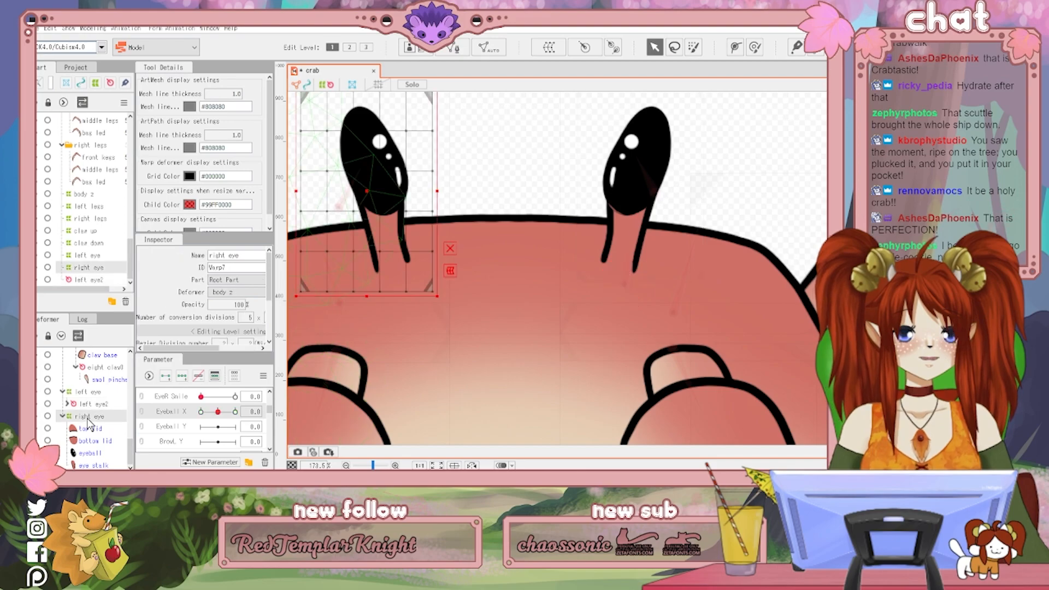
click(611, 52)
click(398, 271)
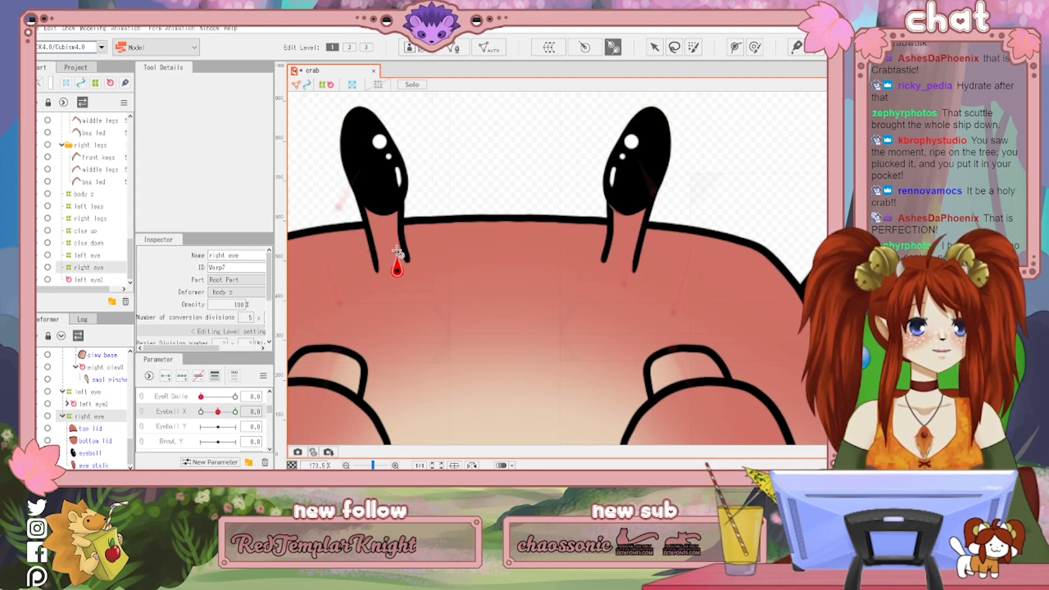
click(389, 226)
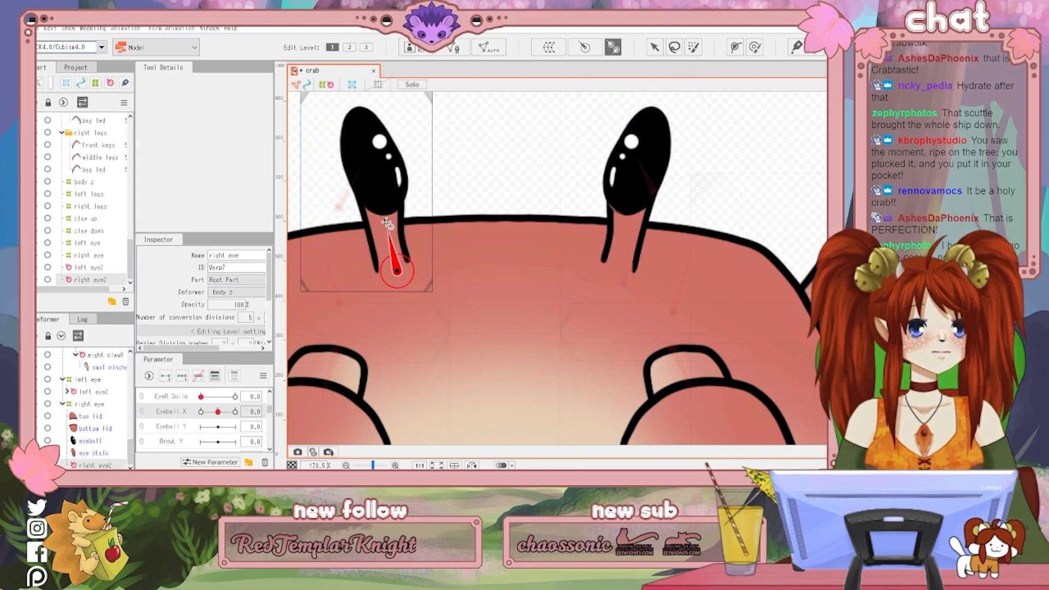
Nest the right eye's top lid, bottom lid, eyeball and eye stalk under its new rotation deformer
click(96, 452)
shift+click(93, 418)
click(96, 453)
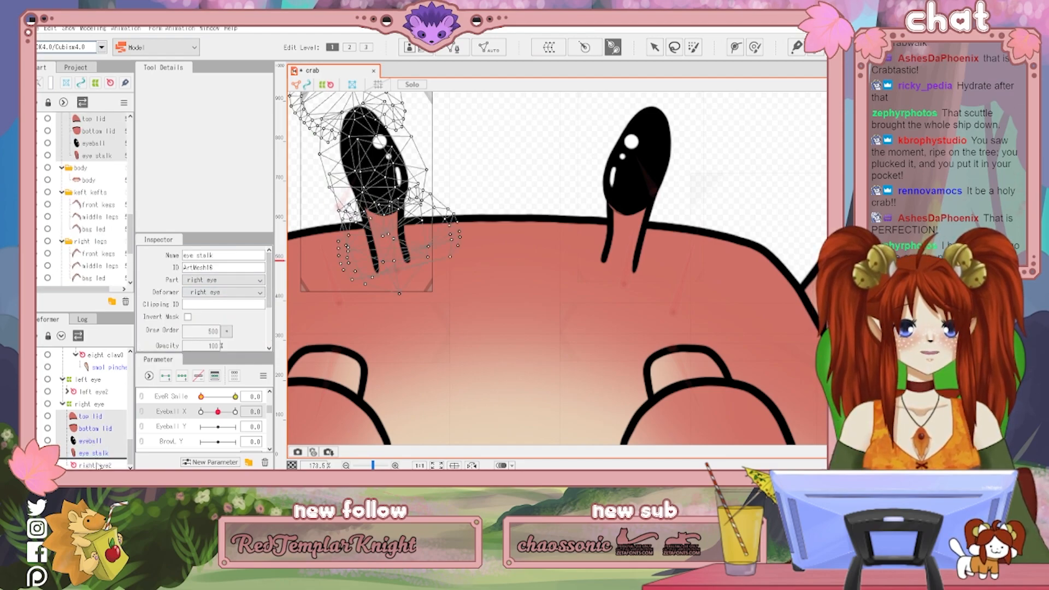
drag(96, 467, 97, 466)
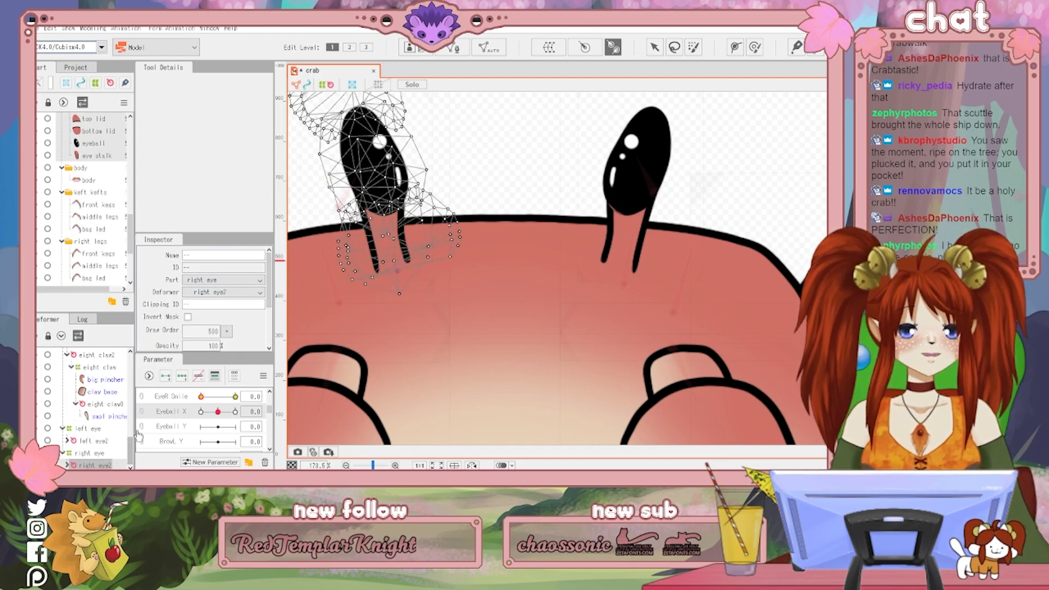
Key the right eye's rotation at Eyeball X -1, 0 and 1, tilting it inward at 1 and outward to about -26 degrees at -1
click(94, 453)
click(94, 465)
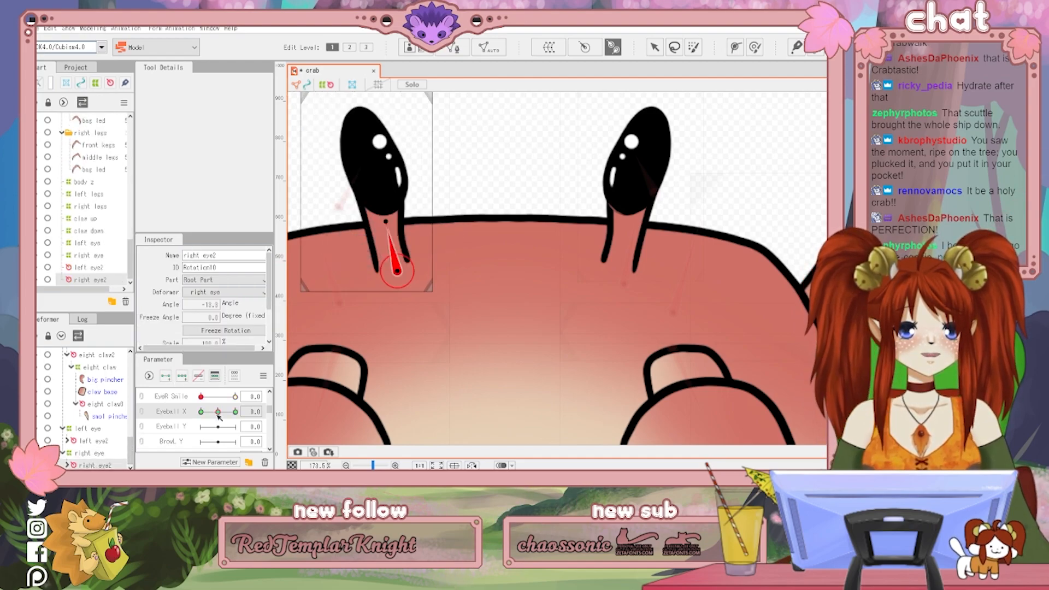
drag(218, 416, 243, 417)
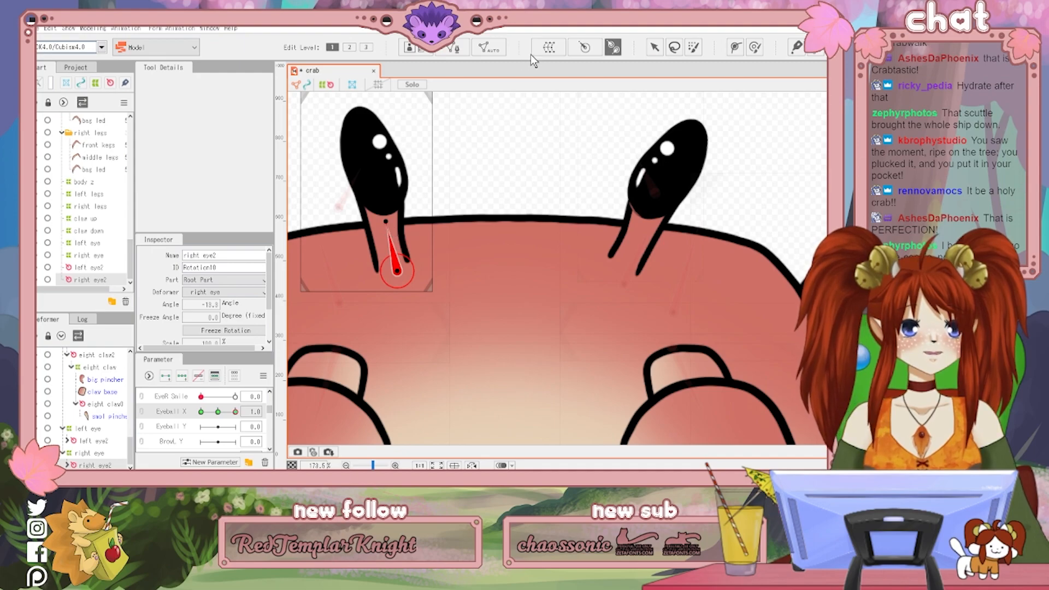
click(654, 49)
drag(404, 224, 456, 201)
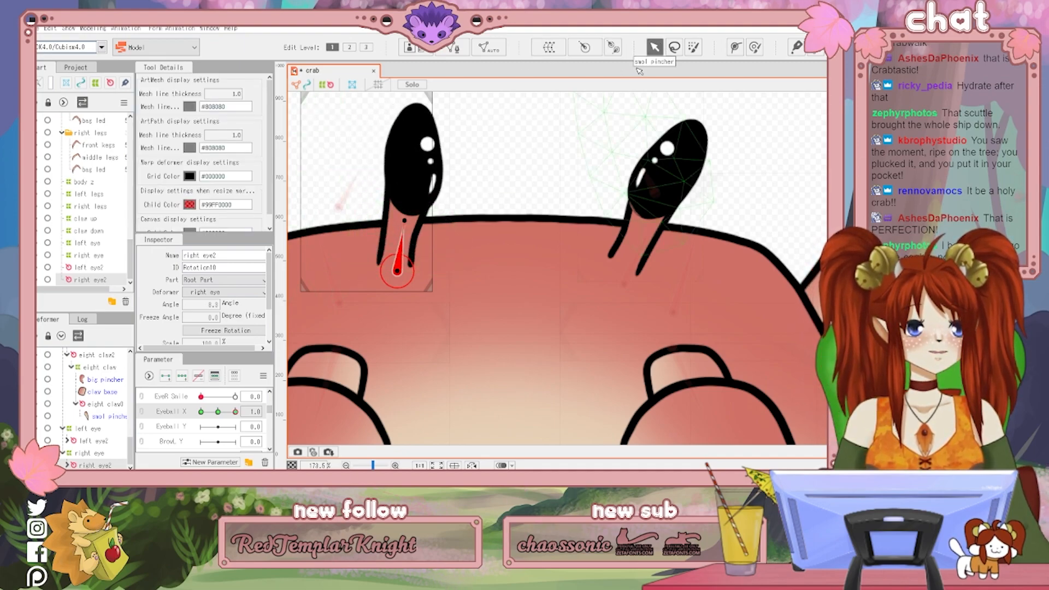
drag(235, 411, 186, 416)
drag(386, 220, 374, 221)
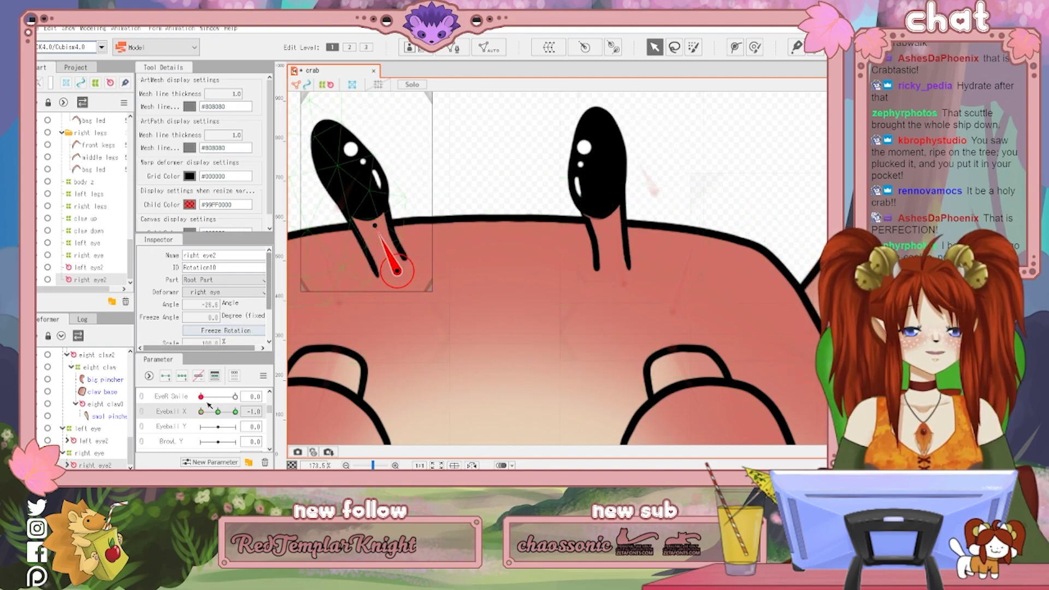
drag(202, 413, 252, 410)
scroll(470, 246, down, 6)
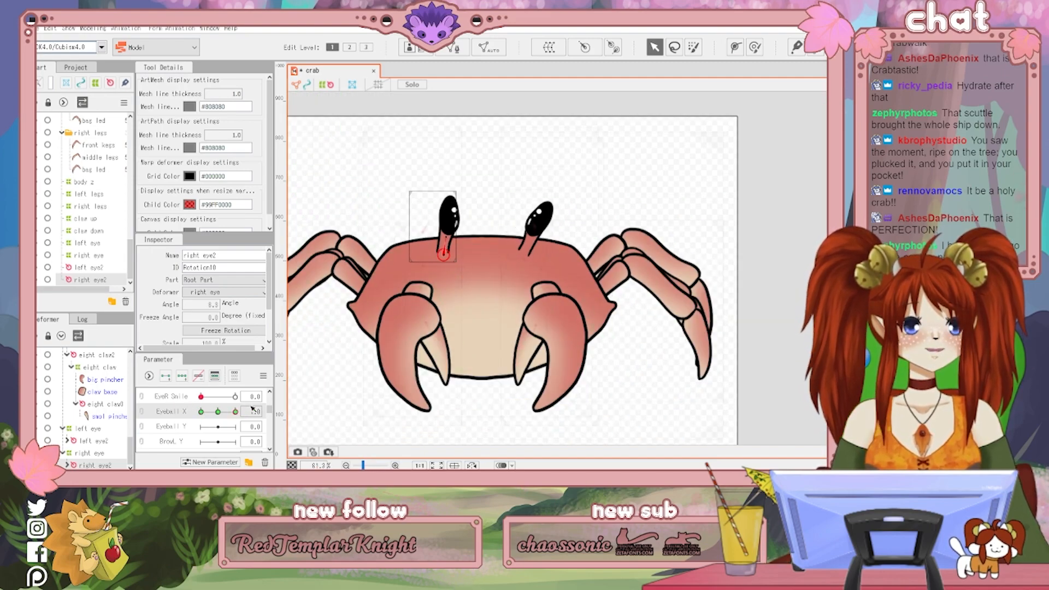
Adjust the left eye's rotation to 21.4 degrees at Eyeball X 1 and -15.2 degrees at -1, then return the parameter to 0
click(107, 443)
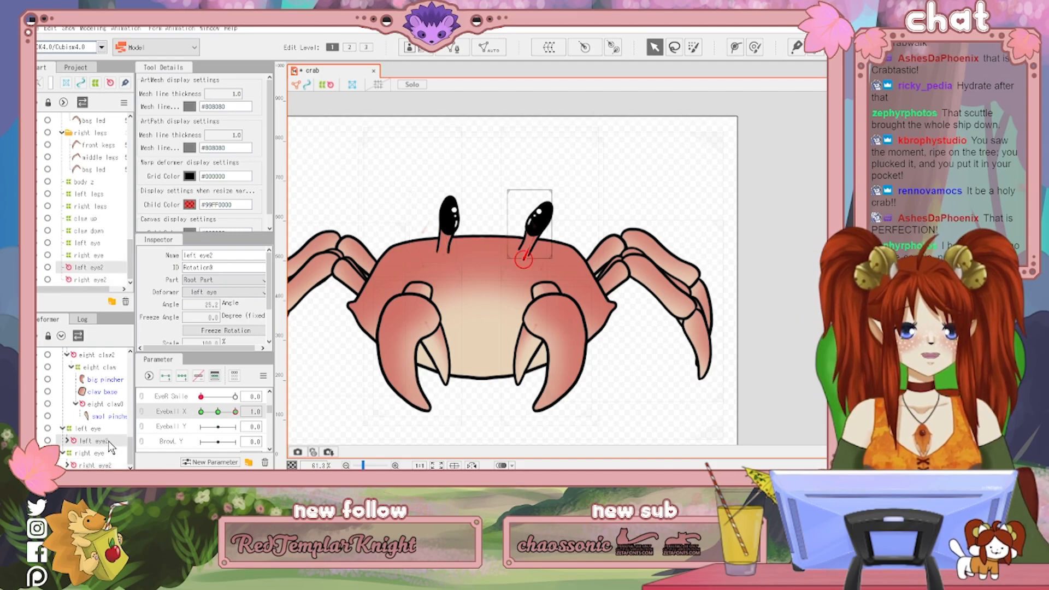
scroll(534, 239, up, 2)
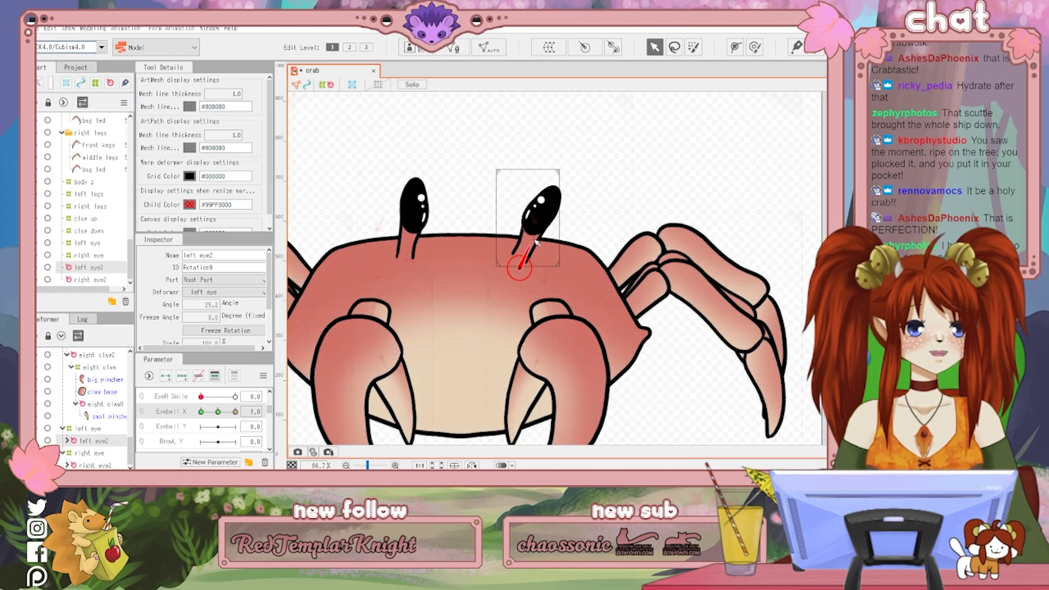
drag(530, 239, 525, 238)
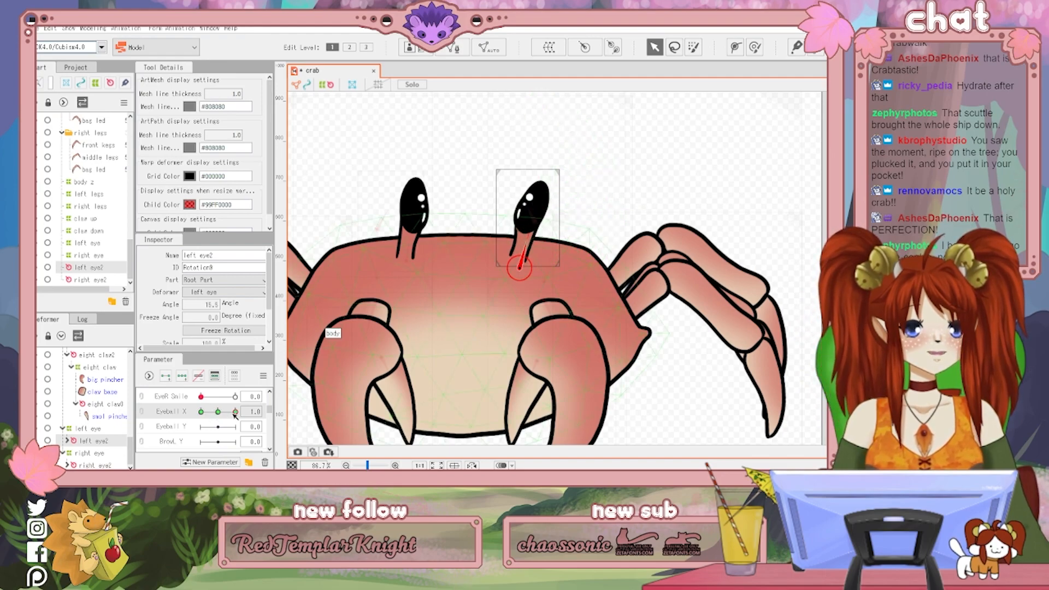
drag(237, 413, 210, 417)
drag(184, 422, 260, 425)
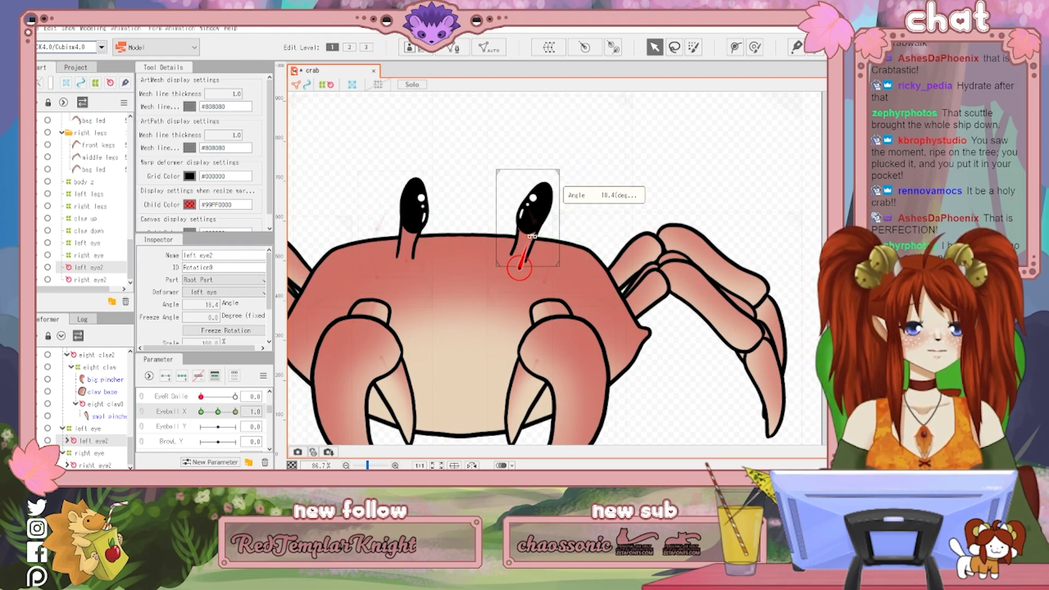
drag(231, 417, 152, 405)
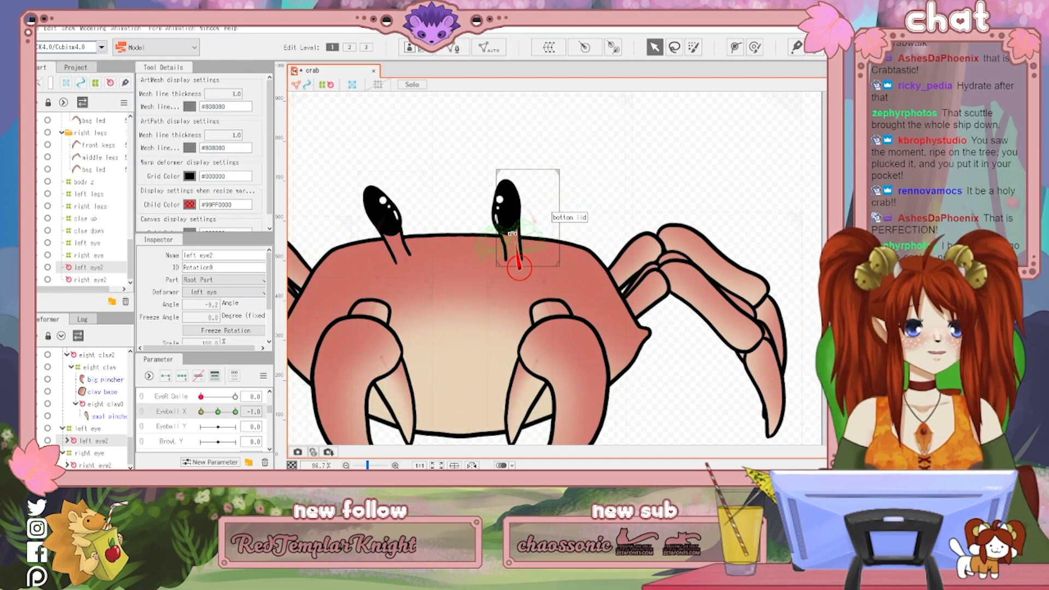
drag(512, 234, 509, 235)
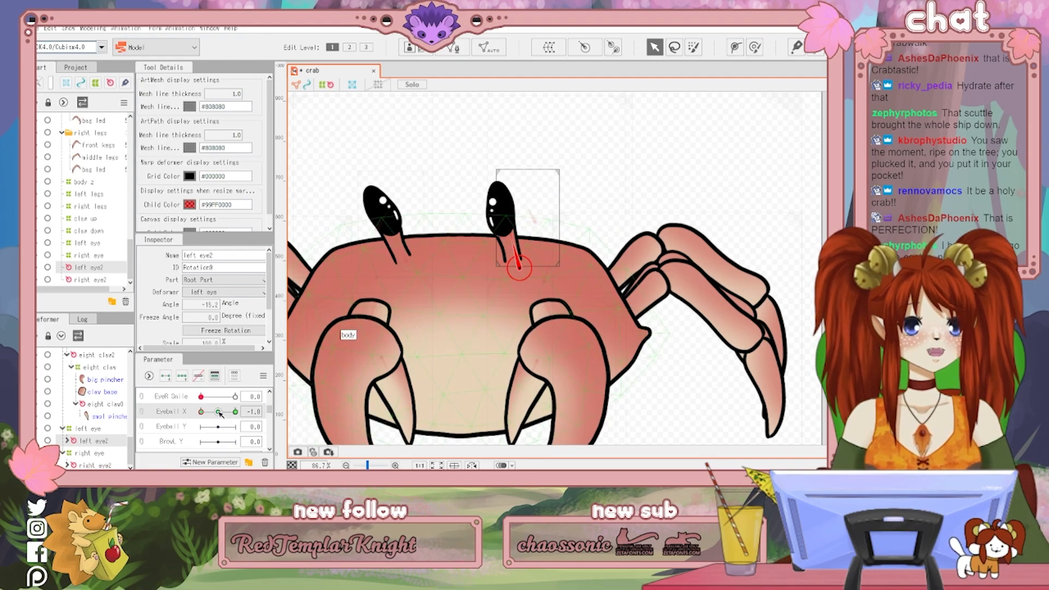
drag(206, 416, 327, 421)
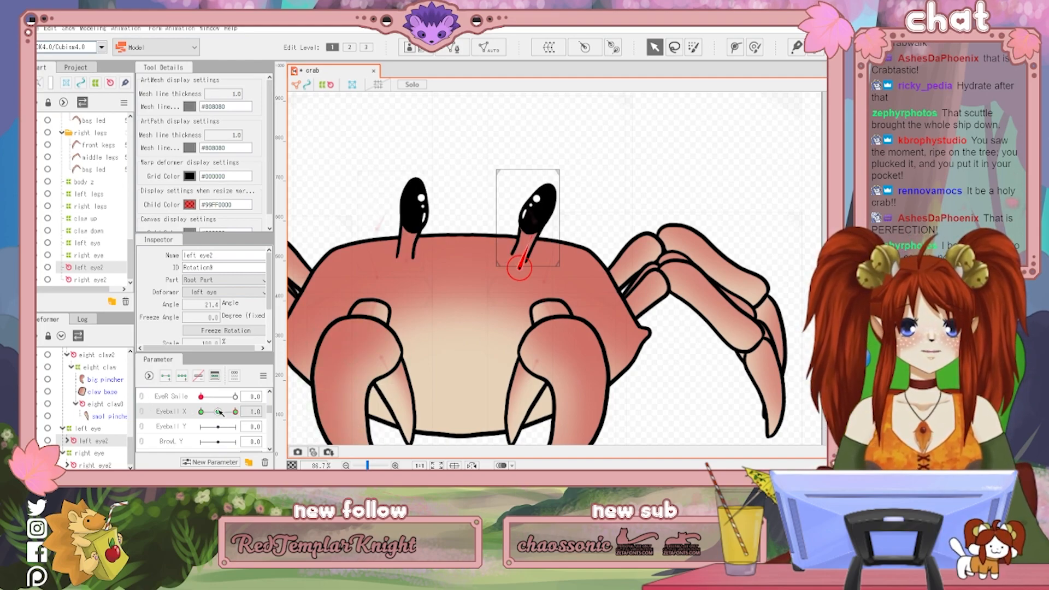
drag(221, 412, 224, 415)
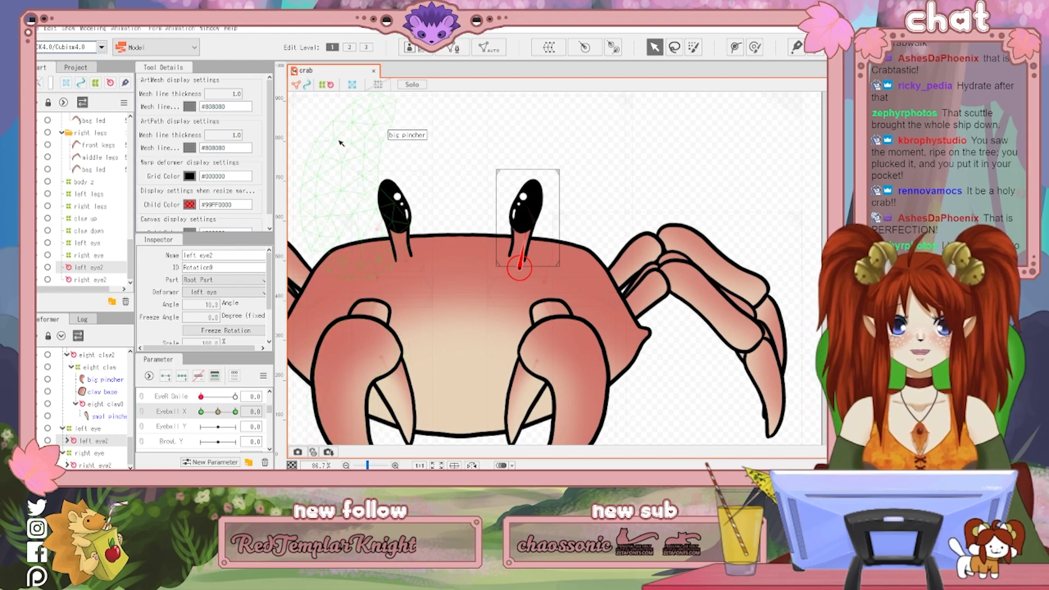
Preview the crab's motion with random playback in the Physics/Scene Blending settings, enlarge the model view, and return to the modeling window
click(114, 29)
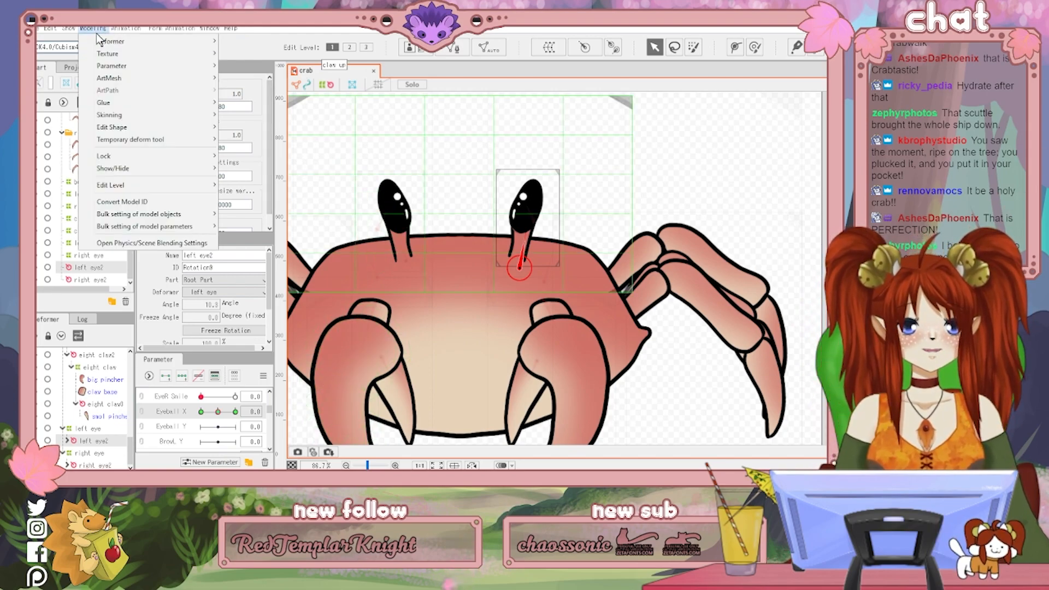
click(141, 241)
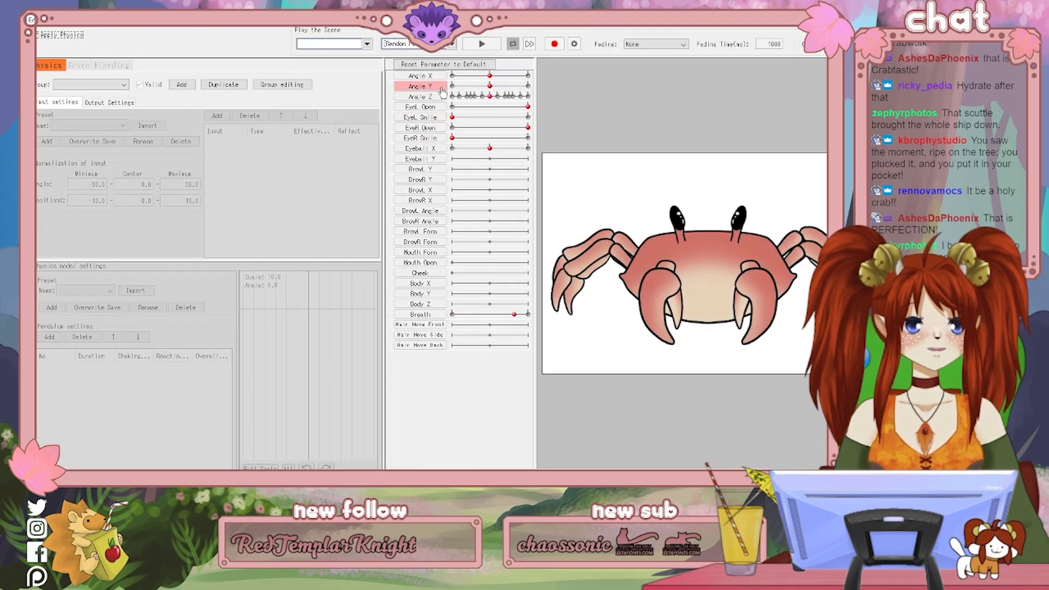
click(479, 44)
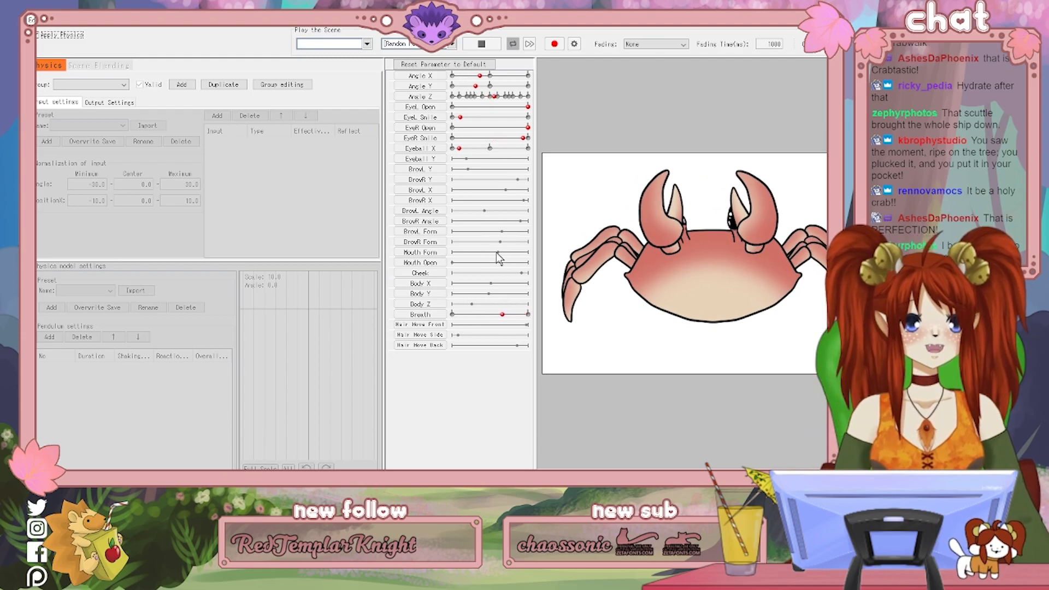
drag(536, 254, 452, 240)
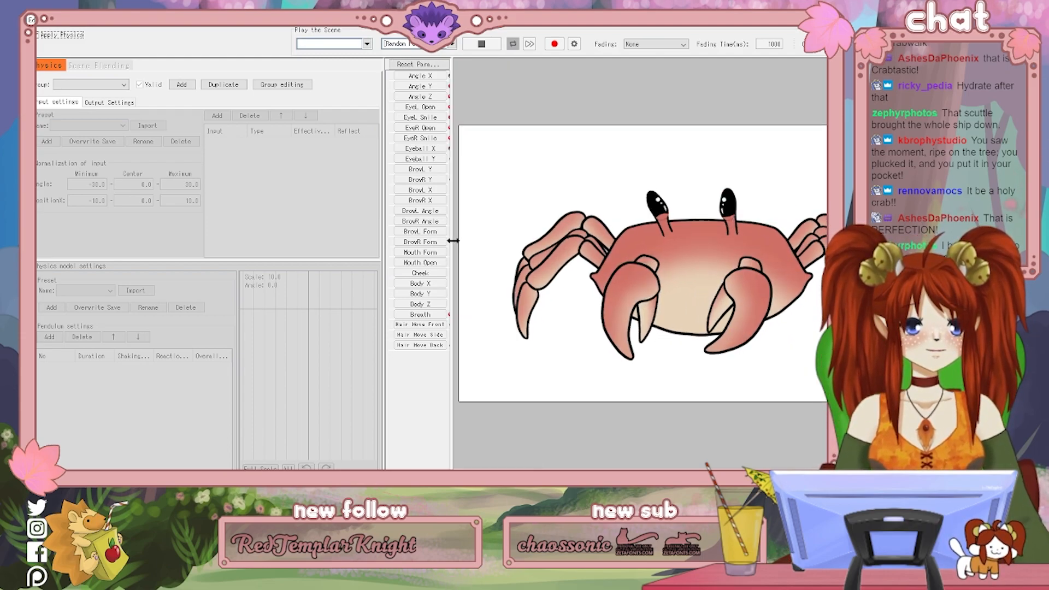
drag(385, 242, 335, 236)
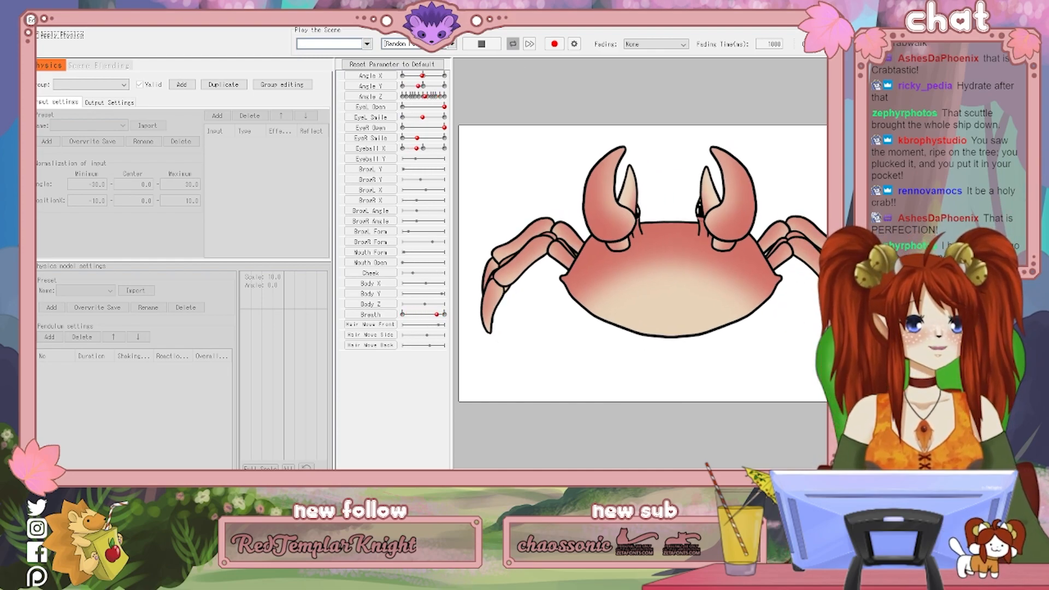
key(alt+Tab)
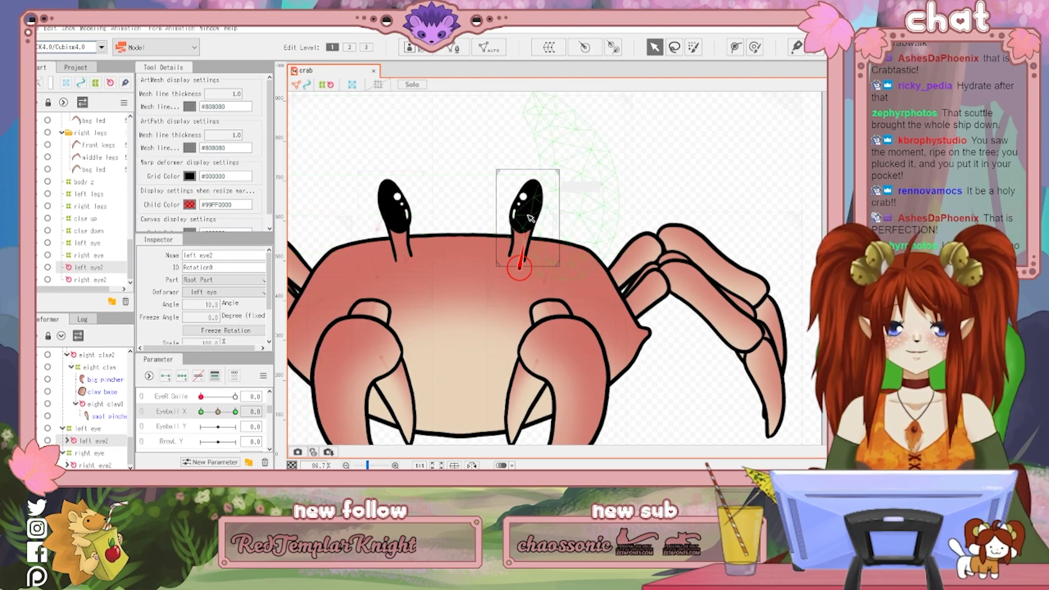
Start the runtime export of the crab model
scroll(529, 218, down, 3)
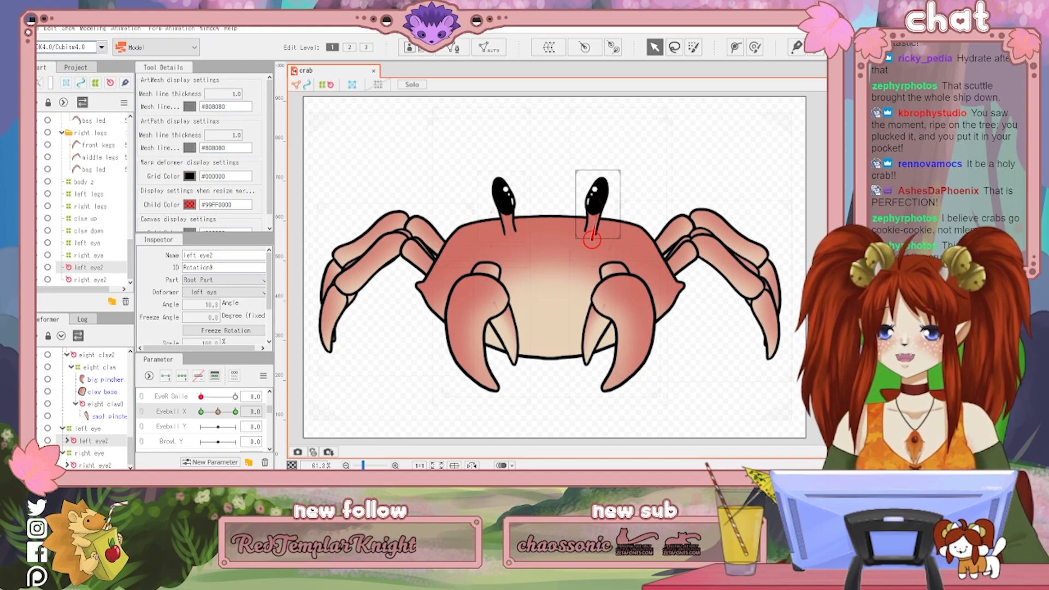
click(34, 27)
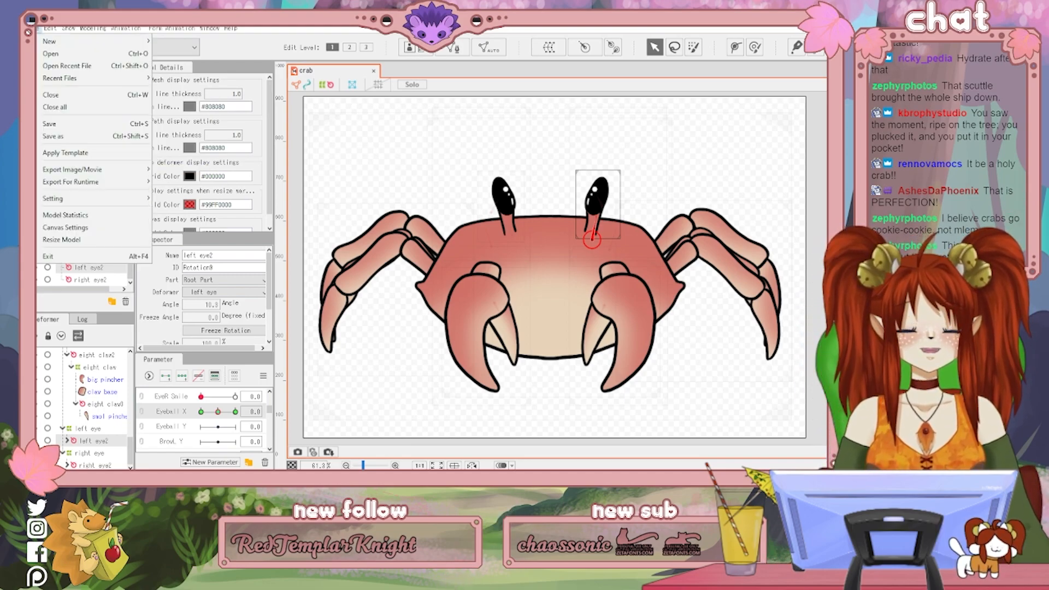
mouse_move(78, 174)
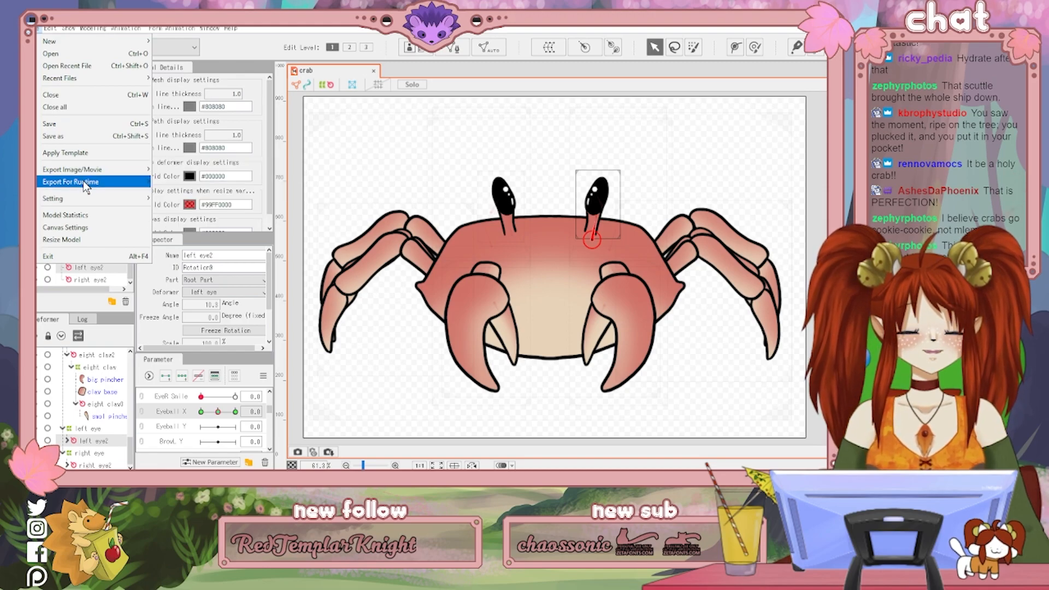
click(173, 182)
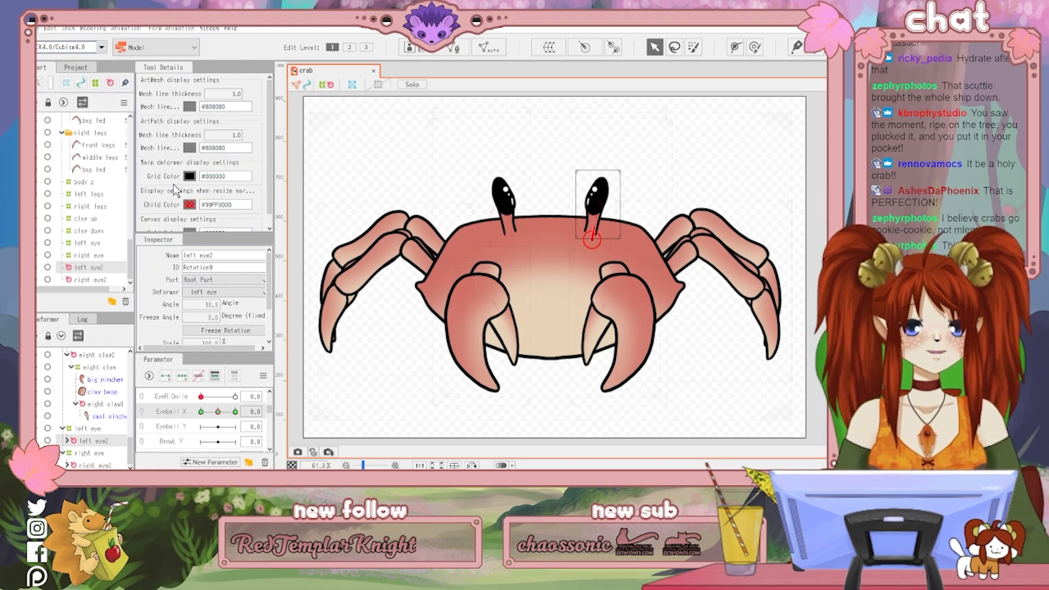
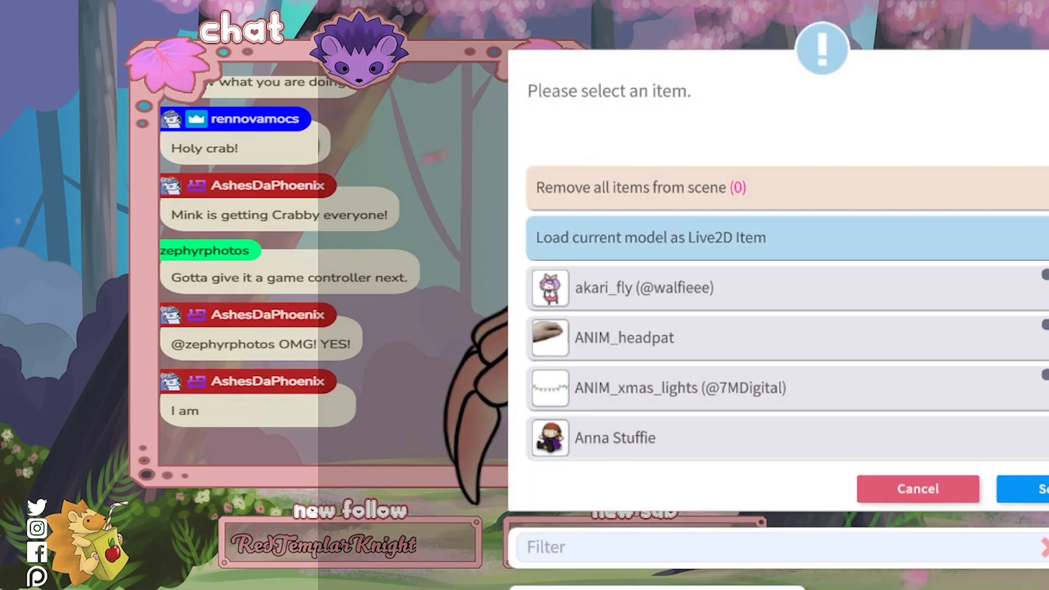
In VTube Studio, copy the loaded crab model into the Items folder as a Live2D item, without customizing its multiply and screen color overlays
click(1030, 489)
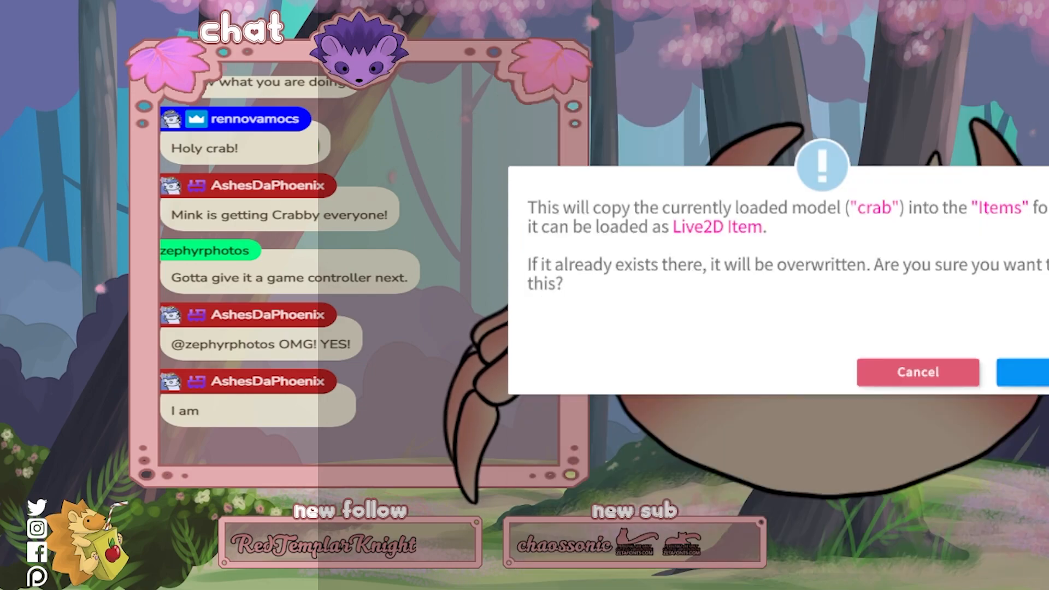
click(1027, 373)
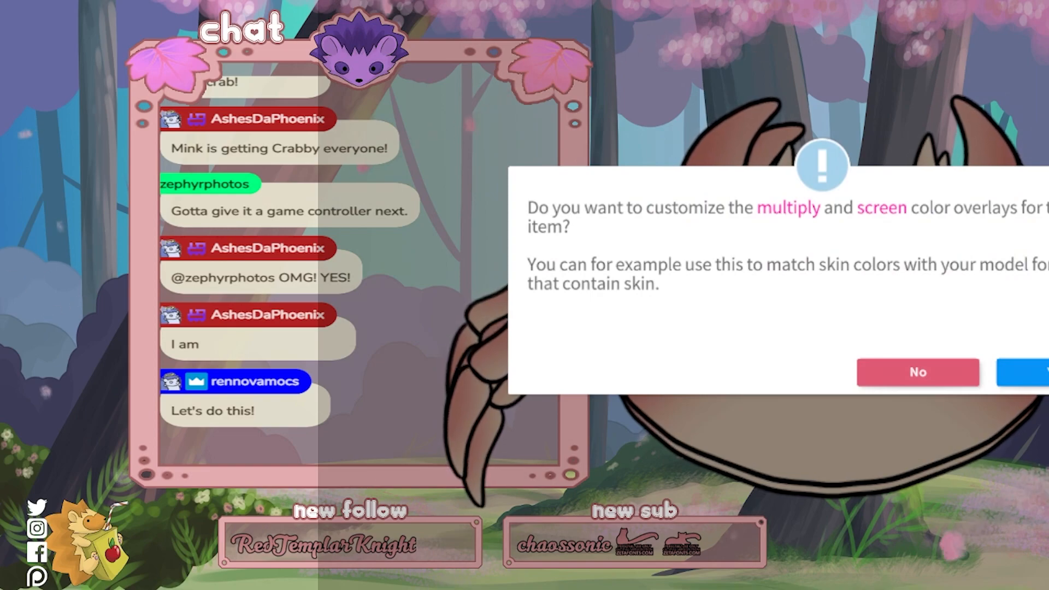
click(918, 373)
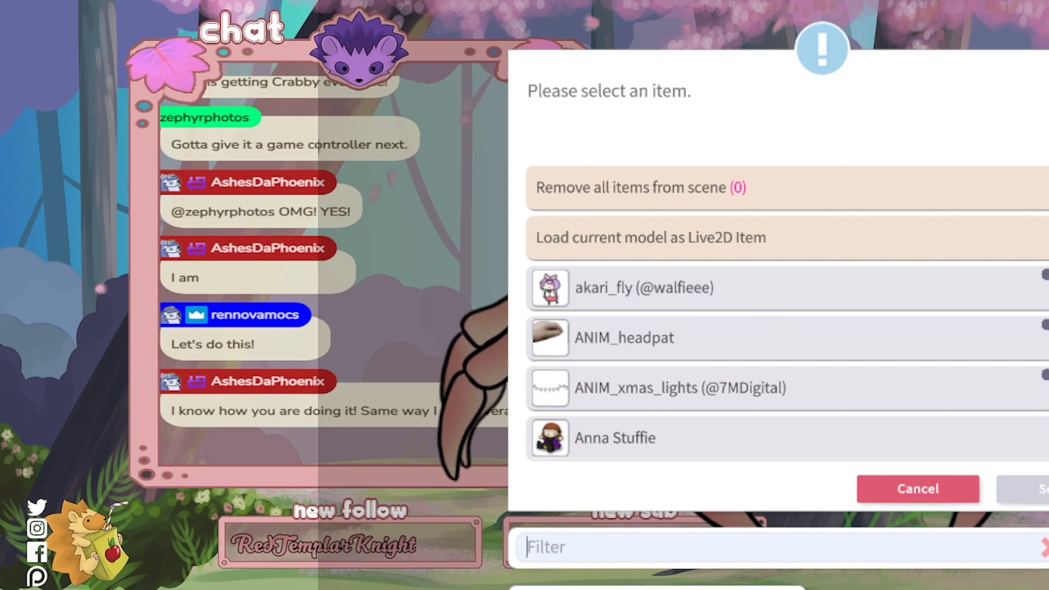
Add the crab as a Live2D item with item order -1 and place it small behind the large crab's left-claw side
text(cr)
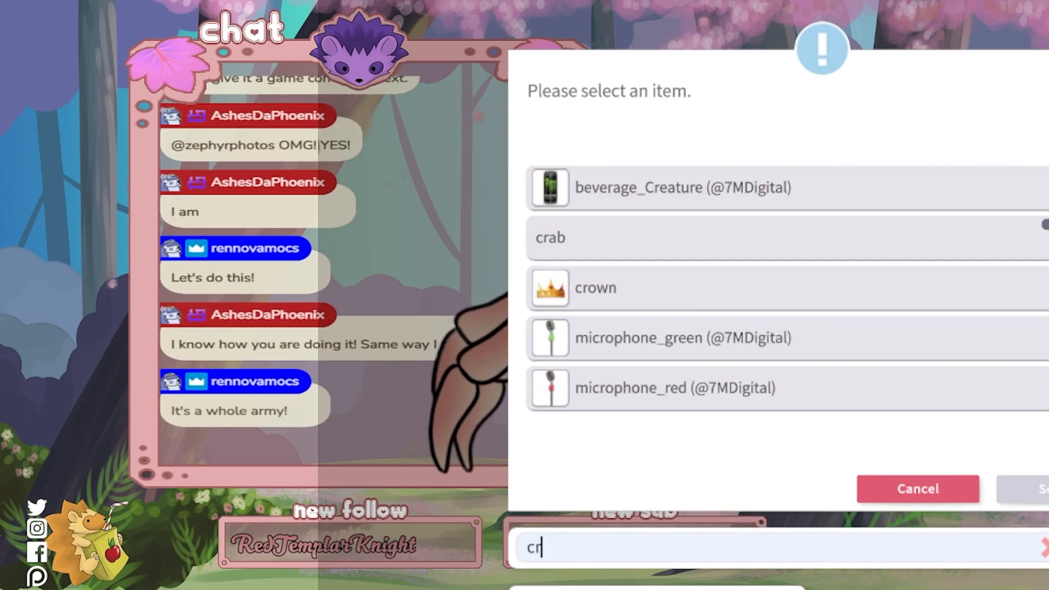
double_click(787, 238)
drag(821, 298, 837, 298)
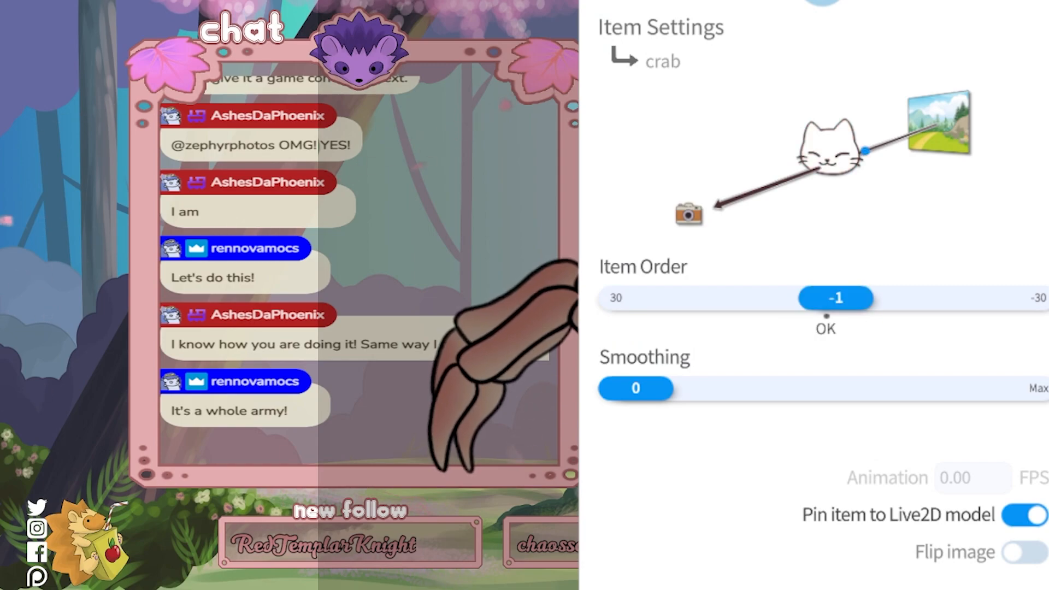
key(Escape)
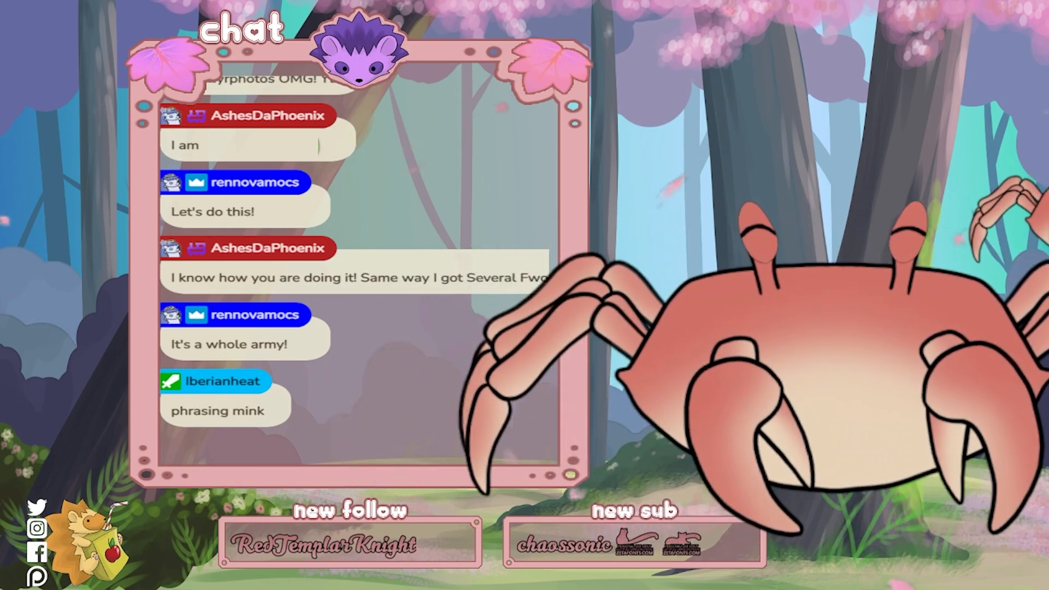
Add a second crab item with order -2, unpinned from the model, and place it small beside the chat frame
text(i)
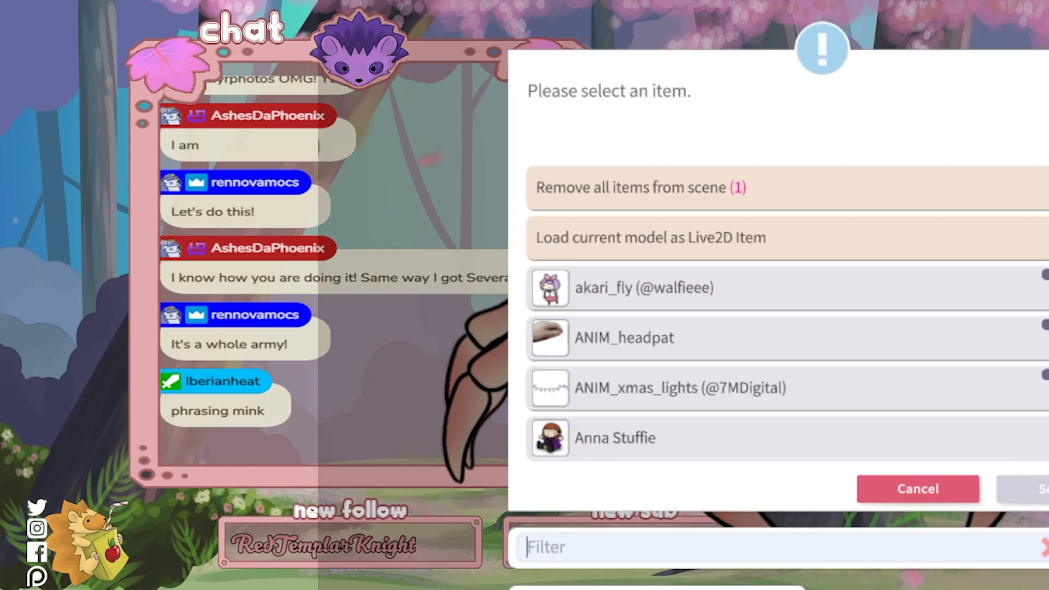
text(cra)
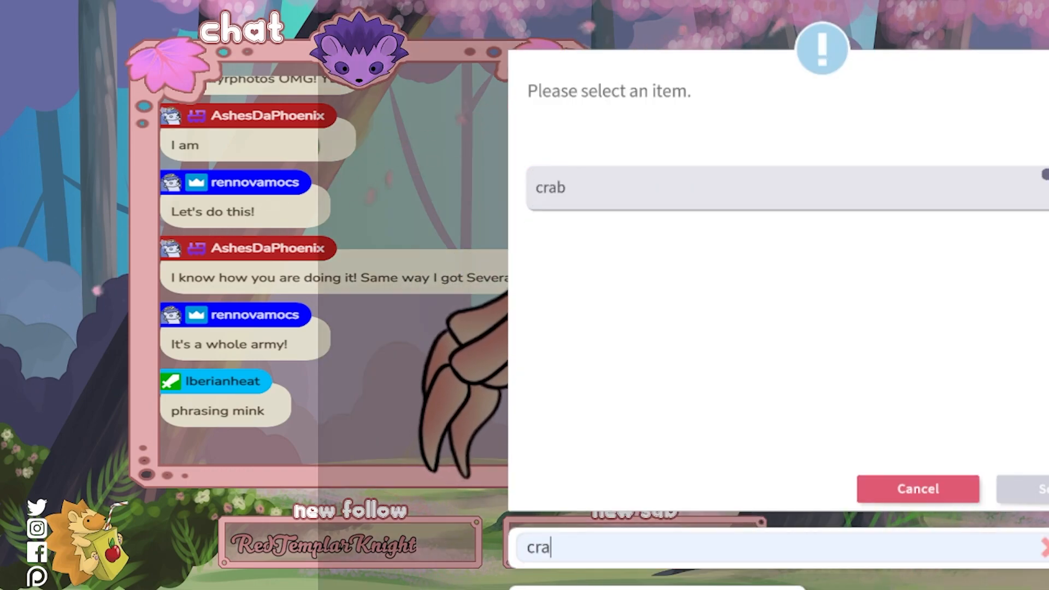
key(Return)
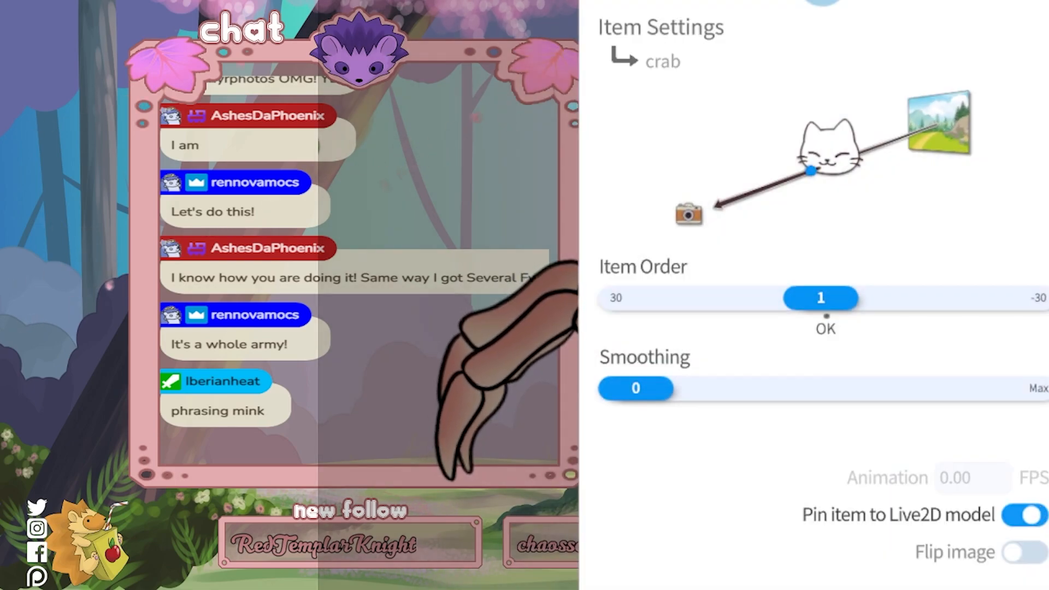
drag(821, 298, 839, 298)
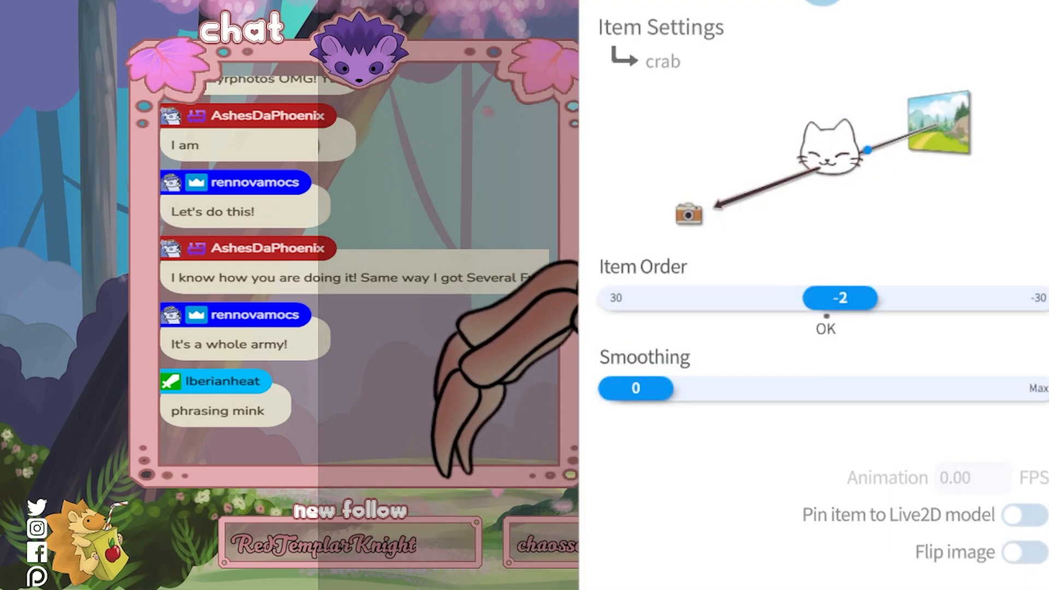
key(Escape)
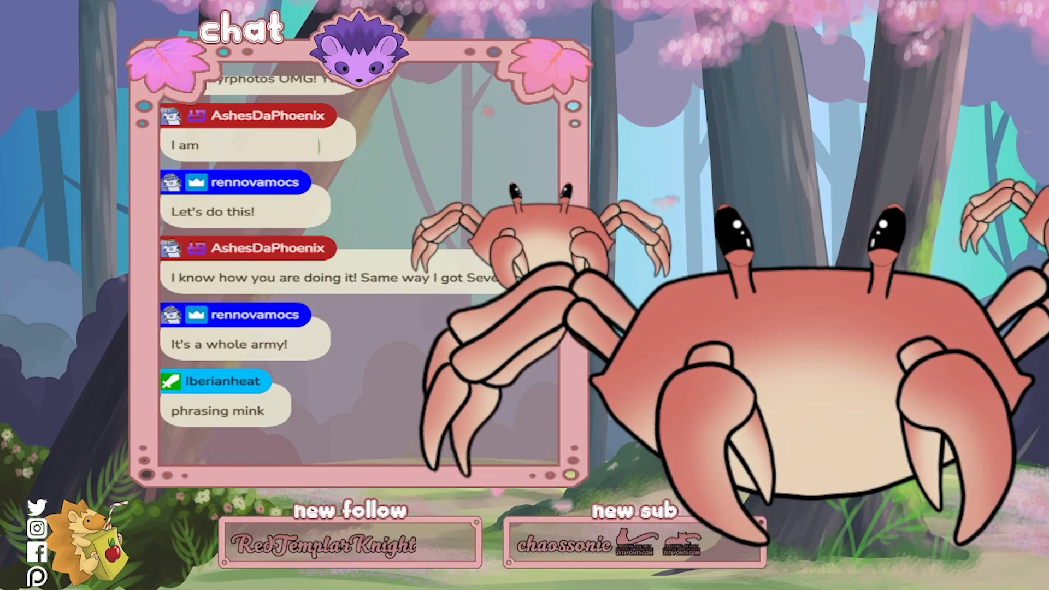
Add a third crab item, move its order further back, and place it small above the large crab, next to the first small one
key(i)
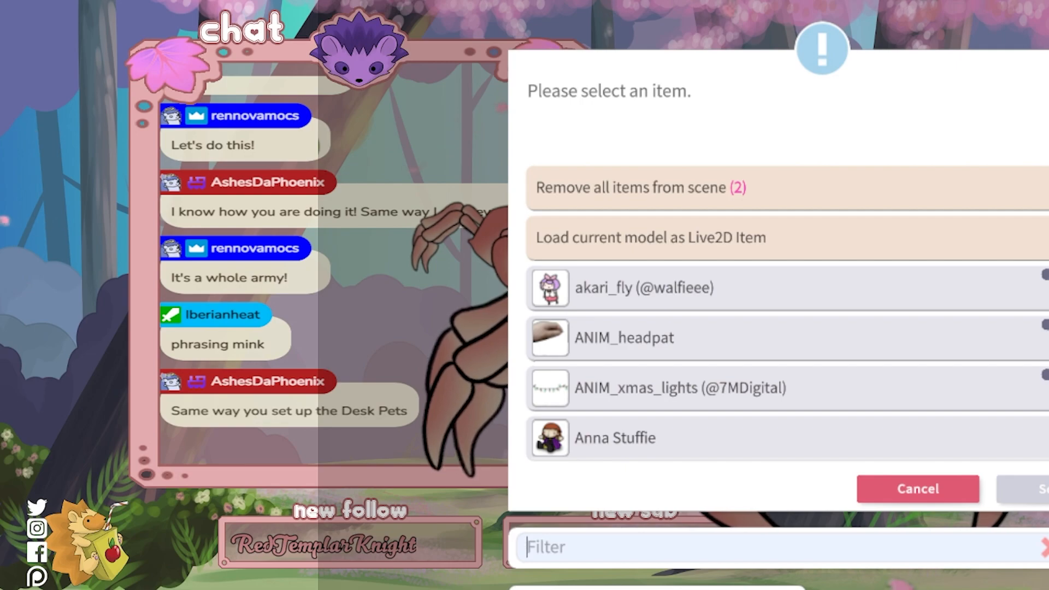
text(crab)
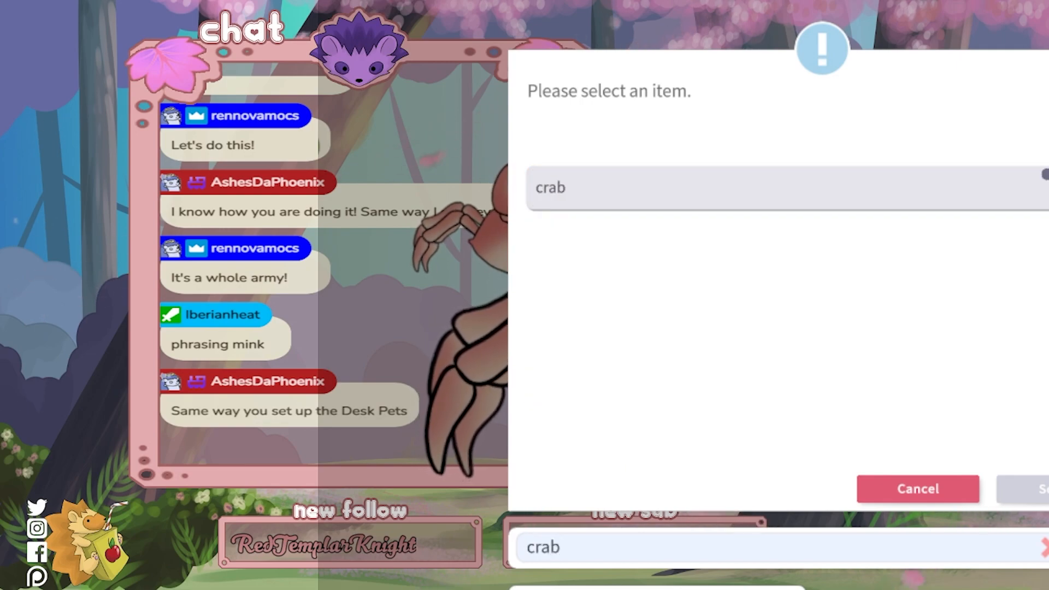
click(787, 187)
click(1027, 489)
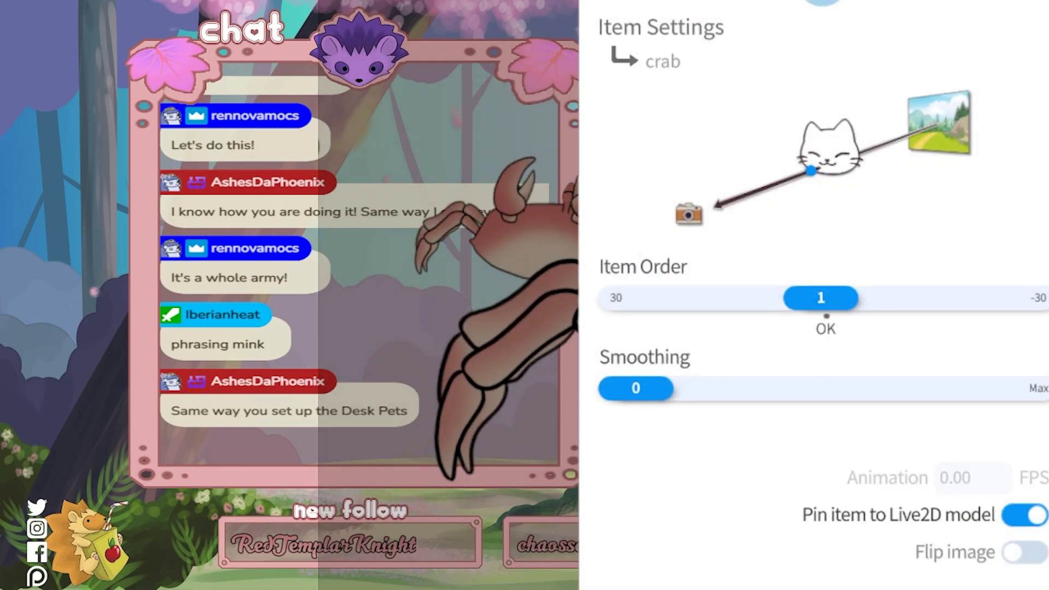
drag(826, 298, 852, 297)
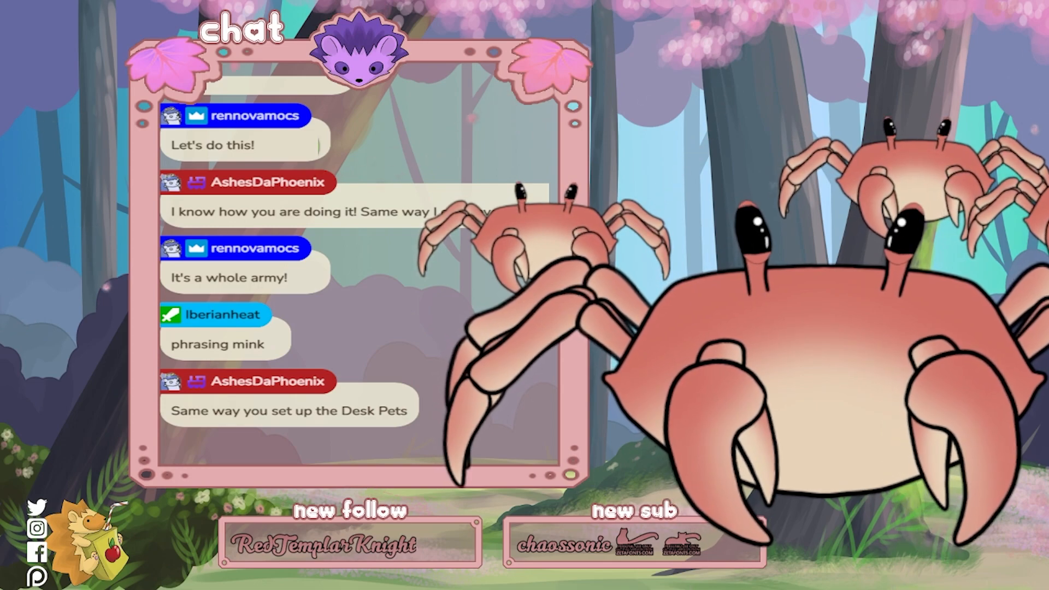
Add a fourth crab item with order -4, unpinned from the model, and place it between the second and third small crabs
key(i)
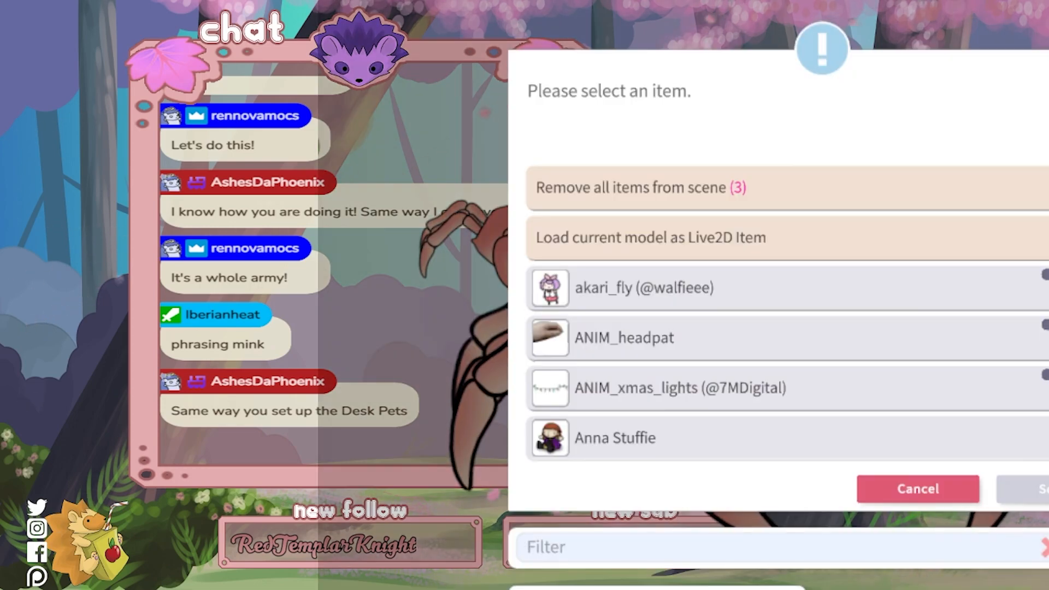
text(cra)
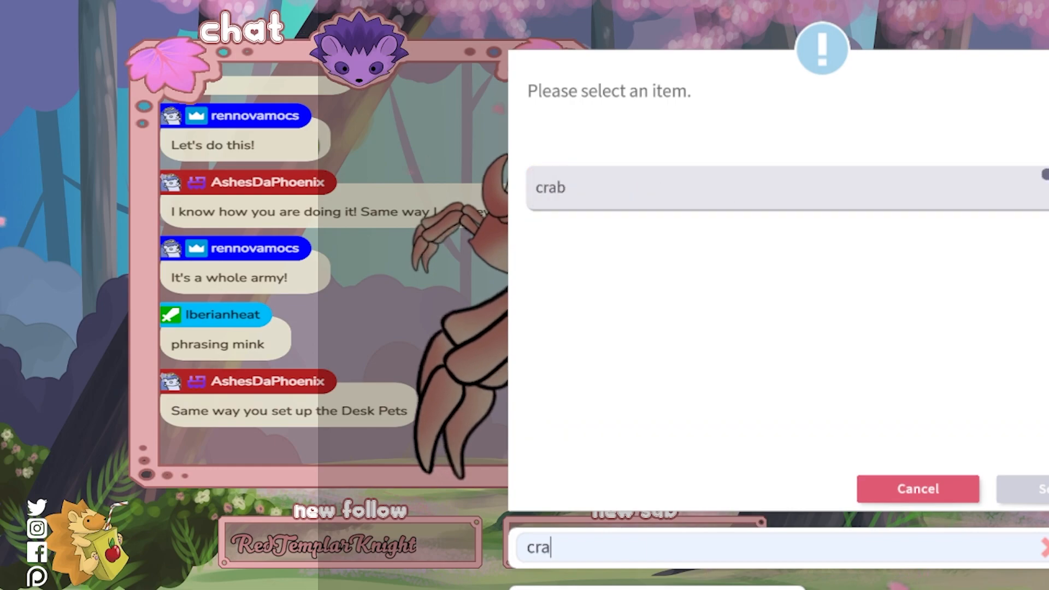
click(820, 188)
click(1042, 489)
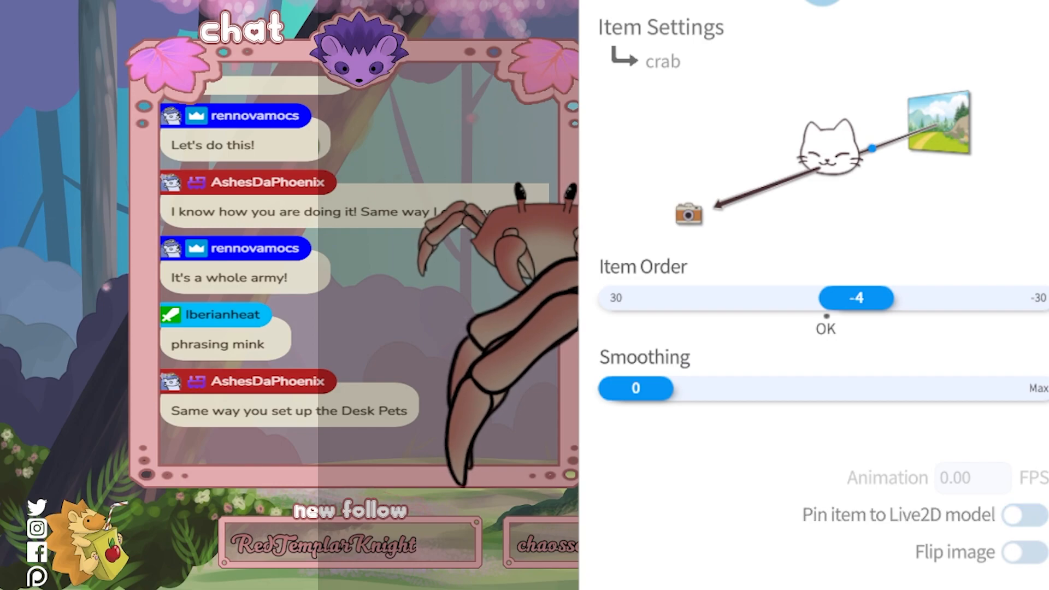
key(Escape)
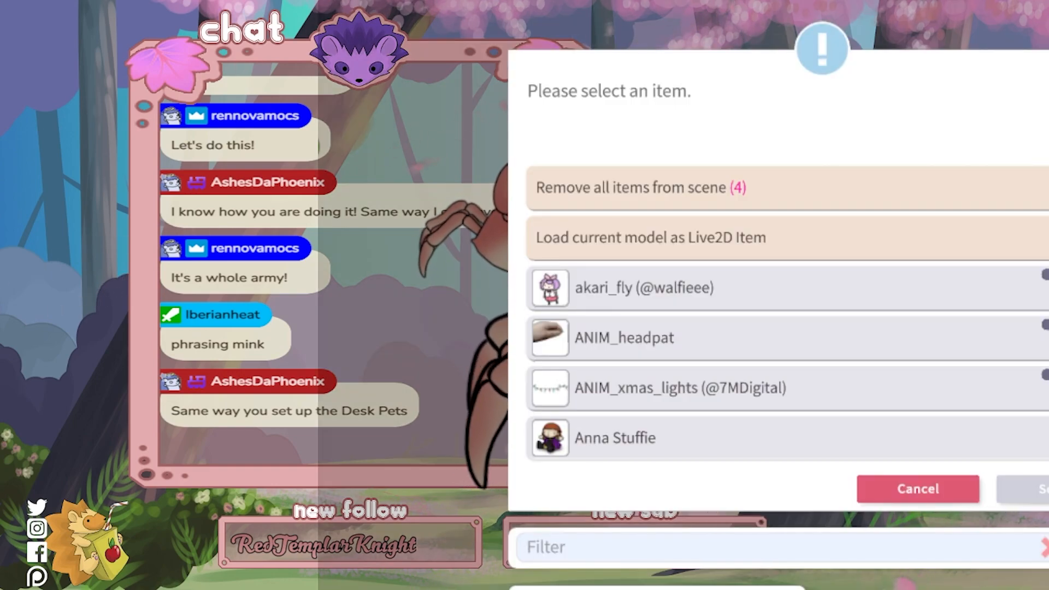
Add a fifth crab item and place it small at the very back, above the third and fourth small crabs
text(crab)
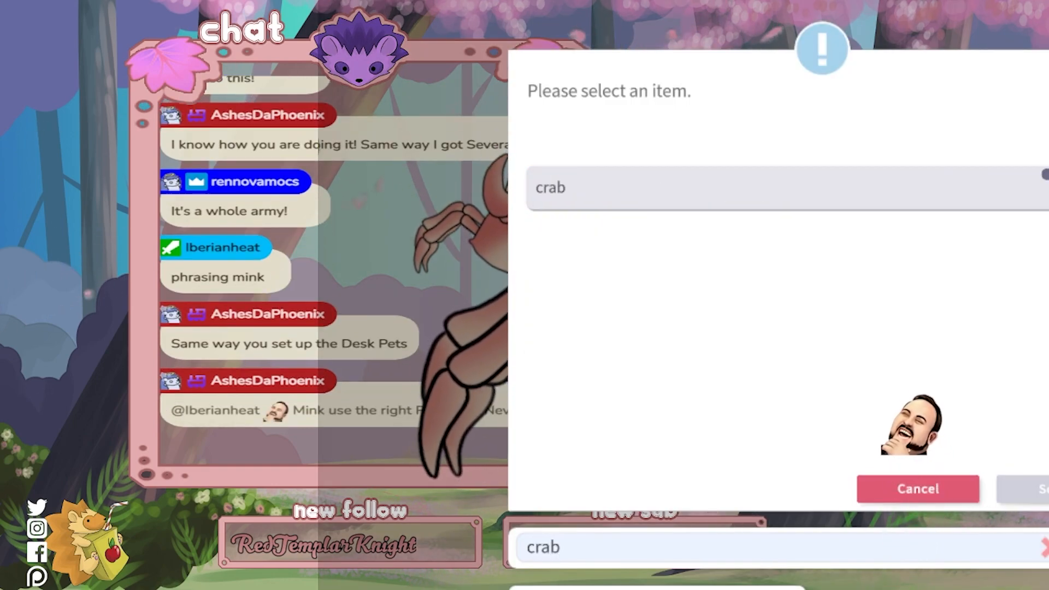
key(Return)
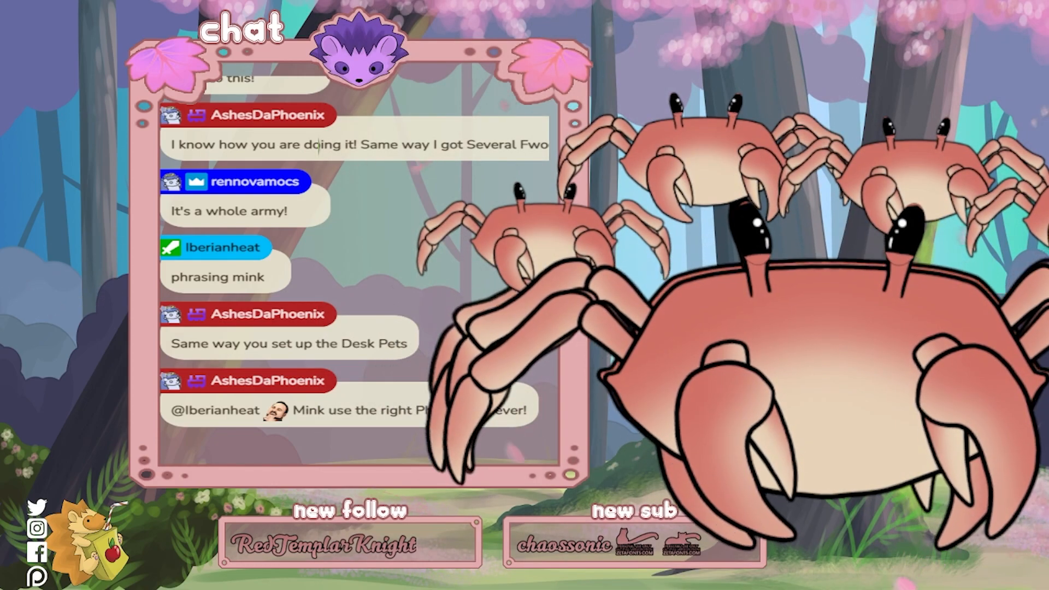
drag(830, 382, 924, 544)
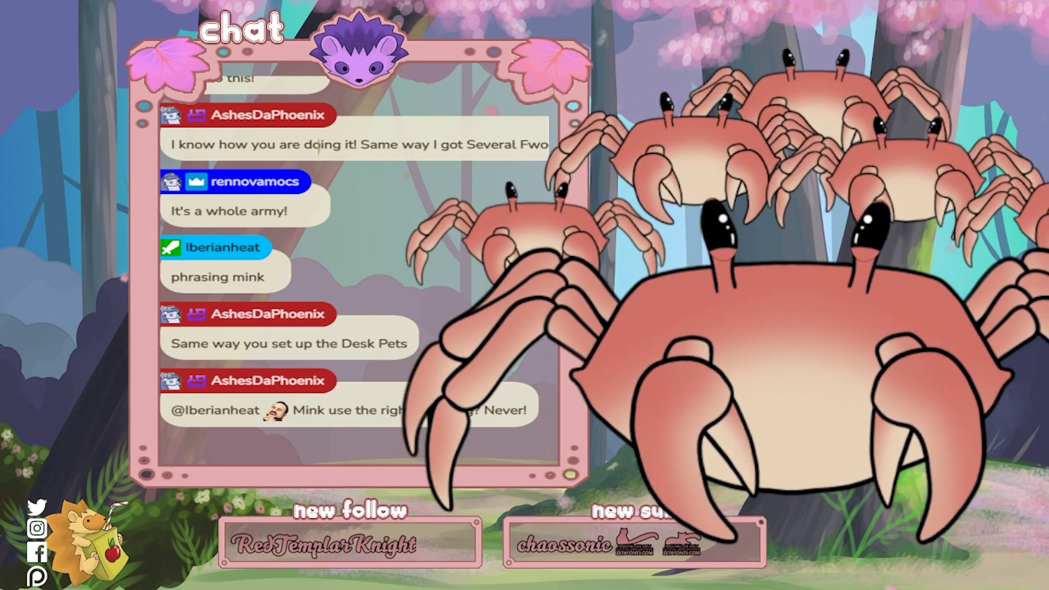
Add a sixth crab item with order 1, unpinned from the model, and place it low in front of the large crab
key(i)
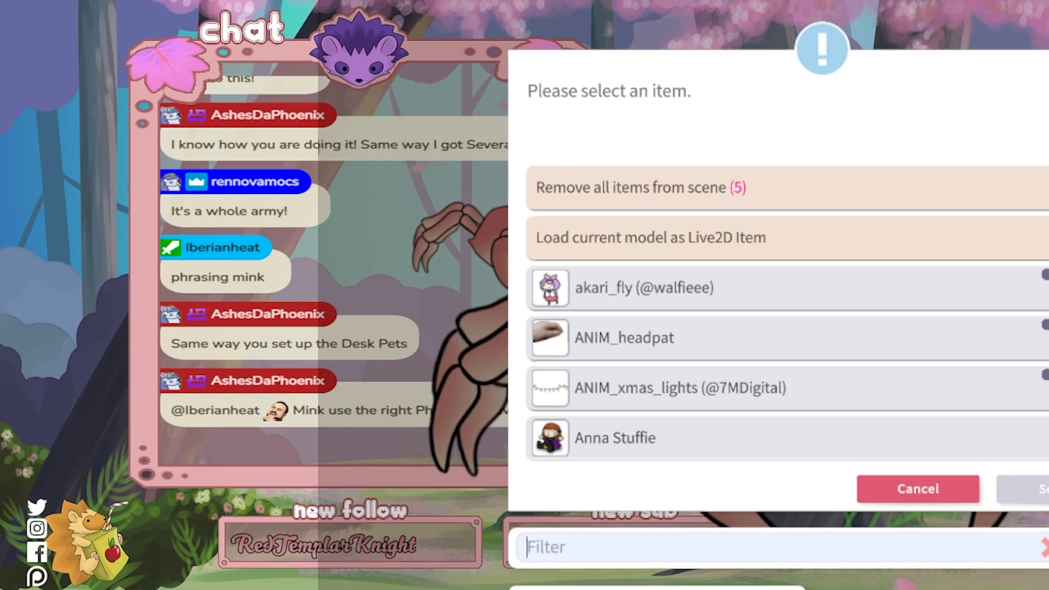
text(cra)
double_click(787, 187)
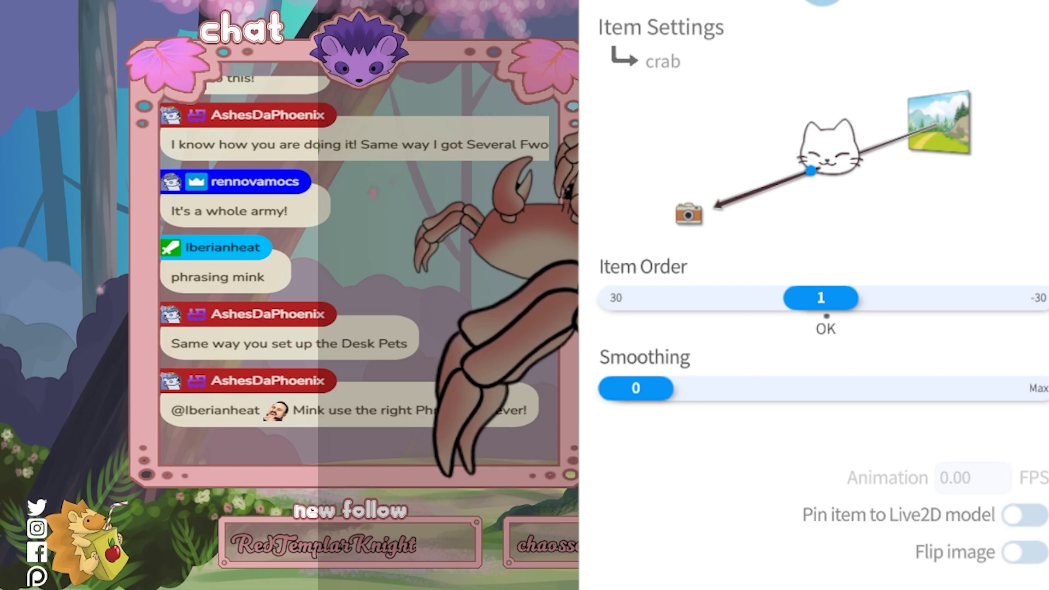
key(Escape)
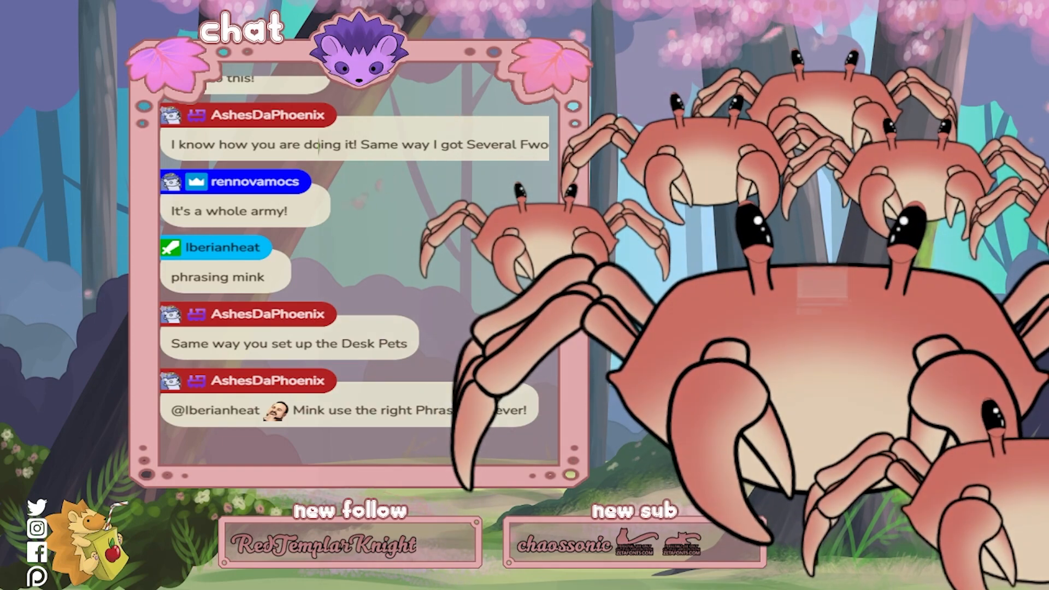
Add a seventh crab item with item order 2
text(crab)
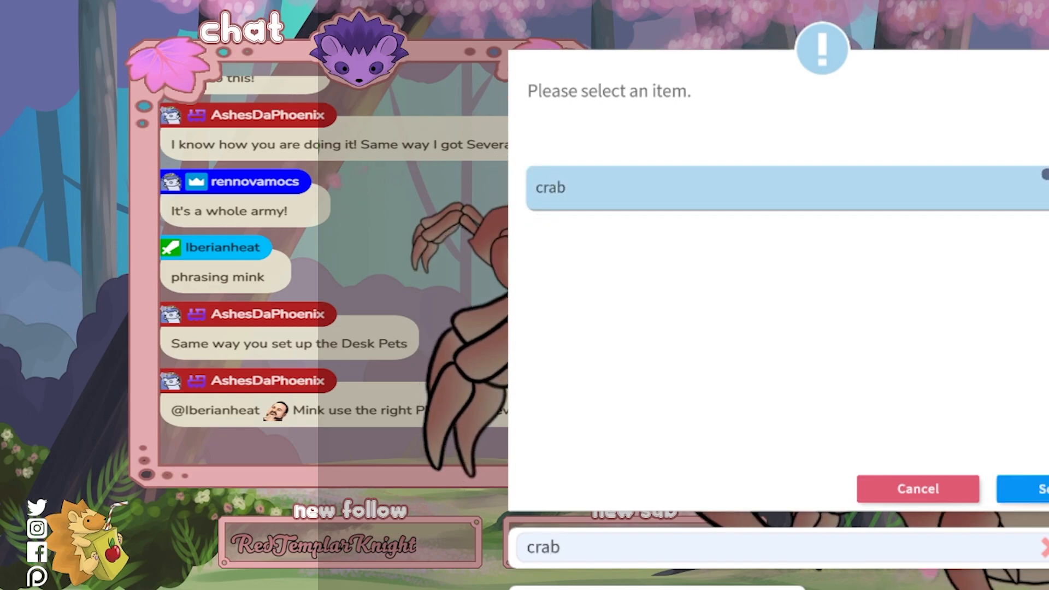
click(1033, 490)
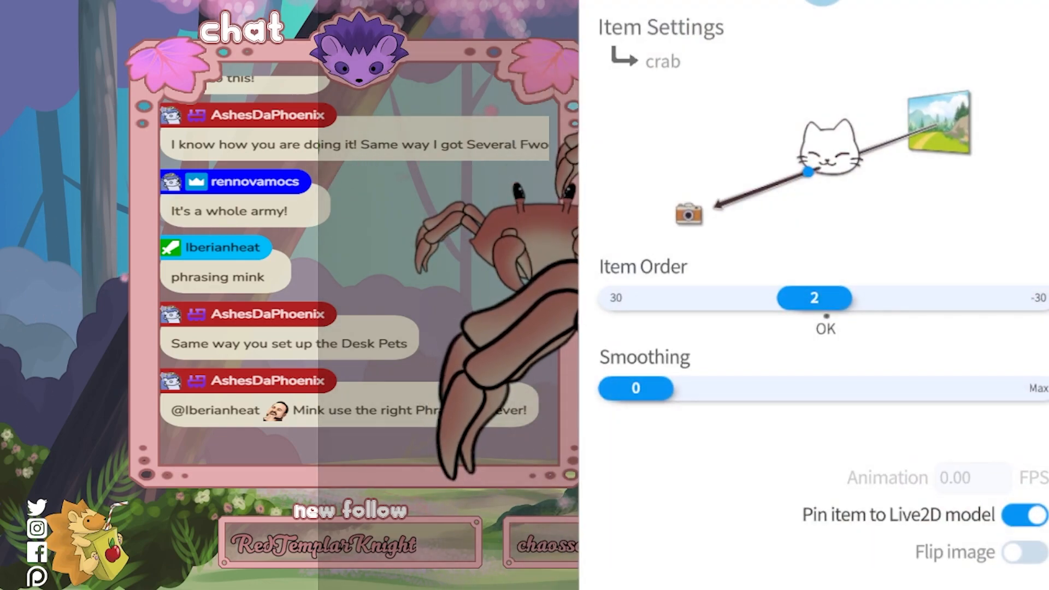
key(Escape)
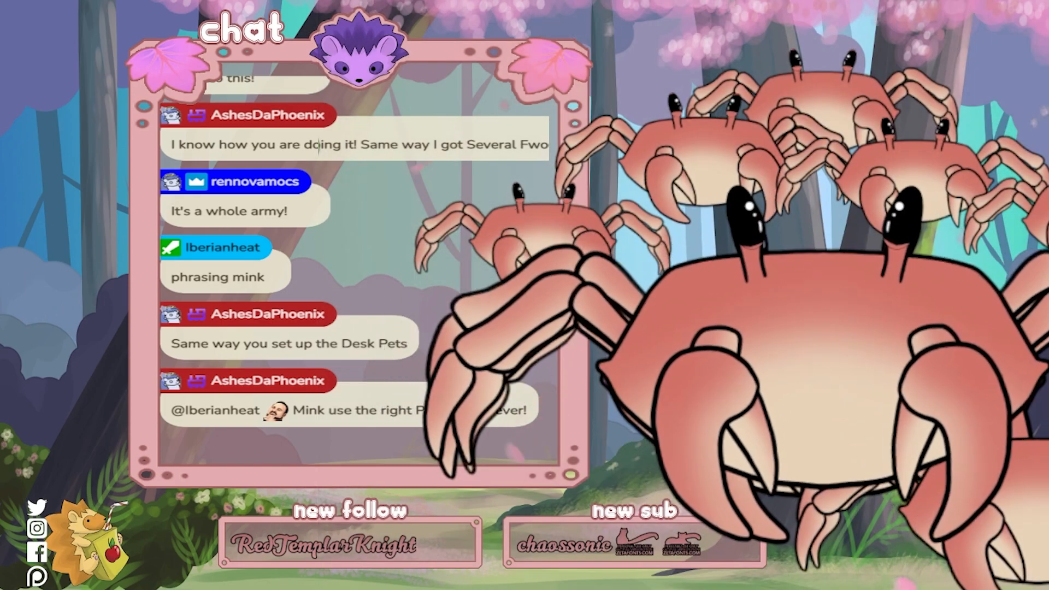